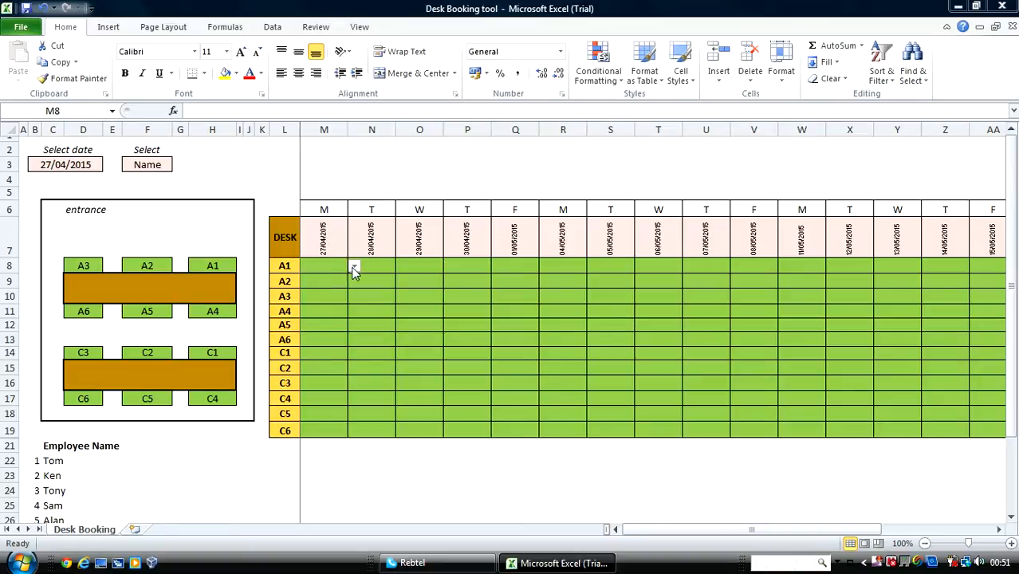
- Book desk A1 for the fifth listed employee and desk A2 for the sixth on 27/04/2015
left_click(354, 268)
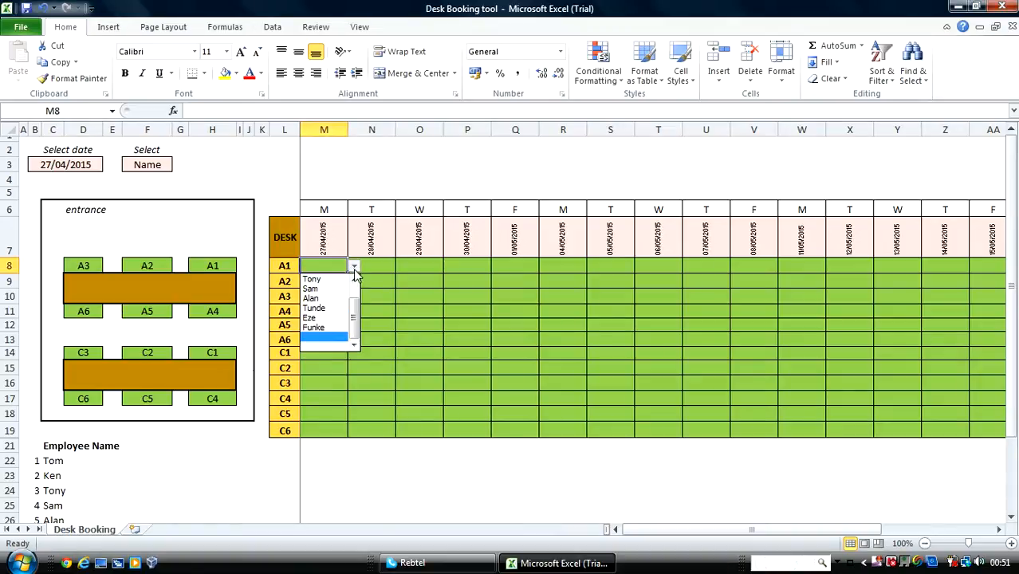
left_click(323, 298)
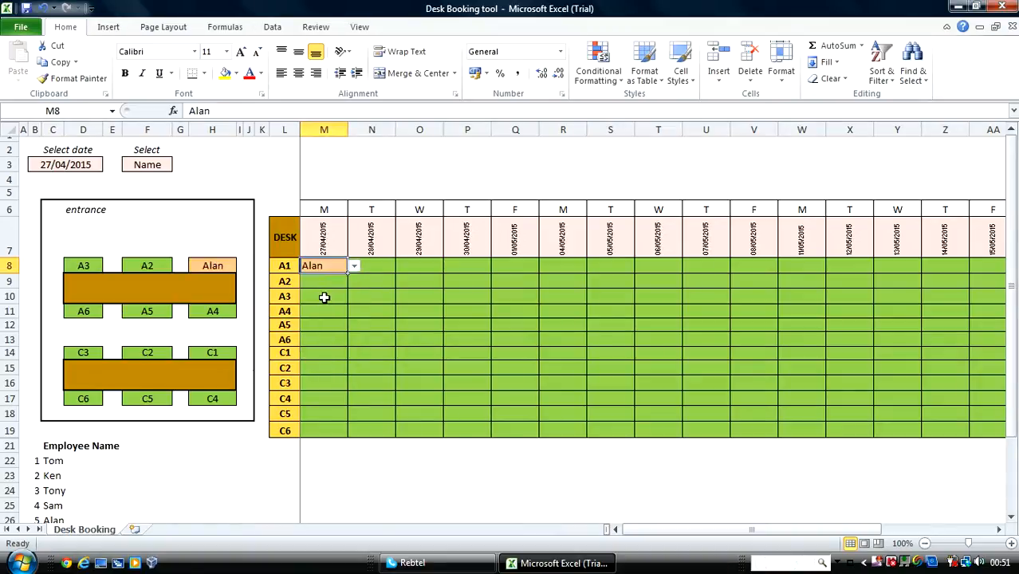
left_click(335, 298)
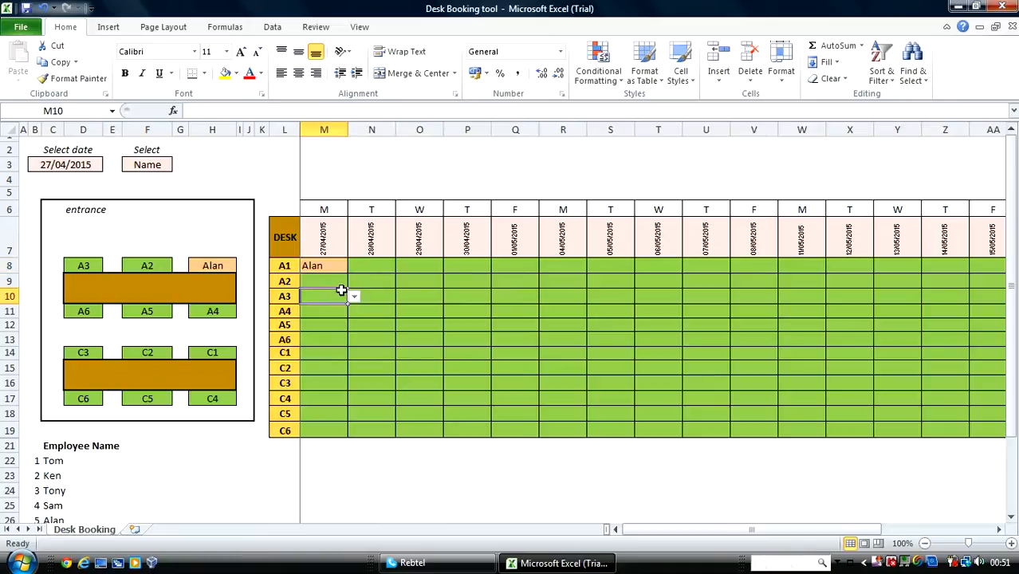
left_click(335, 282)
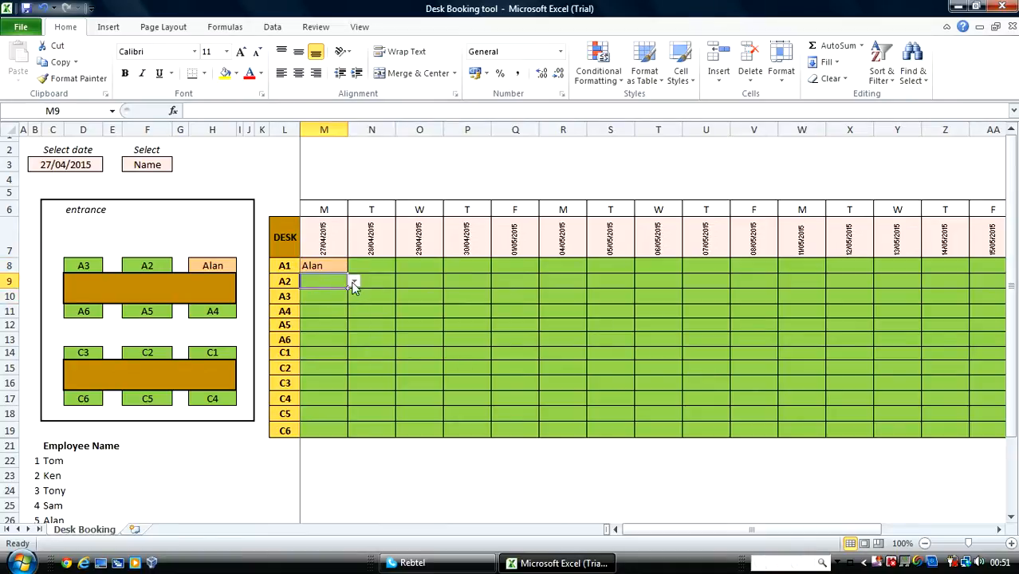
left_click(353, 281)
left_click(322, 313)
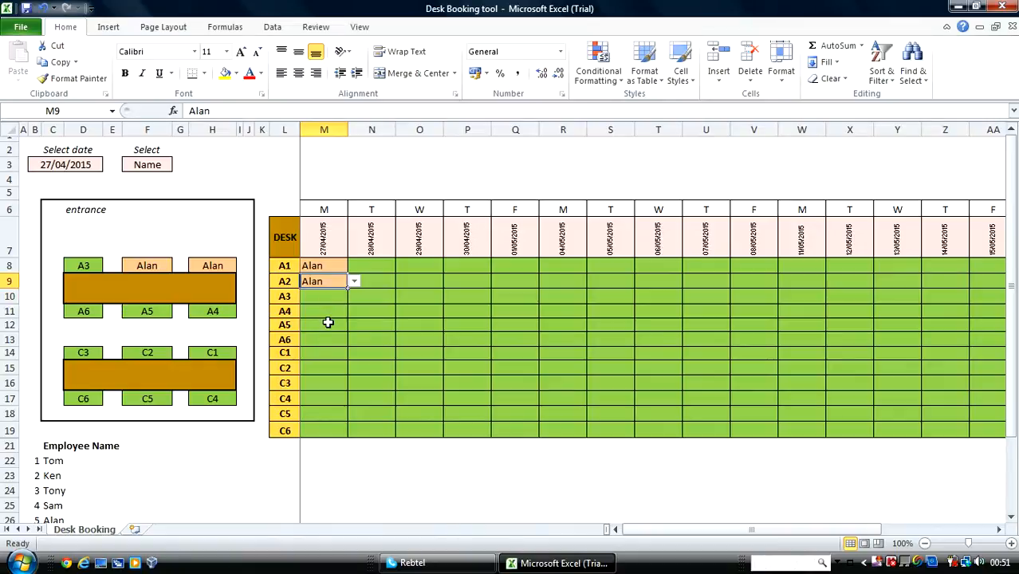
left_click(353, 281)
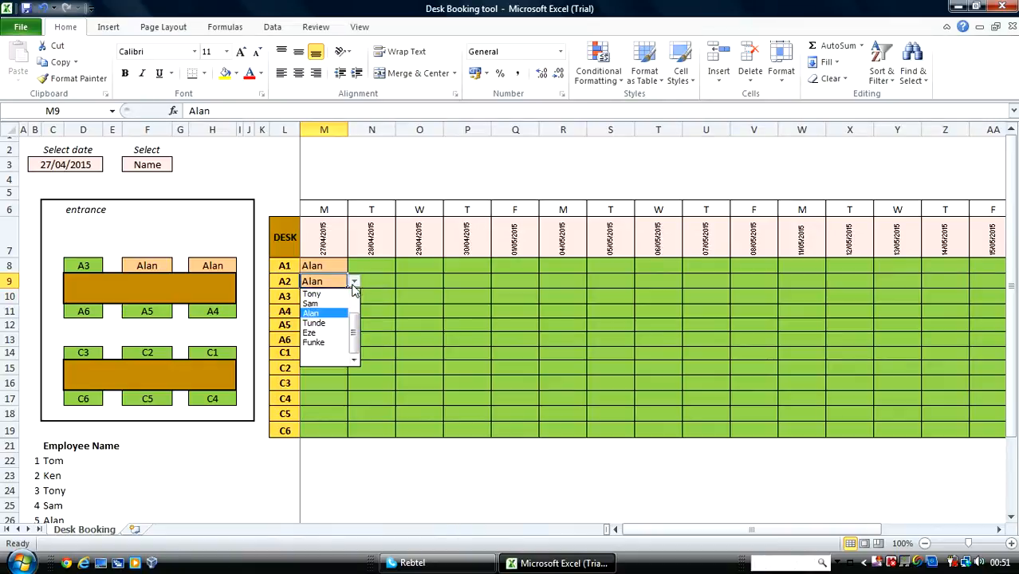
left_click(331, 325)
- Book desk A5 on 27/04/2015 for the eighth employee in the list
left_click(332, 326)
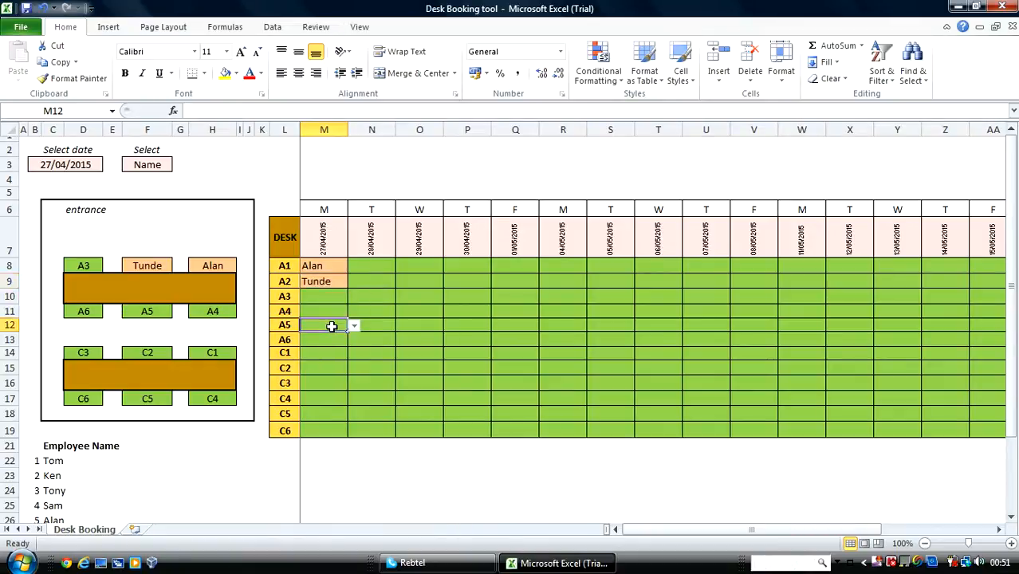
left_click(355, 326)
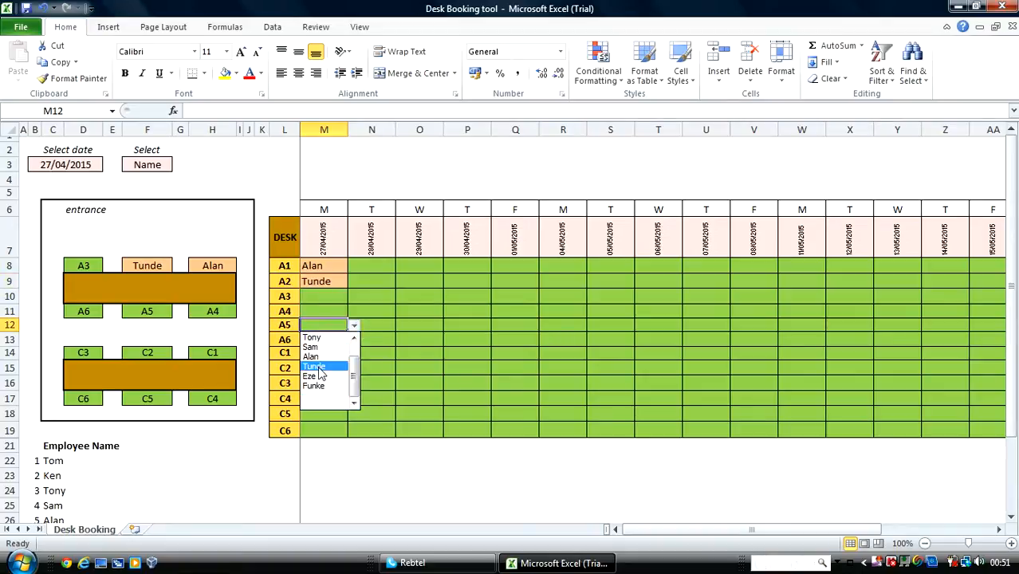
left_click(315, 366)
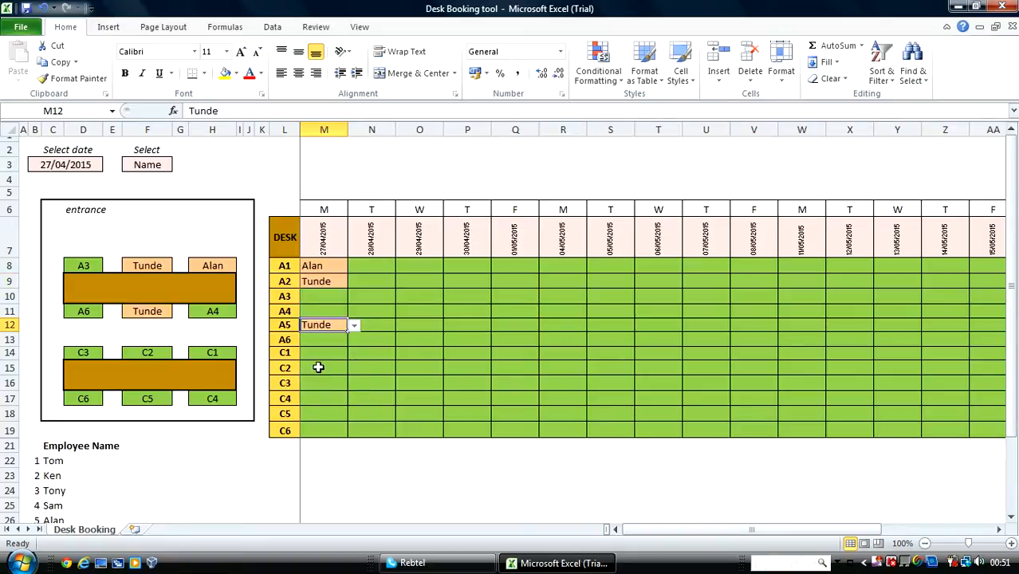
left_click(353, 327)
left_click(325, 383)
- Book desks A1, A2 and A3 on 28/04/2015 for the seventh, fifth and fourth listed employees respectively
left_click(385, 268)
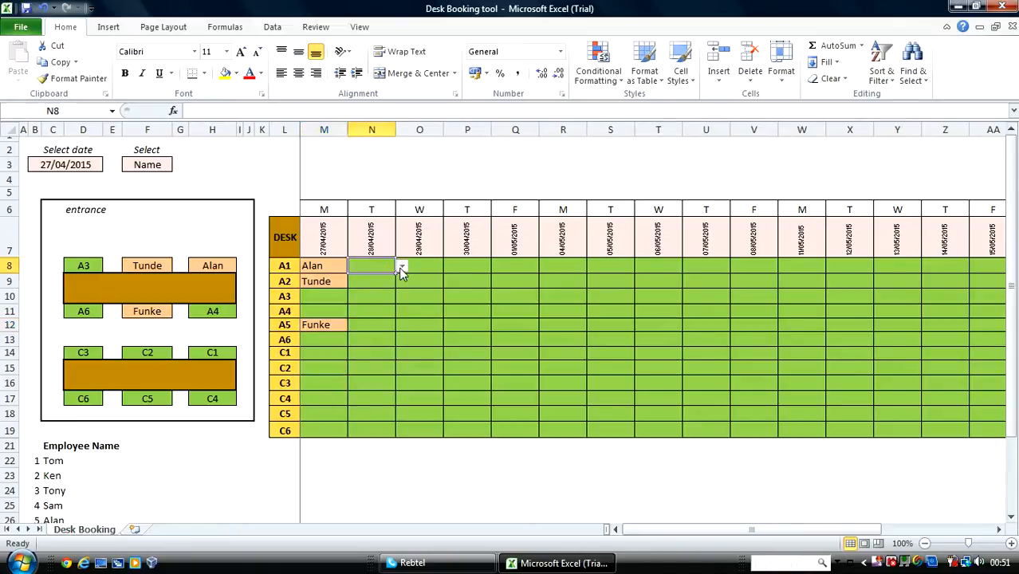
left_click(402, 268)
scroll(382, 299, "down", 2)
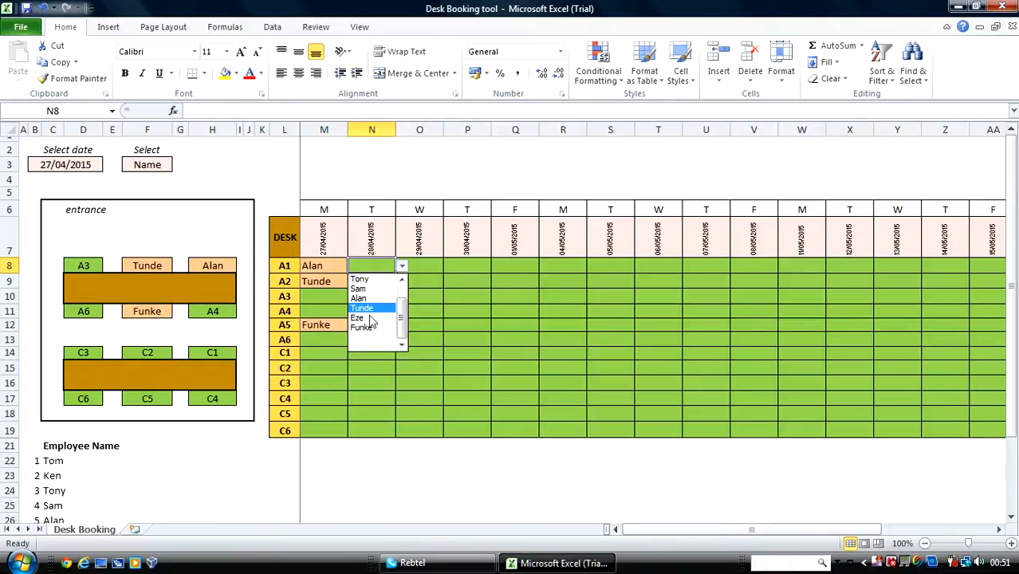
left_click(363, 318)
left_click(382, 294)
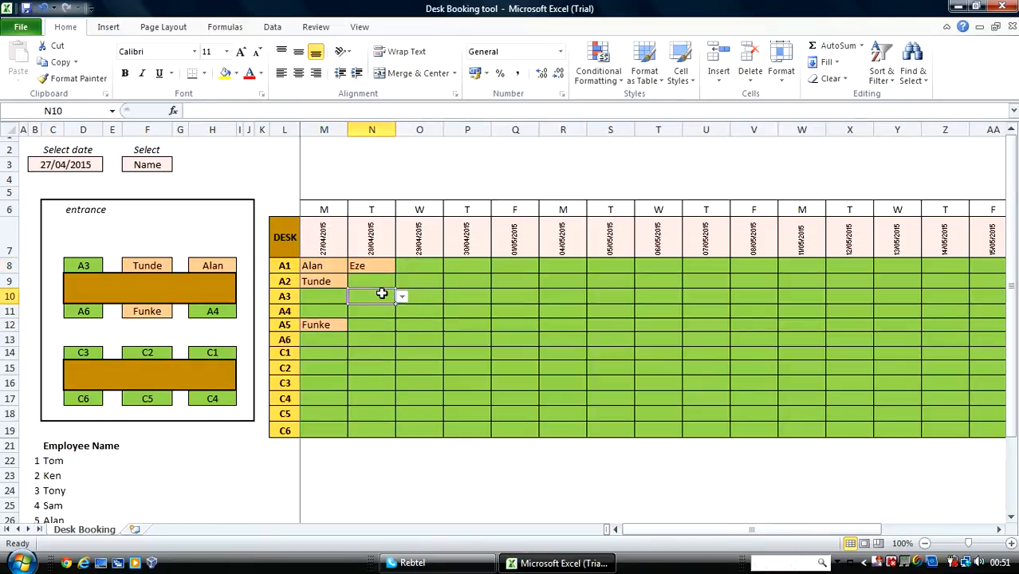
left_click(402, 296)
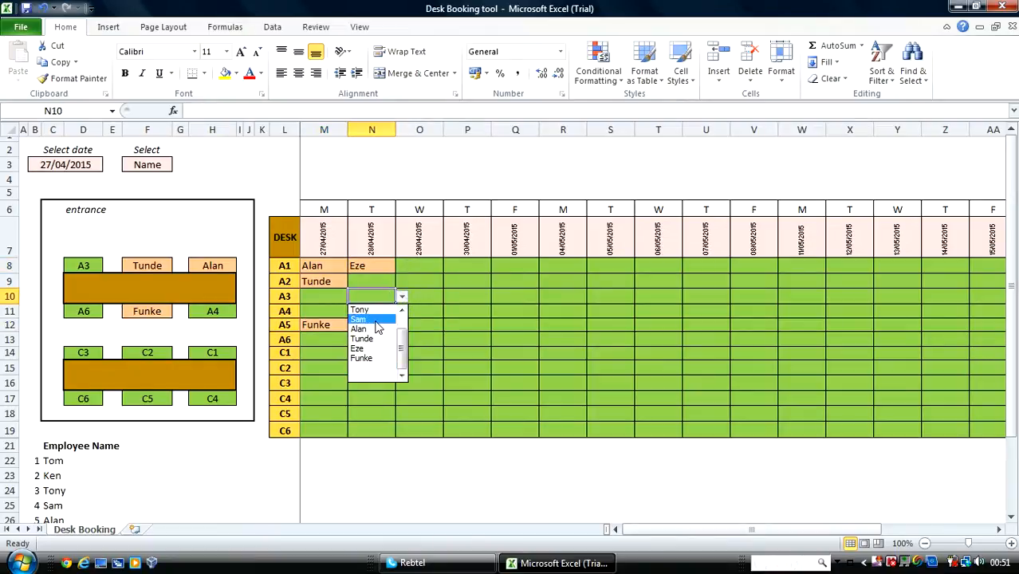
left_click(374, 320)
left_click(371, 280)
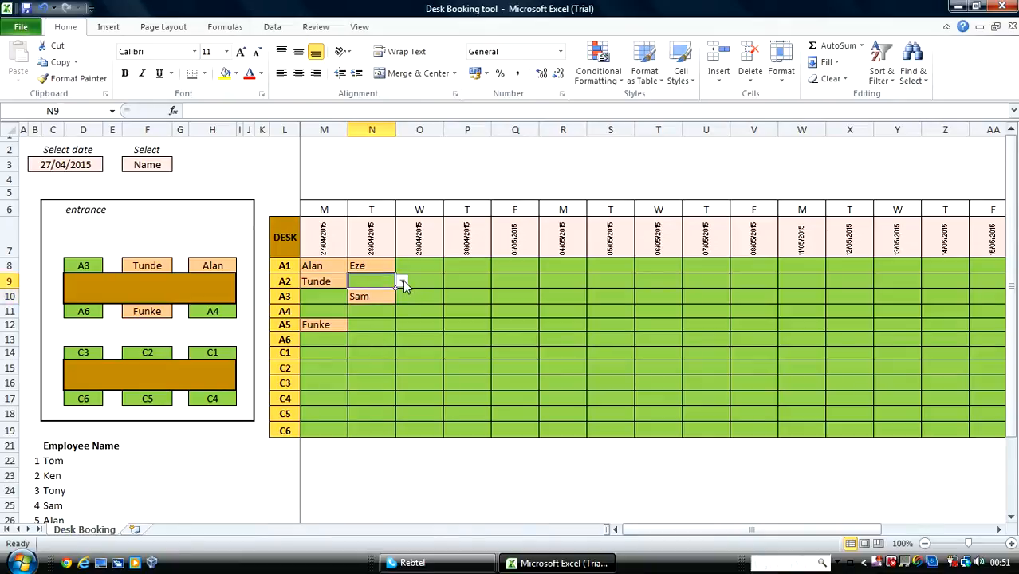
left_click(402, 283)
left_click(379, 311)
left_click(376, 338)
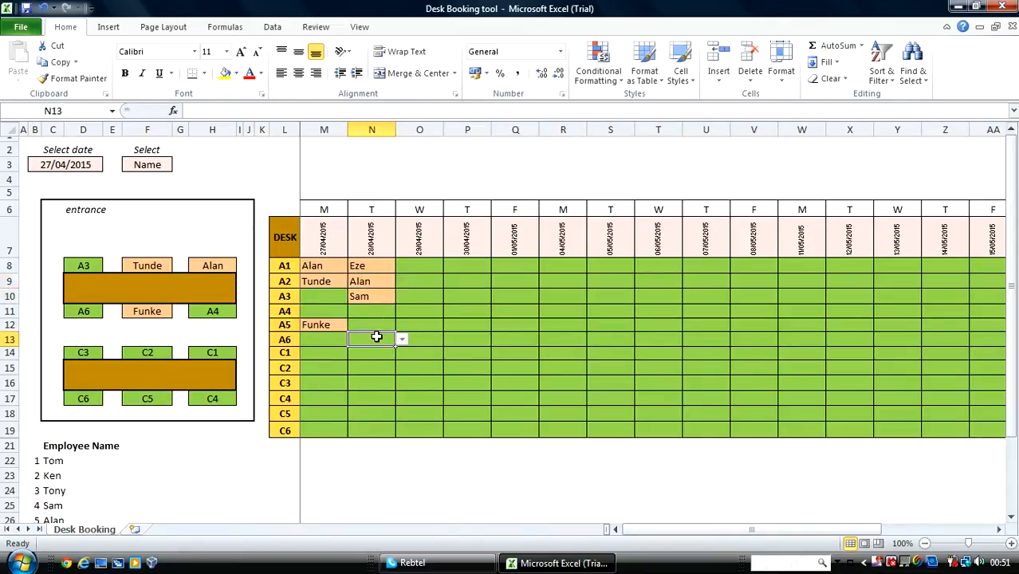
- Show the seating plan for 28/04/2015 and finally for 30/04/2015 by changing its selected date
left_click(71, 168)
left_click(110, 166)
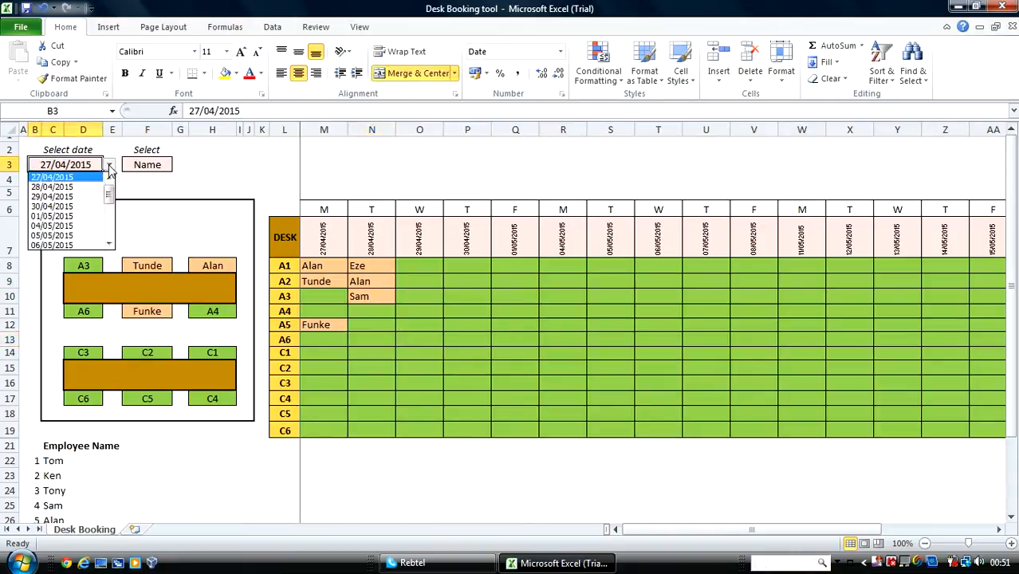
left_click(94, 184)
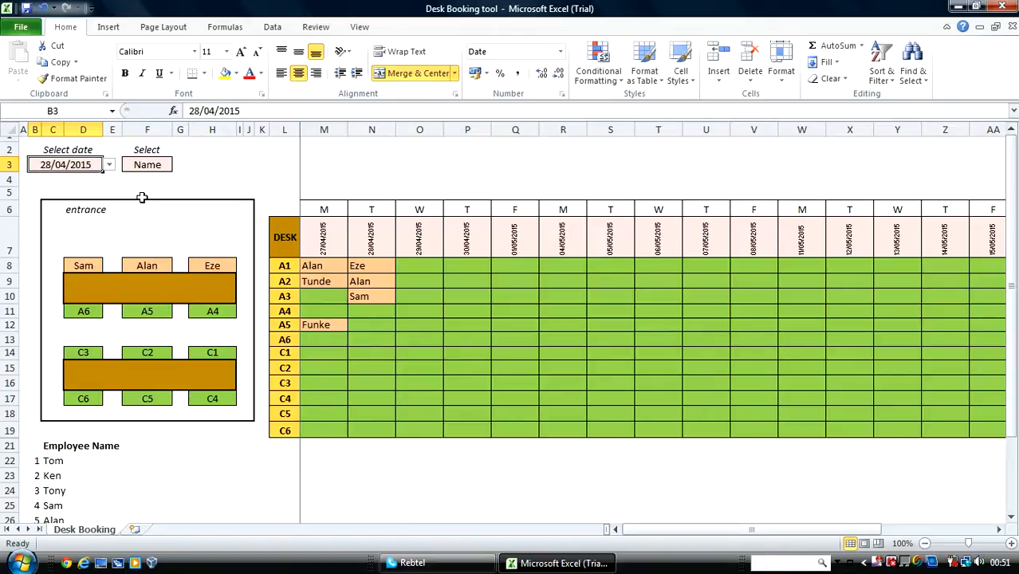
left_click(110, 166)
left_click(84, 196)
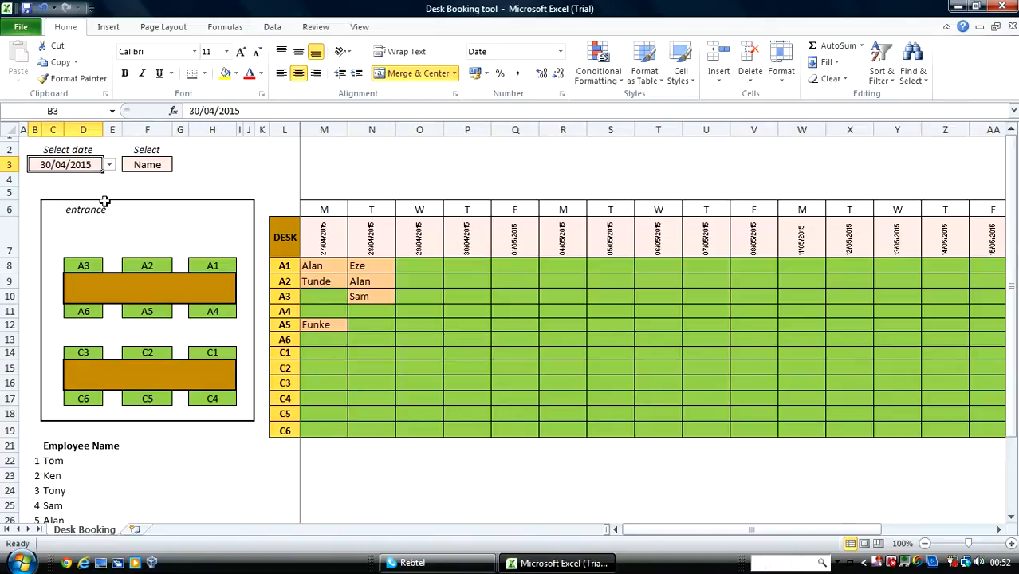
- Add a new worksheet and enter the heading "Employee names" in cell B17
left_click(141, 532)
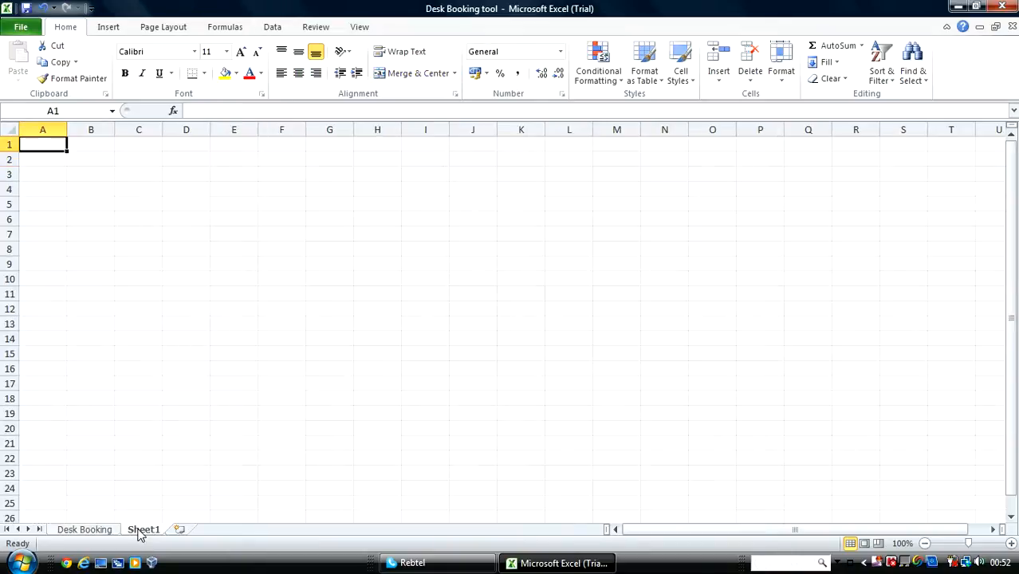
left_click(123, 249)
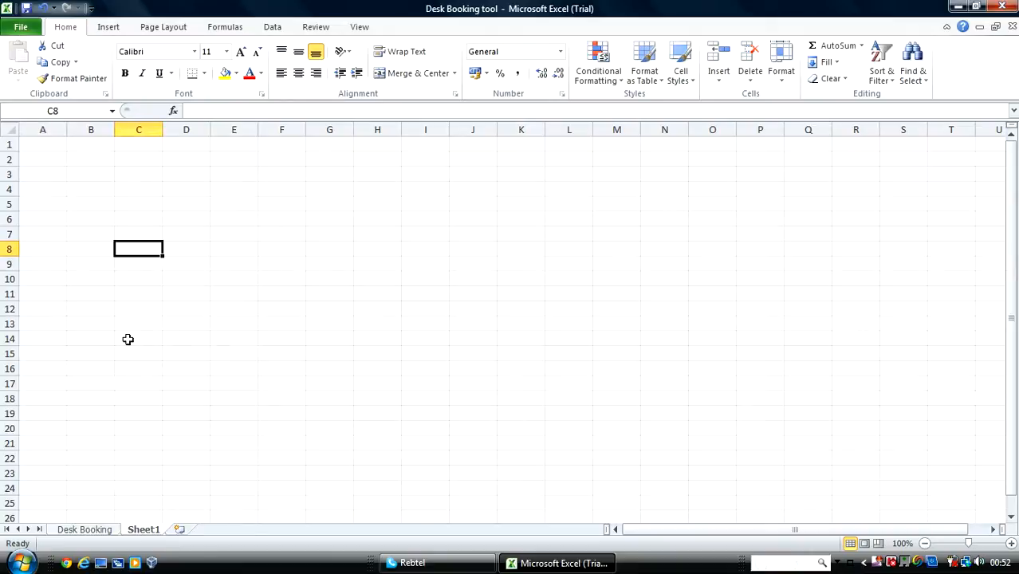
left_click(81, 386)
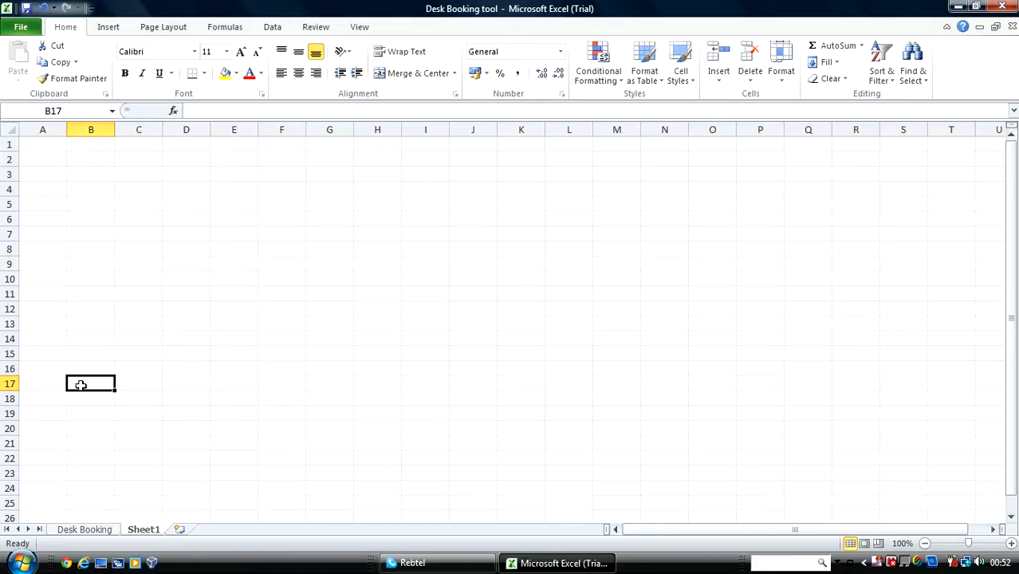
type("Employee names")
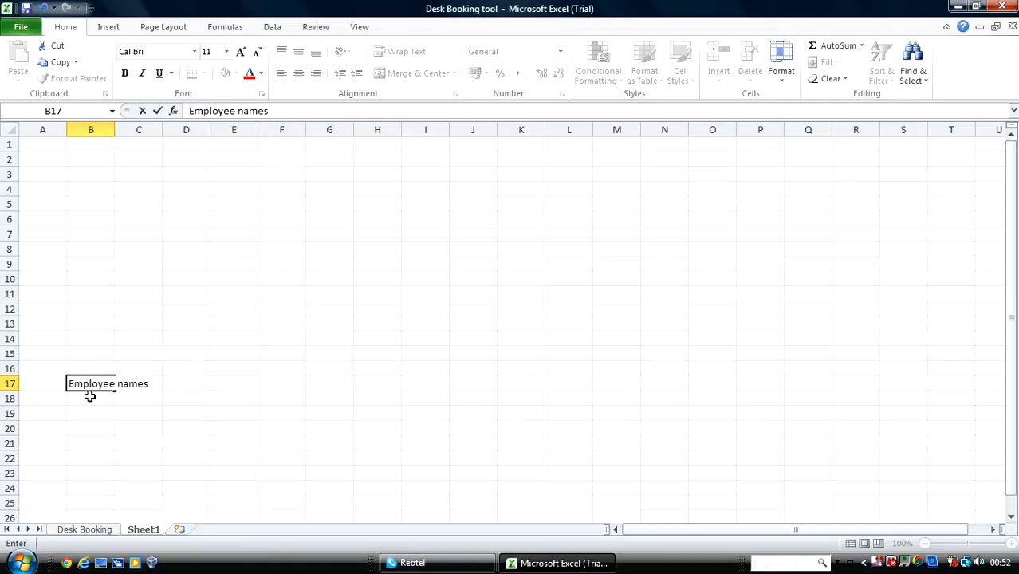
key("Return")
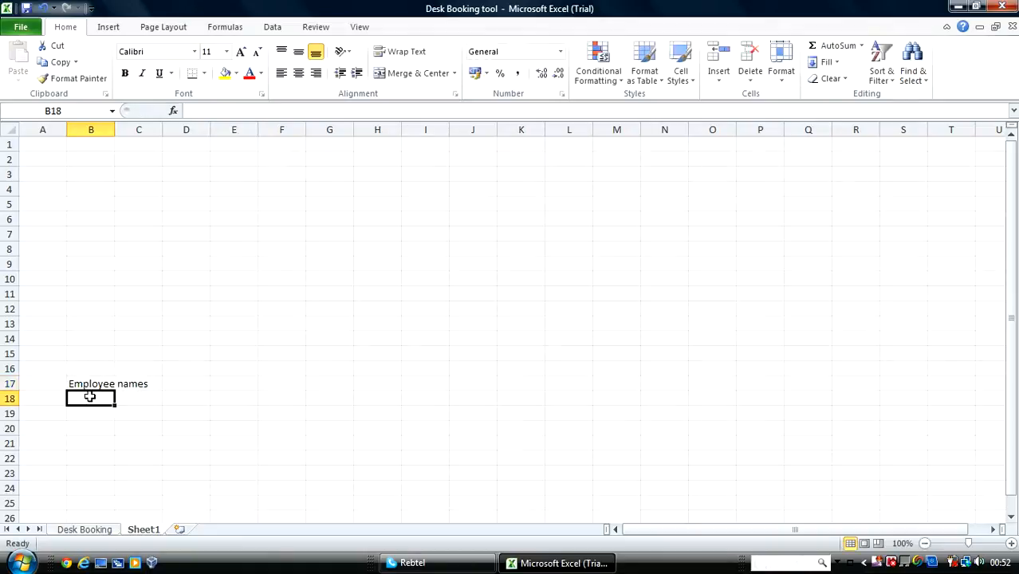
- List seven employees' first names in cells B18 to B24, one per row under the heading
type("Ken")
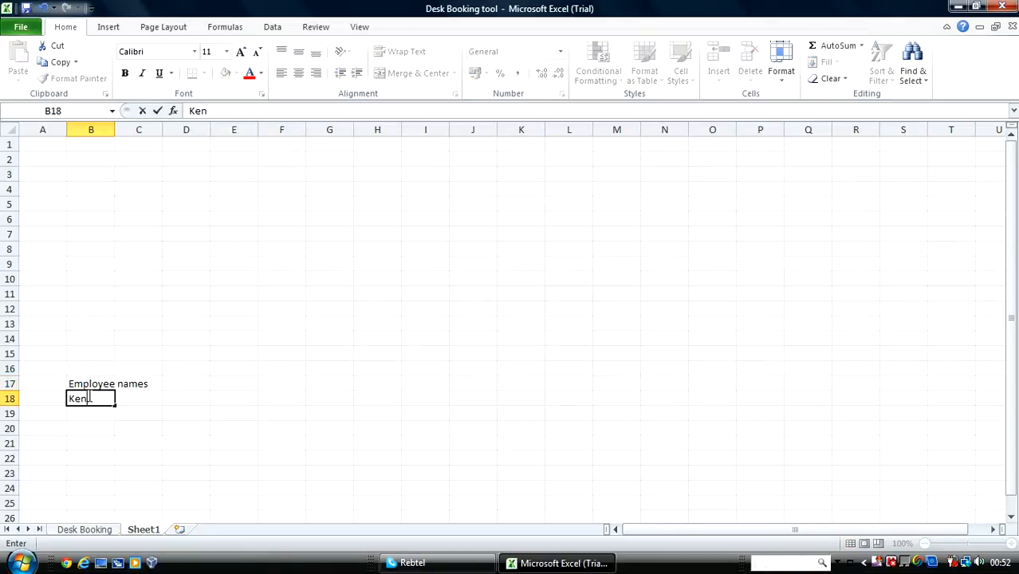
key("Return")
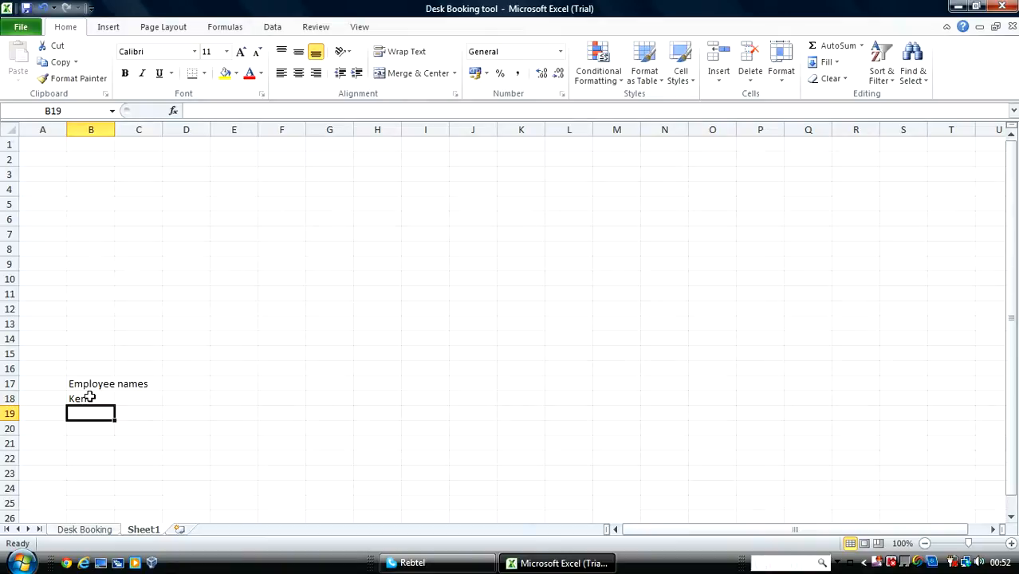
type("Margaret")
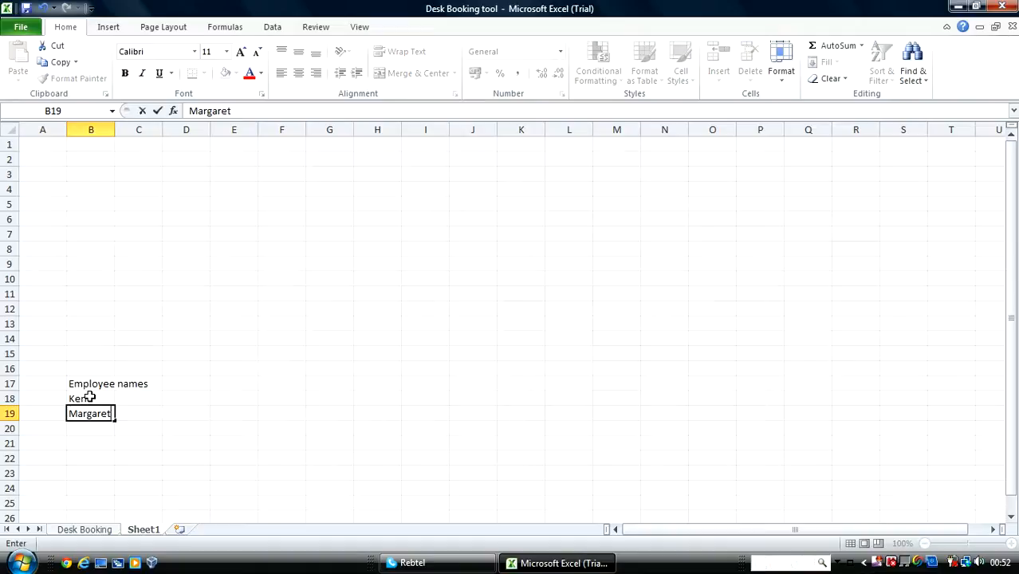
key("Return")
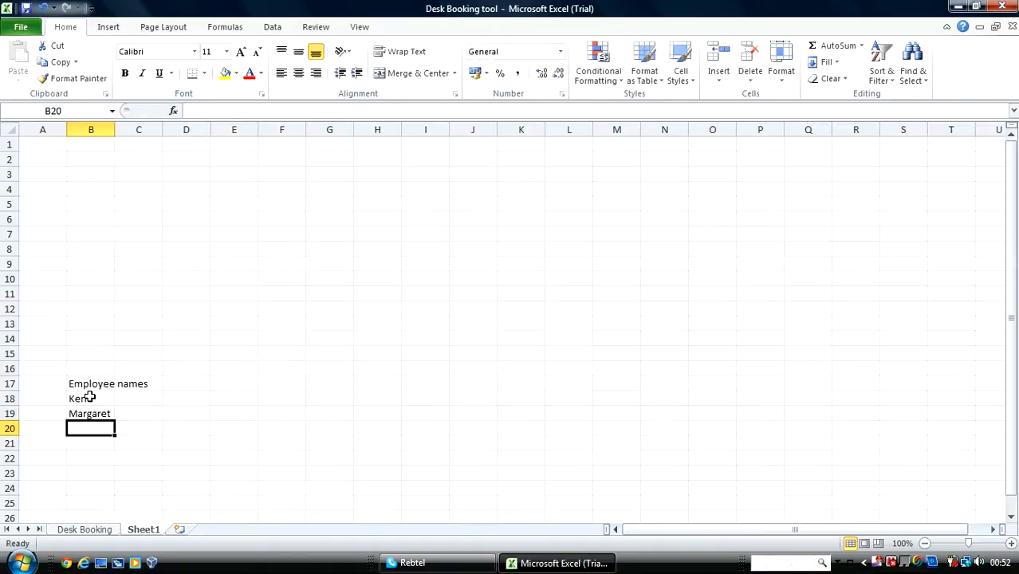
type("Femi")
key("Return")
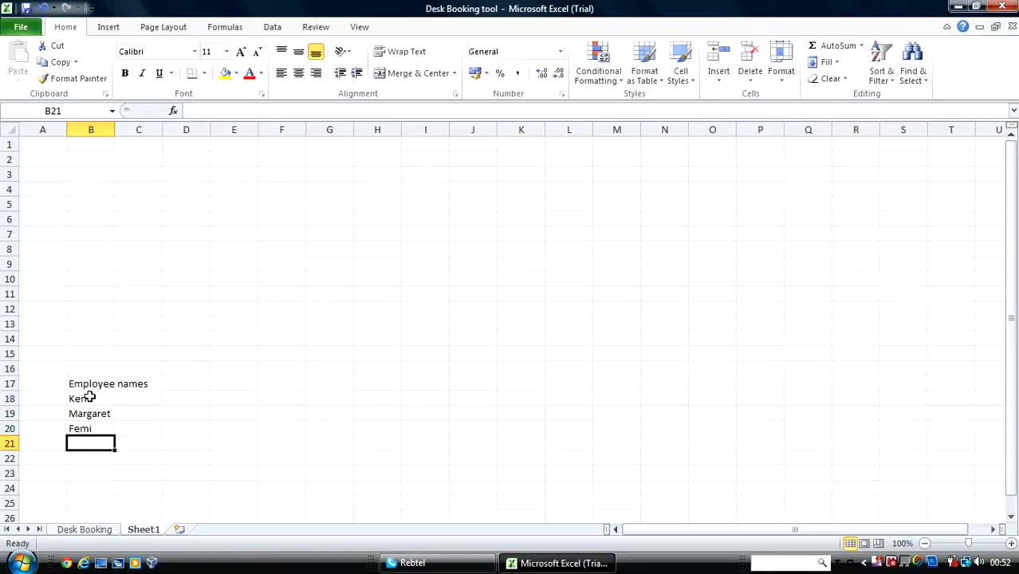
type("Danie;")
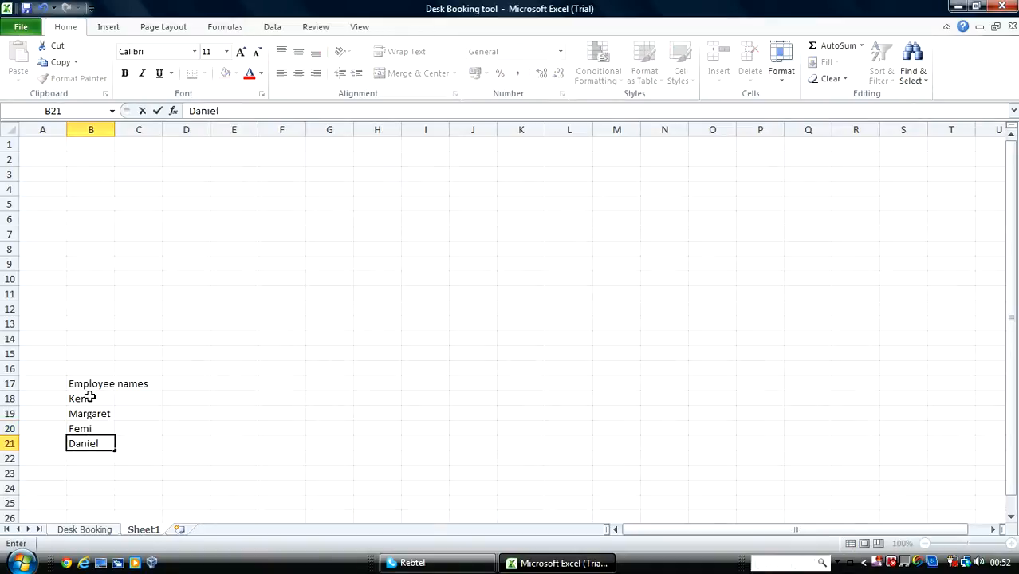
key("Return")
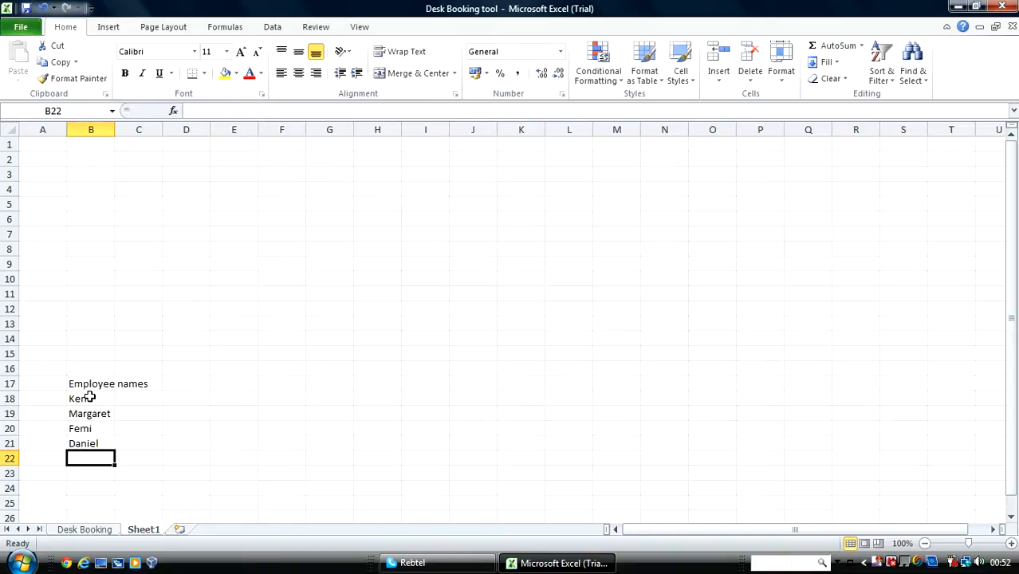
type("Juthan")
key("Return")
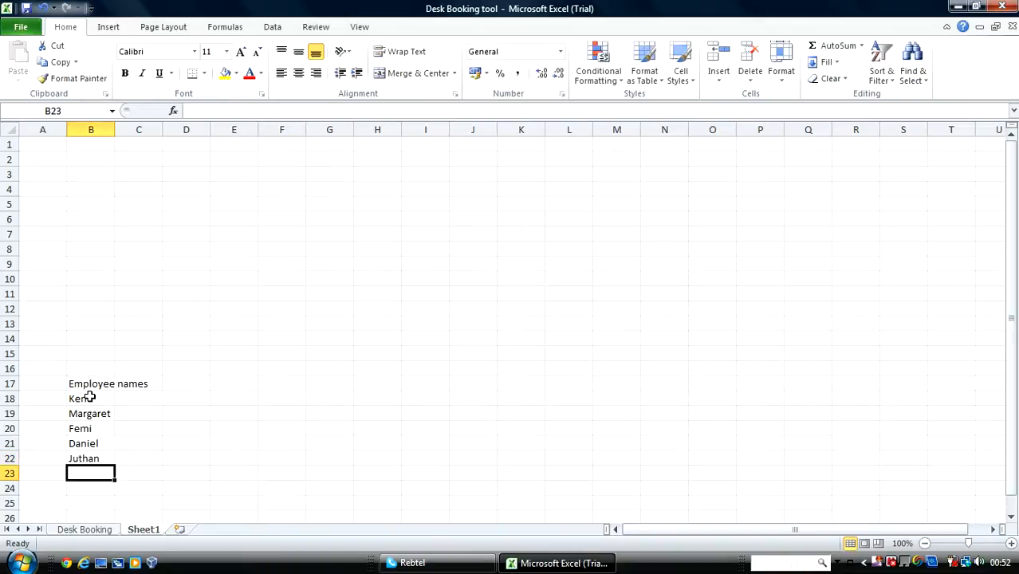
type("Leki")
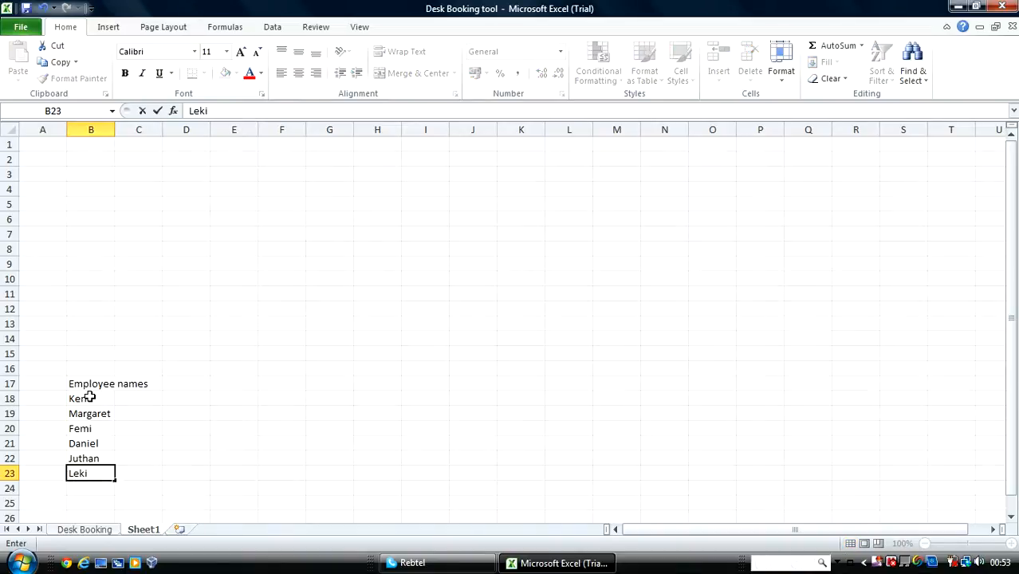
key("Return")
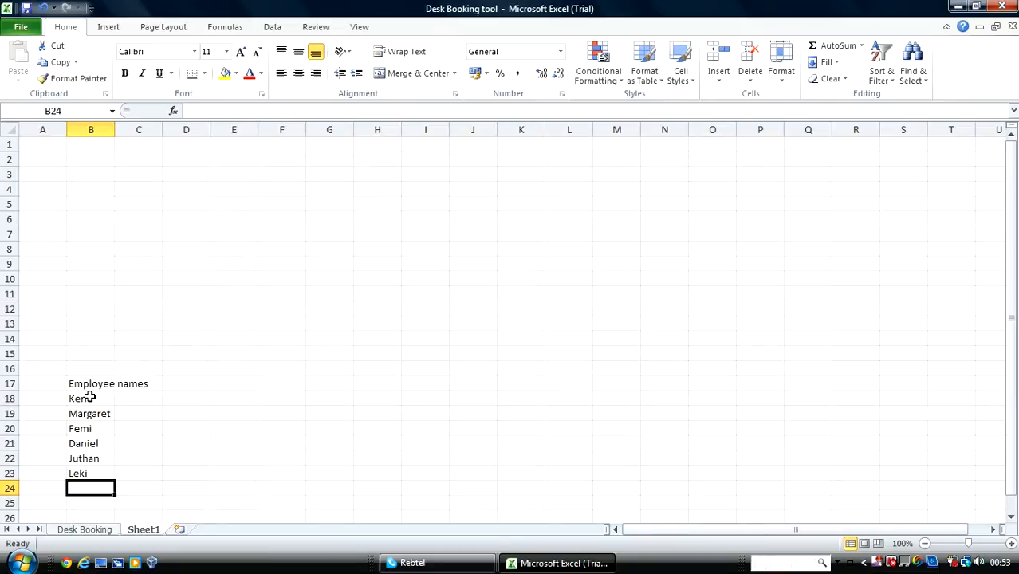
type("Tom")
left_click(312, 410)
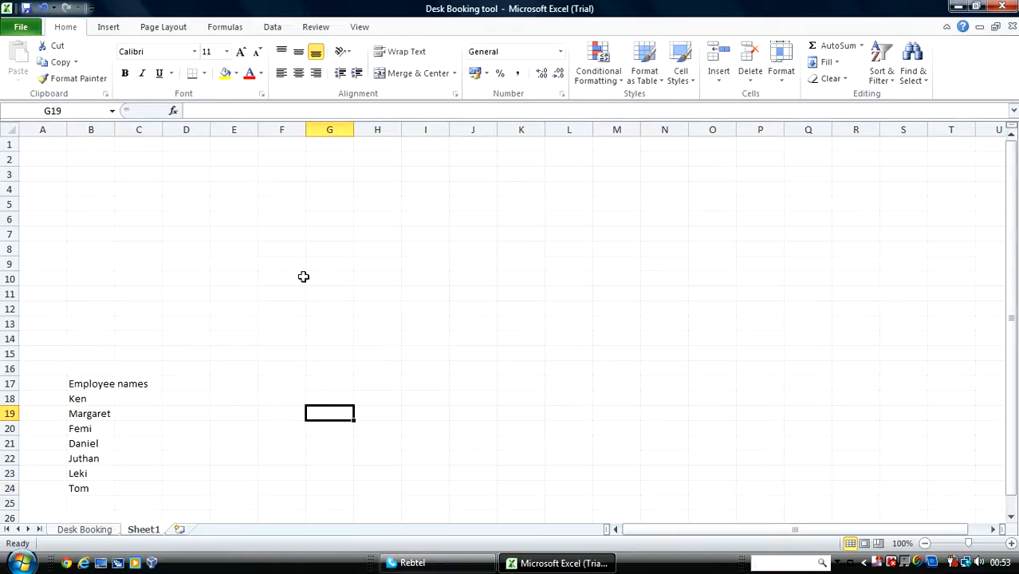
left_click(316, 208)
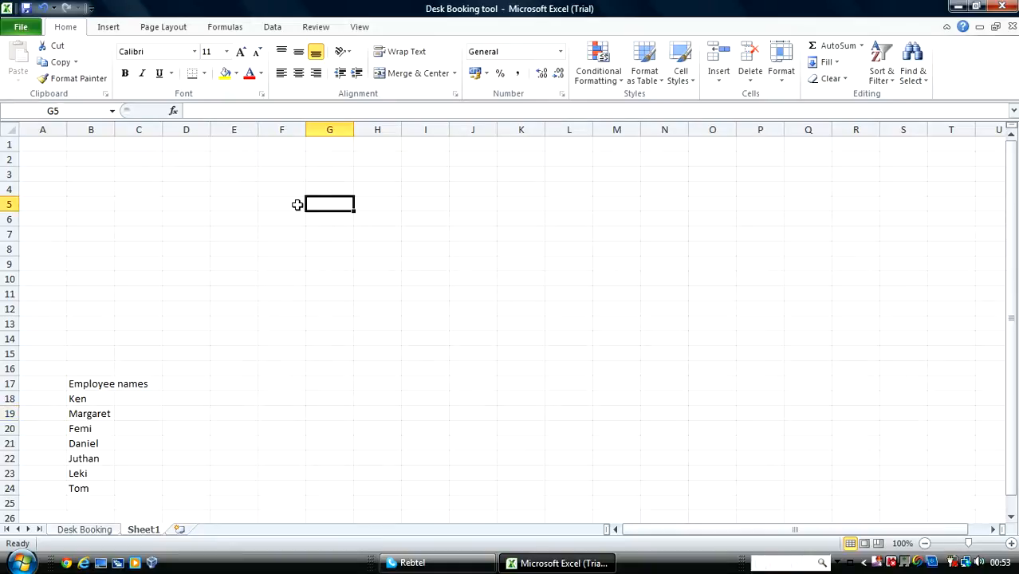
- Enter the date 01/01/2015 in cell F5 and fill consecutive days across row 5 to 11/01/2015 in P5
left_click(281, 206)
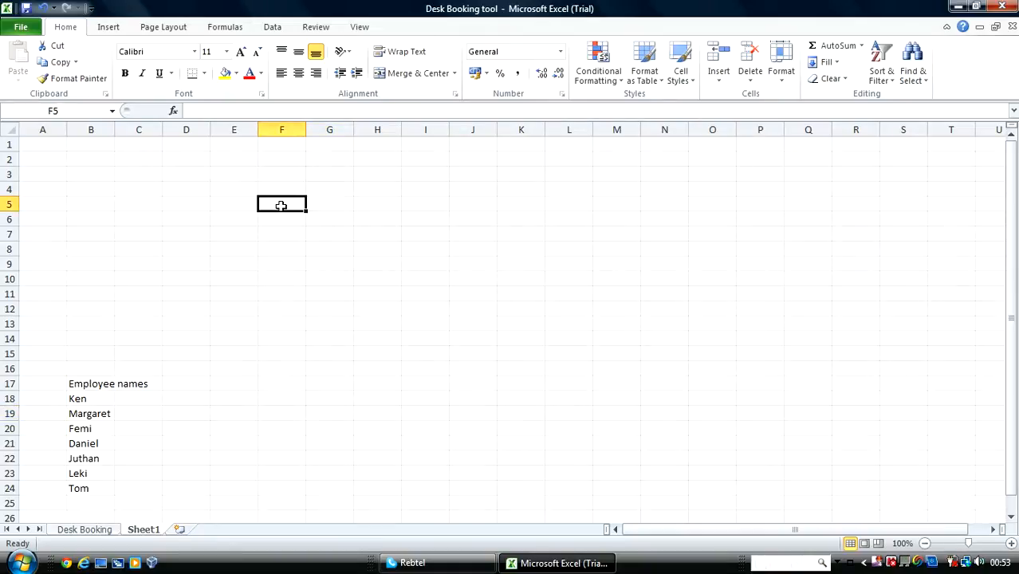
type("1/")
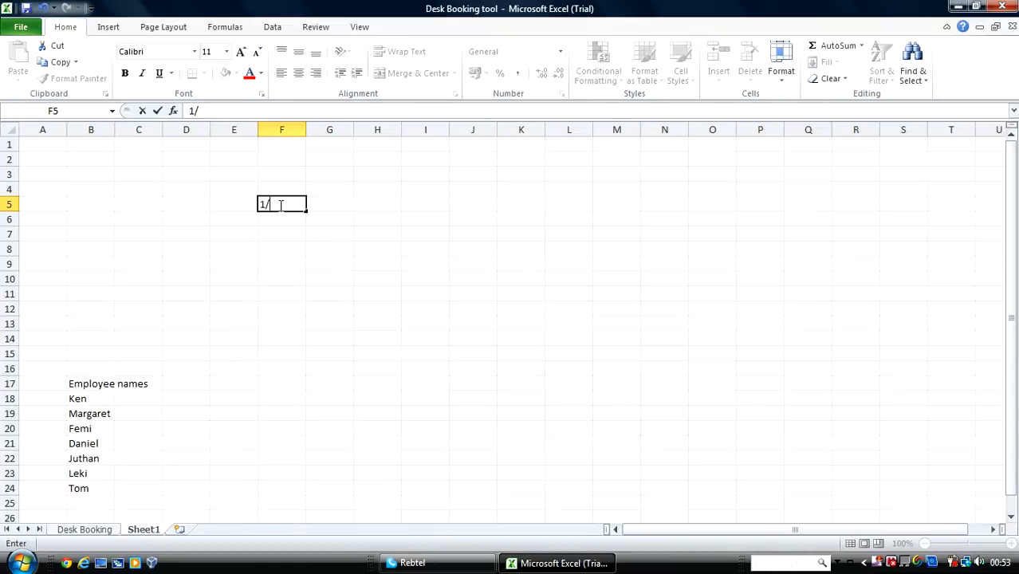
type("1/2015")
key("Return")
left_click(291, 205)
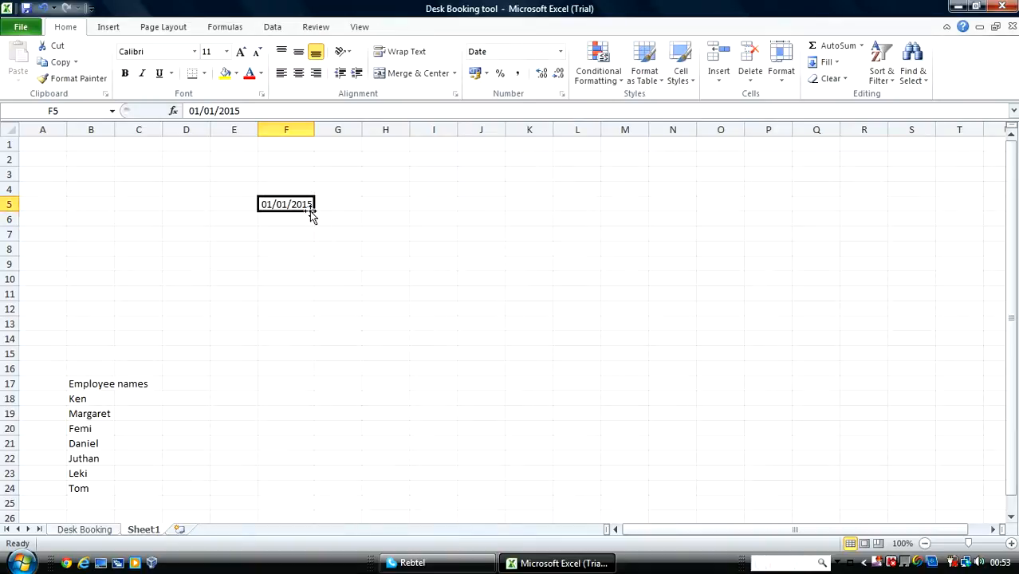
left_click_drag(315, 212, 785, 202)
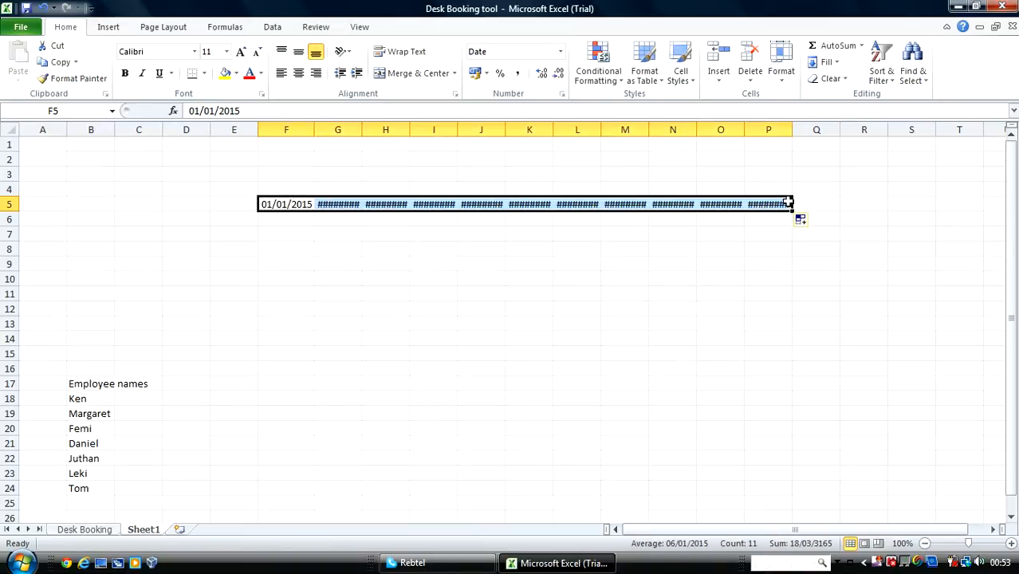
- Widen columns F to P to fit the full dates in row 5
left_click(332, 261)
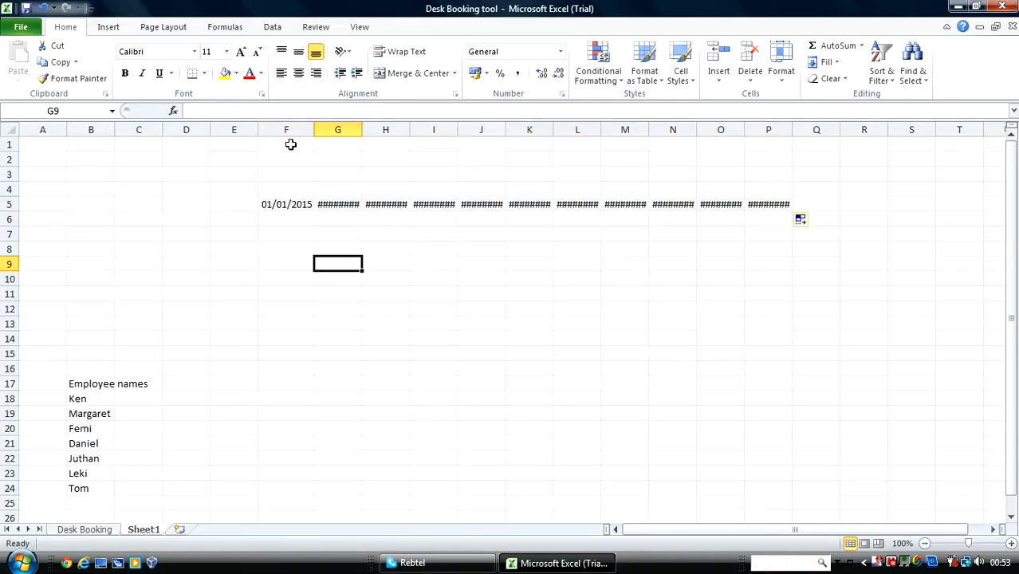
left_click_drag(289, 128, 752, 126)
left_click(523, 279)
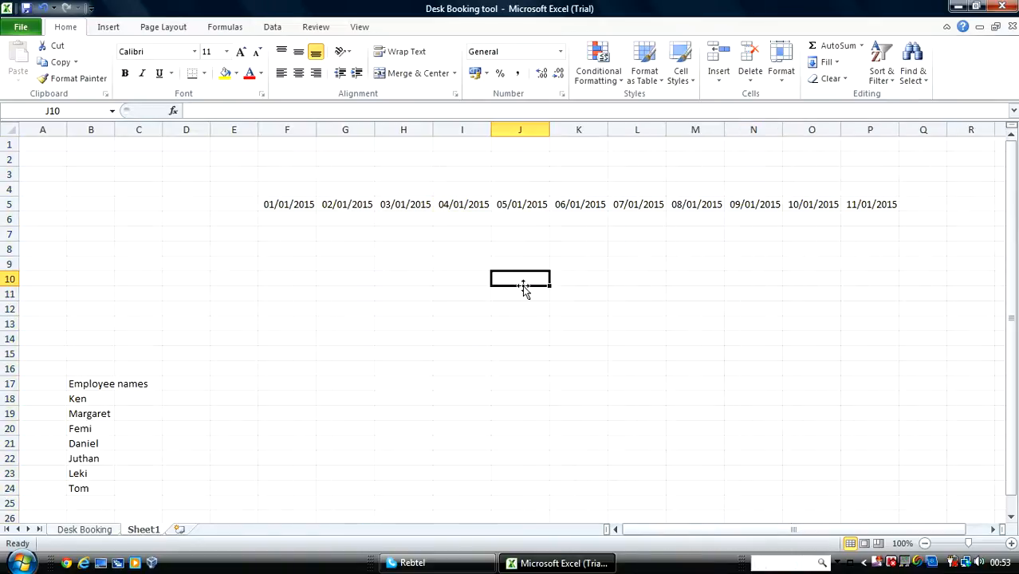
- Enter the desk labels A1 to A5 in cells E6 to E10, extending the series down from A1
left_click(243, 217)
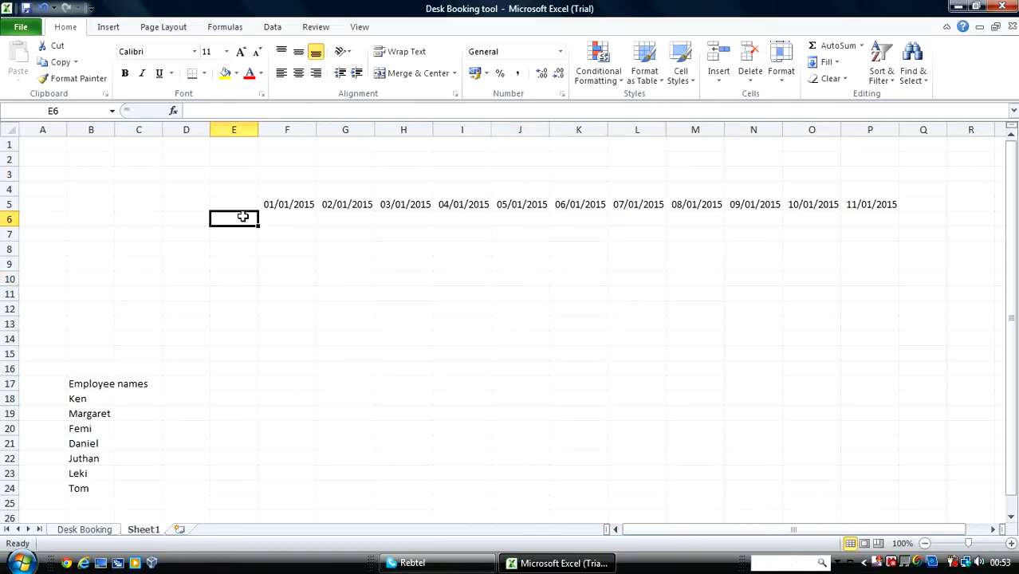
type("A")
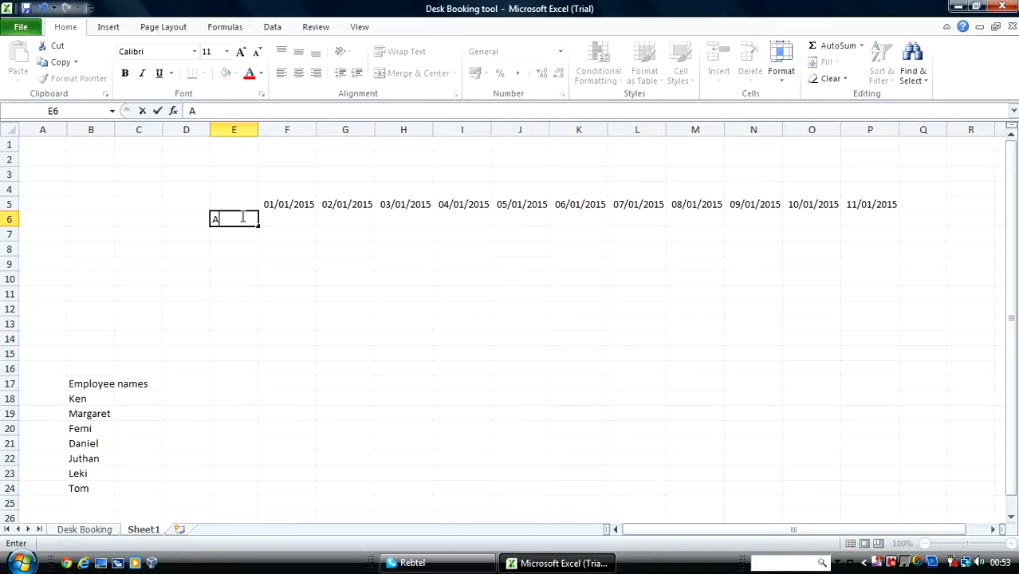
type("1")
key("Return")
type("A2")
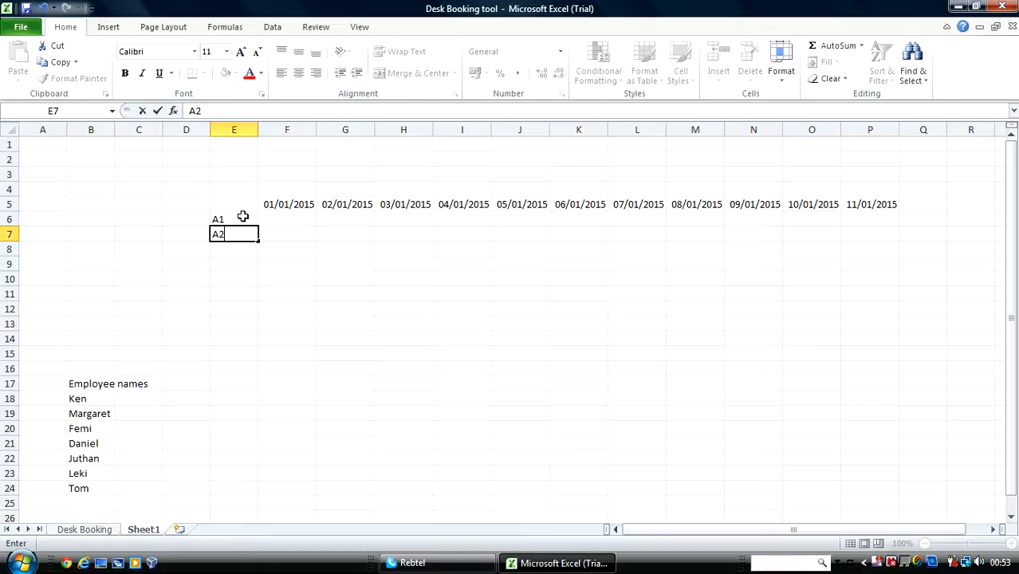
left_click(244, 263)
left_click_drag(232, 219, 256, 280)
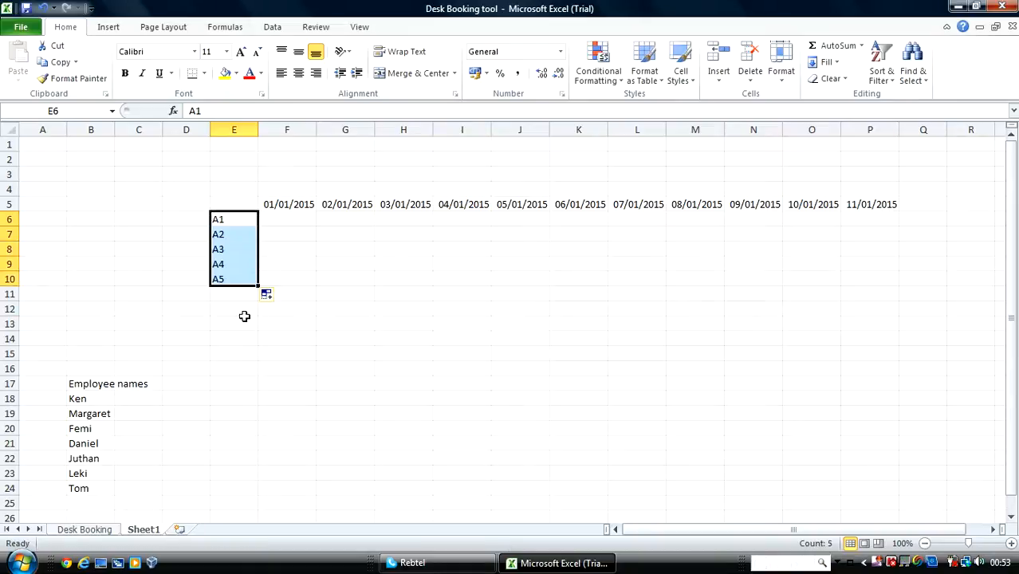
- Apply all borders to the booking table in cells E5 to P10
left_click(243, 319)
left_click_drag(232, 205, 856, 282)
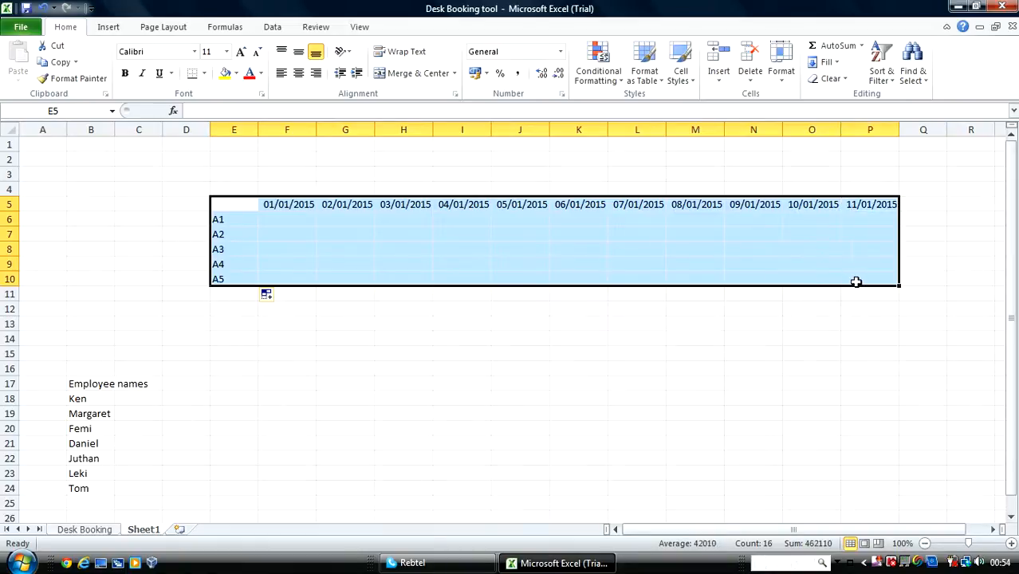
left_click(204, 74)
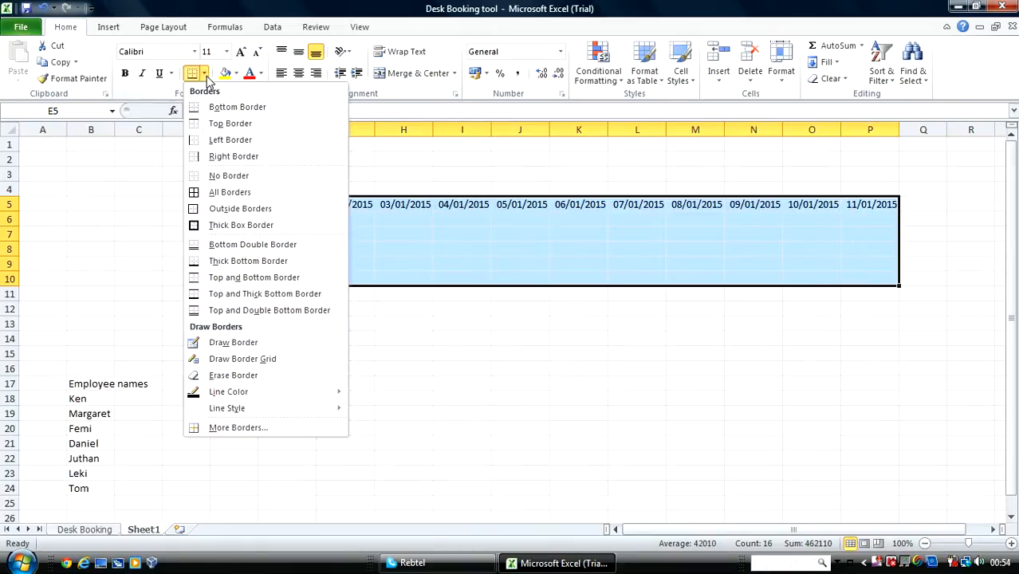
left_click(217, 197)
left_click(267, 338)
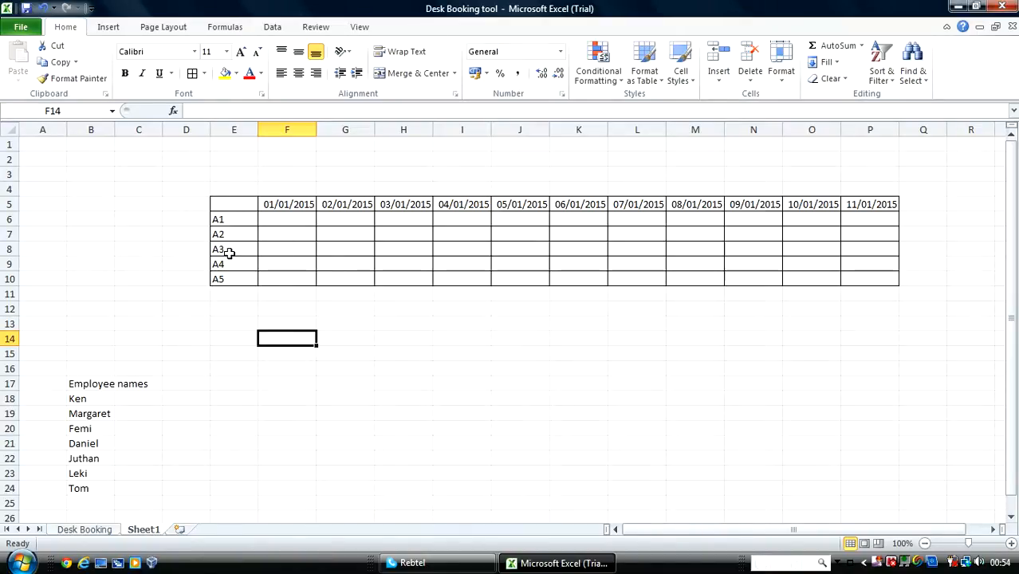
- Add desk label A6 in cell E11 and extend the table's borders across that row to column P
left_click(222, 294)
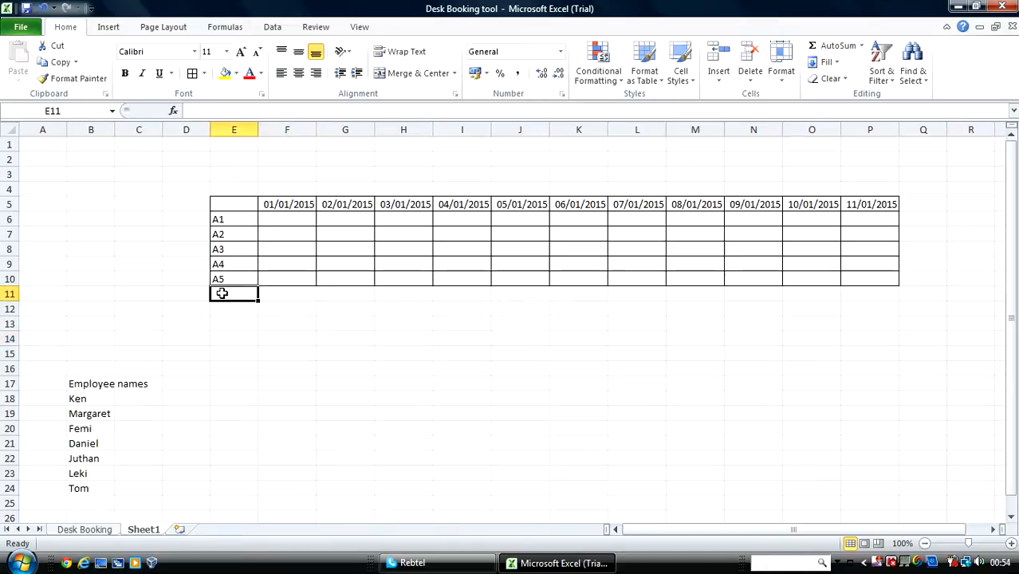
type("A")
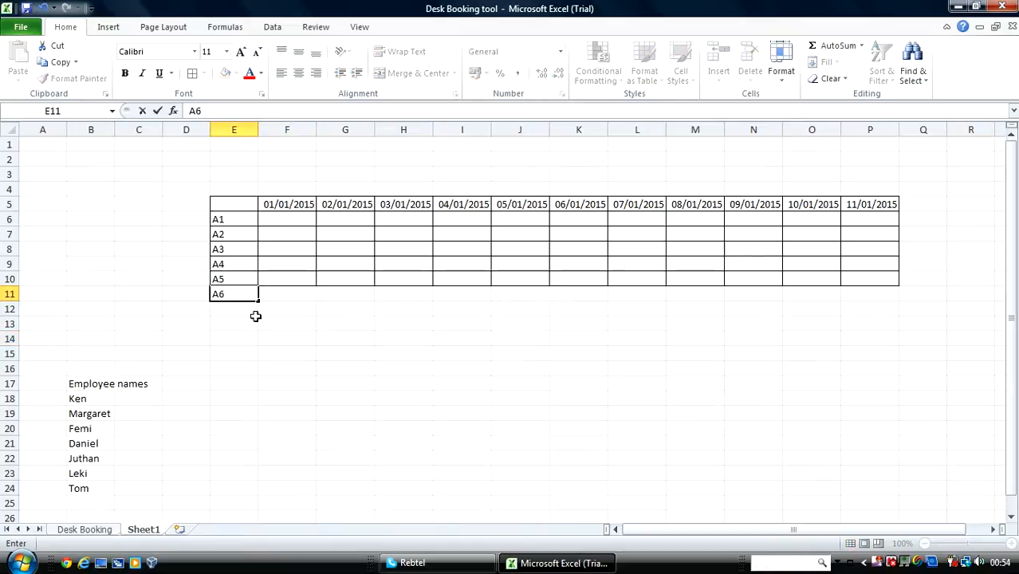
type("6")
left_click(268, 332)
left_click(236, 295)
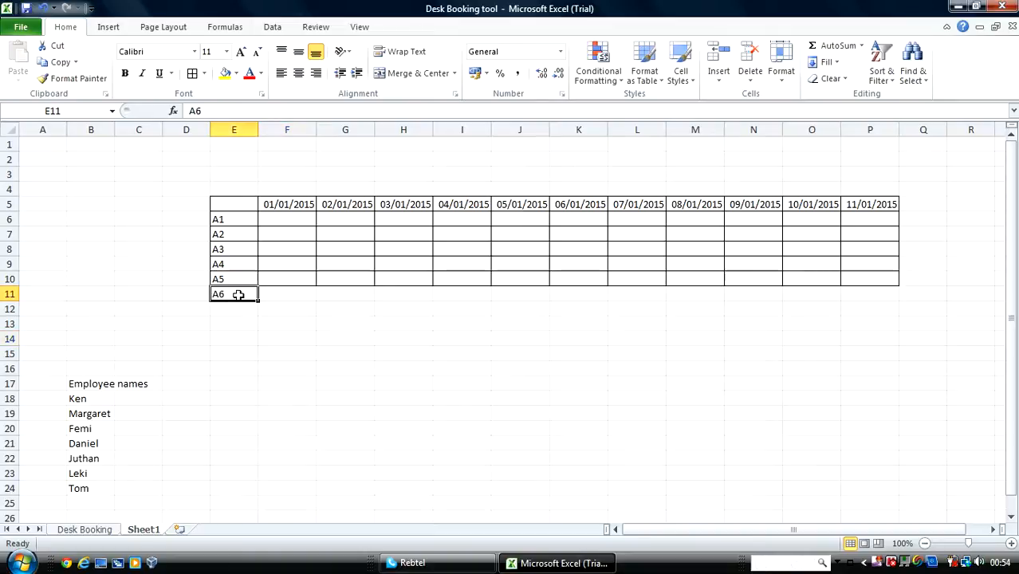
left_click_drag(237, 295, 848, 250)
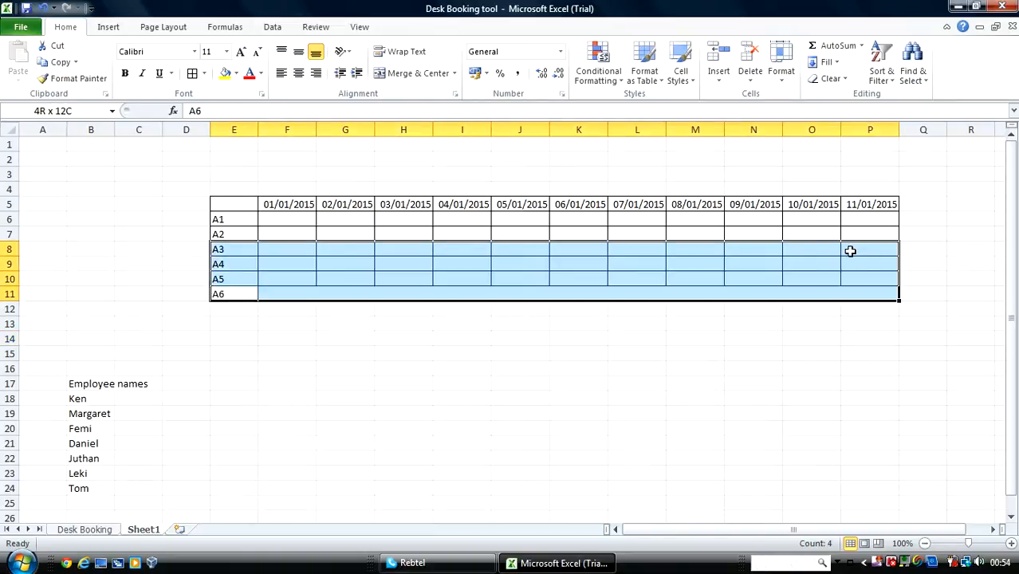
left_click(192, 72)
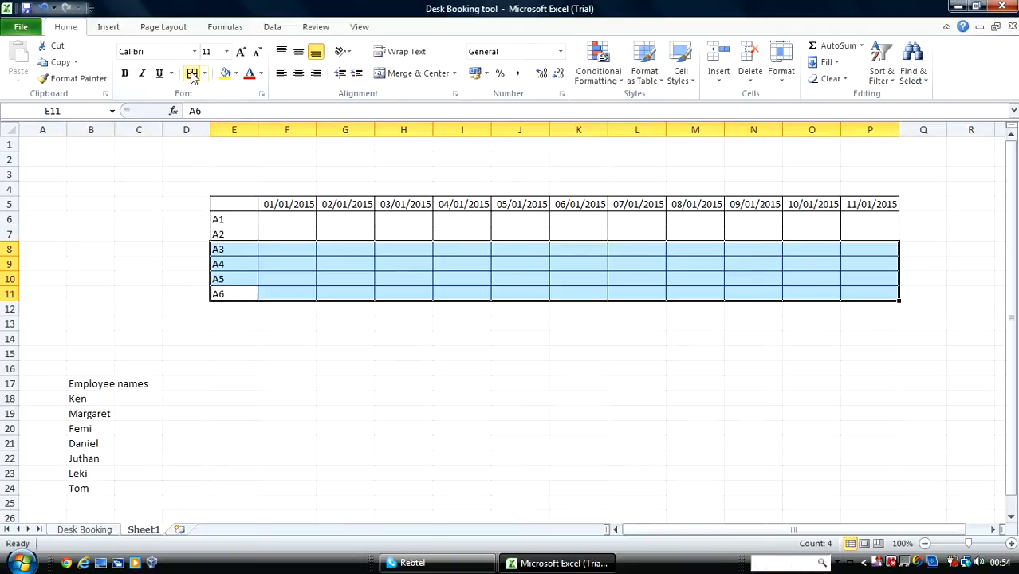
left_click(348, 324)
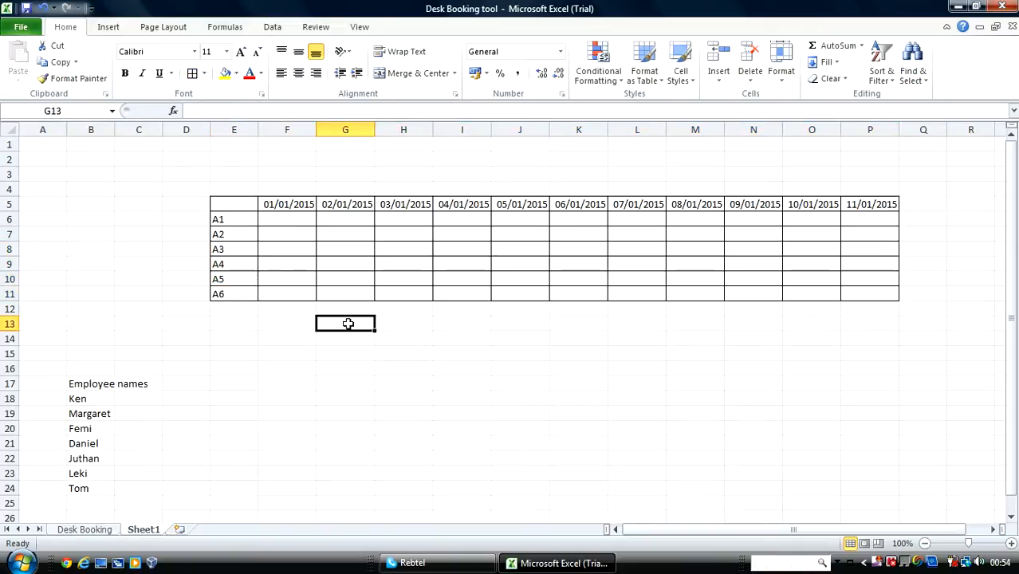
- Give cell F6 a dropdown list validation with the source =$B$18:$B$26, and copy it to all booking cells F6 to P11
left_click(286, 216)
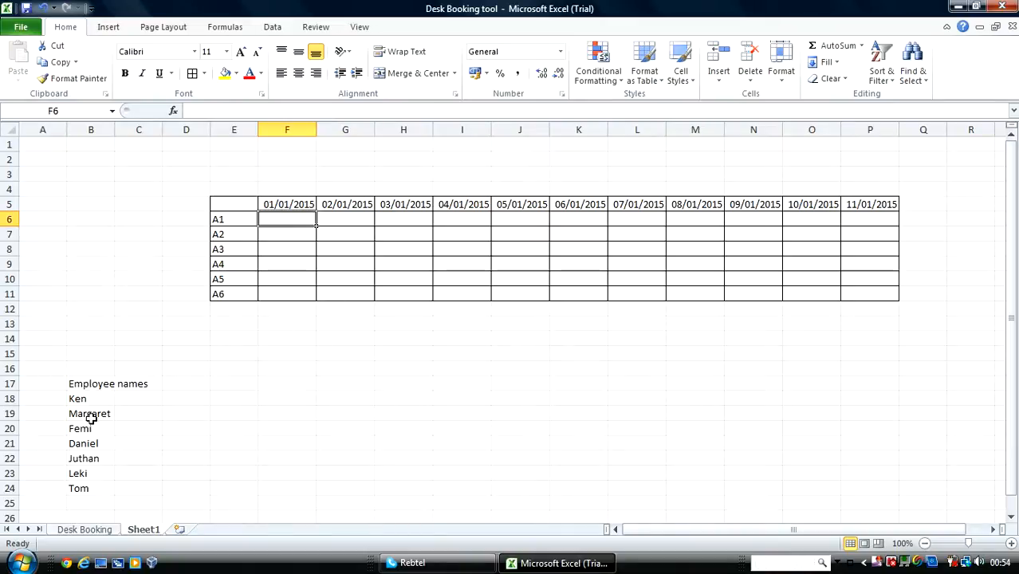
left_click(272, 29)
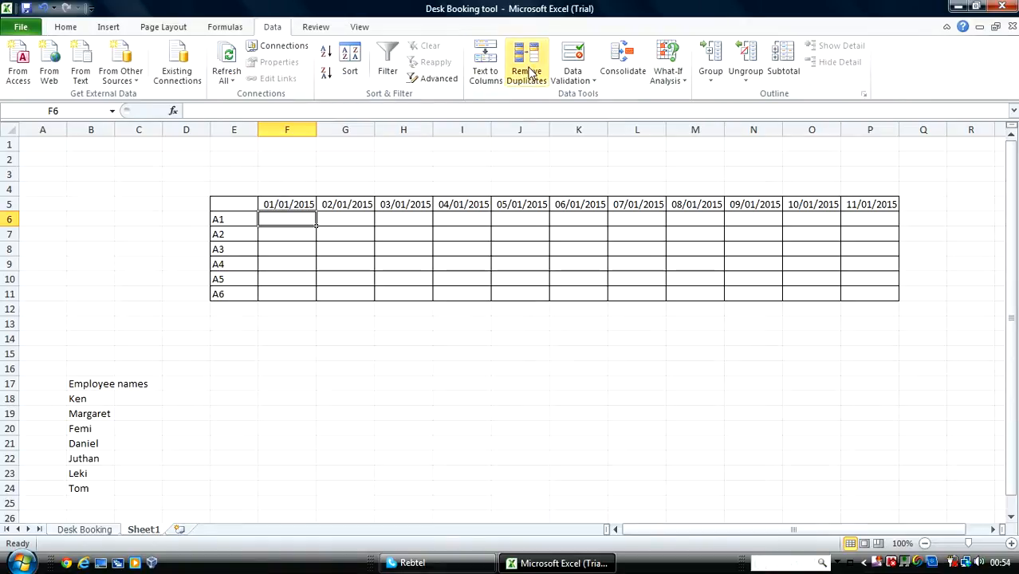
left_click(572, 73)
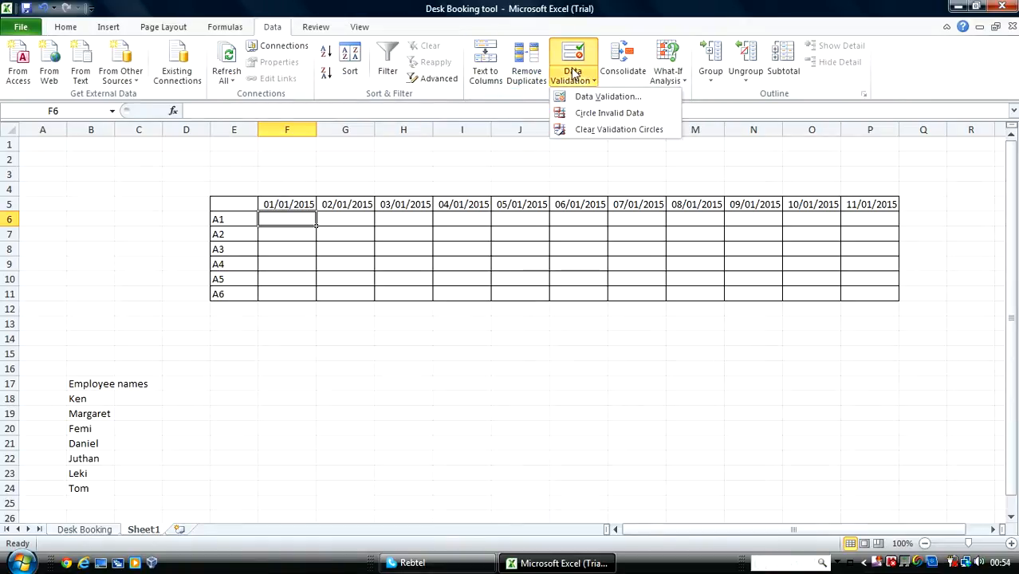
left_click(606, 97)
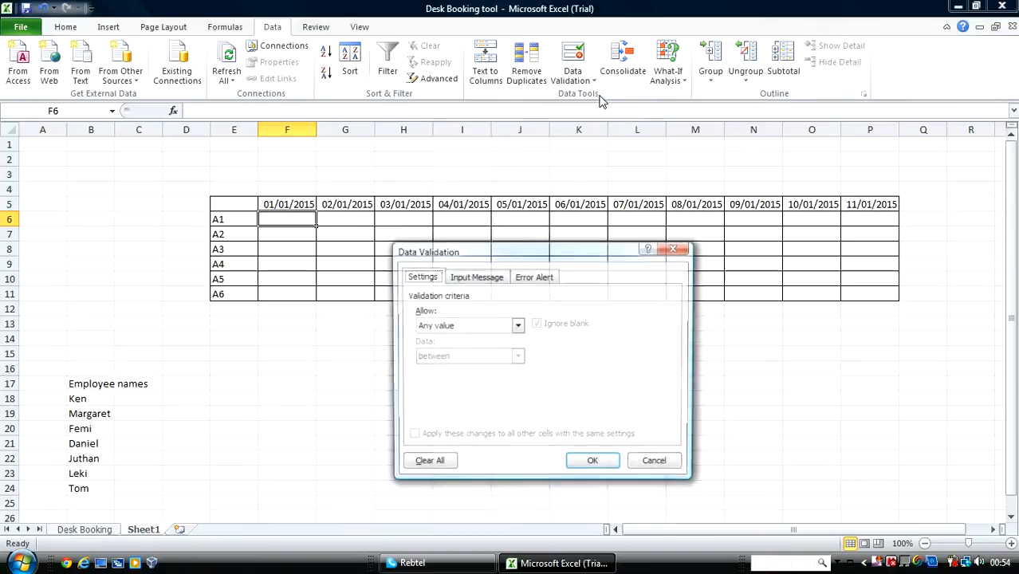
left_click(516, 326)
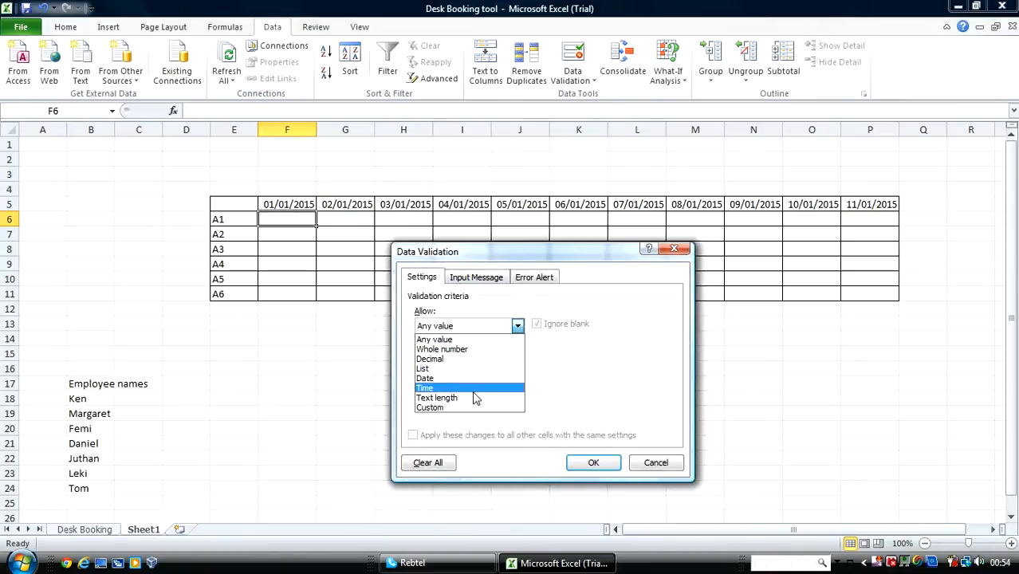
left_click(472, 368)
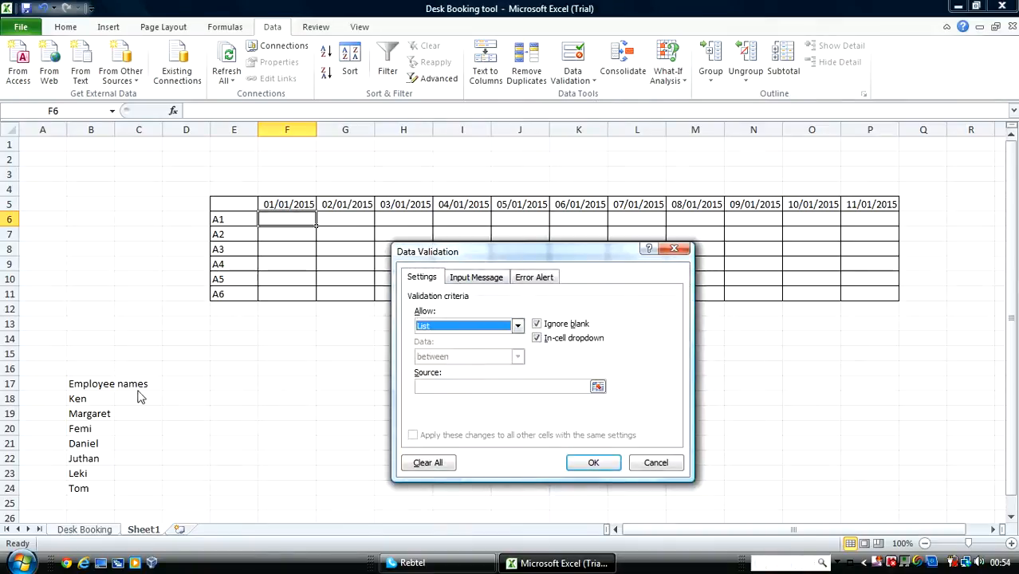
left_click(431, 387)
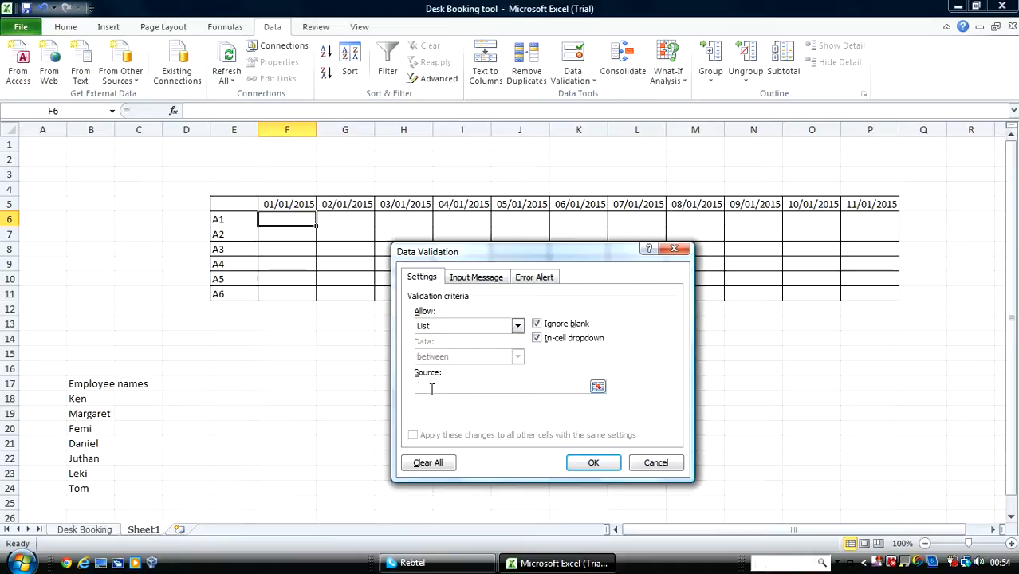
left_click_drag(78, 399, 86, 480)
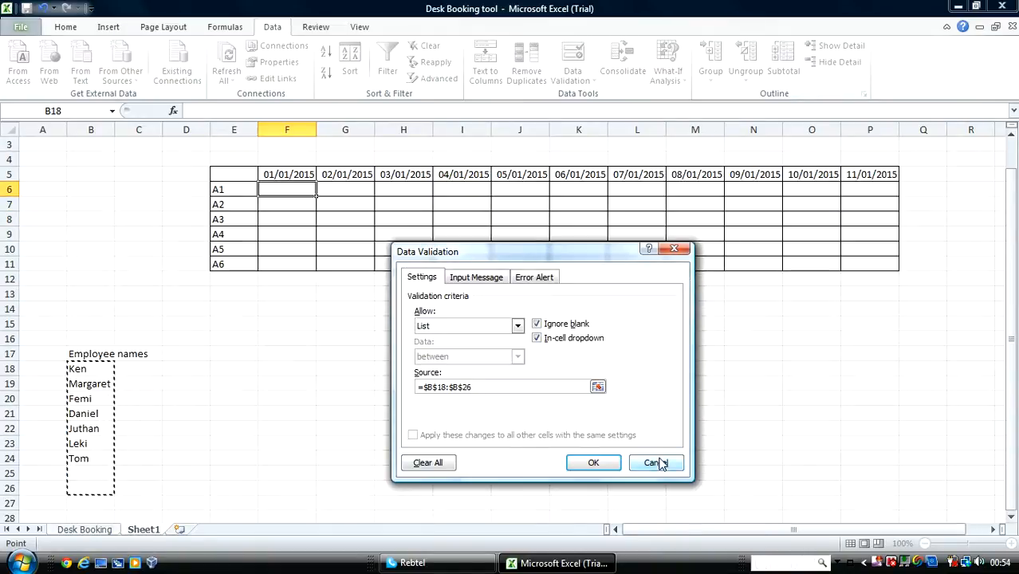
left_click(606, 464)
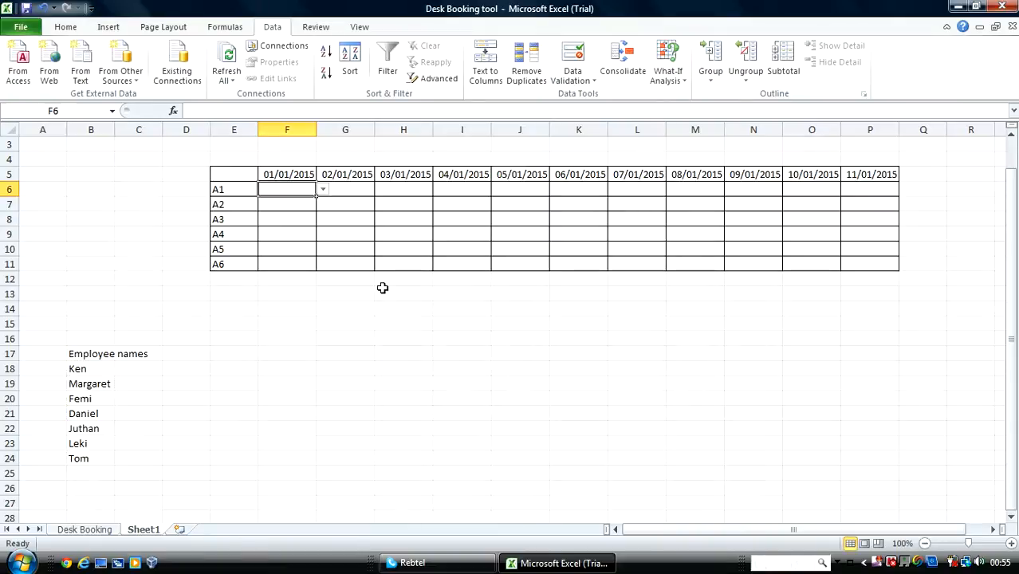
left_click_drag(315, 197, 884, 263)
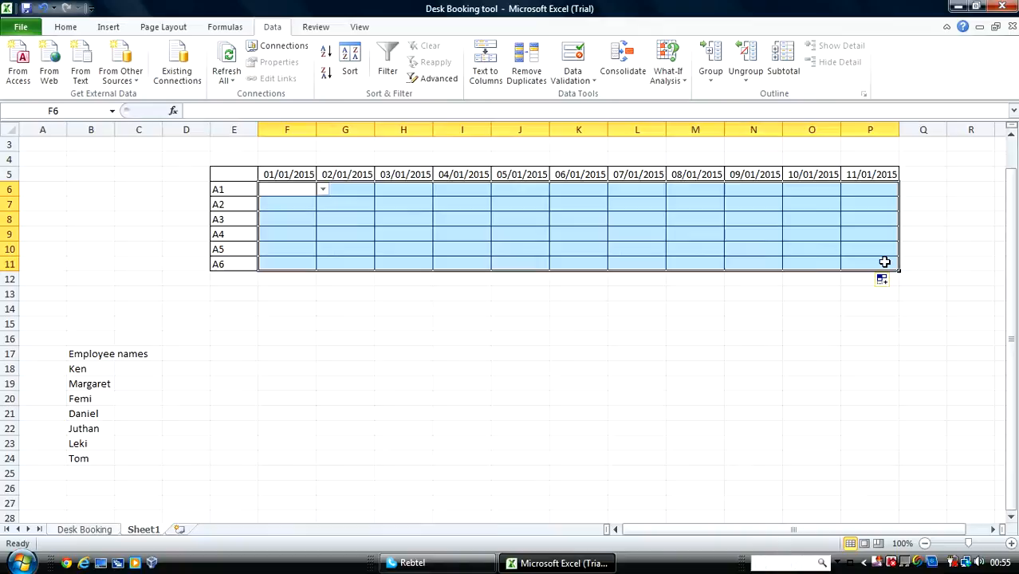
left_click(518, 338)
- Test the dropdown for desk A4 on 01/01/2015 by choosing the fourth listed employee, and clear the cell again
left_click(281, 235)
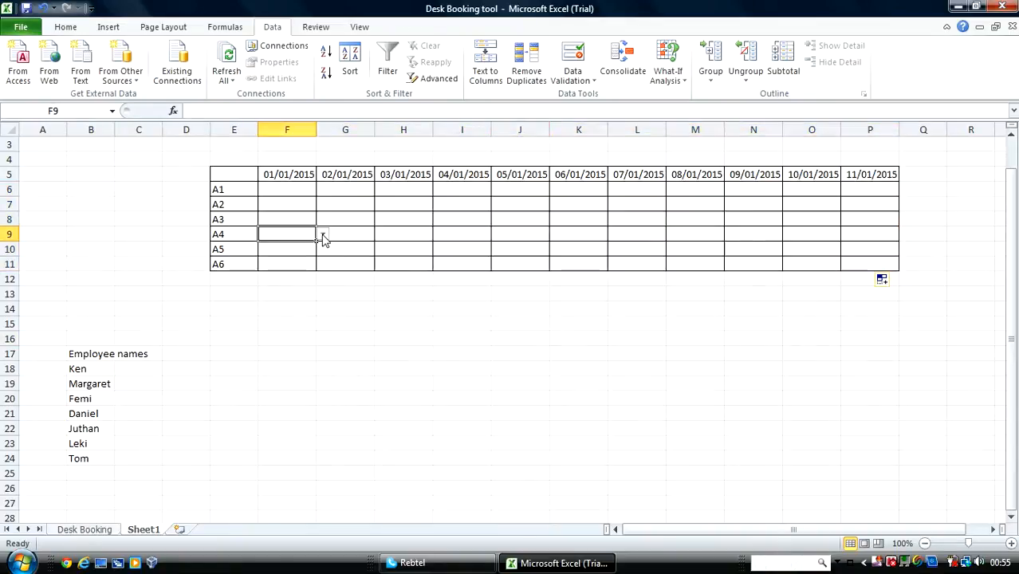
left_click(323, 235)
left_click(285, 275)
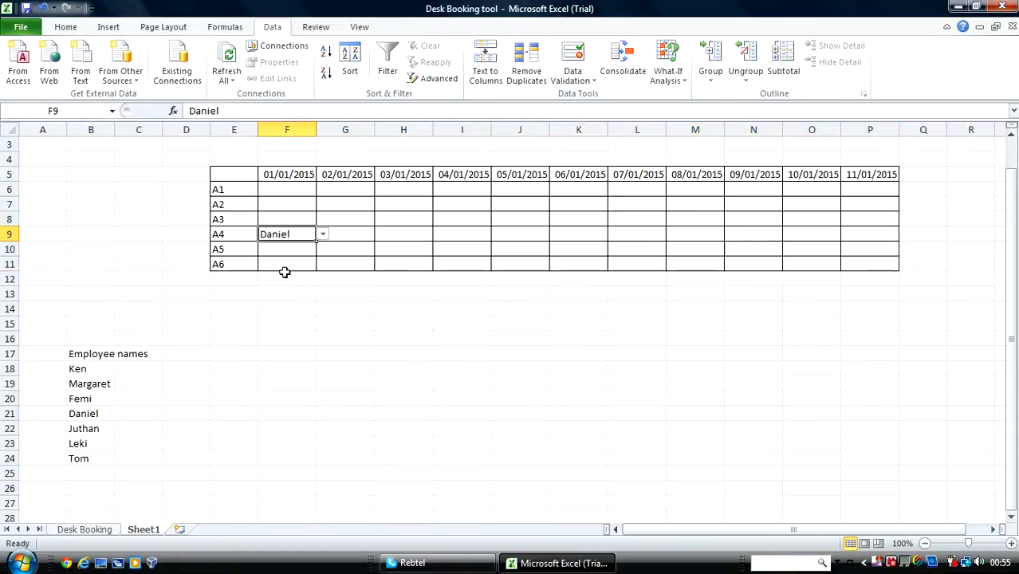
left_click(291, 290)
left_click(295, 236)
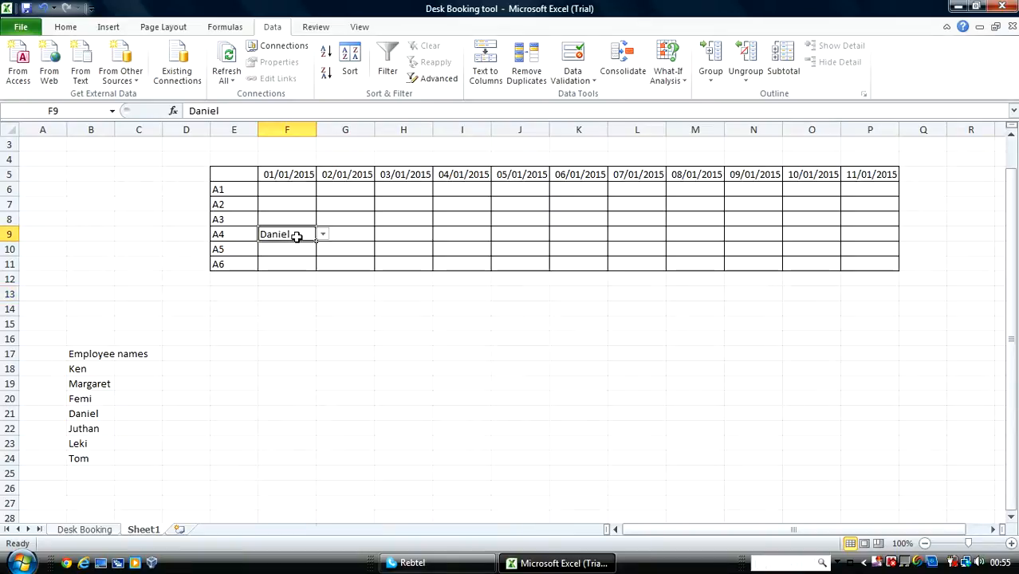
key("Delete")
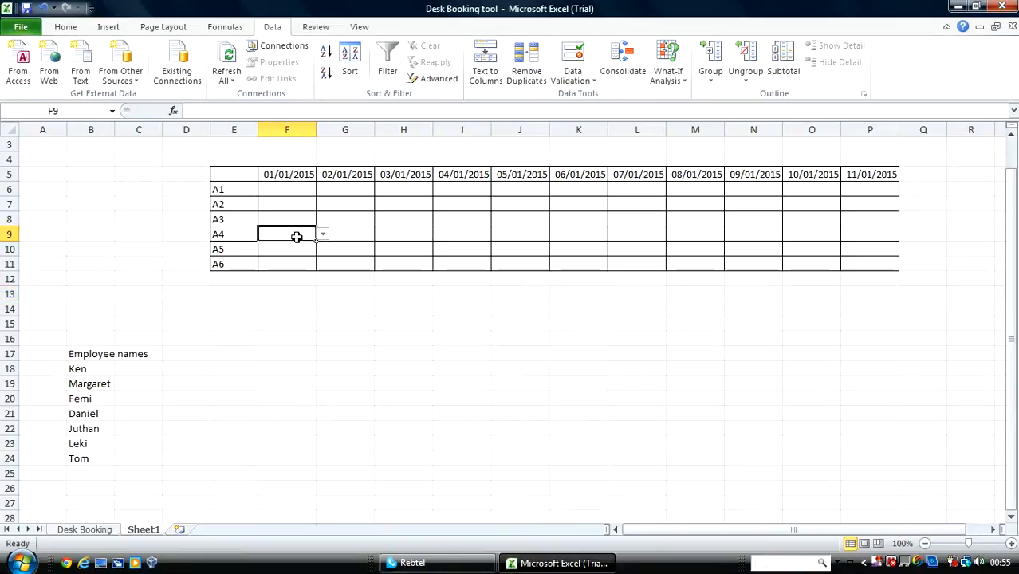
left_click(344, 320)
- Fill the booking cells F6 to P11 with a light orange theme colour
left_click_drag(282, 191, 854, 266)
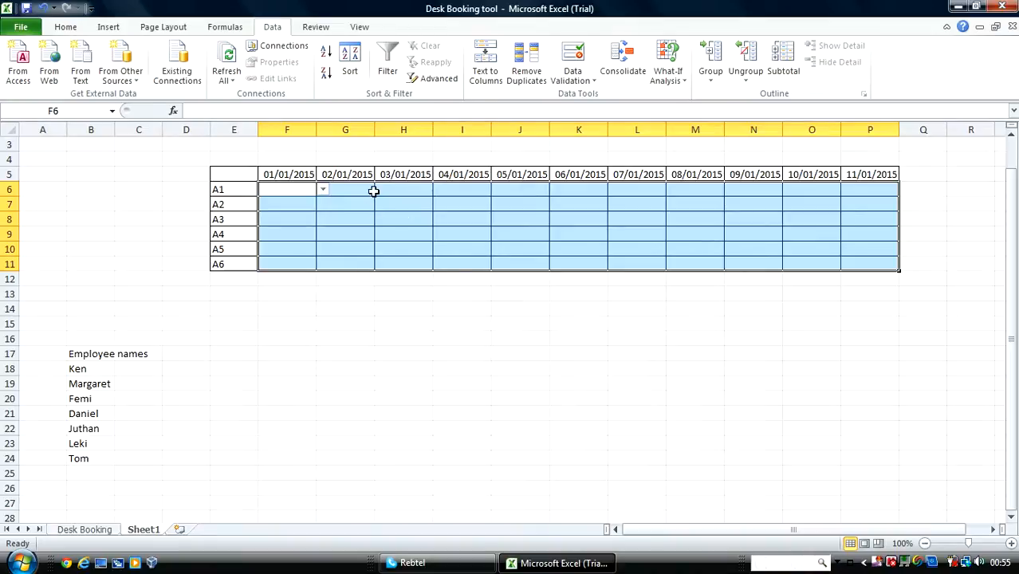
left_click(67, 31)
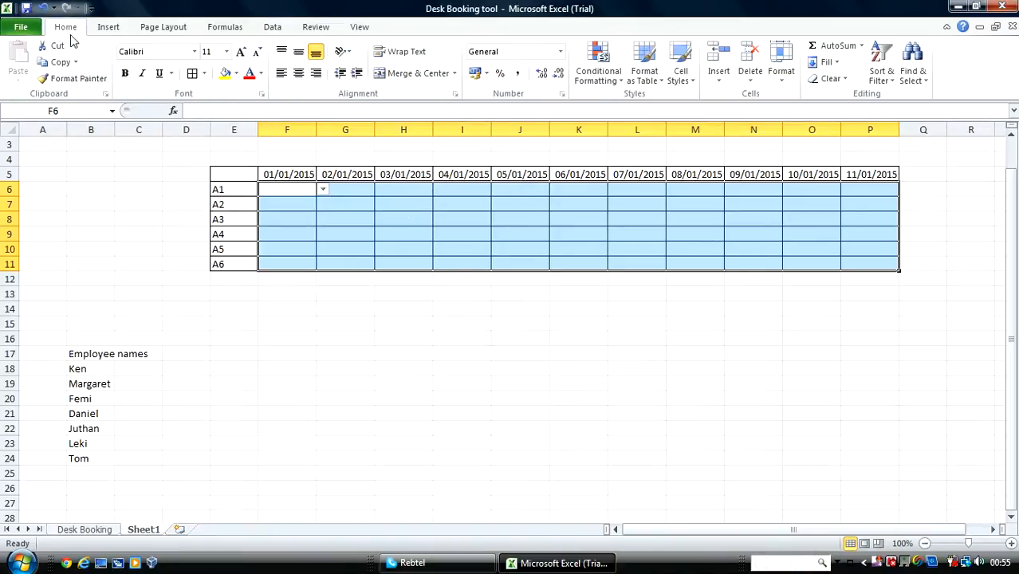
left_click(237, 74)
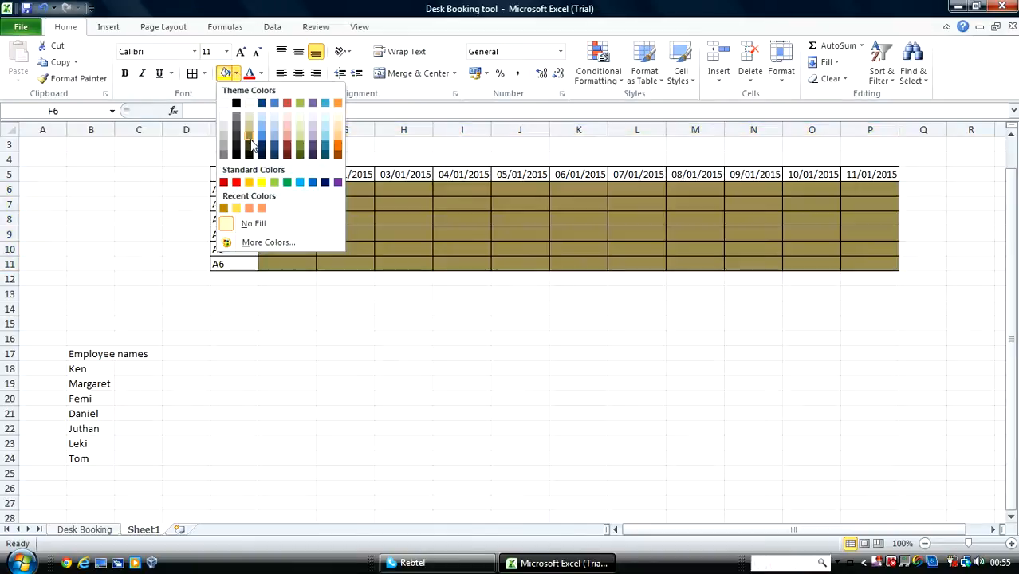
left_click(341, 139)
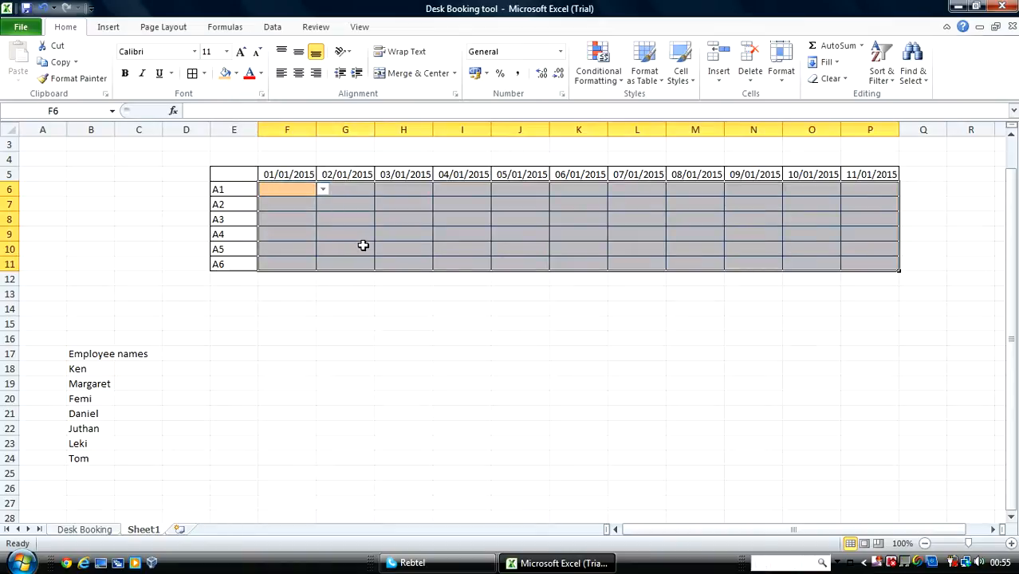
left_click(361, 307)
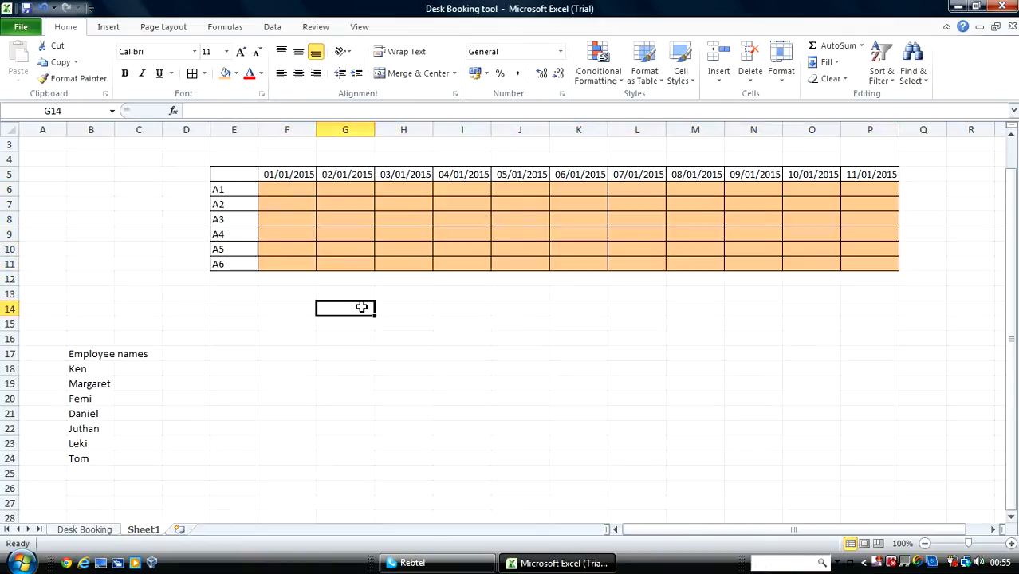
- Test the dropdowns by choosing the second listed employee for desk A1 on 01/01/2015 and viewing desk A2's list, and clear the A1 booking
left_click(294, 193)
left_click(322, 192)
left_click(302, 212)
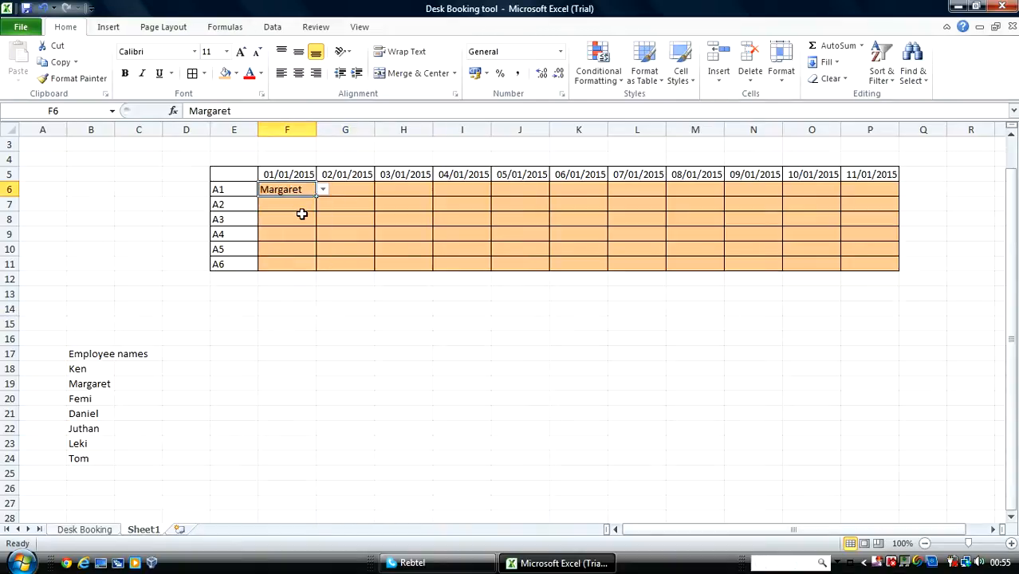
left_click(301, 214)
left_click(313, 205)
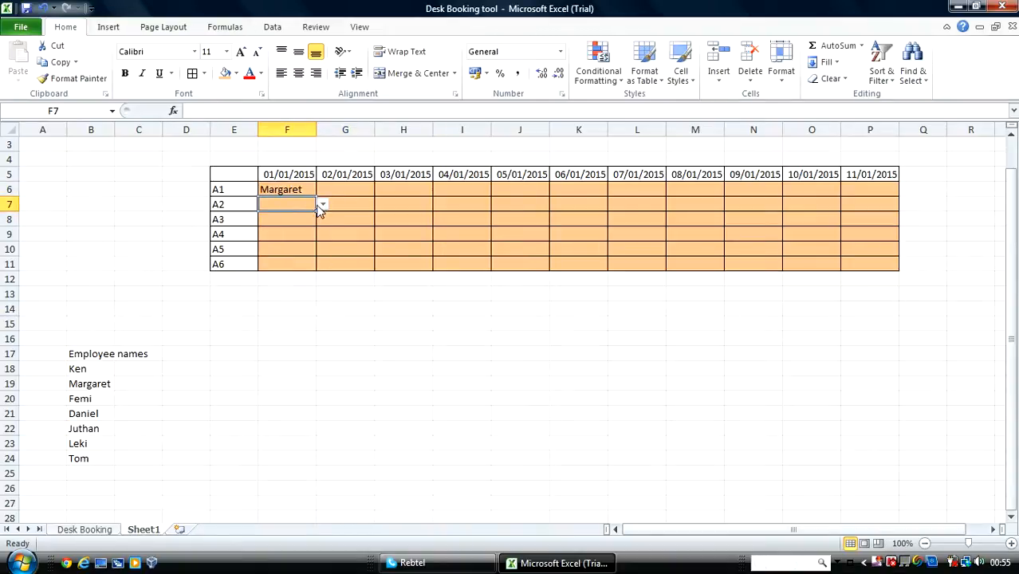
left_click(322, 206)
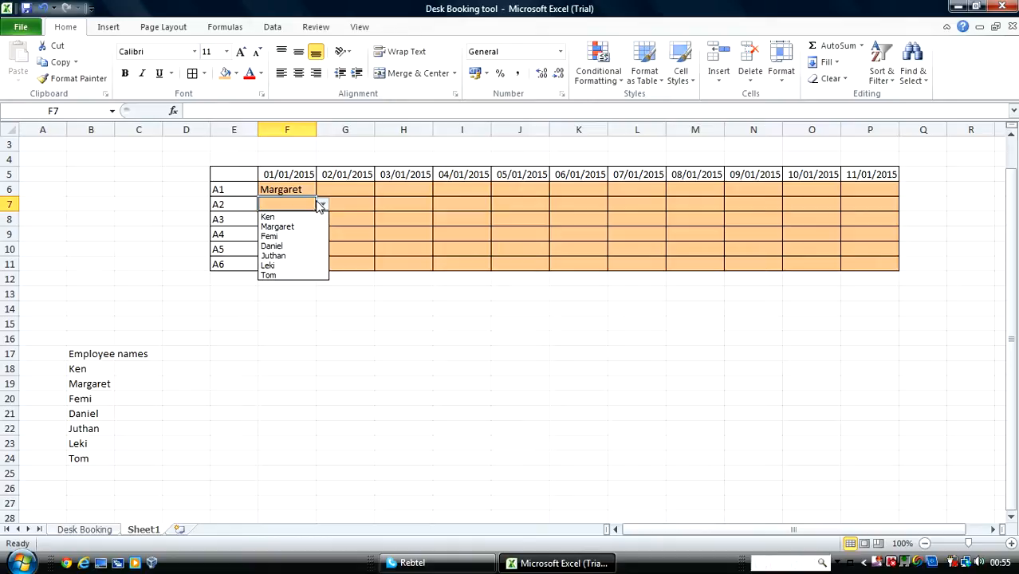
left_click(366, 200)
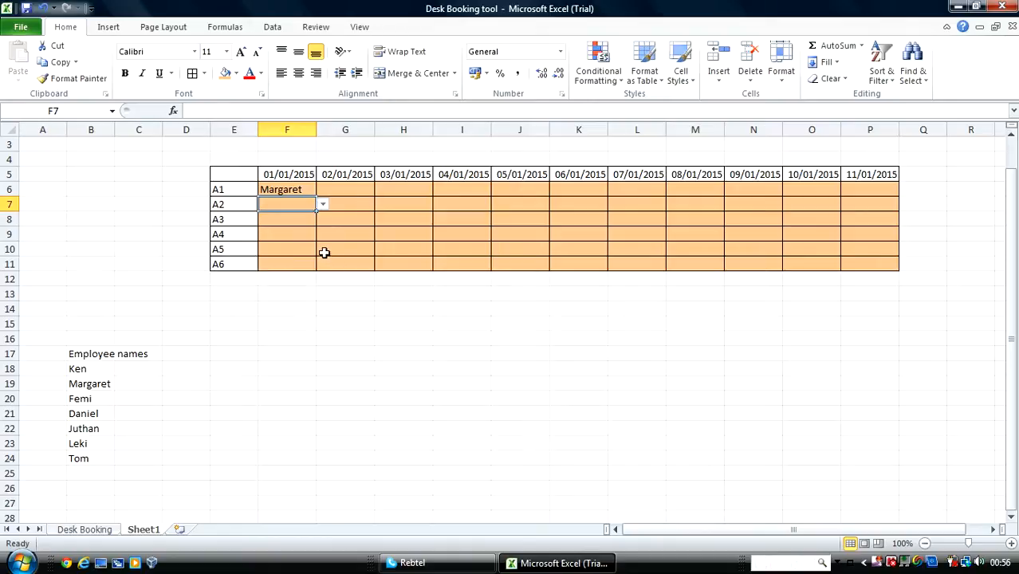
left_click(295, 189)
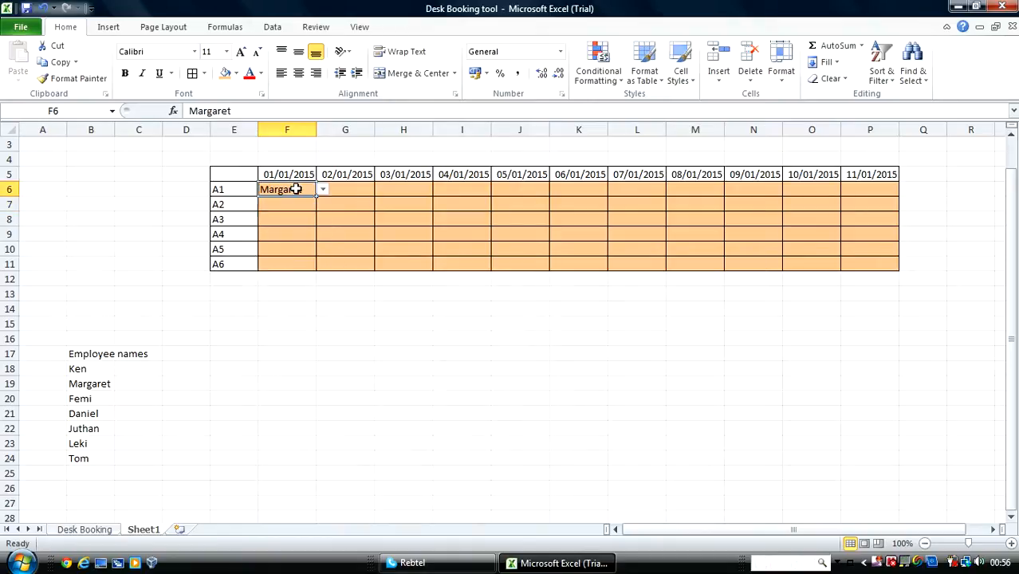
key("Delete")
left_click(328, 306)
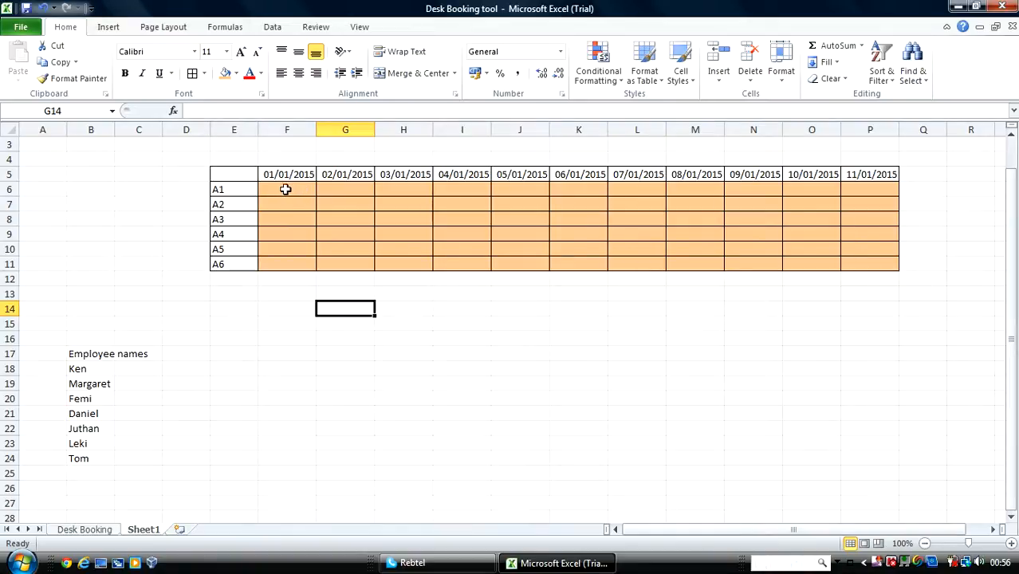
- Start an Equal To conditional formatting rule for booking cells F6 to P11 with the comparison value =""
left_click_drag(291, 189, 848, 268)
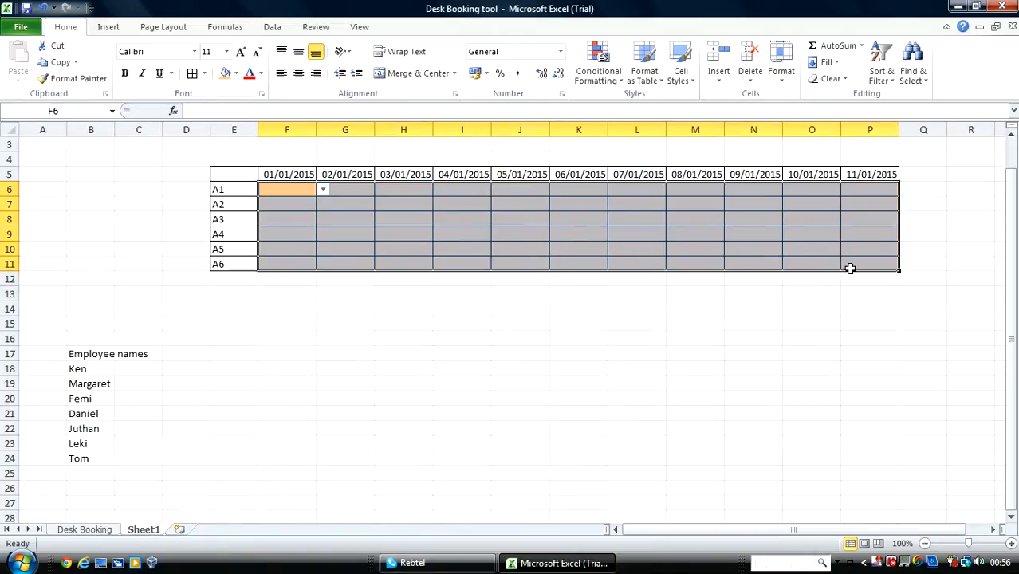
left_click(607, 85)
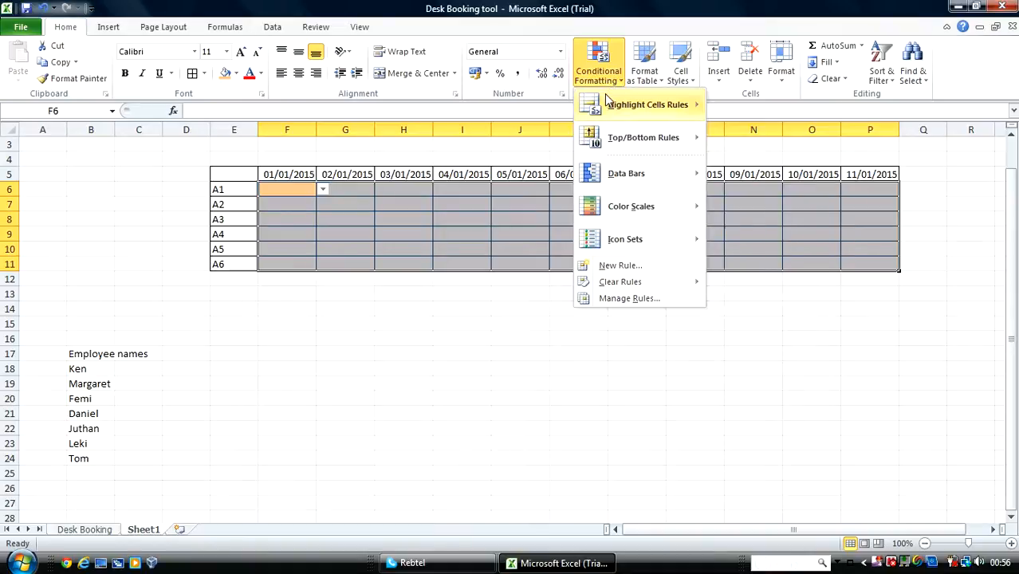
mouse_move(612, 106)
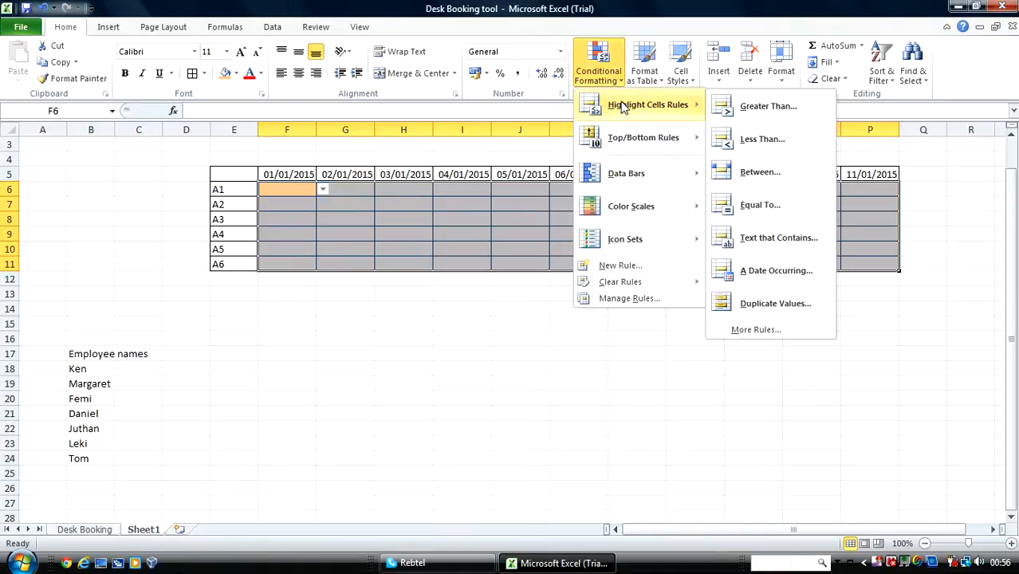
left_click(796, 214)
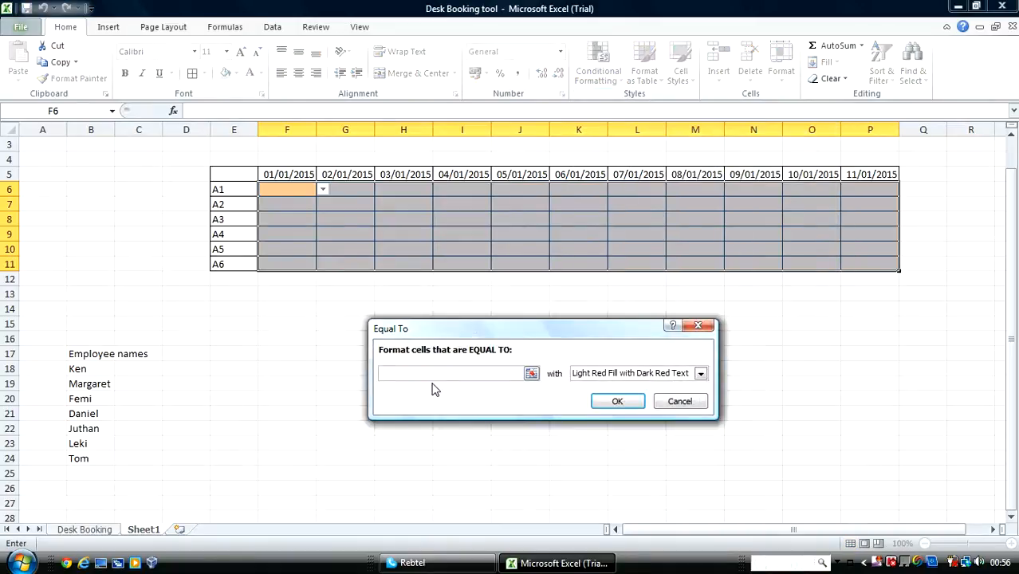
type("=\"\"")
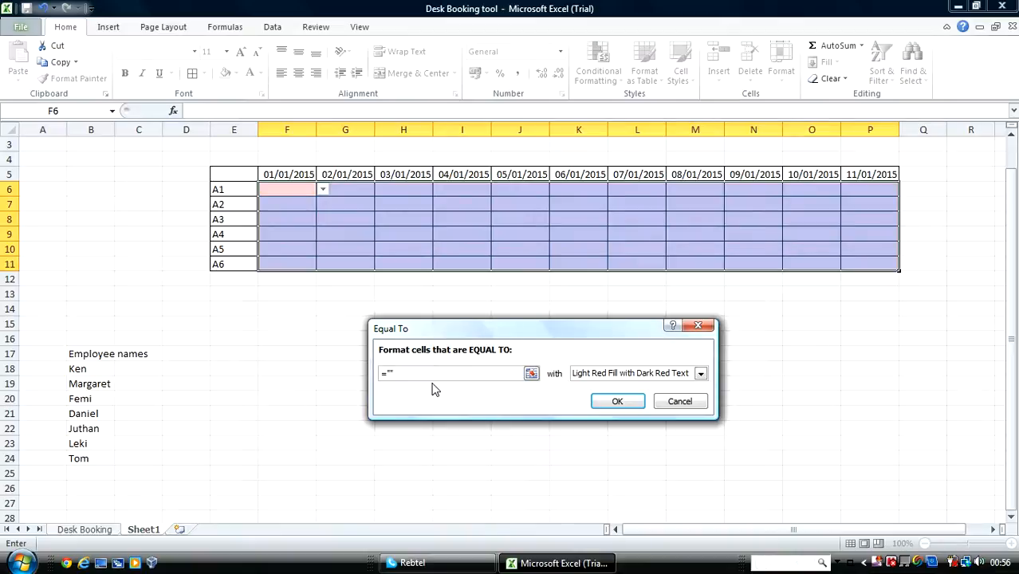
- Give the Equal To rule a custom format with the standard green fill and apply it to the booking cells
left_click(700, 374)
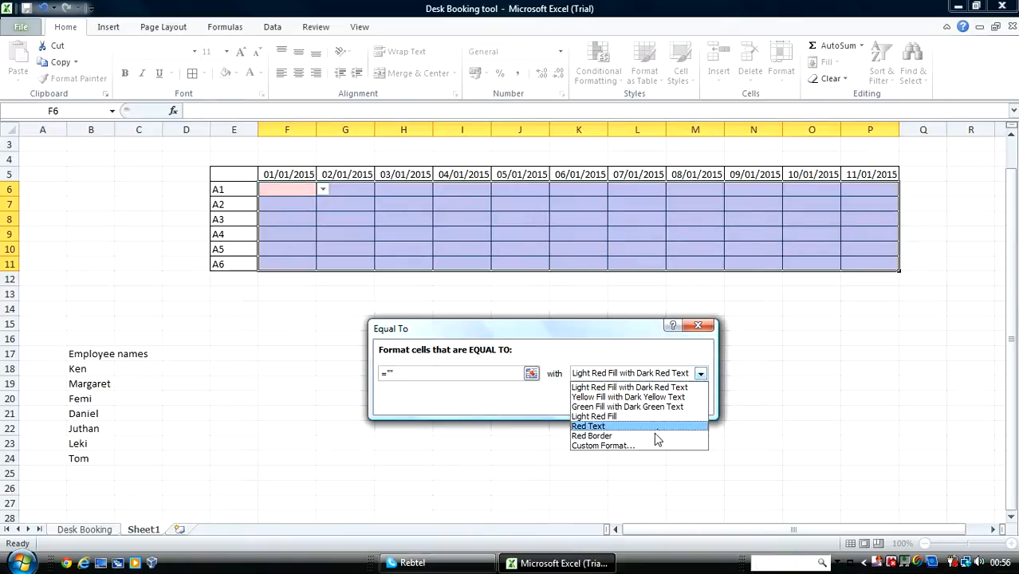
left_click(646, 446)
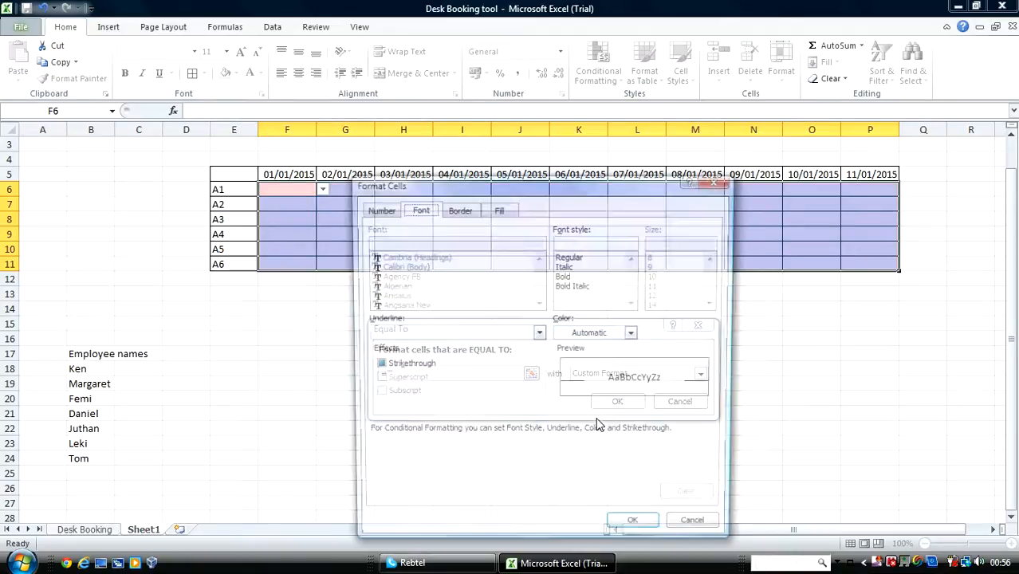
left_click(497, 210)
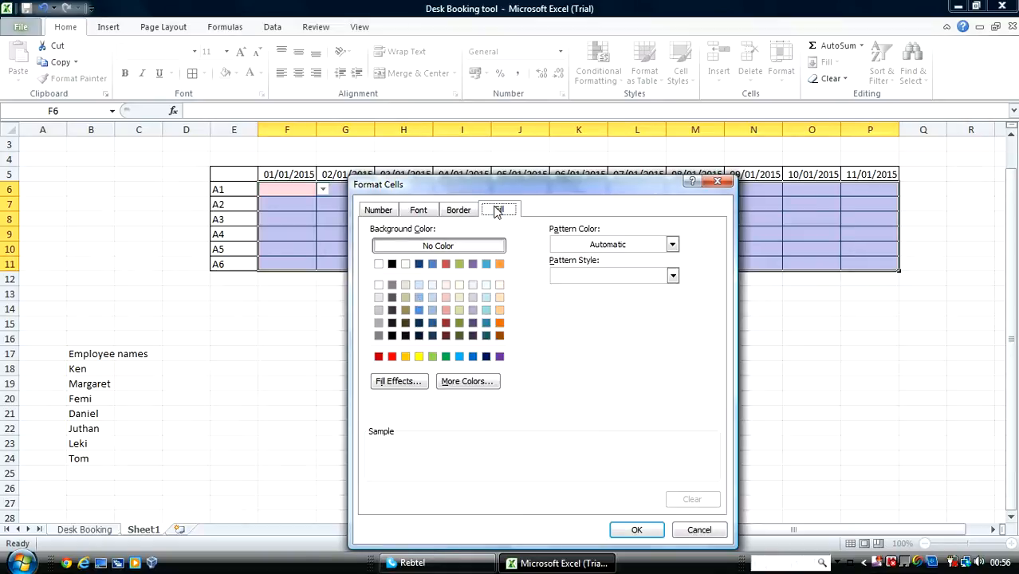
left_click(447, 357)
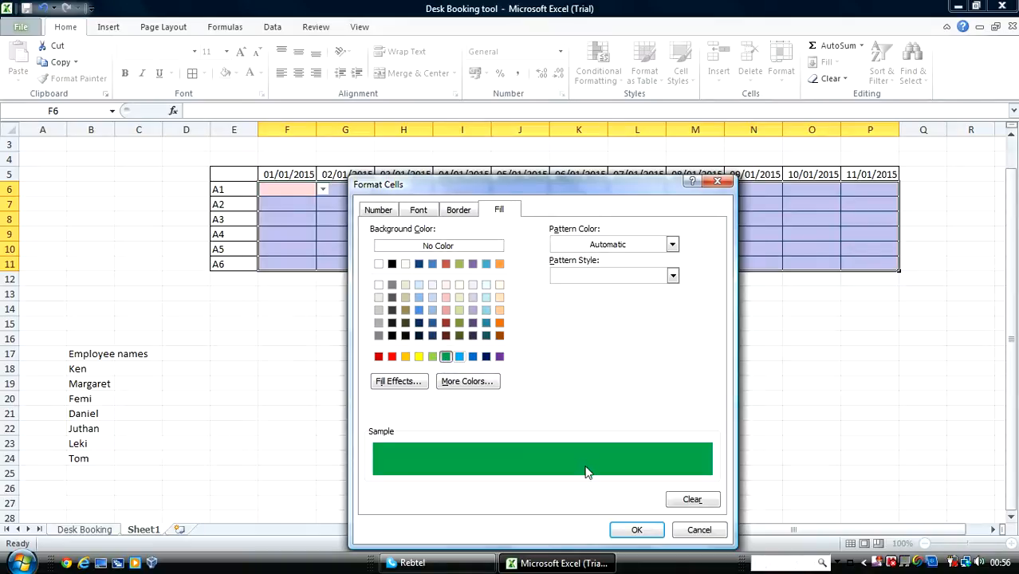
left_click(638, 530)
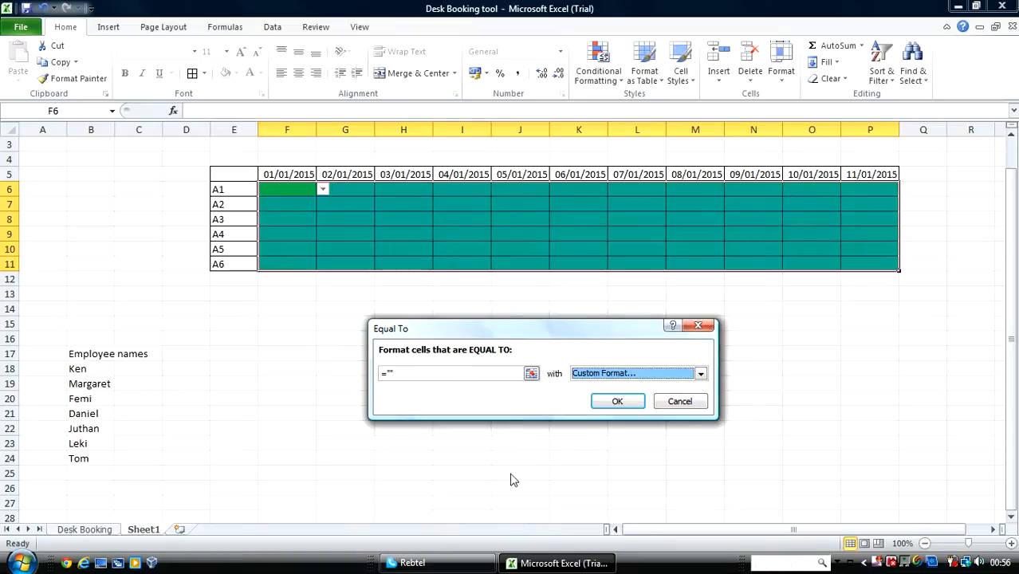
left_click(616, 402)
left_click(372, 433)
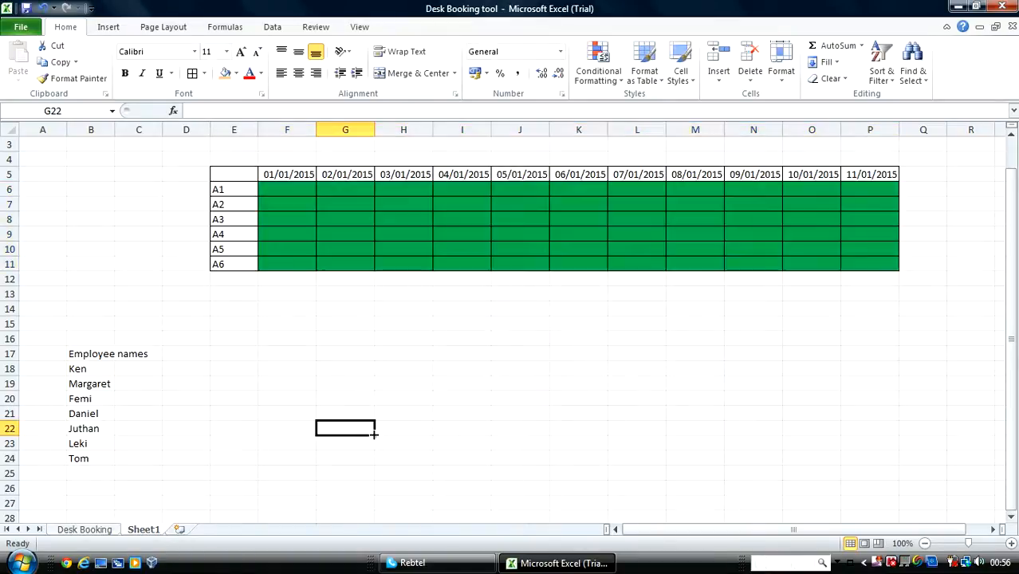
- Book the third listed employee for desk A1 on 01/01/2015 and the fifth listed employee for desk A3 on 03/01/2015
left_click(293, 193)
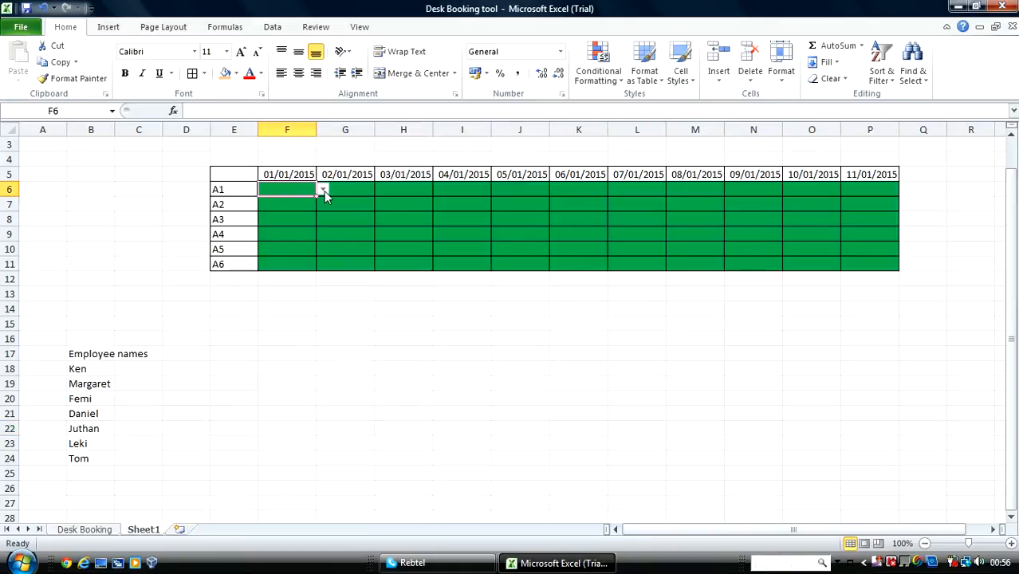
left_click(324, 191)
left_click(295, 224)
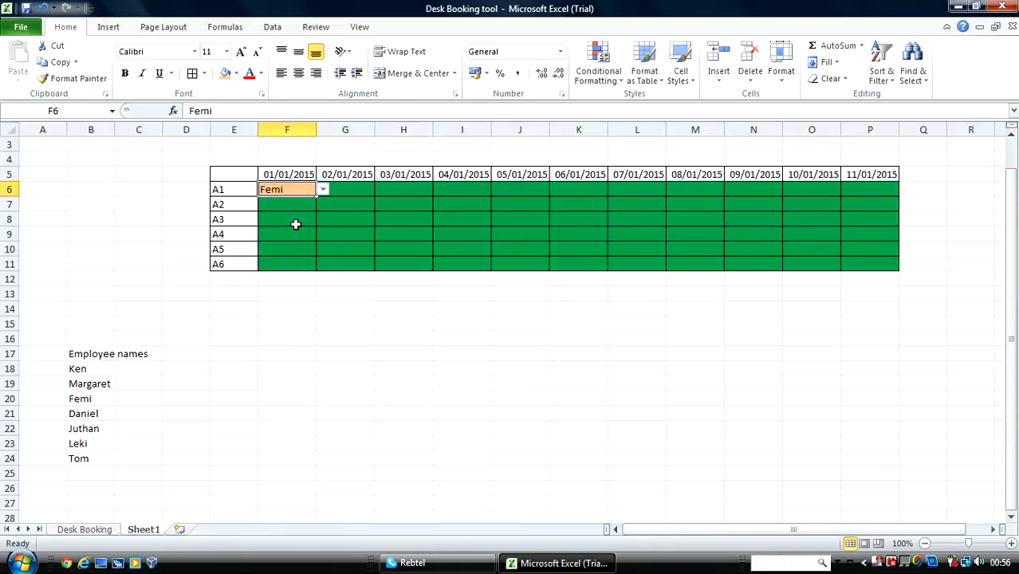
left_click(307, 297)
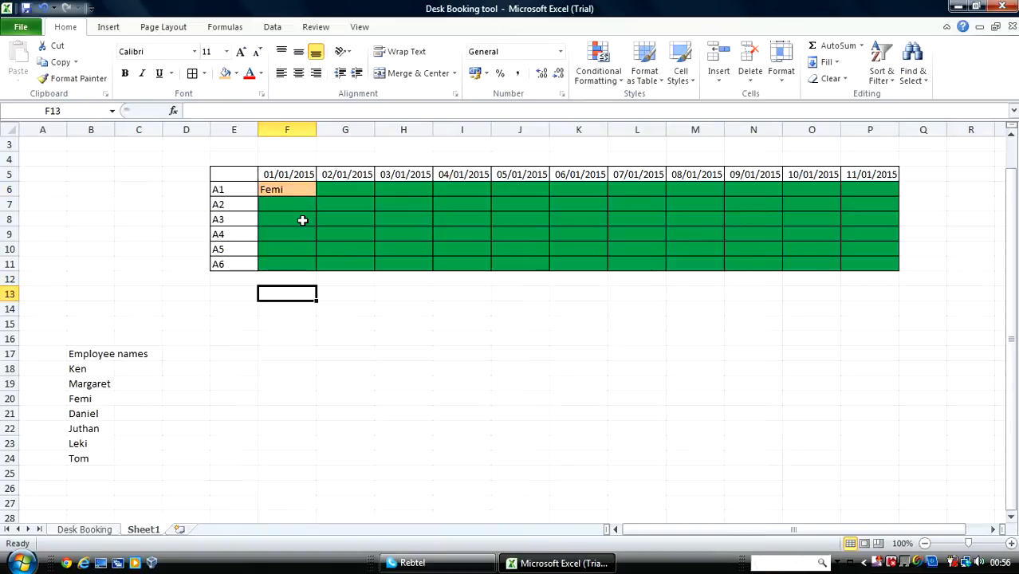
left_click(423, 215)
left_click(440, 218)
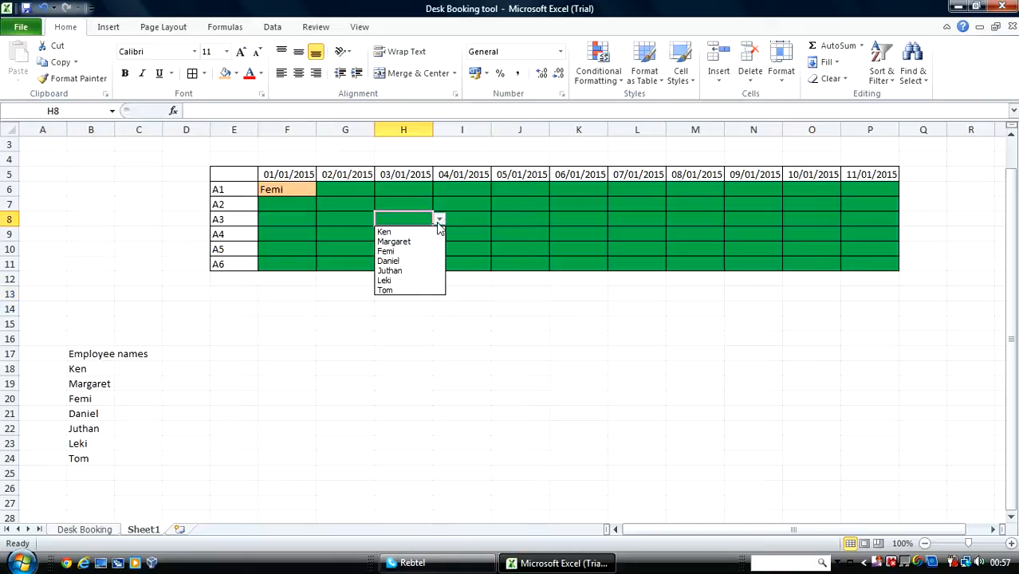
left_click(398, 271)
left_click(376, 307)
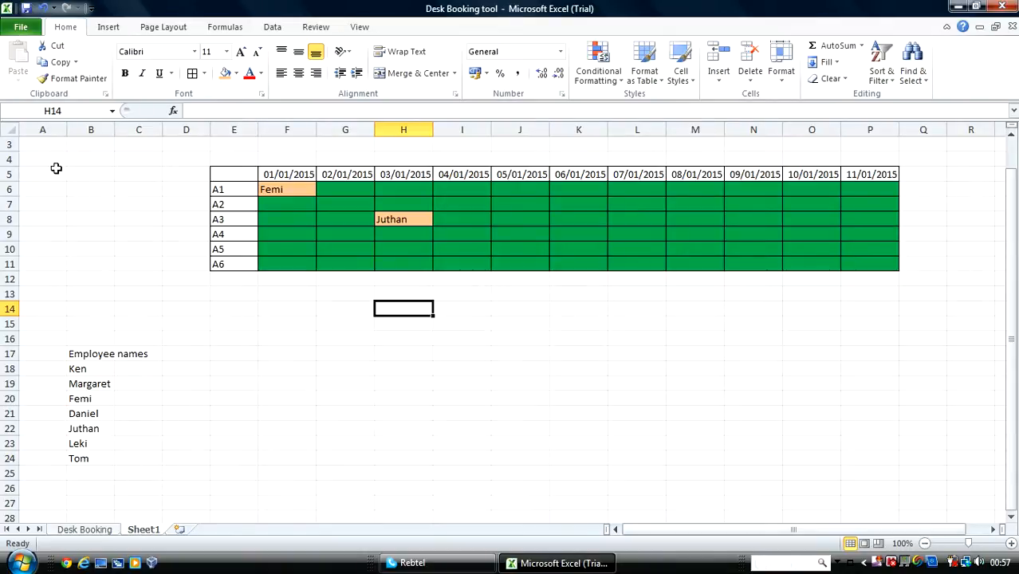
- Insert two blank columns at column C to shift the booking table away from the employee list
left_click(132, 184)
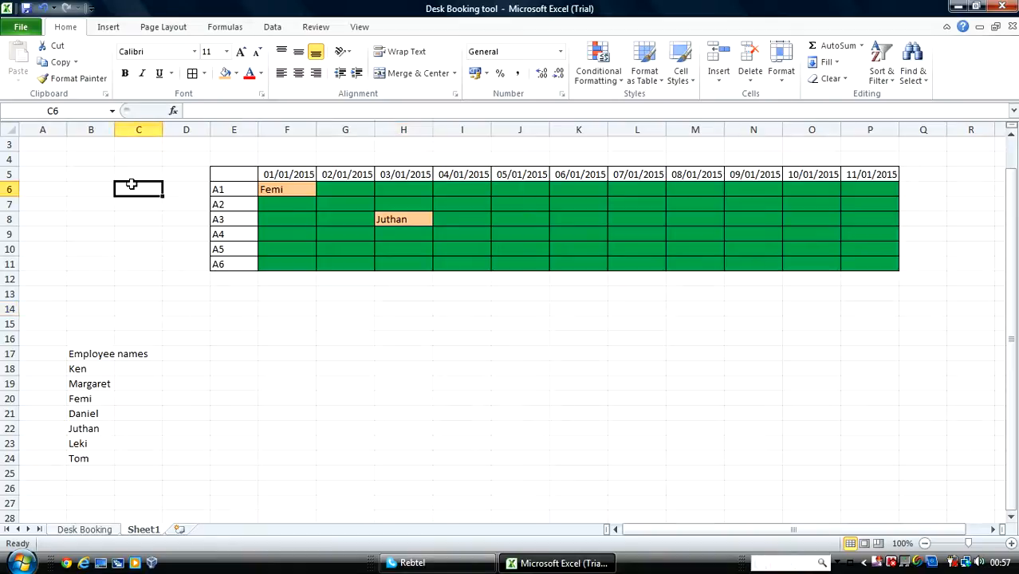
key("alt+i")
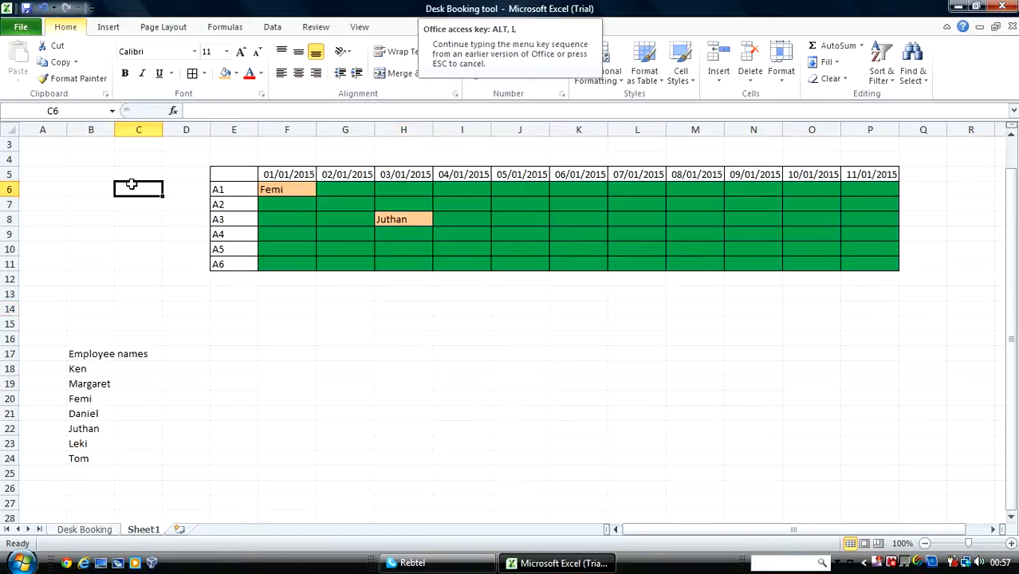
key("c")
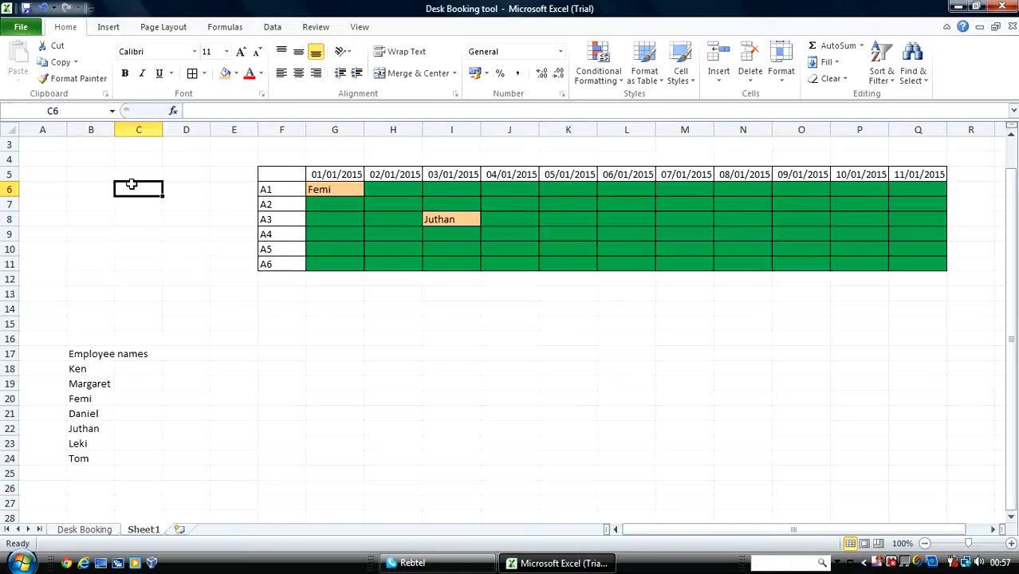
key("alt+i")
key("c")
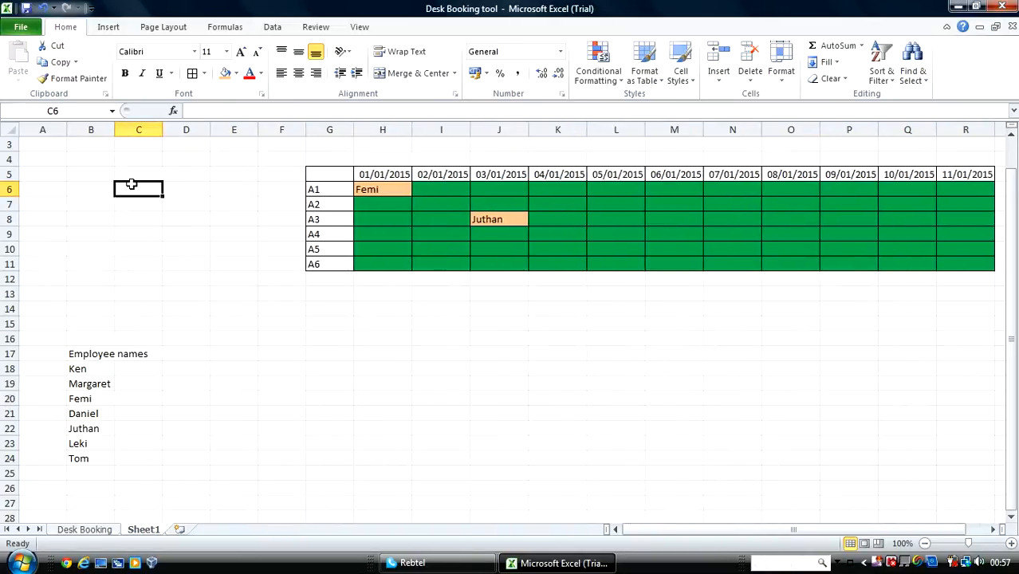
- Enter the label Date in cell B3
left_click(90, 162)
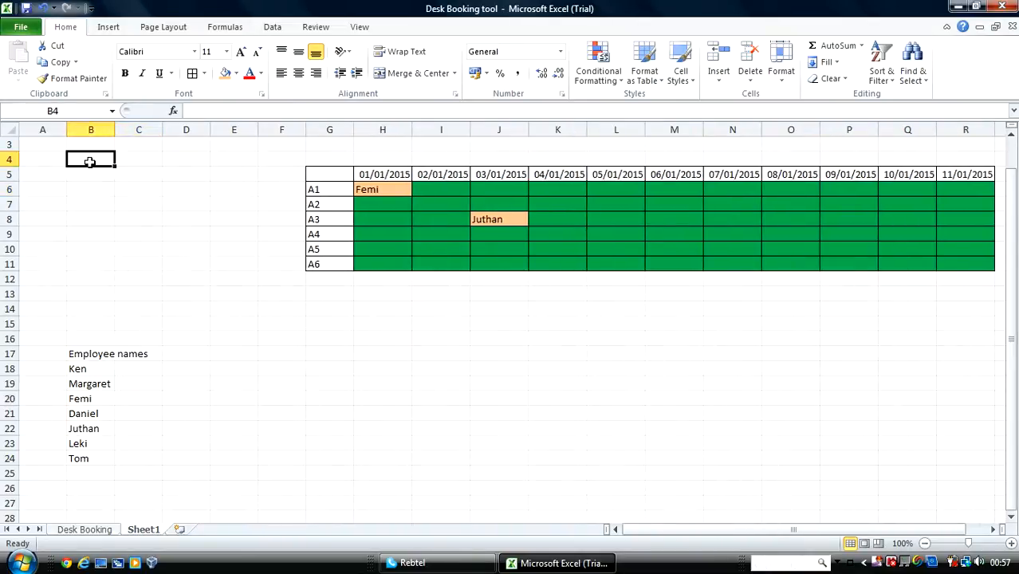
left_click(95, 143)
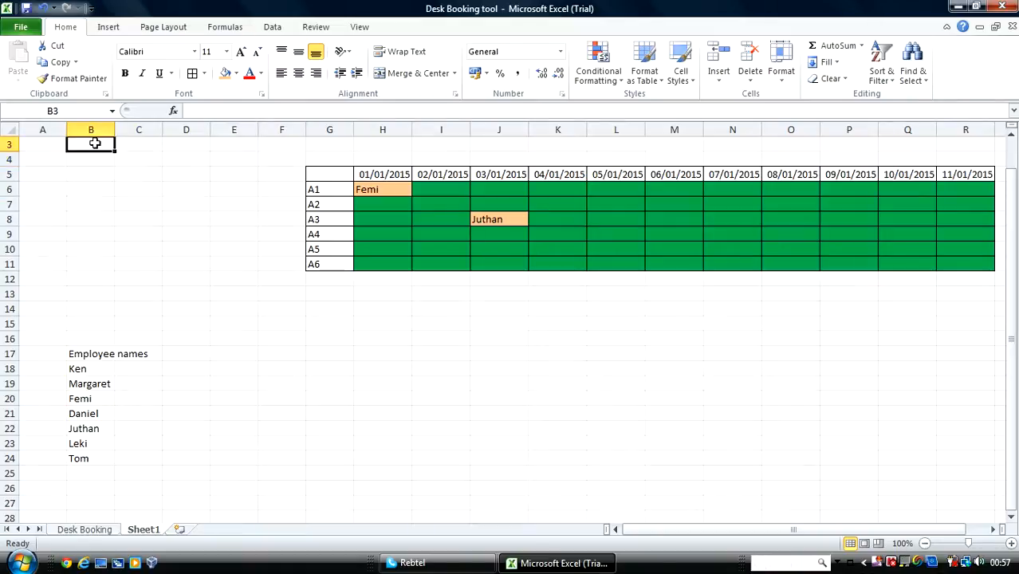
type("date")
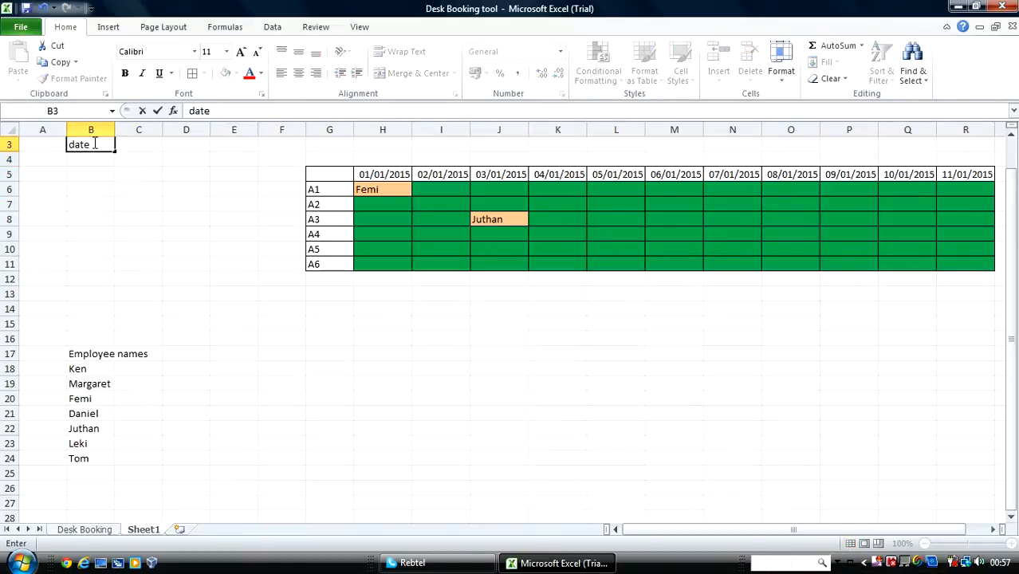
key("BackSpace")
key("BackSpace")
key("BackSpace")
type("ate")
left_click(118, 201)
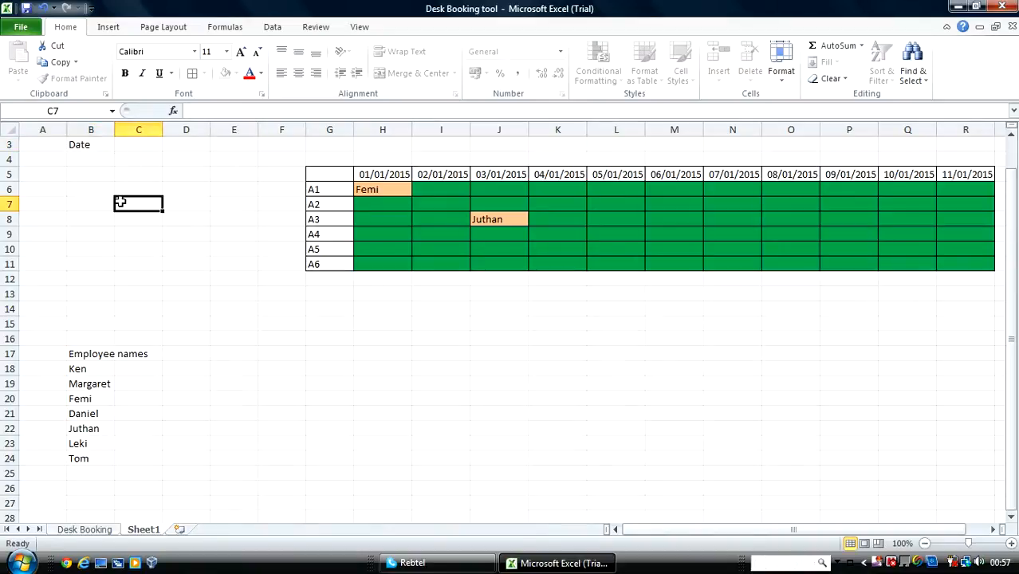
- Add a border to cell B4 and give it a dropdown list sourced from the booking table's dates, =$H$5:$R$5
left_click(94, 157)
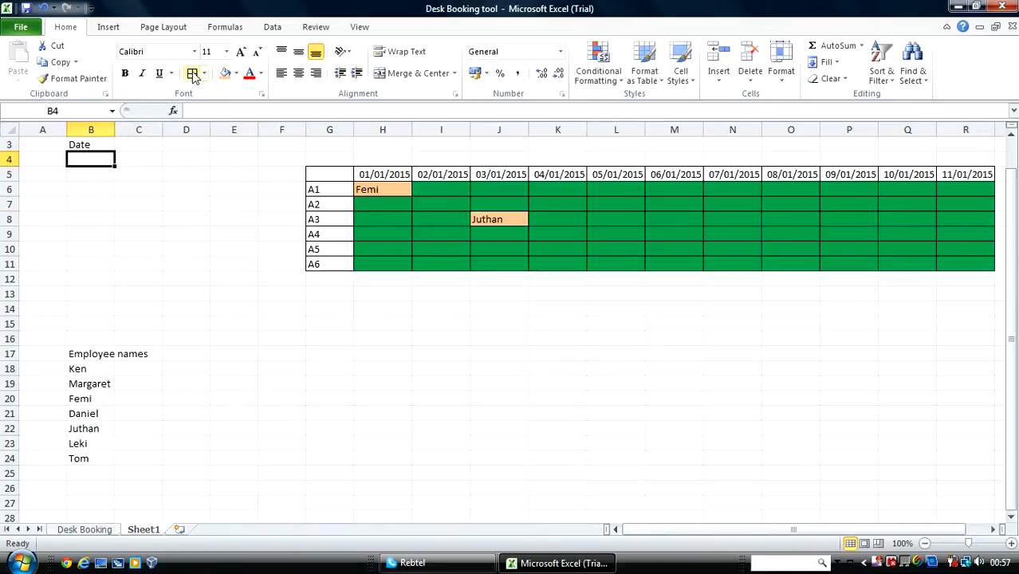
left_click(274, 28)
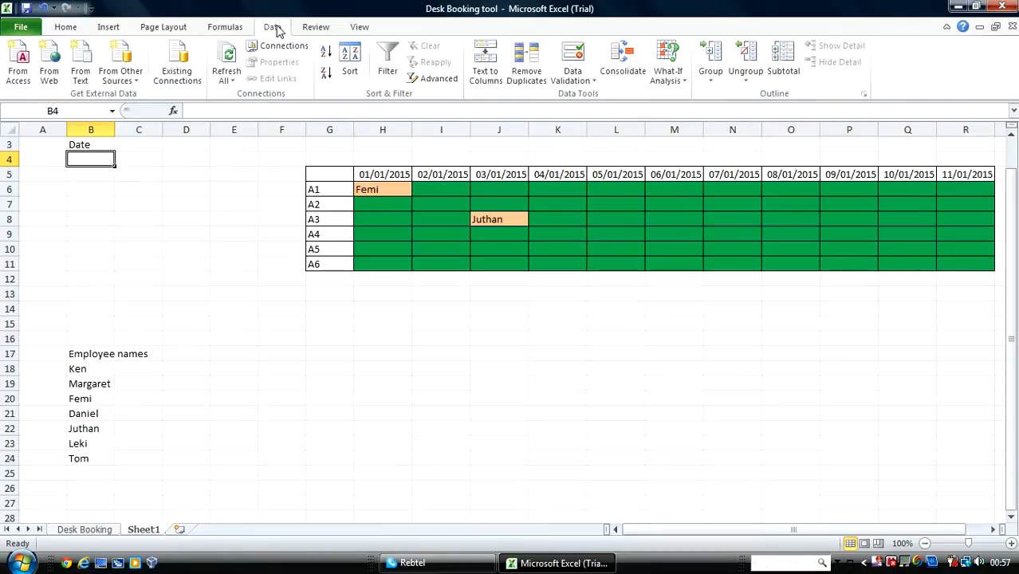
left_click(572, 60)
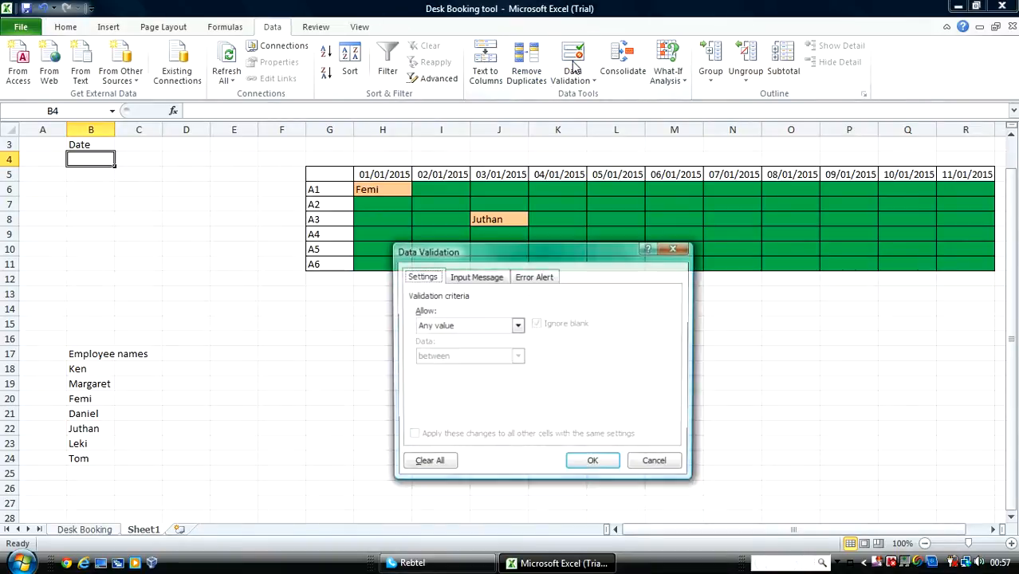
left_click(518, 327)
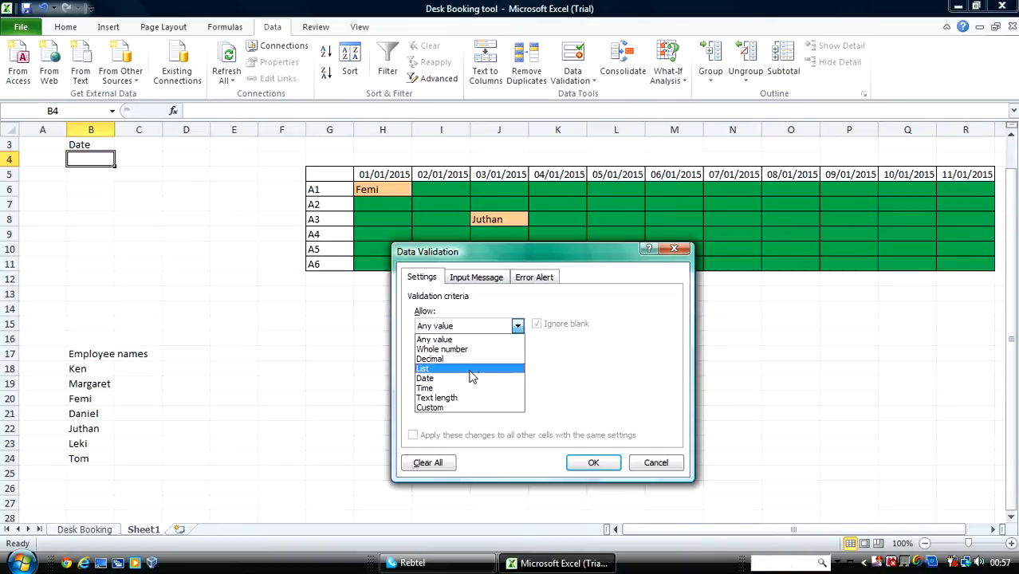
left_click(470, 370)
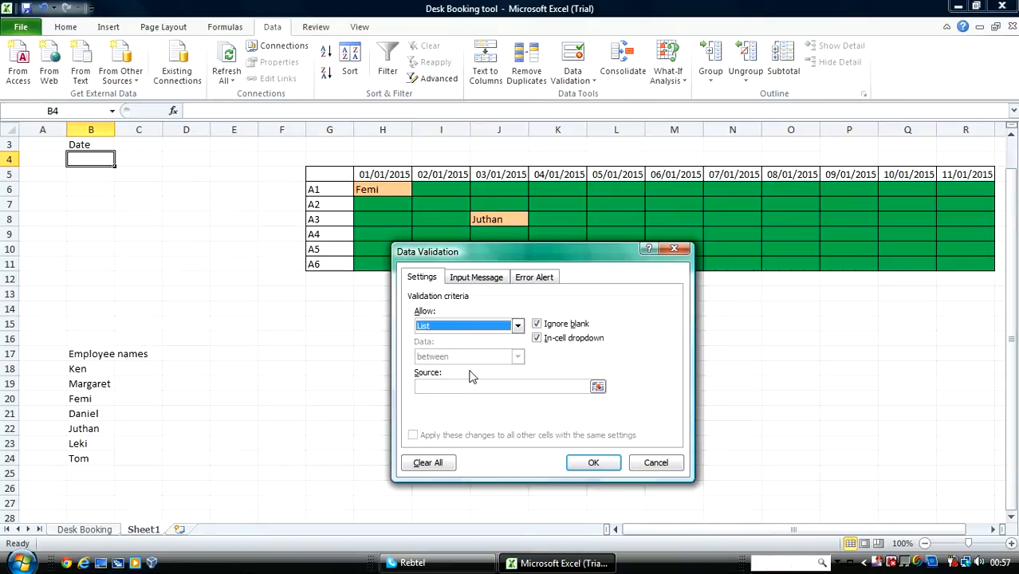
left_click(426, 384)
left_click(387, 174)
left_click_drag(388, 173, 955, 174)
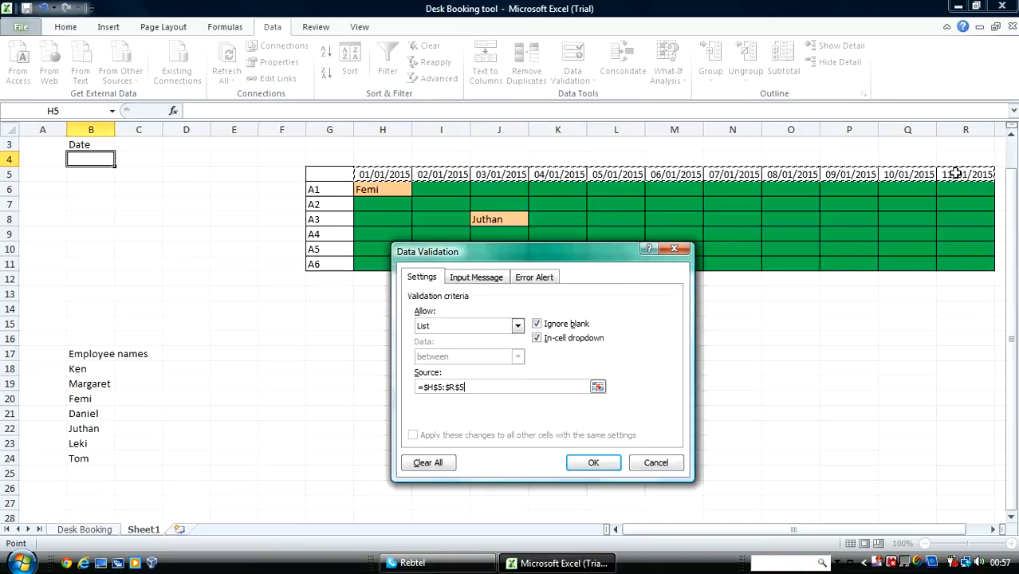
left_click(593, 462)
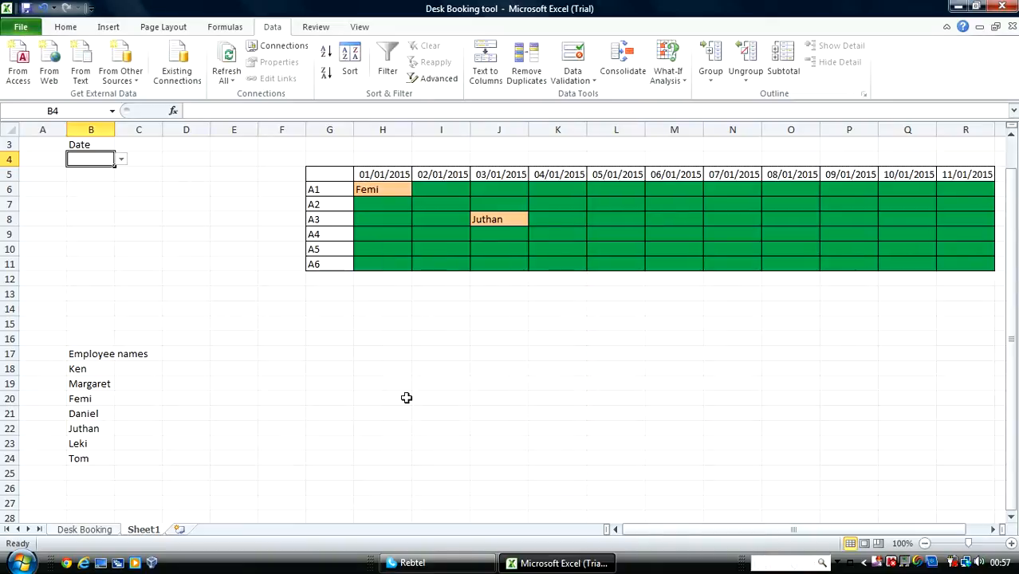
- Choose 04/01/2015 from the dropdown in B4 and format the cell as a date of type *14/03/2001
left_click(165, 351)
left_click(110, 158)
left_click(122, 159)
left_click(91, 197)
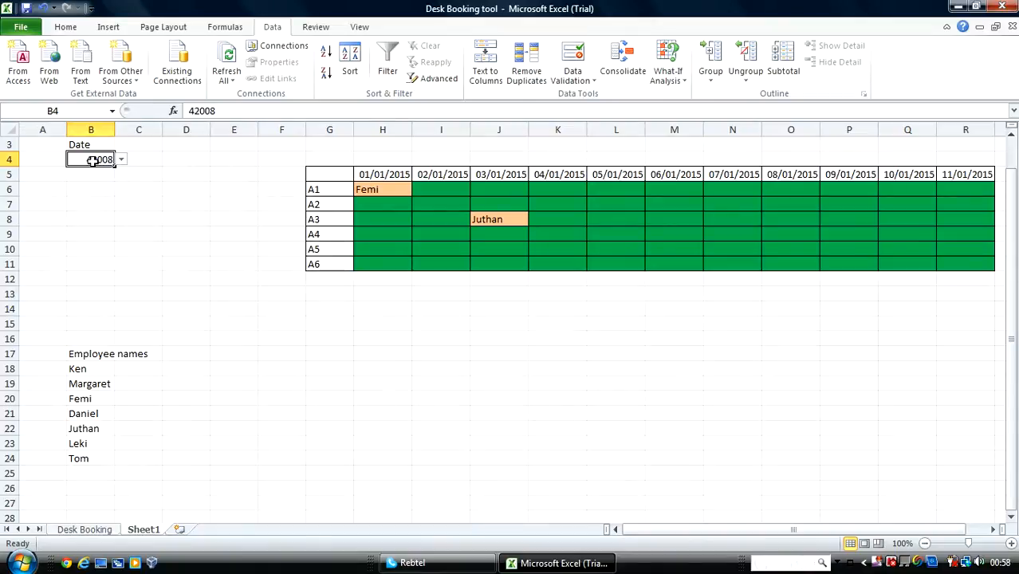
key("ctrl+1")
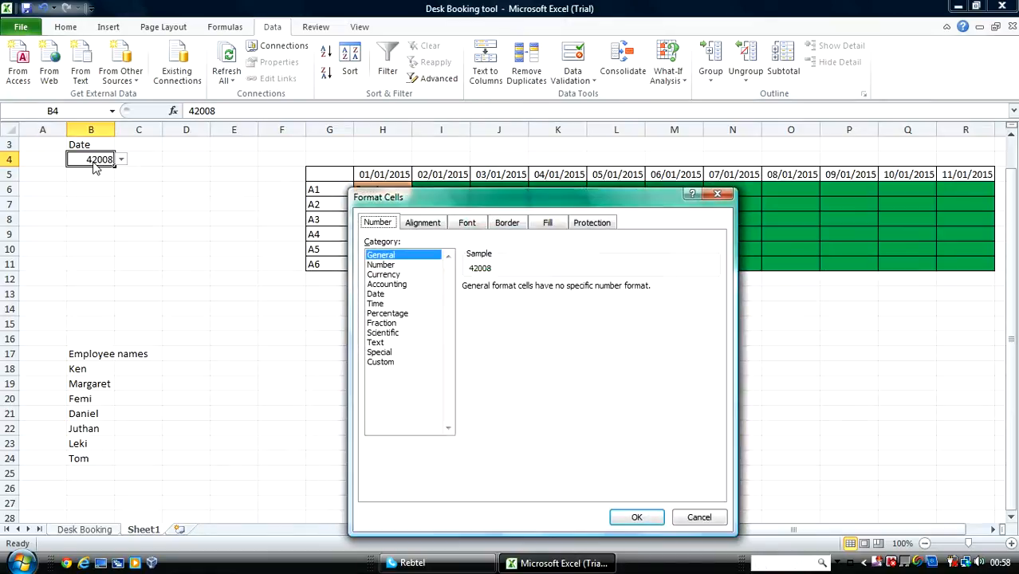
left_click(384, 295)
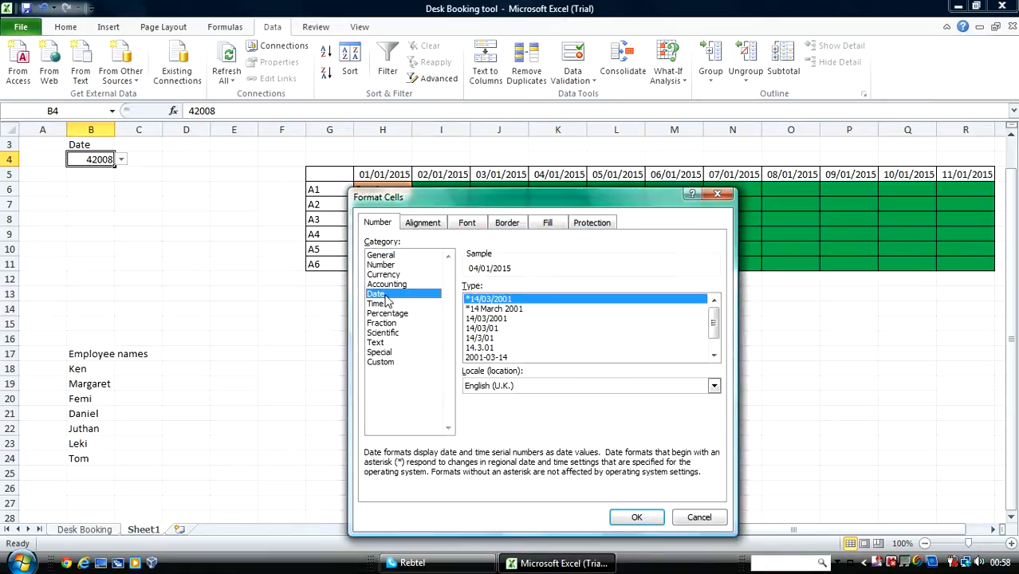
left_click(648, 520)
left_click(278, 437)
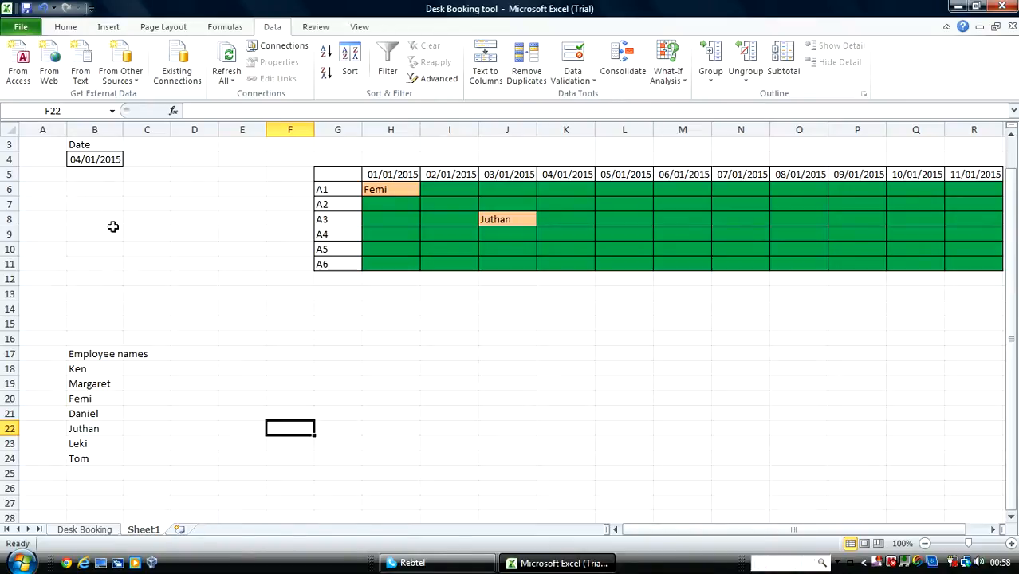
- Start the seating plan by entering desk label A1 in cell E6 and A2 in cell C6
left_click(224, 203)
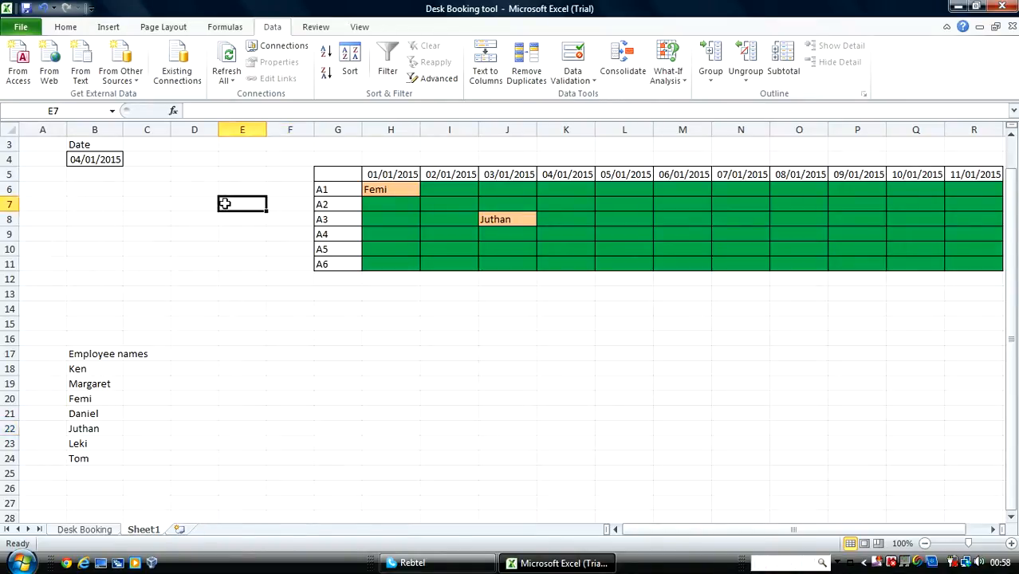
left_click(231, 189)
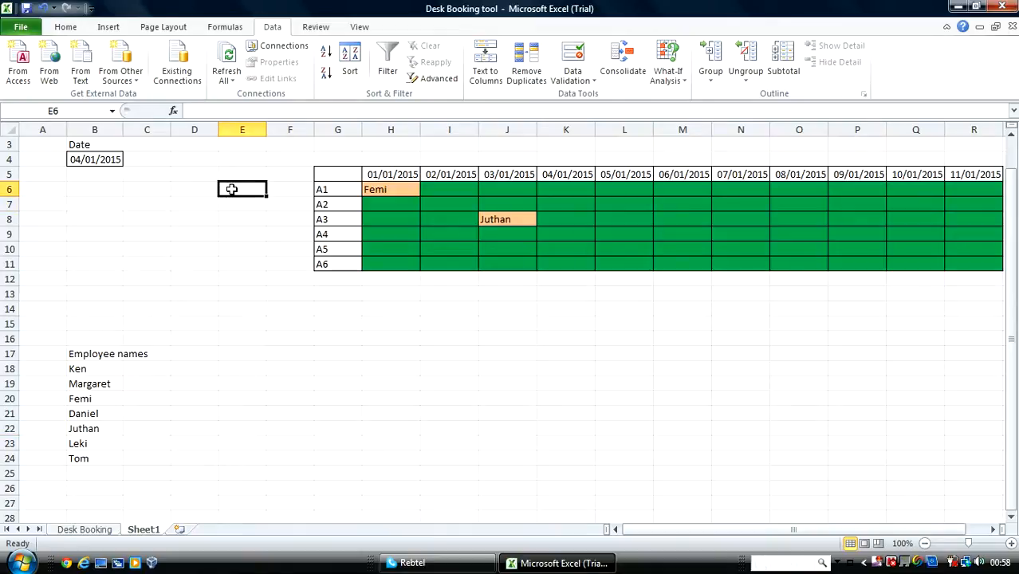
type("A1")
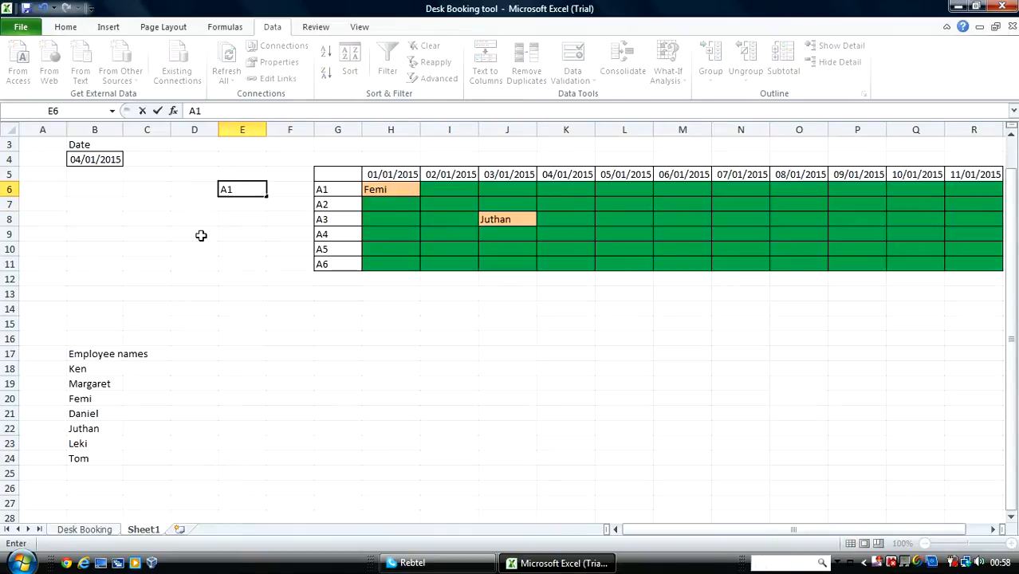
left_click(201, 235)
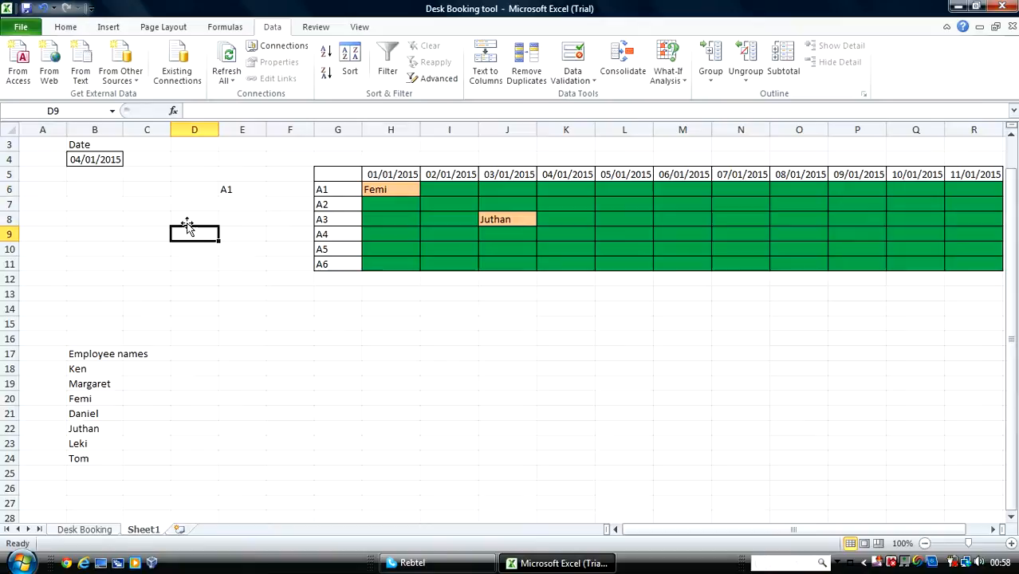
left_click(157, 193)
type("A2")
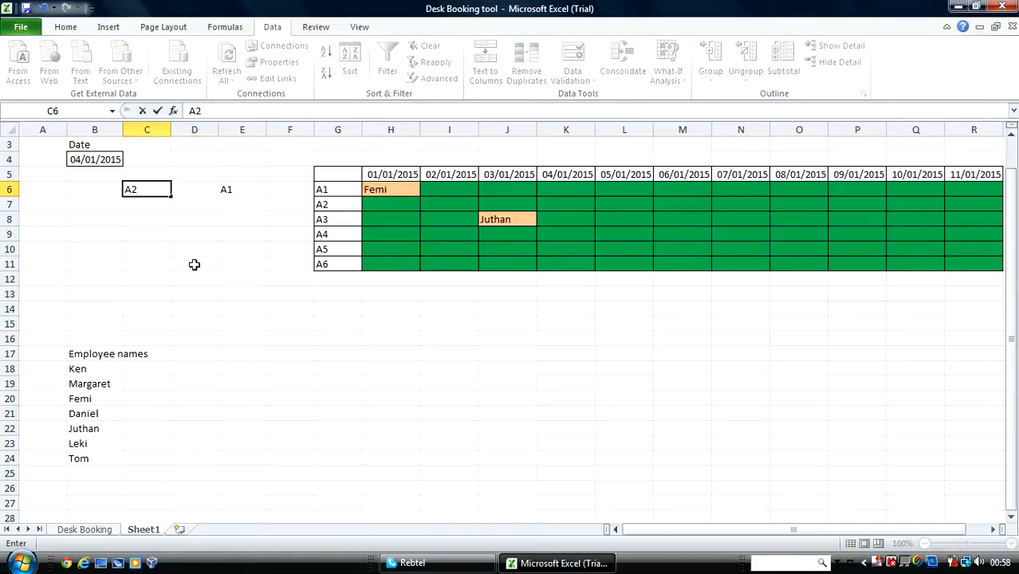
left_click(195, 264)
- Enter desk labels A3 in cell E8, A4 in cell C8 and A5 in cell C12
left_click(233, 219)
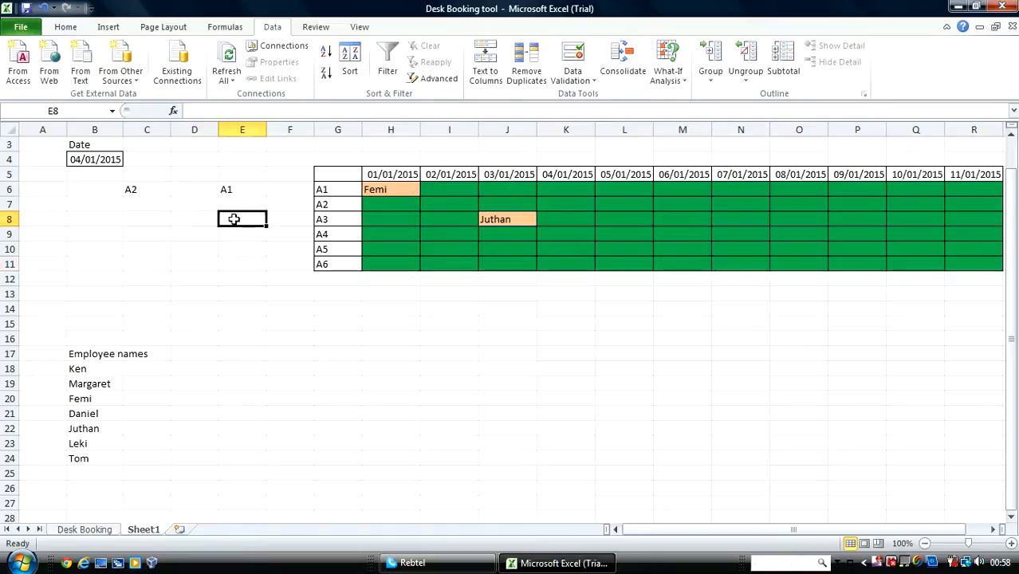
type("A3")
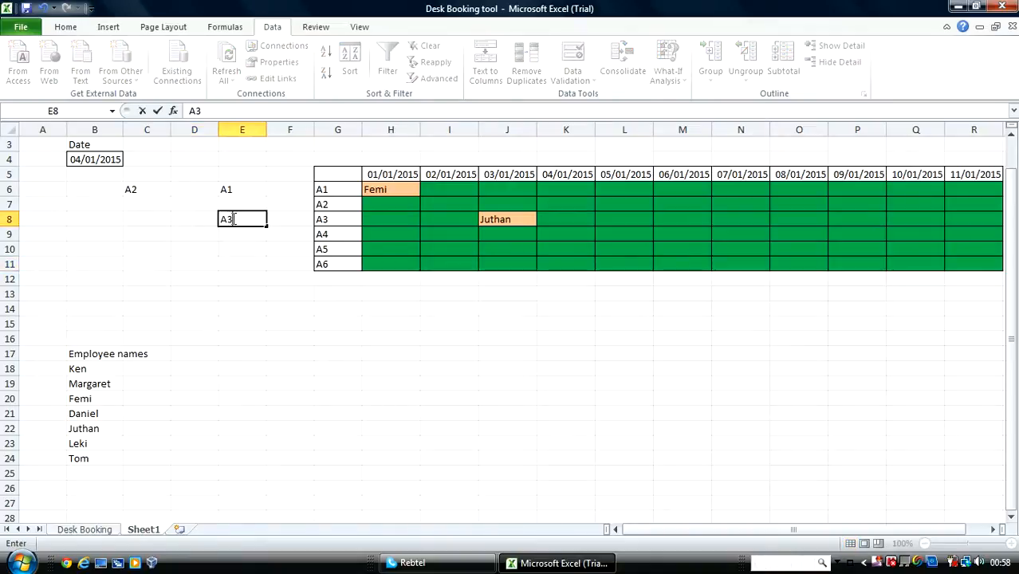
left_click(146, 221)
type("A4")
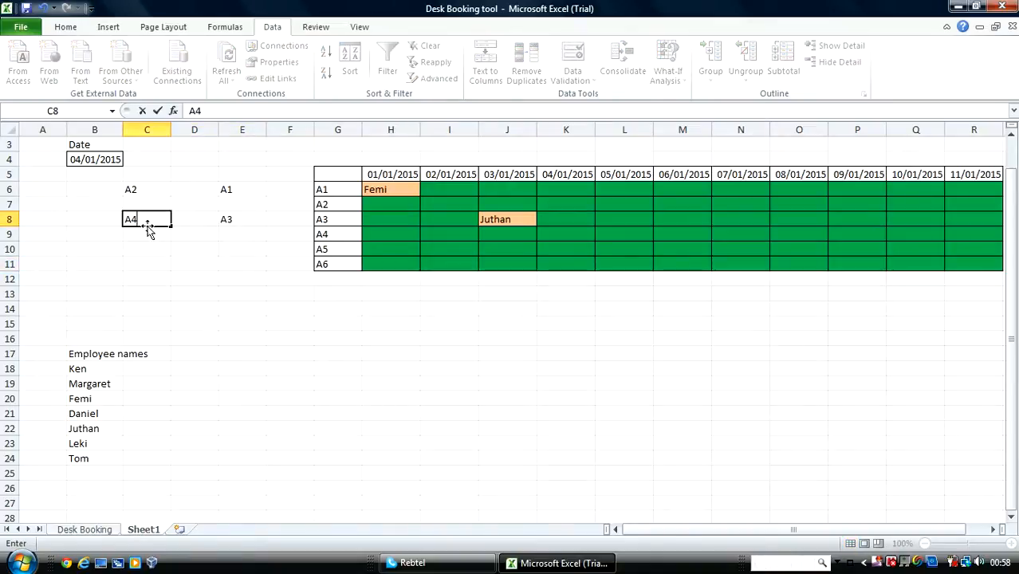
left_click(161, 275)
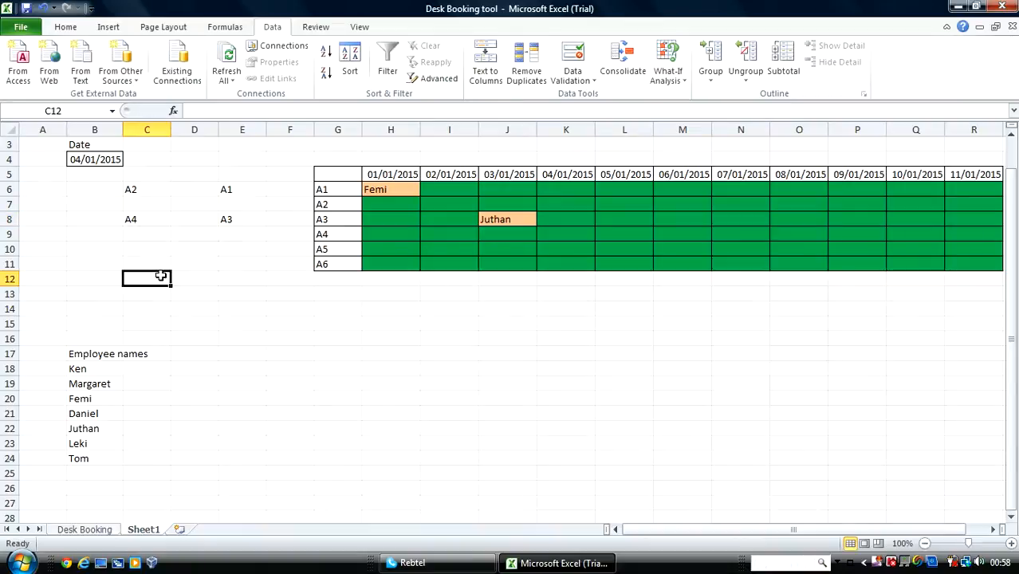
type("A5")
left_click(181, 304)
- Put borders around the desk label cells C6, E6, C8 and E8 of the seating plan
left_click(135, 187)
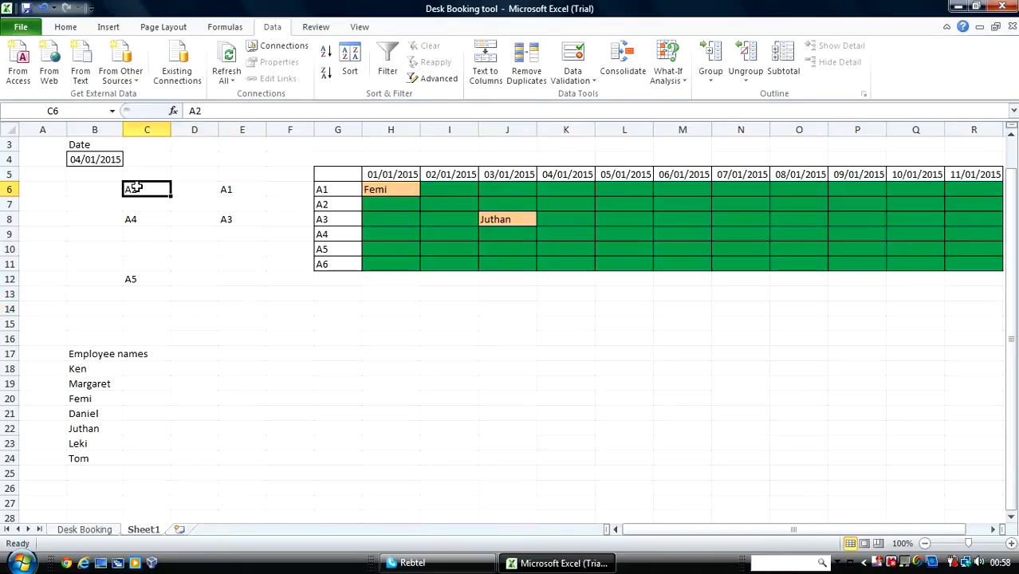
left_click(67, 26)
left_click(192, 73)
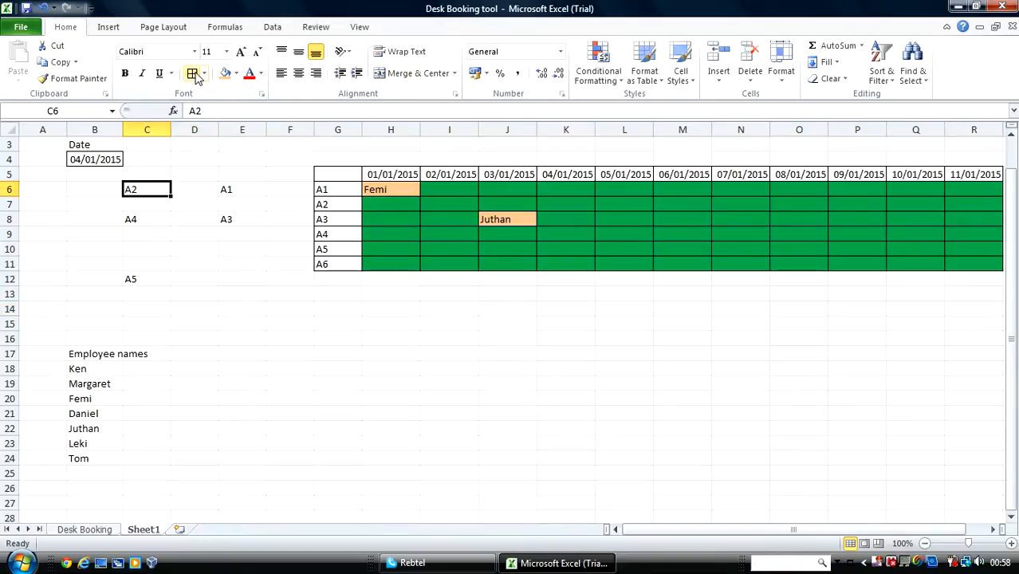
left_click(229, 187)
left_click(192, 73)
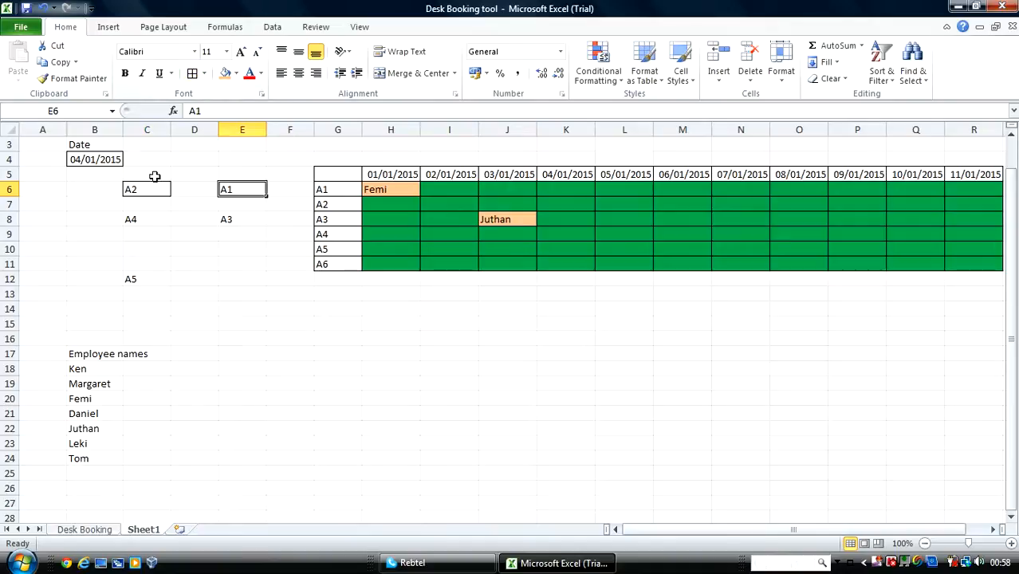
left_click(137, 220)
left_click(192, 74)
left_click(247, 216)
left_click(194, 73)
- Fill cells C7:E7 between the two desk rows with the darkest tan, nearly black theme colour
left_click_drag(137, 205, 255, 203)
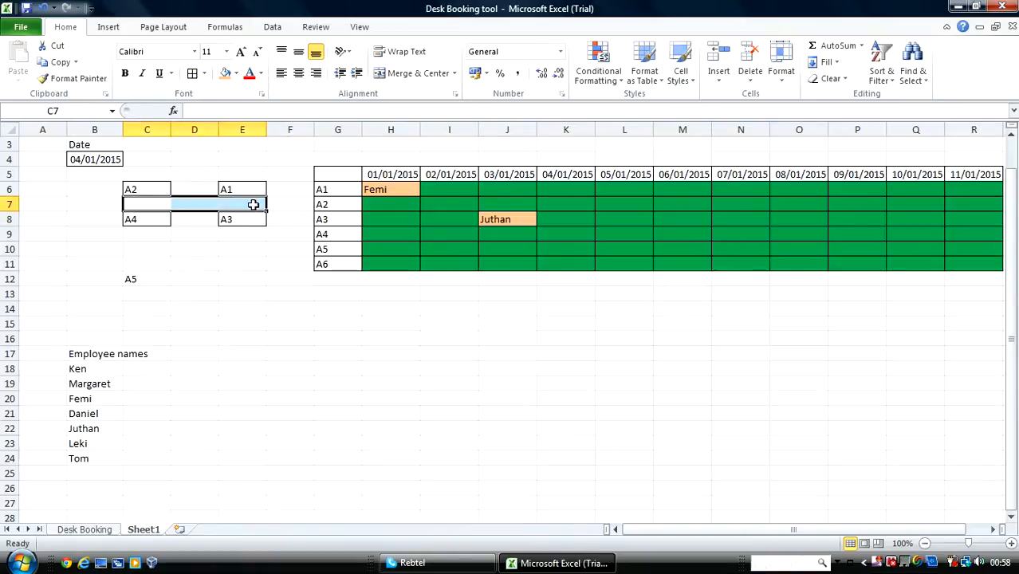
left_click(236, 73)
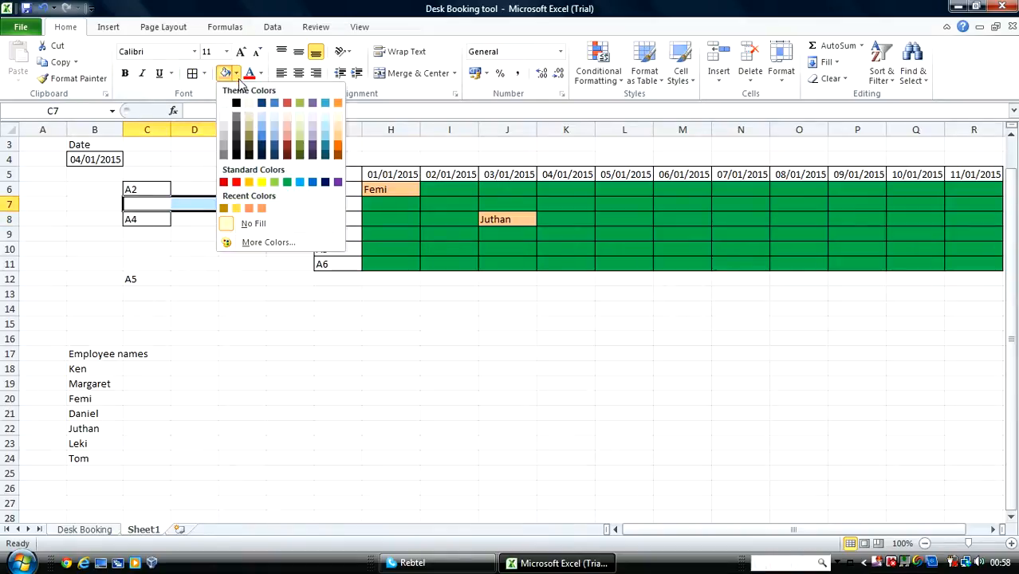
left_click(249, 155)
left_click(201, 273)
- Fill cell C11 with the same dark colour and put a border around the A5 cell, C12
left_click(150, 263)
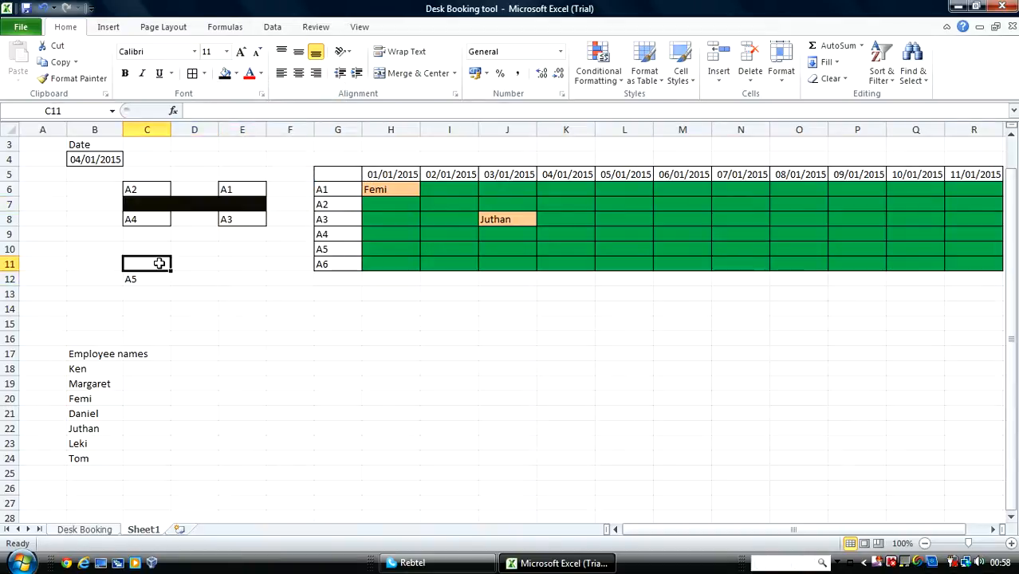
left_click(224, 77)
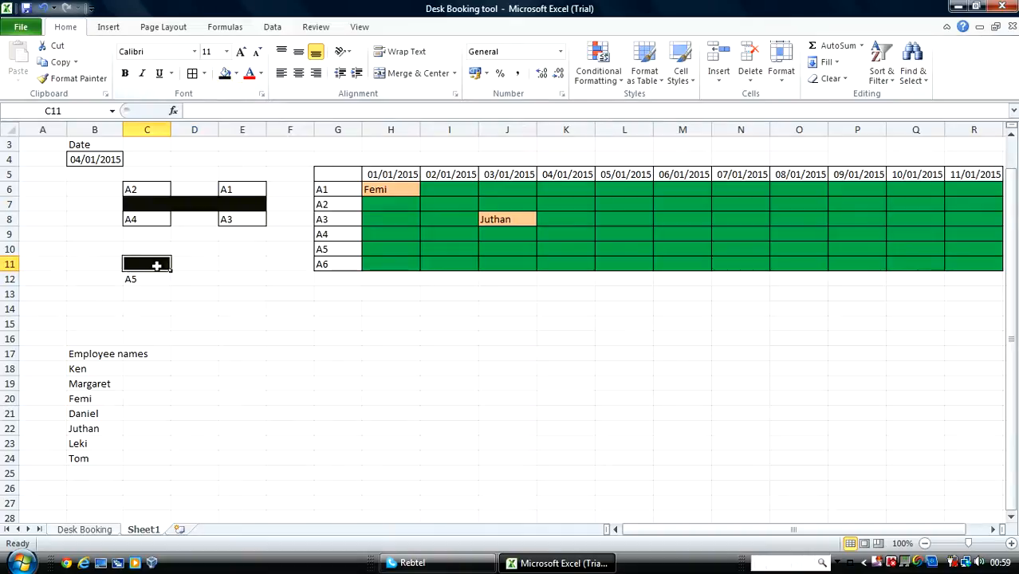
left_click(150, 278)
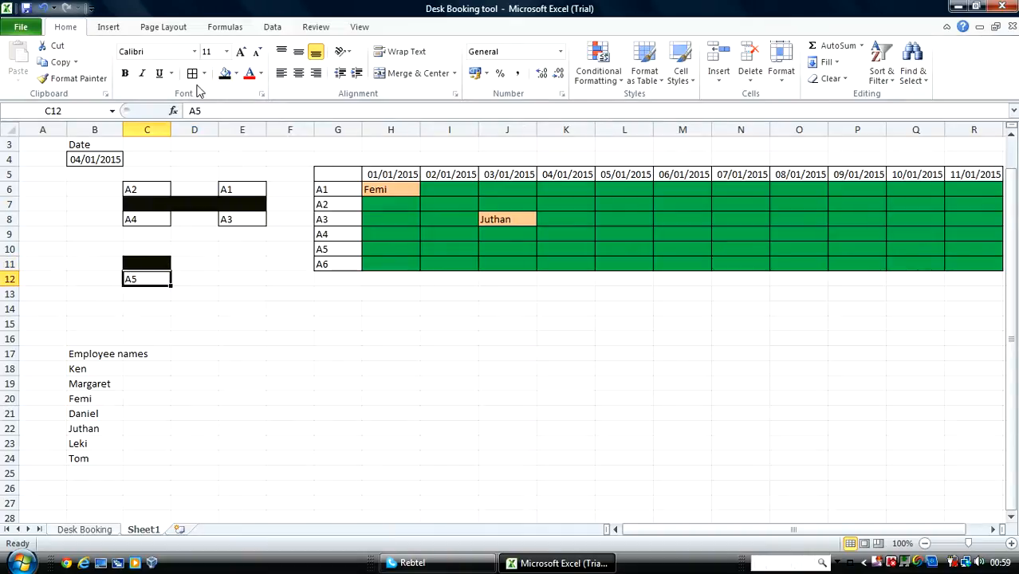
left_click(238, 308)
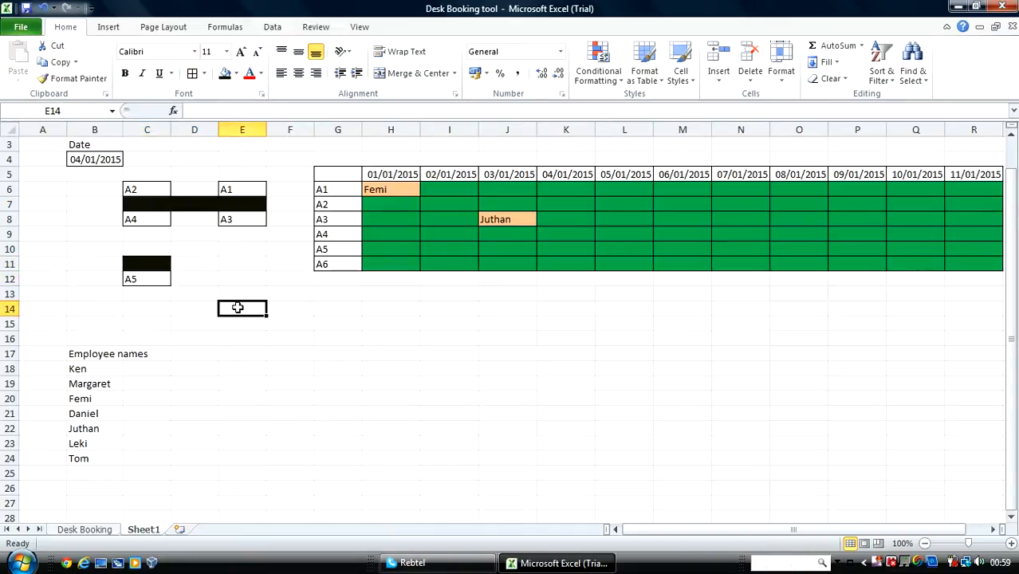
left_click(309, 295)
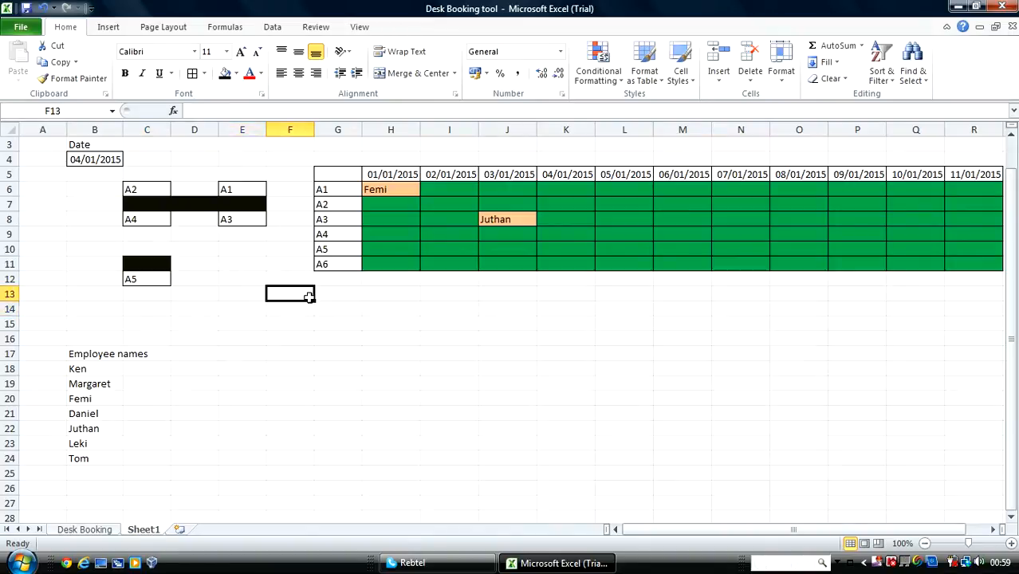
- Choose 06/01/2015 from the date dropdown in cell B4
left_click(104, 160)
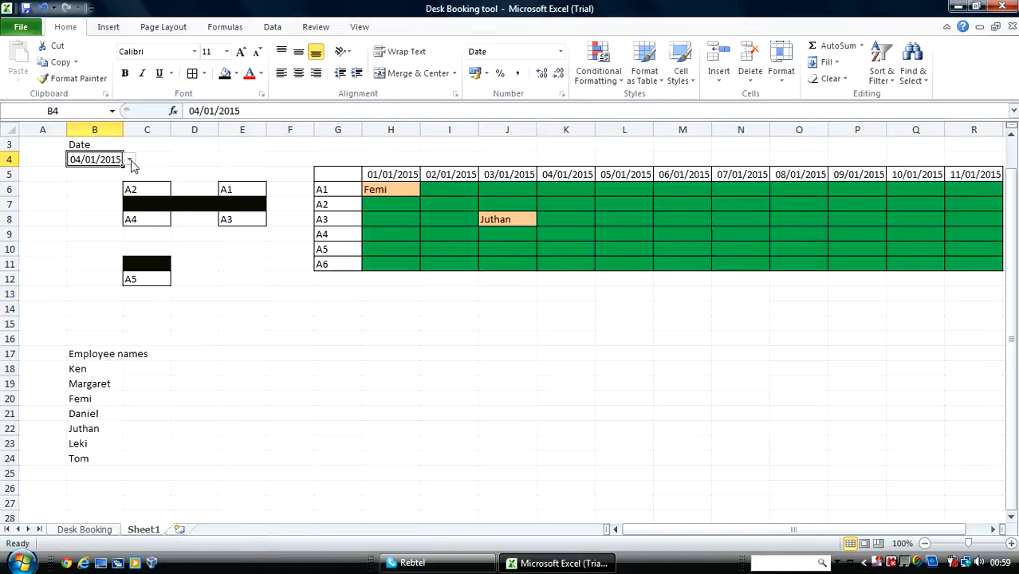
left_click(129, 160)
left_click(98, 189)
- Replace the A1 label in cell E6 with the start of an HLOOKUP formula using $B$4 as an absolute lookup value
left_click(232, 194)
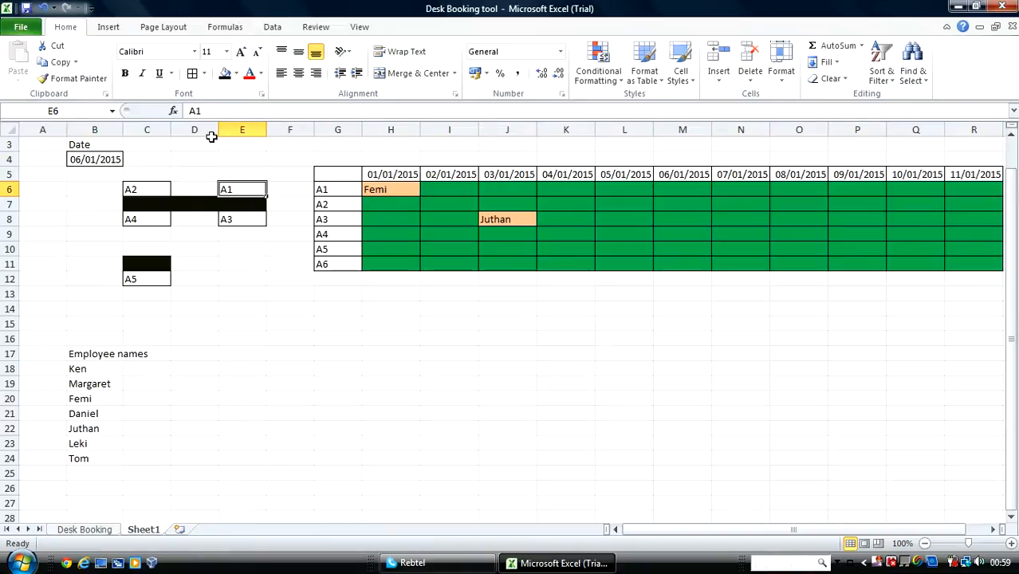
left_click(191, 111)
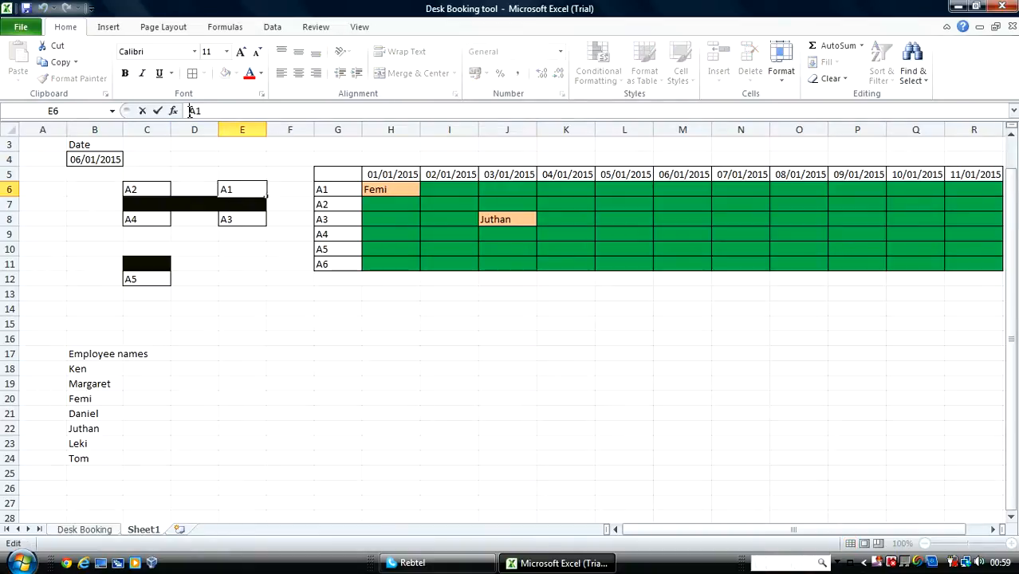
type("=")
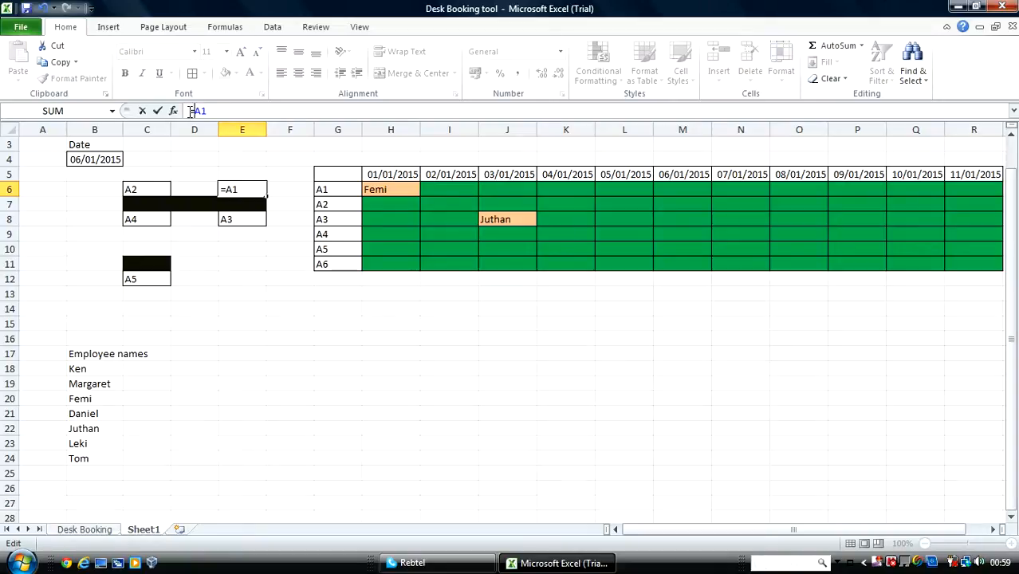
type("hlooku")
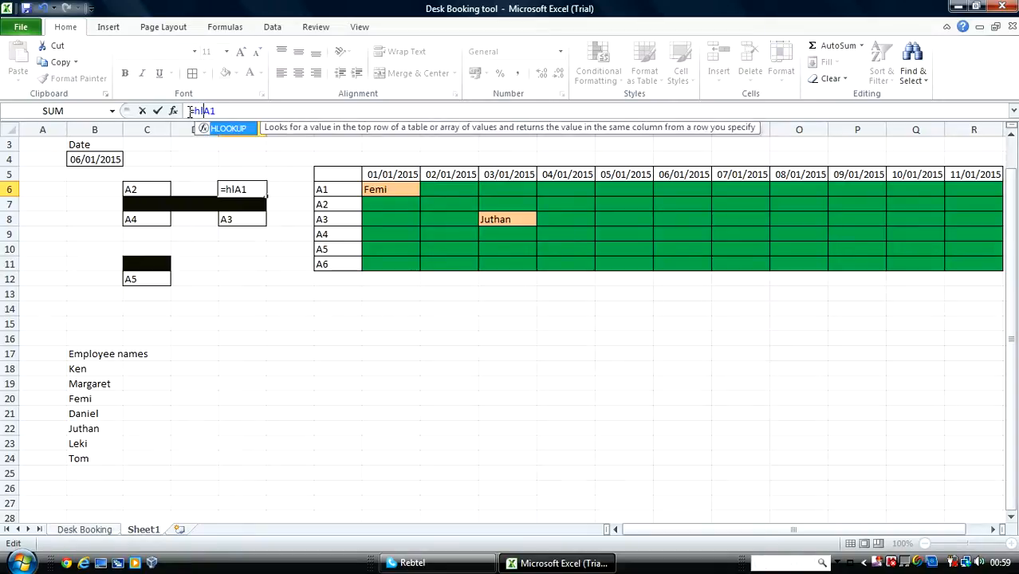
type("p(")
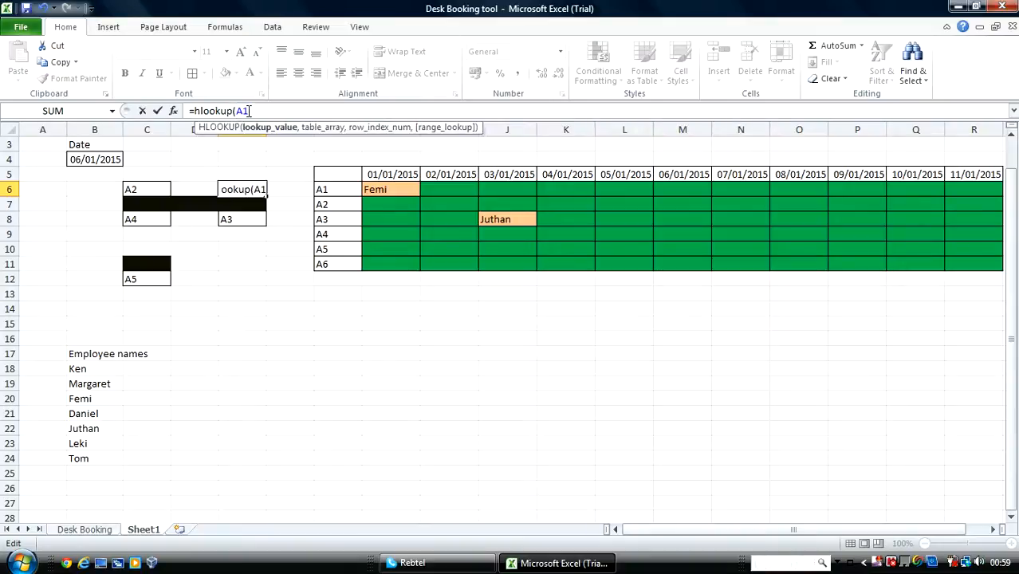
key("BackSpace")
key("BackSpace")
left_click(108, 159)
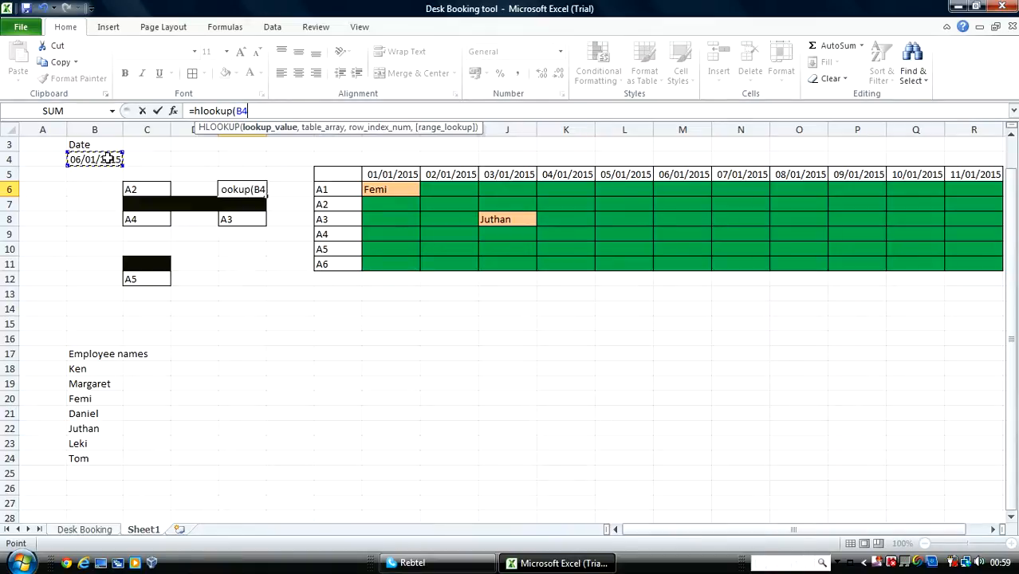
key("F4")
type(",")
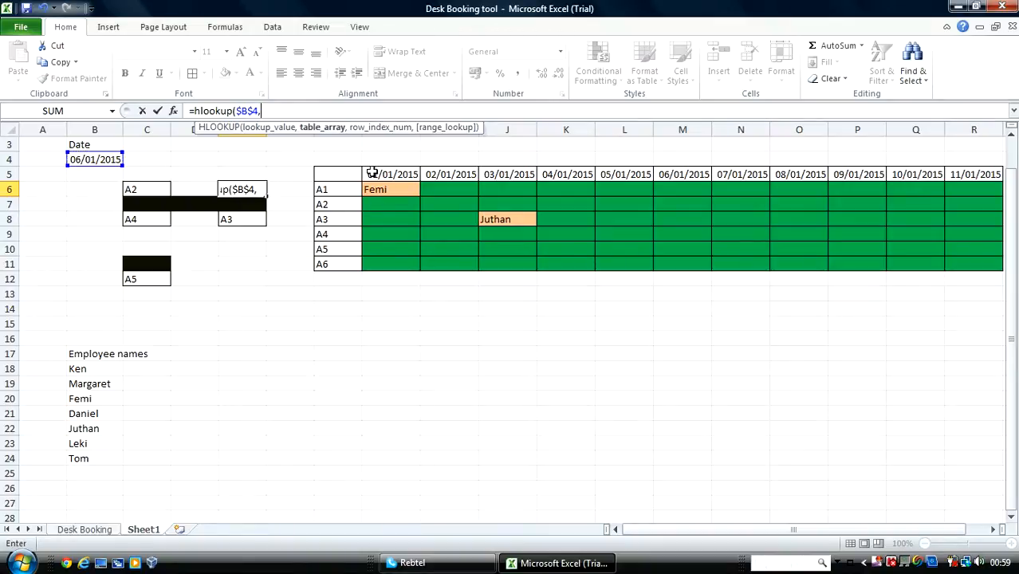
left_click_drag(372, 173, 977, 257)
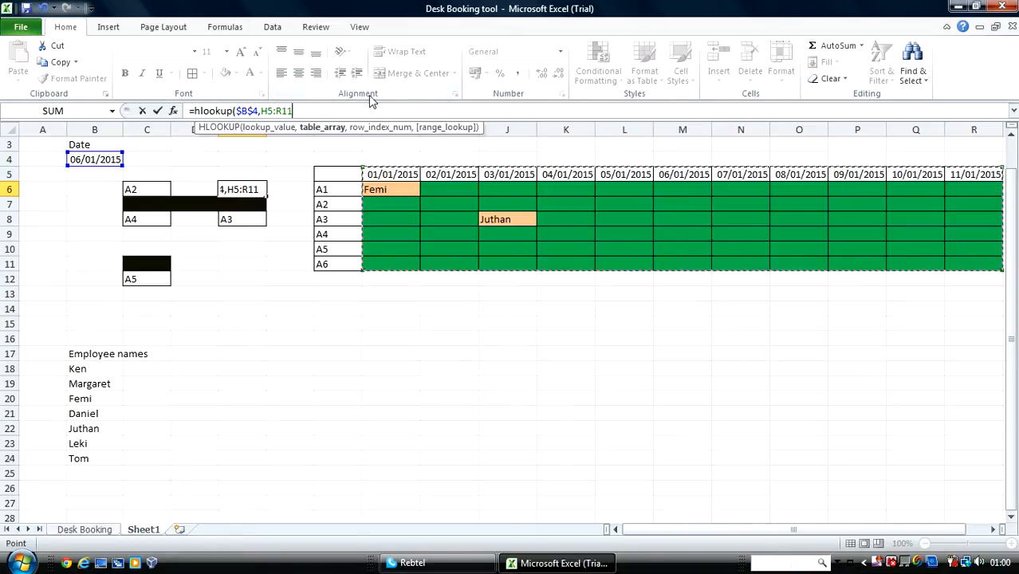
left_click_drag(371, 170, 967, 185)
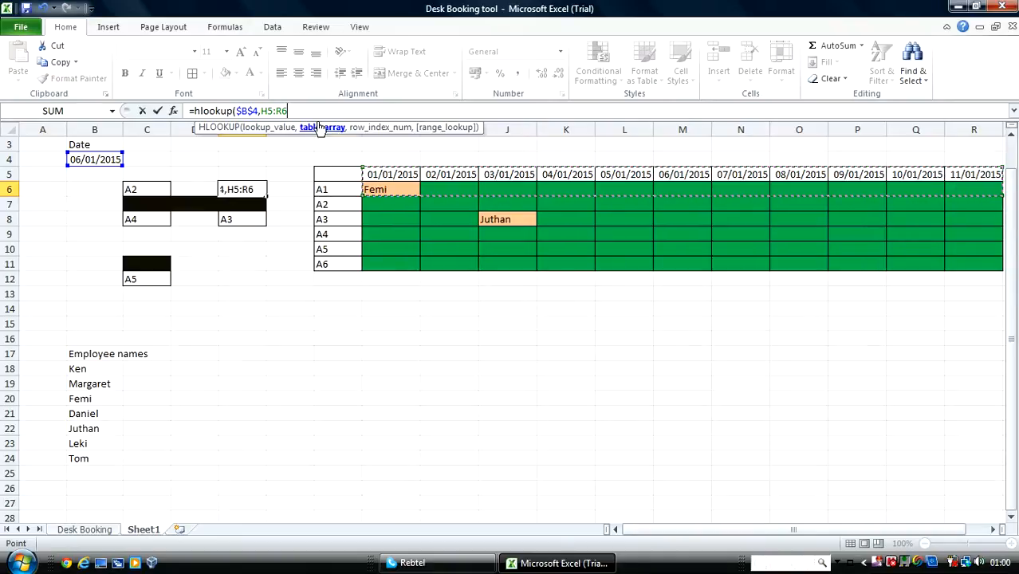
key("BackSpace")
key("BackSpace")
key("BackSpace")
key("BackSpace")
key("BackSpace")
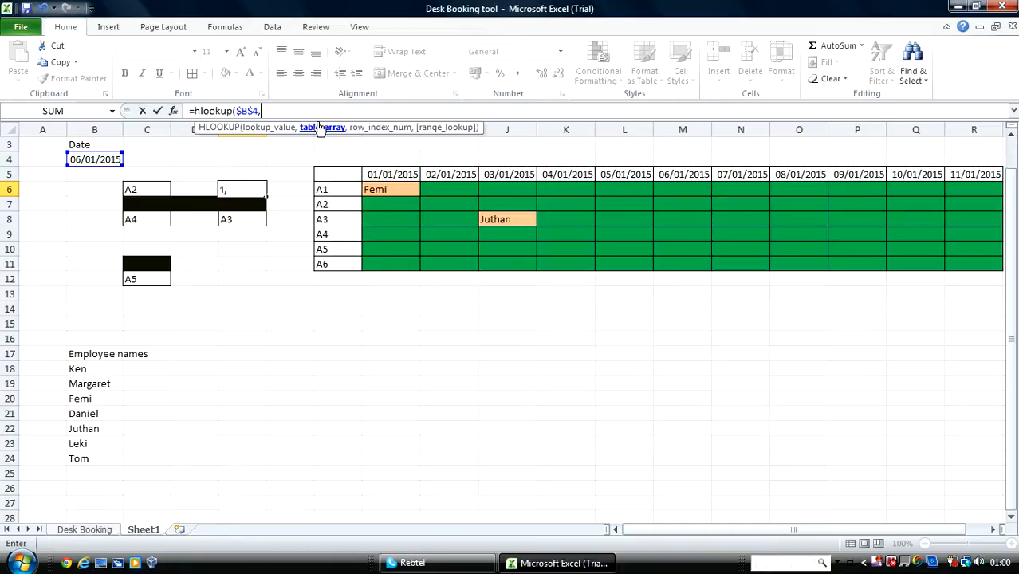
- Complete the HLOOKUP in E6 with the absolute table array $H$5:$R$11, row index 2 and range lookup 0
left_click_drag(376, 174, 956, 257)
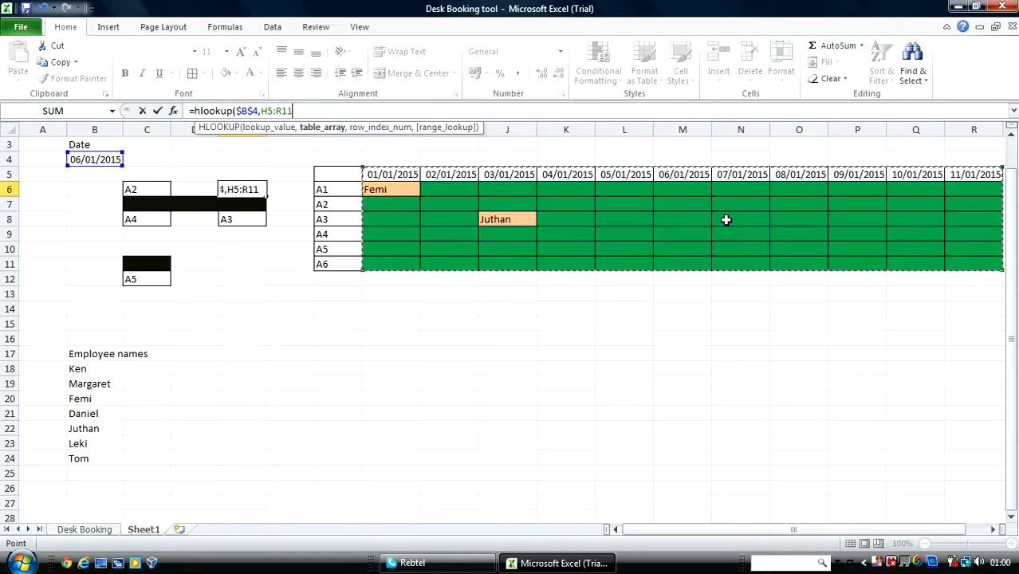
key("F4")
type(",2")
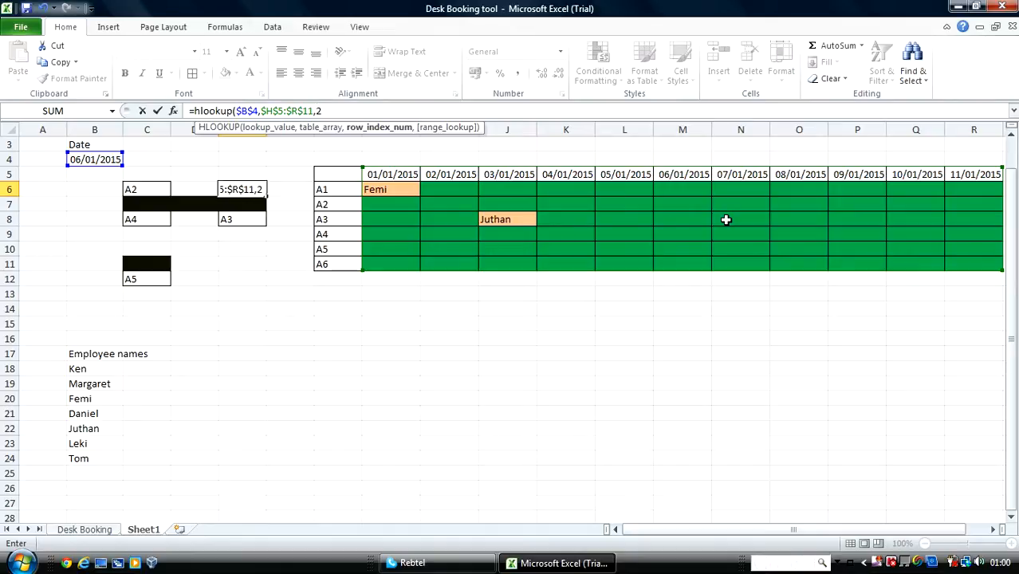
type(",0")
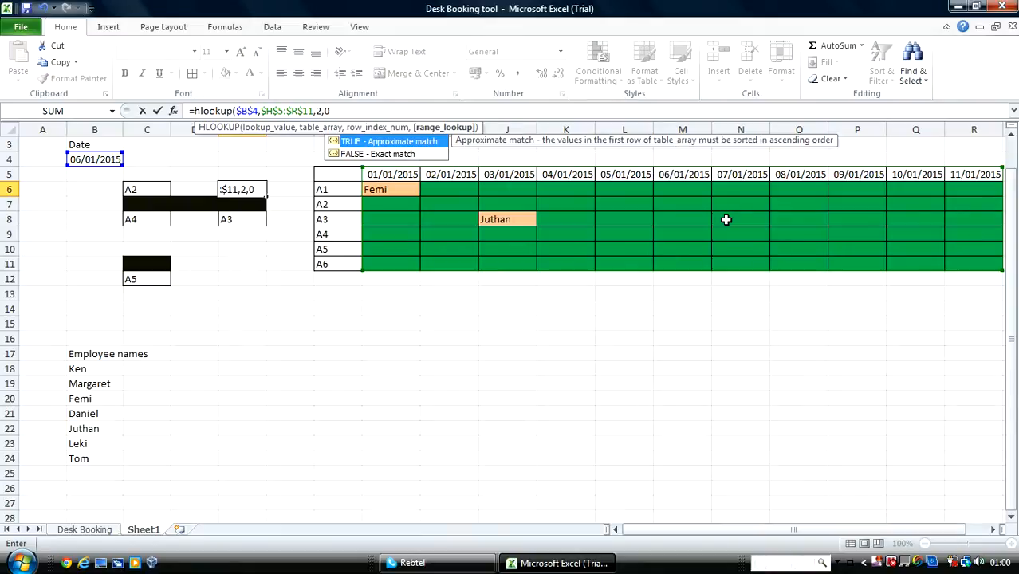
type(")")
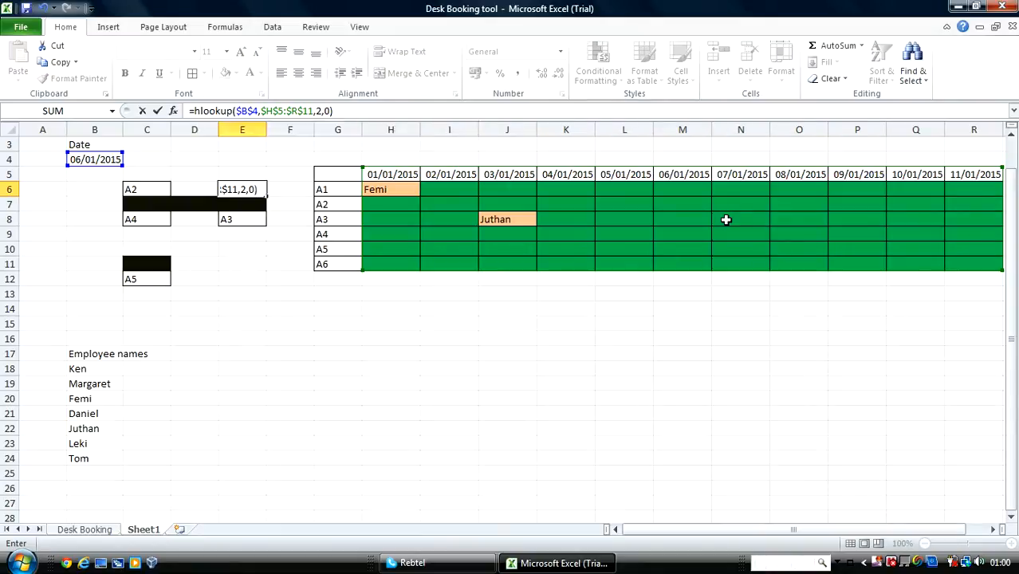
key("Return")
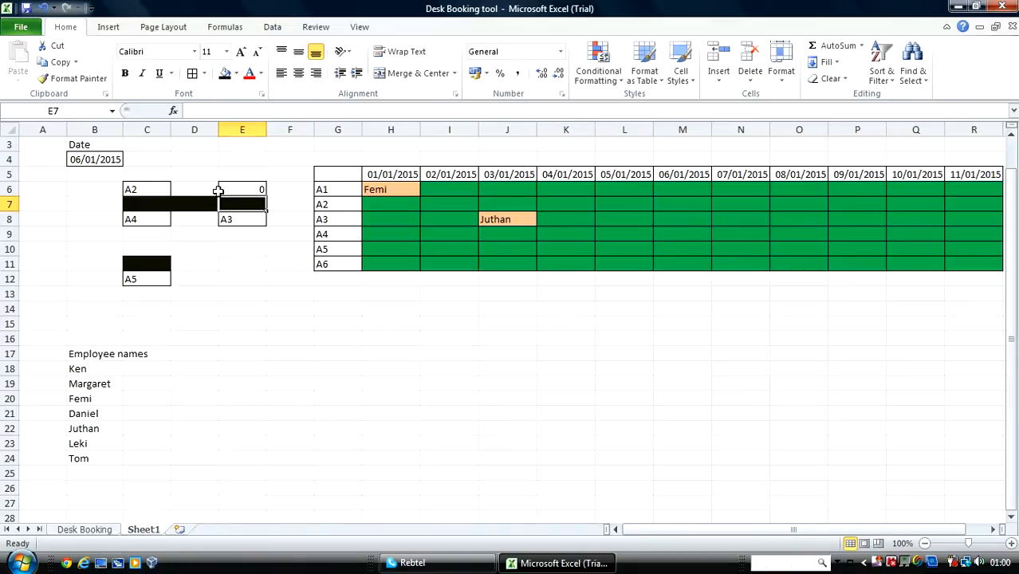
- Test desk A1's lookup by setting the date in B4 to 01/01/2015 and after that to 02/01/2015
left_click(103, 160)
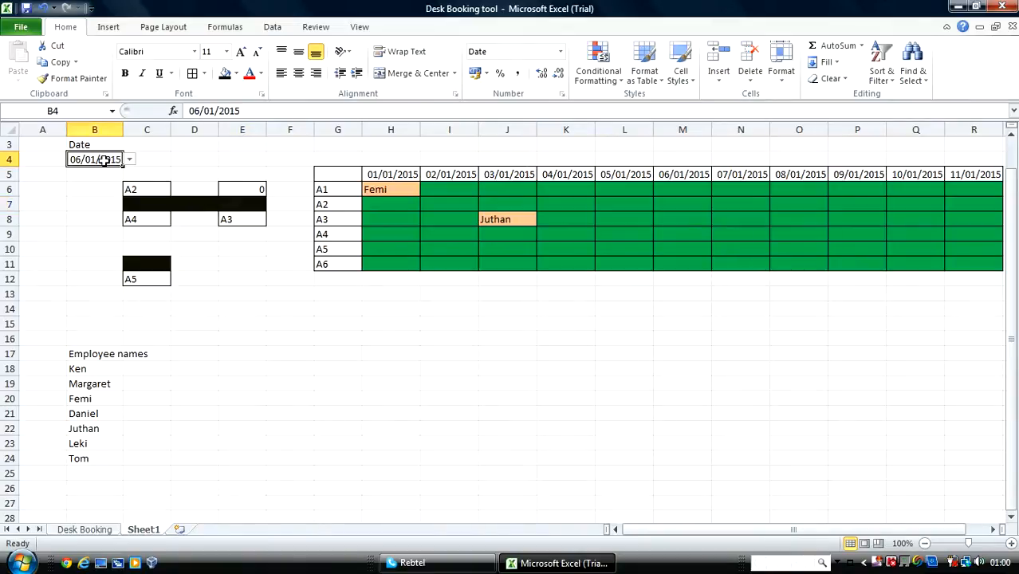
left_click(130, 162)
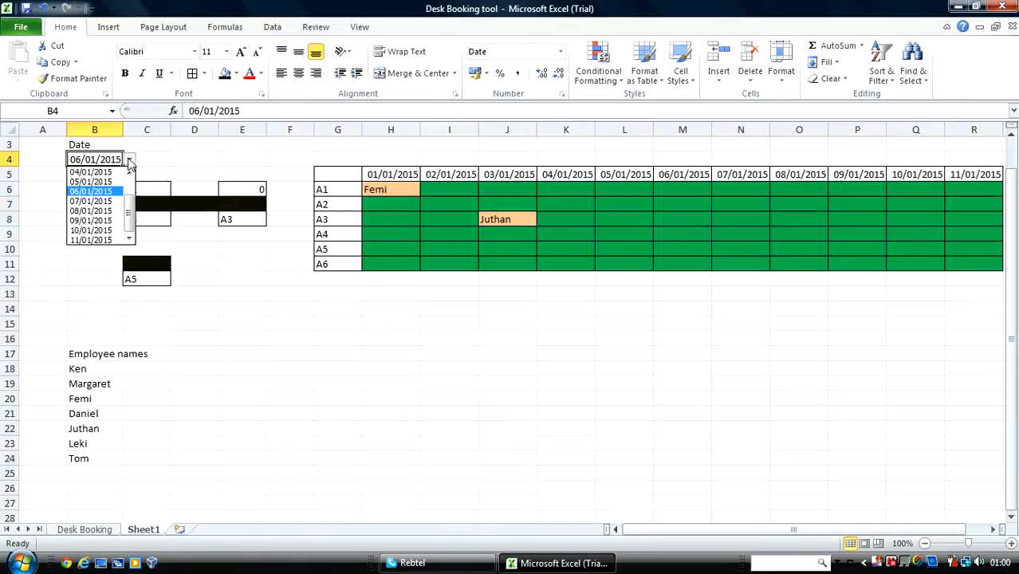
left_click_drag(131, 211, 132, 180)
left_click(107, 170)
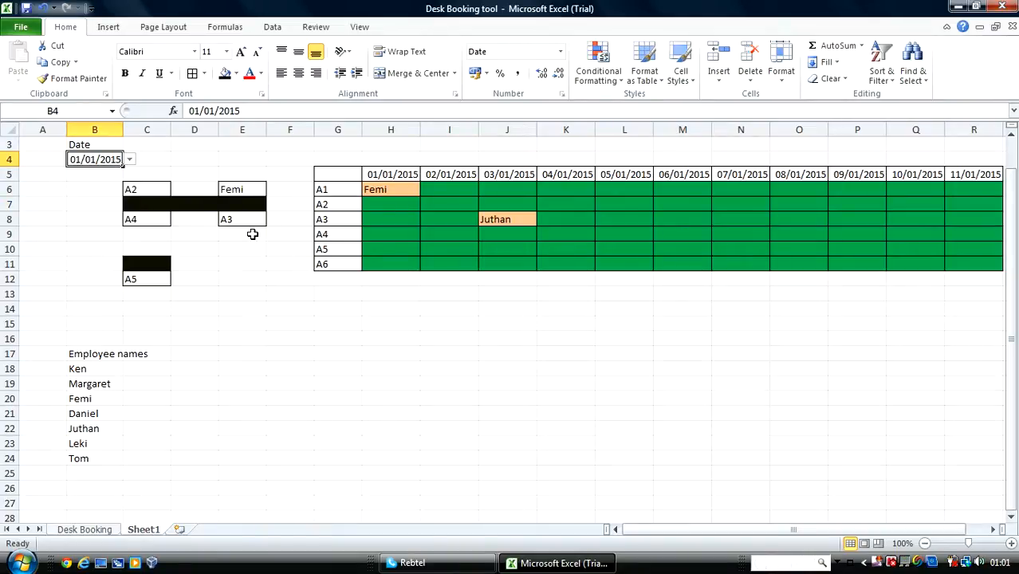
left_click(243, 190)
left_click(109, 160)
left_click(130, 160)
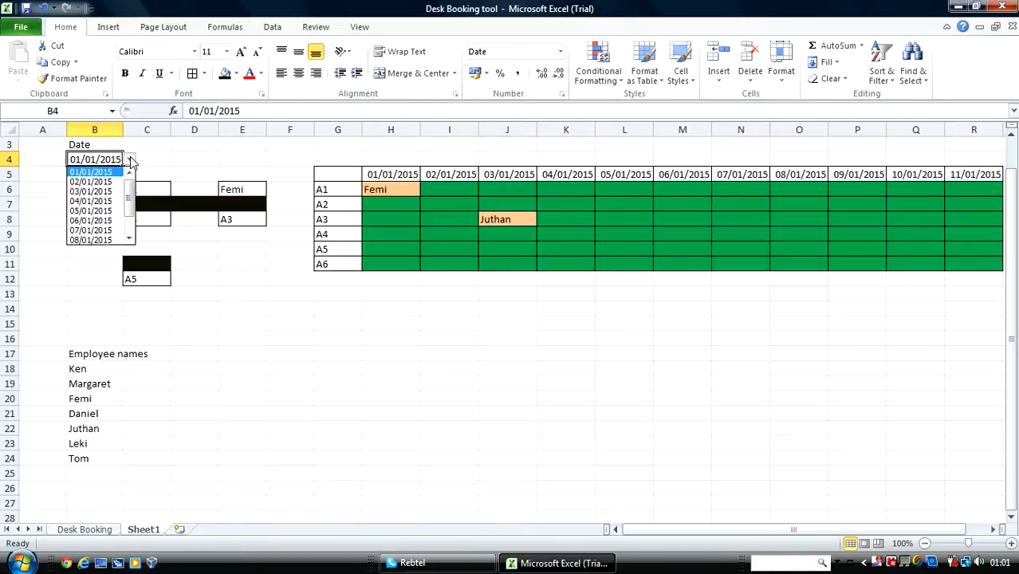
left_click(90, 182)
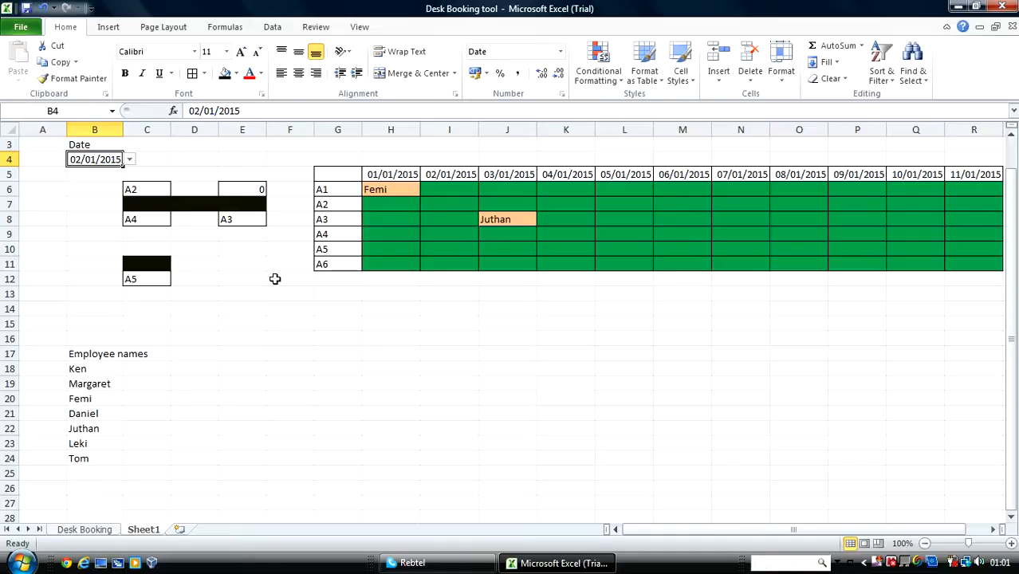
- Wrap the HLOOKUP in E6 in an IF that tests for an empty result (="") and returns "A1" when true
left_click(257, 191)
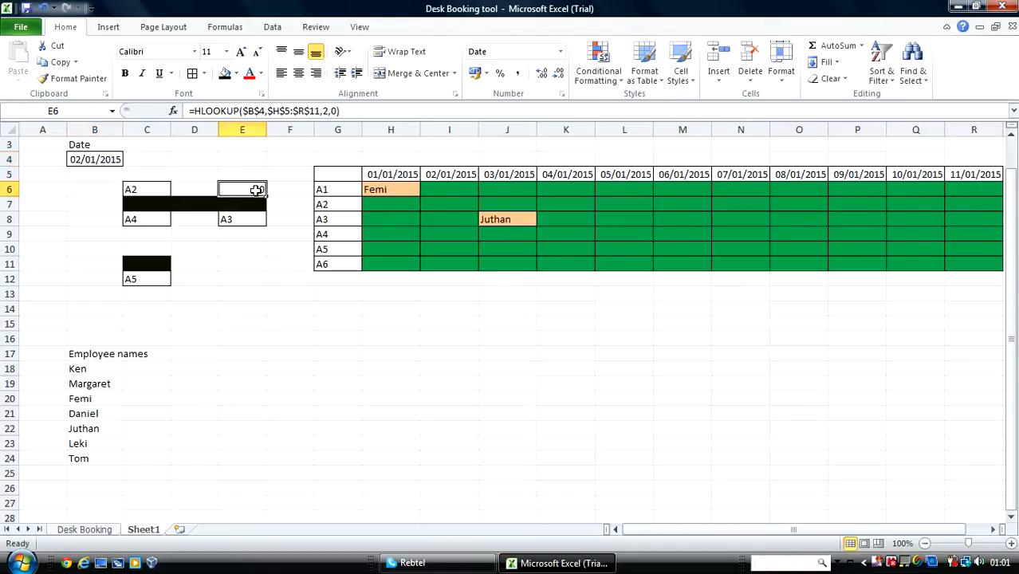
left_click(193, 111)
type("if")
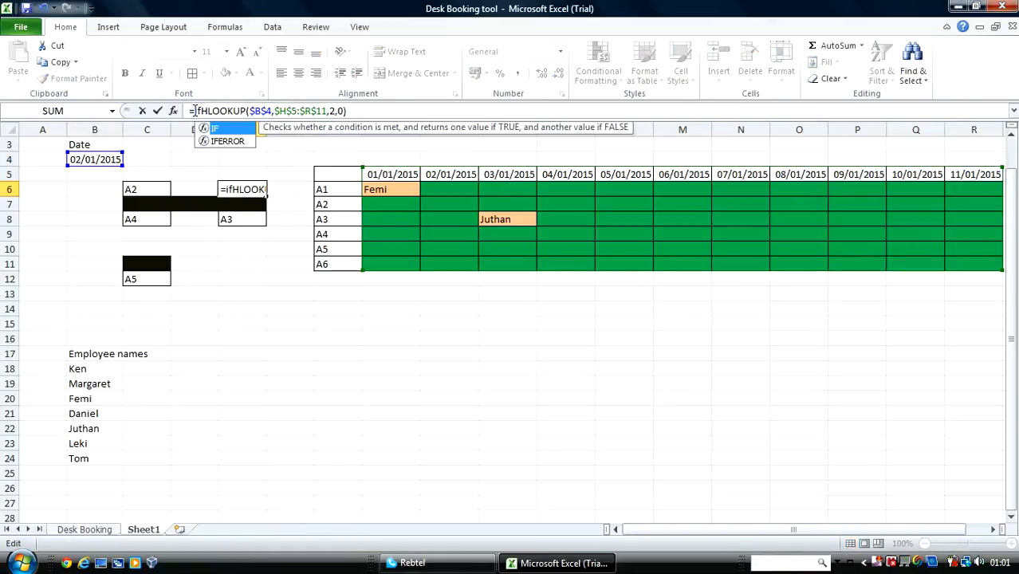
type("(")
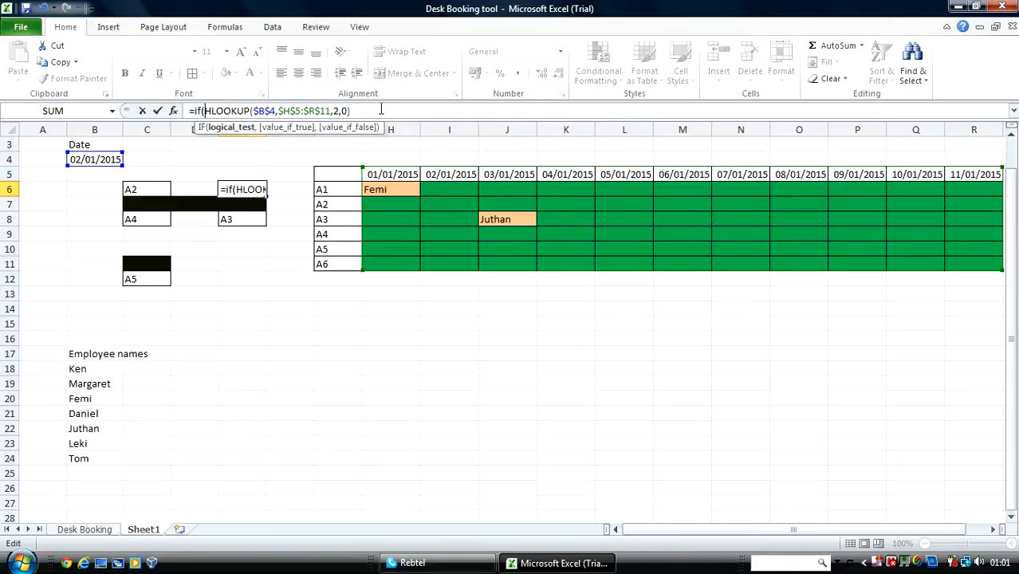
type("=")
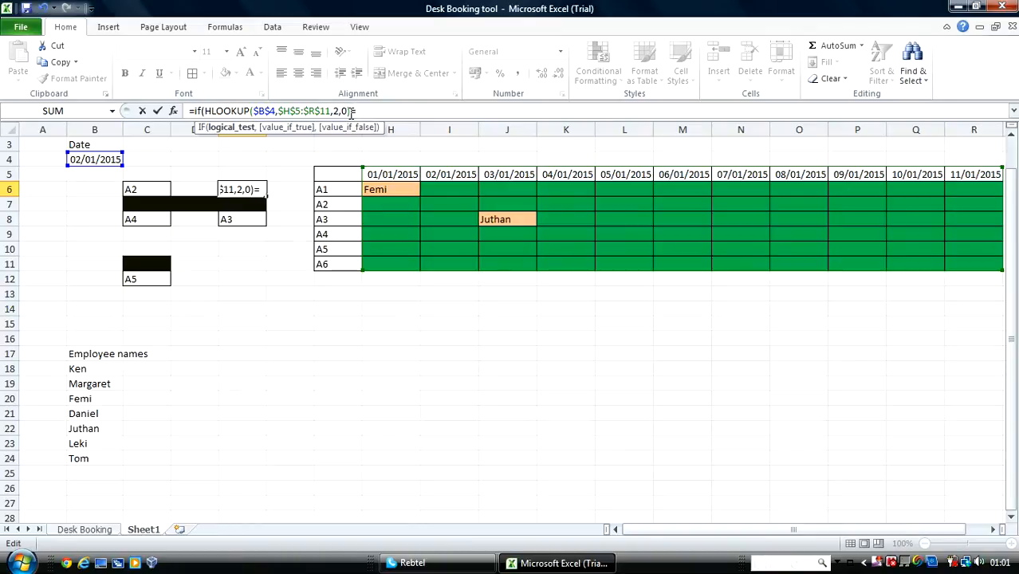
type("\"\",")
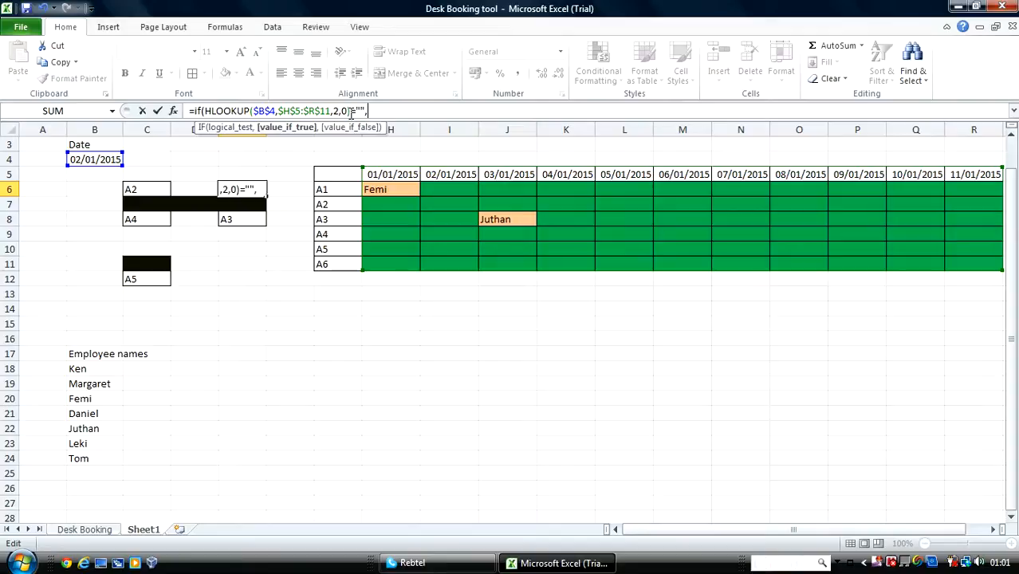
type("\"A1\",")
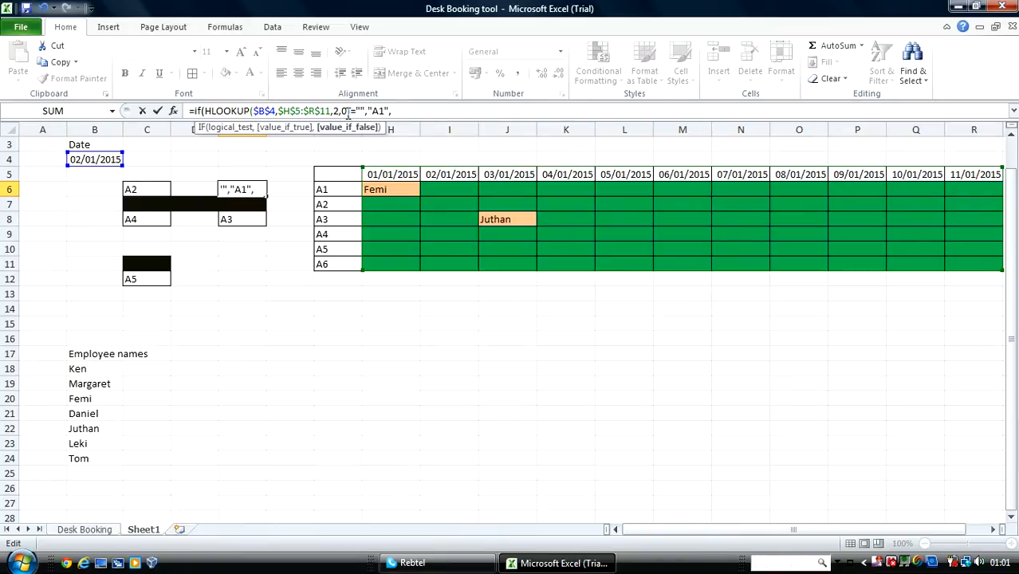
- Reuse a copy of HLOOKUP($B$4,$H$5:$R$11,2,0) as the IF's value-if-false argument and enter the finished formula in E6
left_click_drag(350, 111, 205, 115)
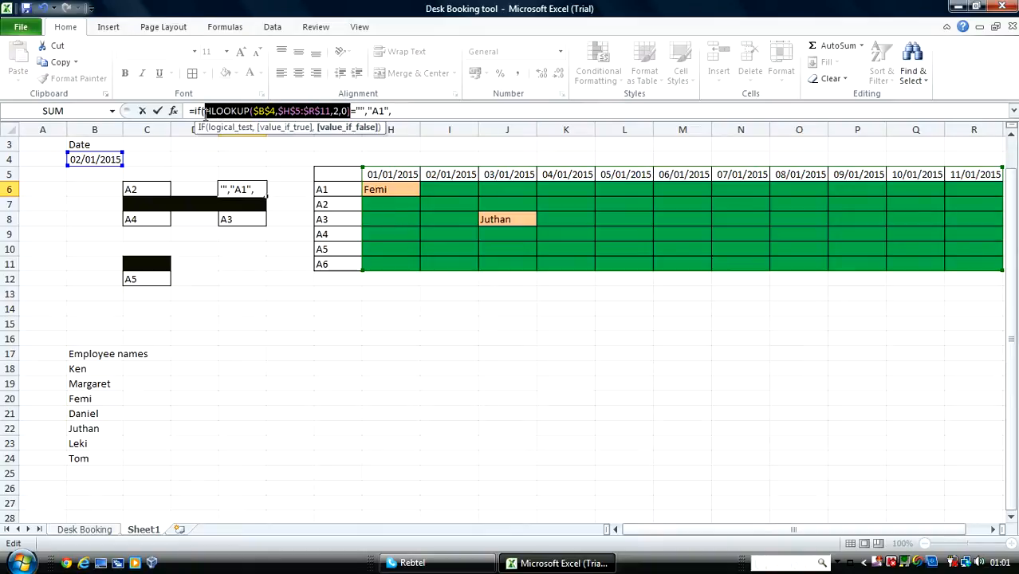
key("ctrl+c")
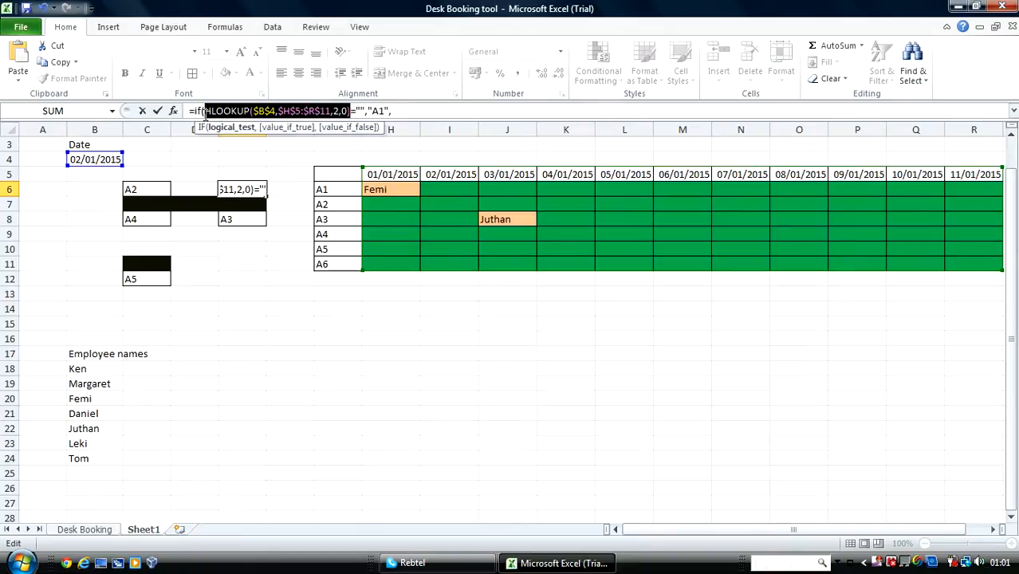
left_click(409, 111)
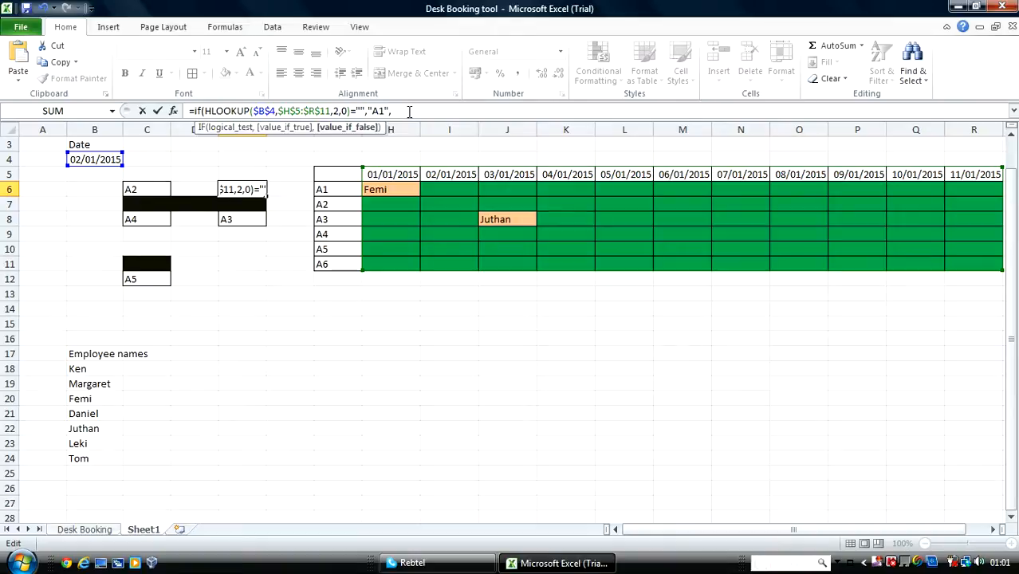
key("ctrl+v")
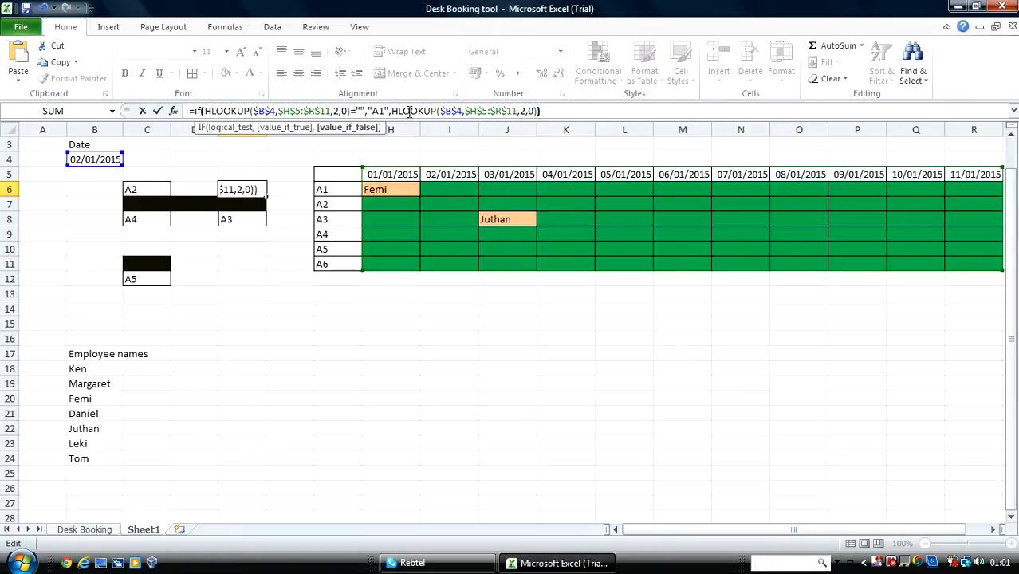
key("Return")
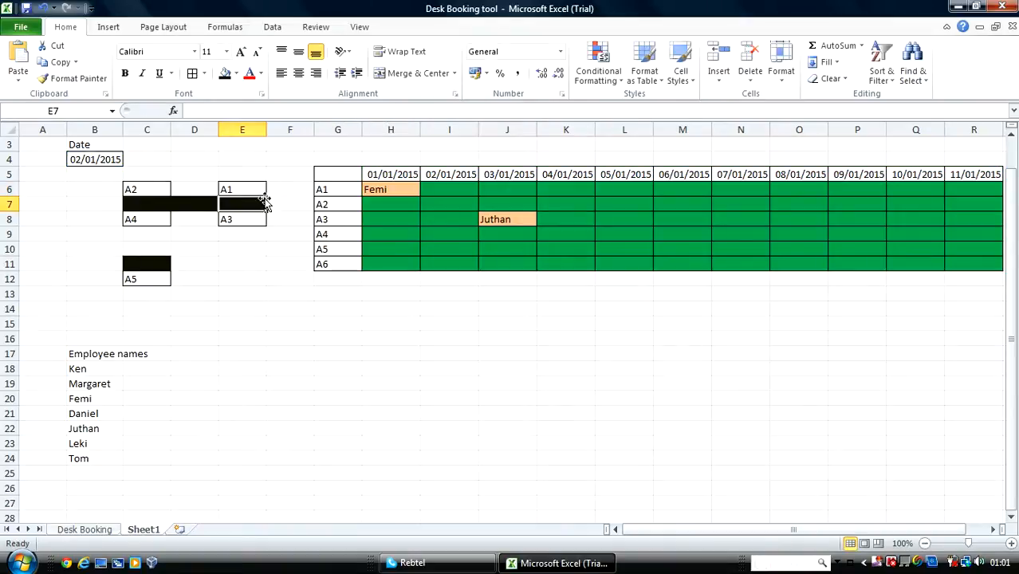
- Check the IF formula for desk A1 by switching the date in B4 to 01/01/2015 and back to 02/01/2015
left_click(109, 159)
left_click(129, 160)
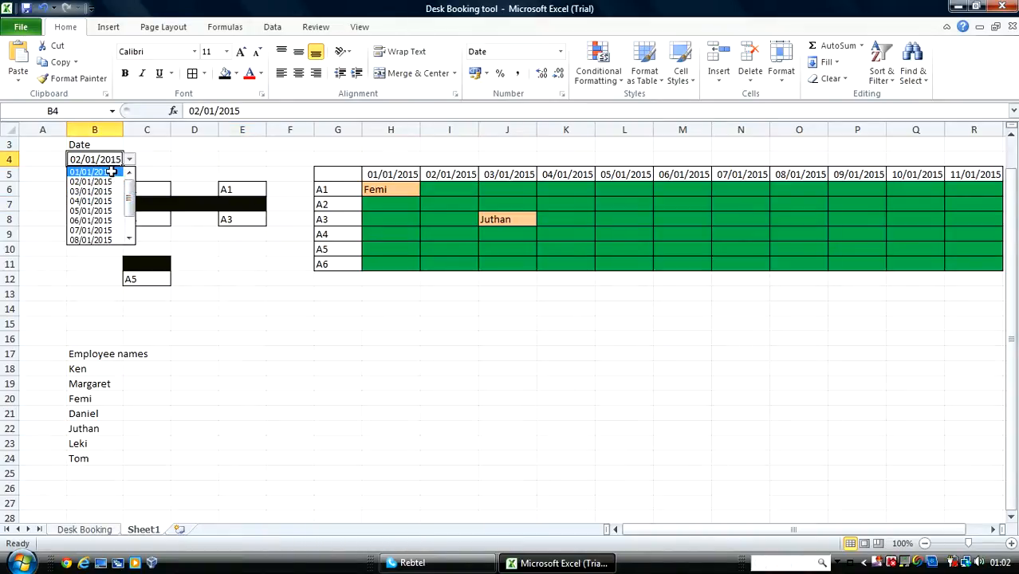
left_click(111, 173)
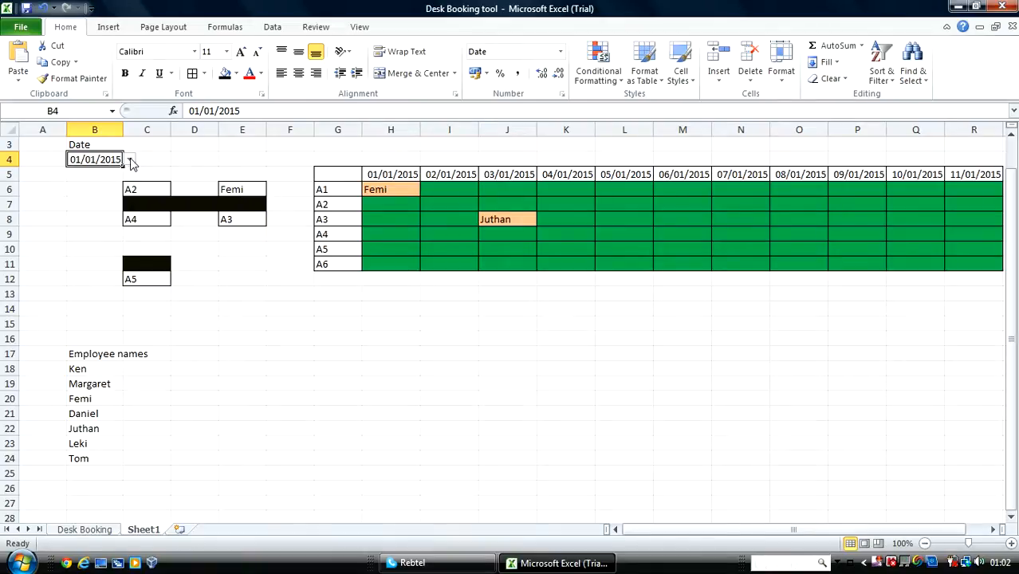
left_click(130, 159)
left_click(109, 177)
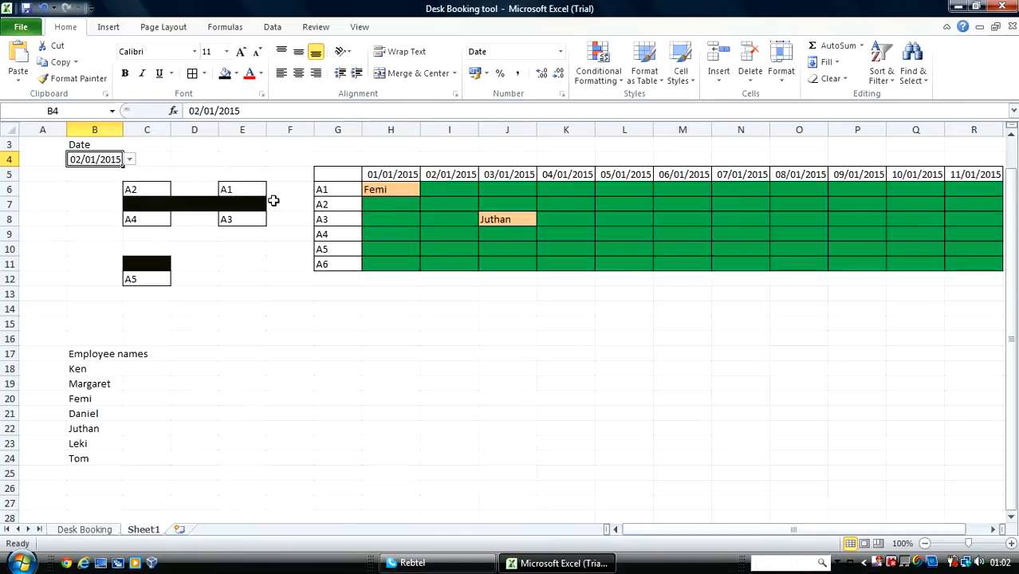
- Centre the desk labels horizontally in C6:E8 and in C12 of the seating plan
left_click_drag(134, 189, 251, 221)
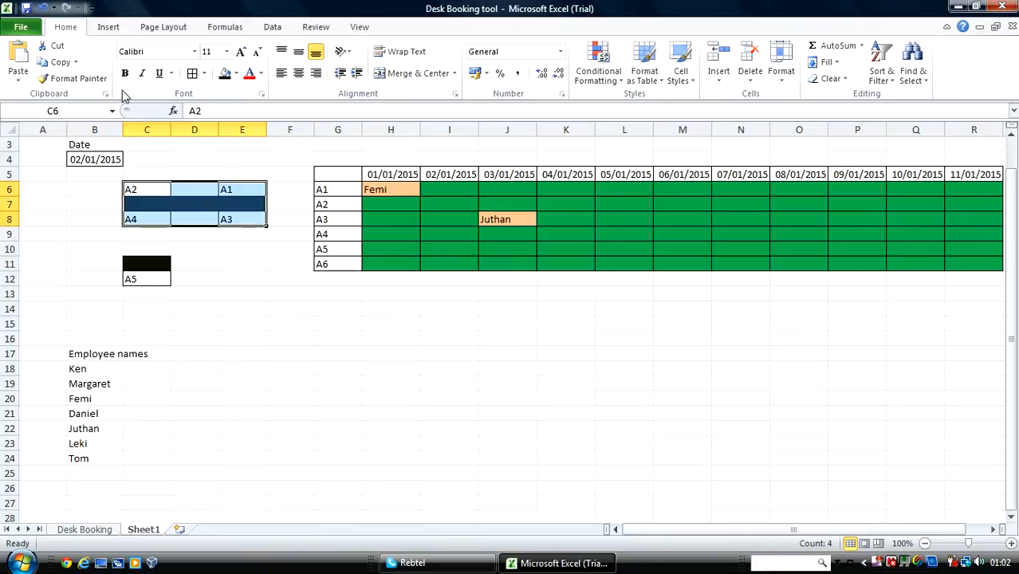
left_click(299, 75)
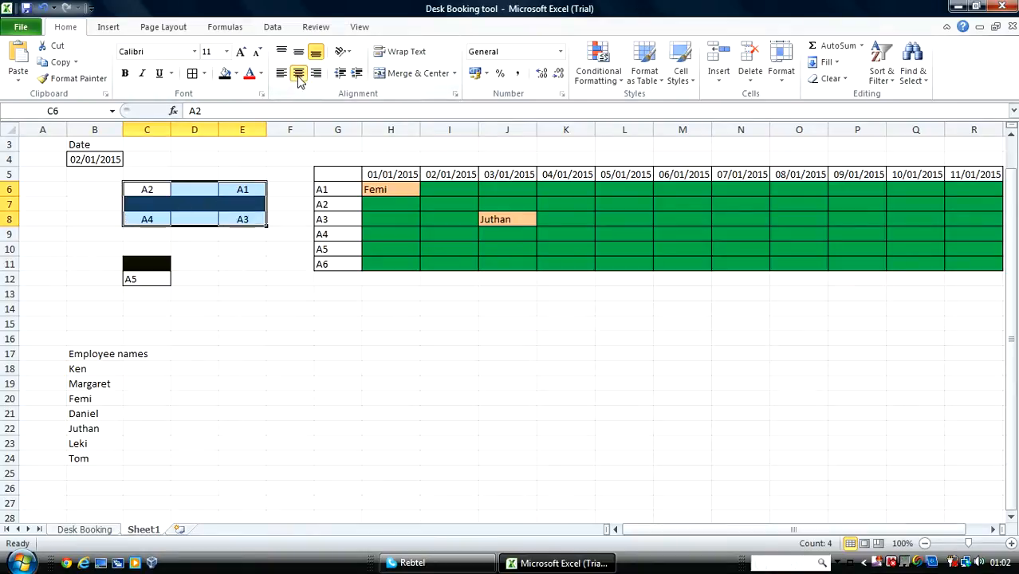
left_click(152, 278)
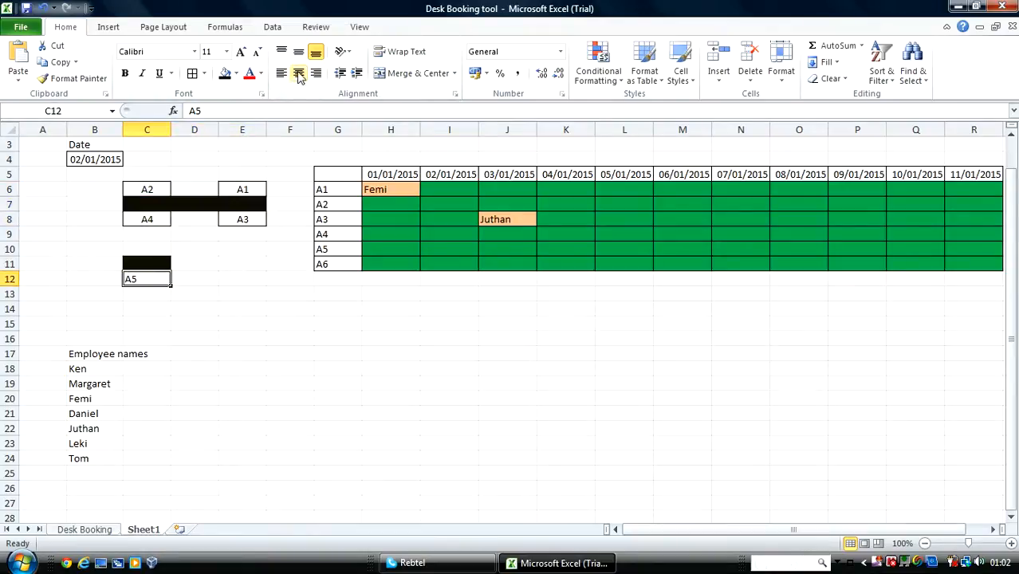
left_click(299, 72)
left_click(273, 264)
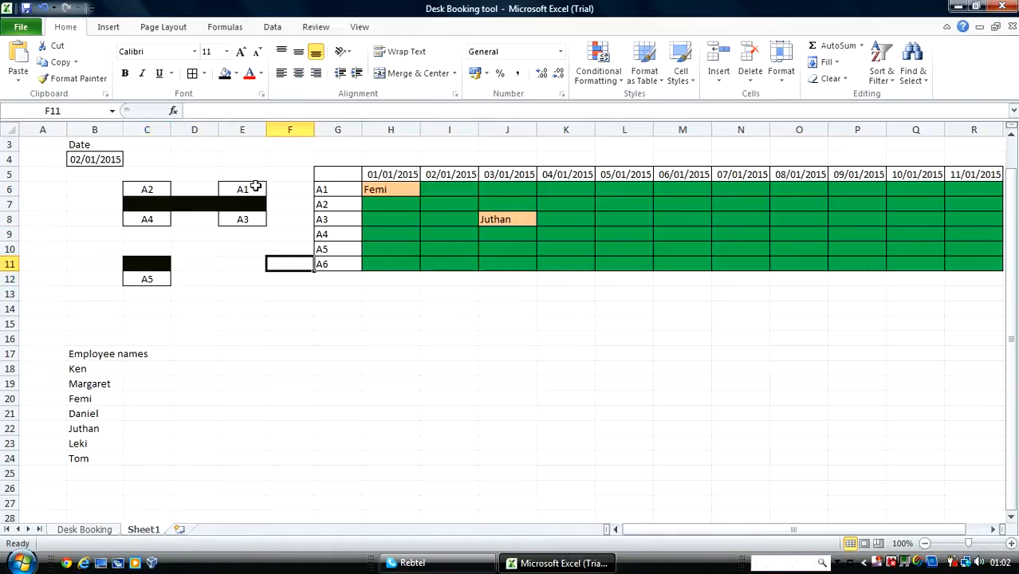
- Copy desk A1's formula from E6 into C6 and change its value-if-true text to "A2"
left_click(256, 187)
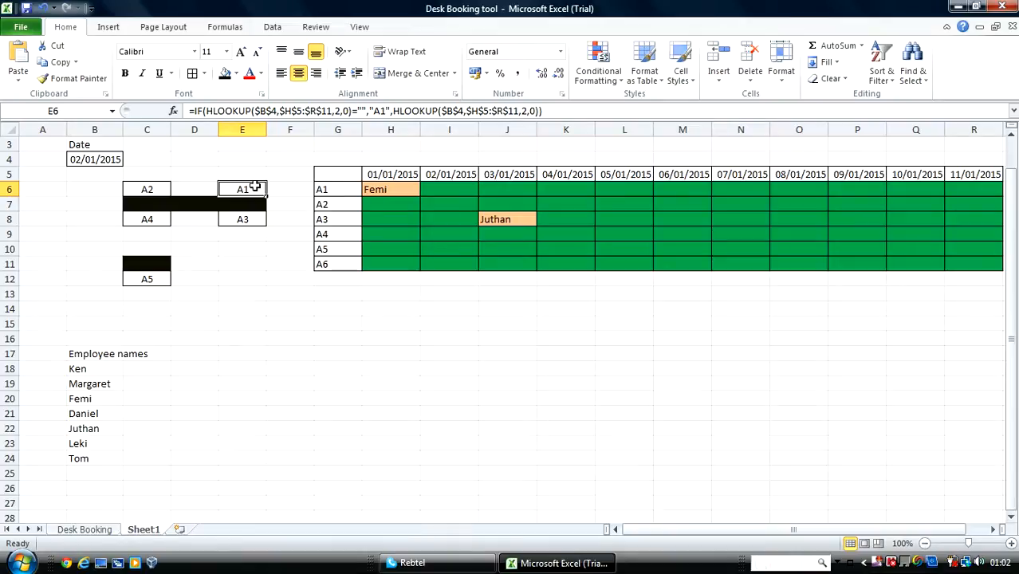
key("ctrl+c")
left_click(146, 188)
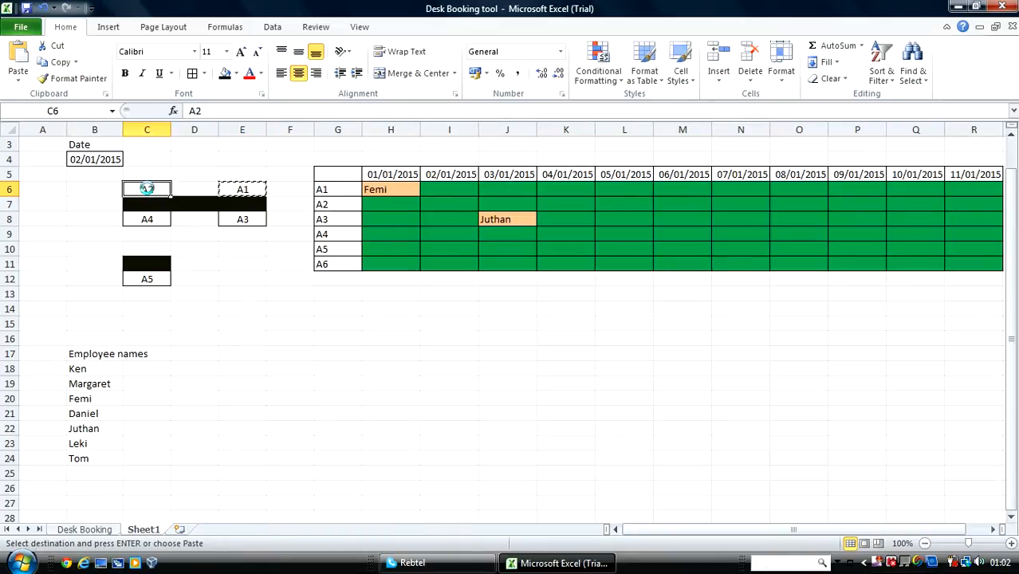
key("ctrl+v")
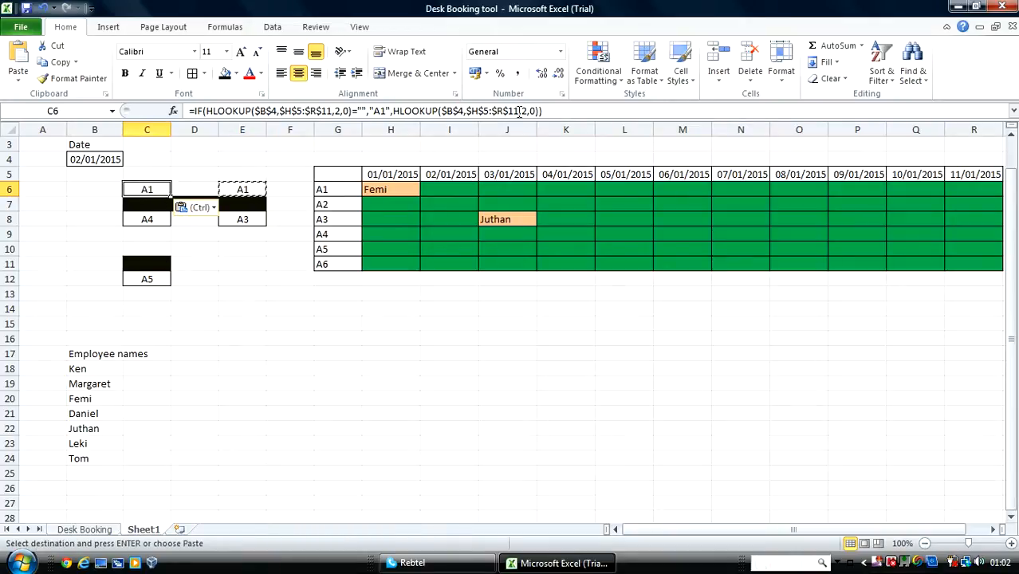
left_click(384, 111)
key("BackSpace")
type("2")
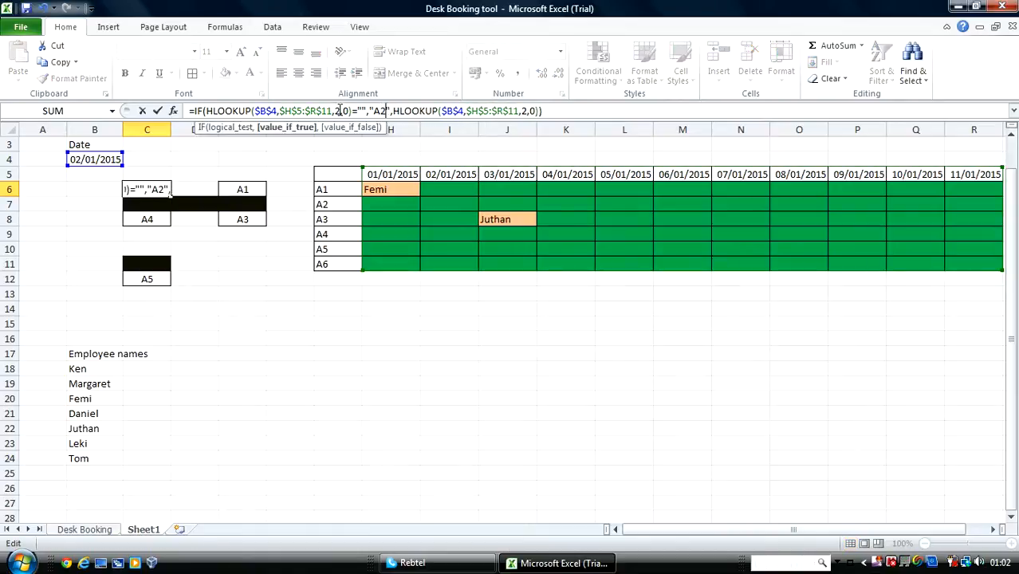
- Set the row index to 3 in both HLOOKUPs of C6 and enter the formula
left_click(340, 110)
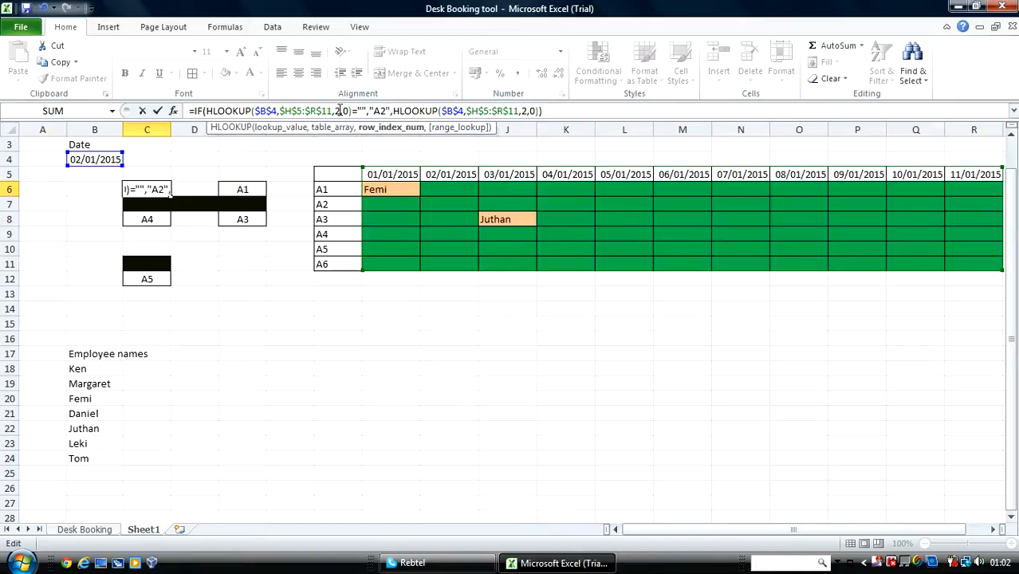
key("BackSpace")
type("3")
left_click(528, 111)
type("3")
key("BackSpace")
key("BackSpace")
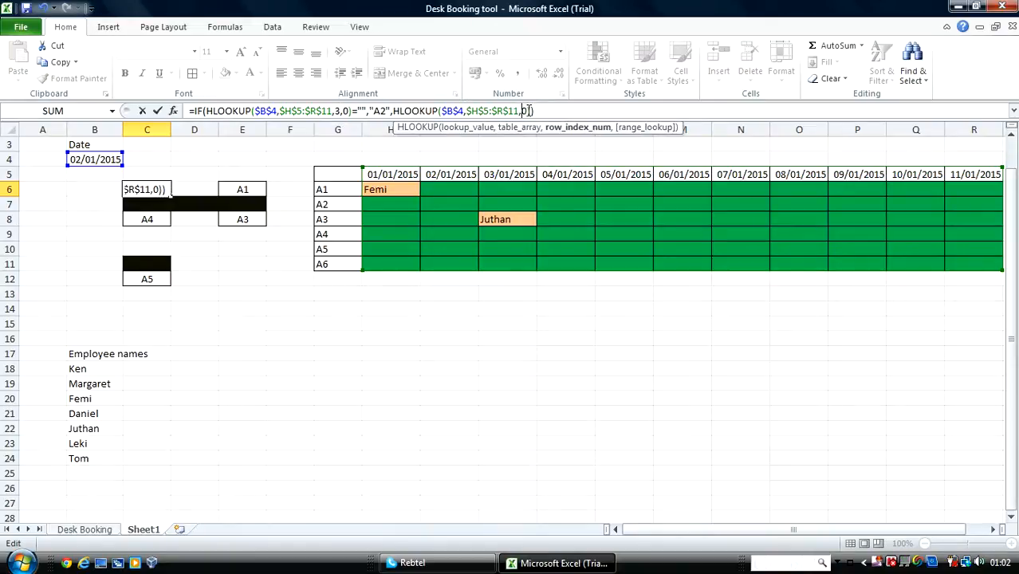
type("3")
type(",0")
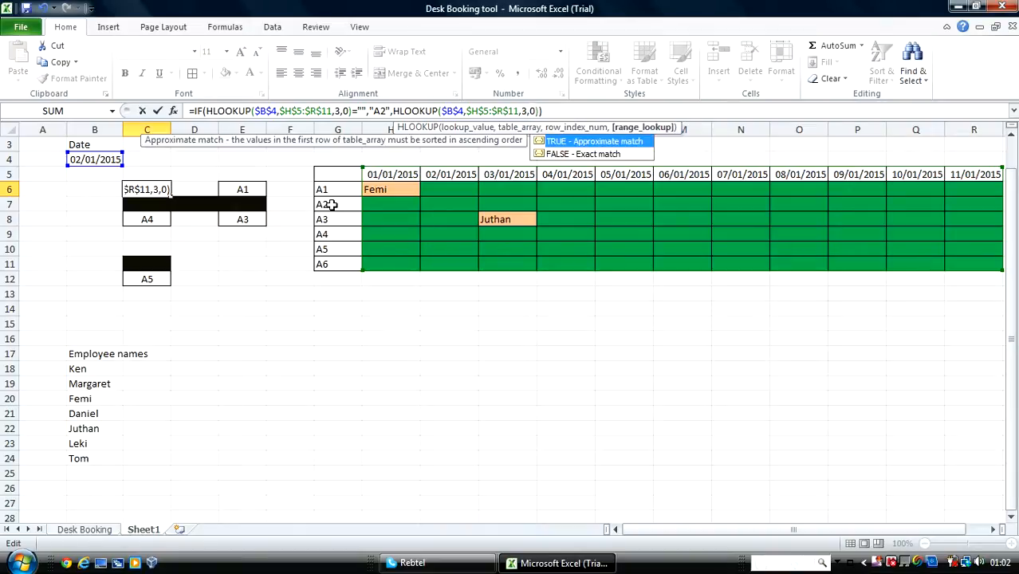
key("Return")
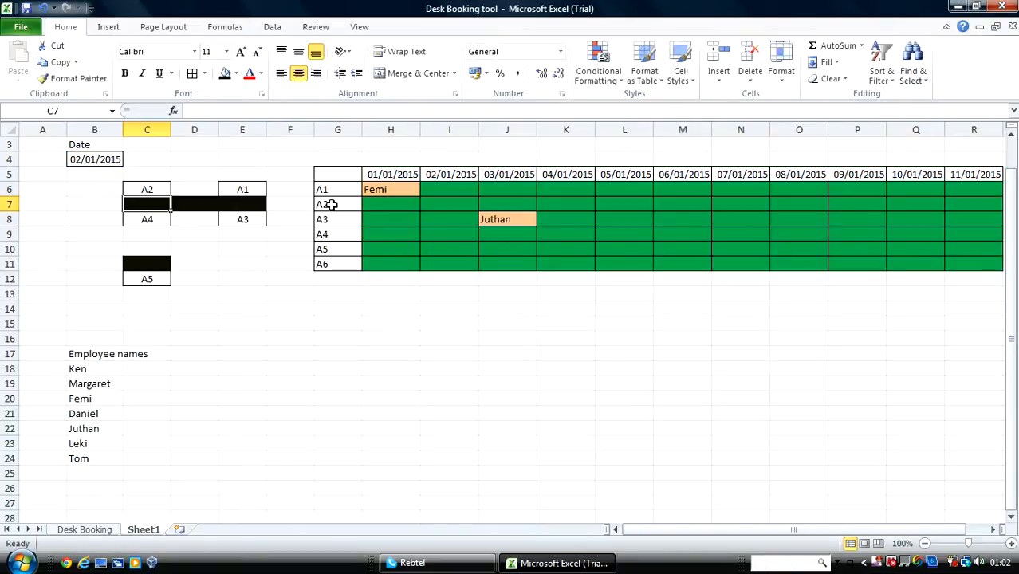
- Copy desk A2's formula from C6 into the other desk cells E8, C8 and C12
left_click(232, 220)
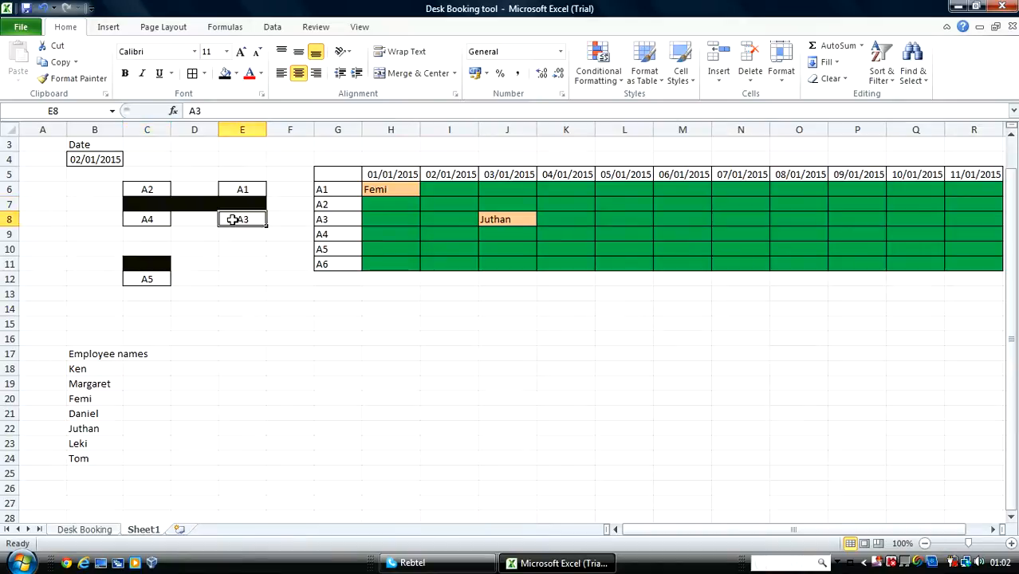
left_click(135, 188)
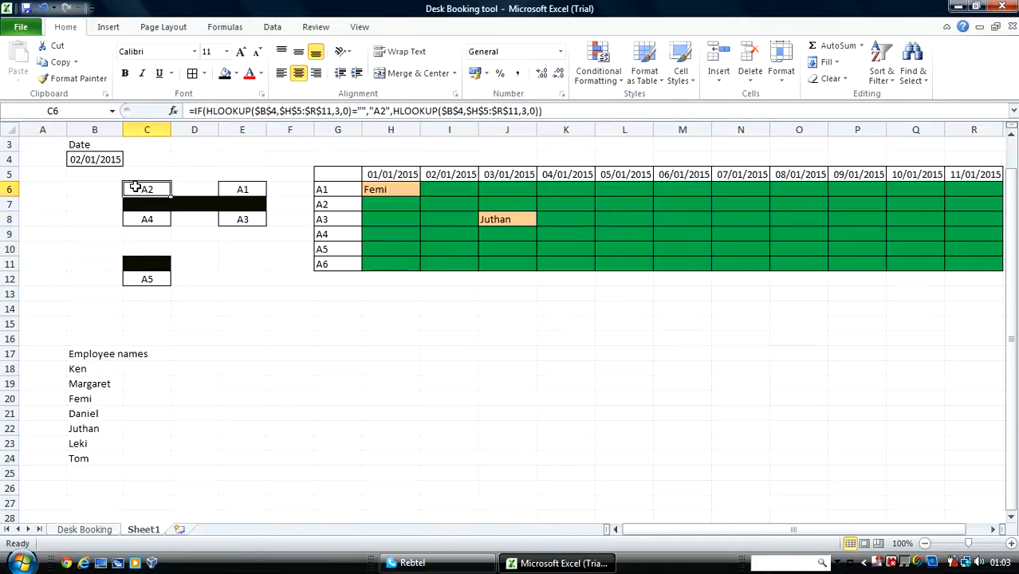
key("ctrl+c")
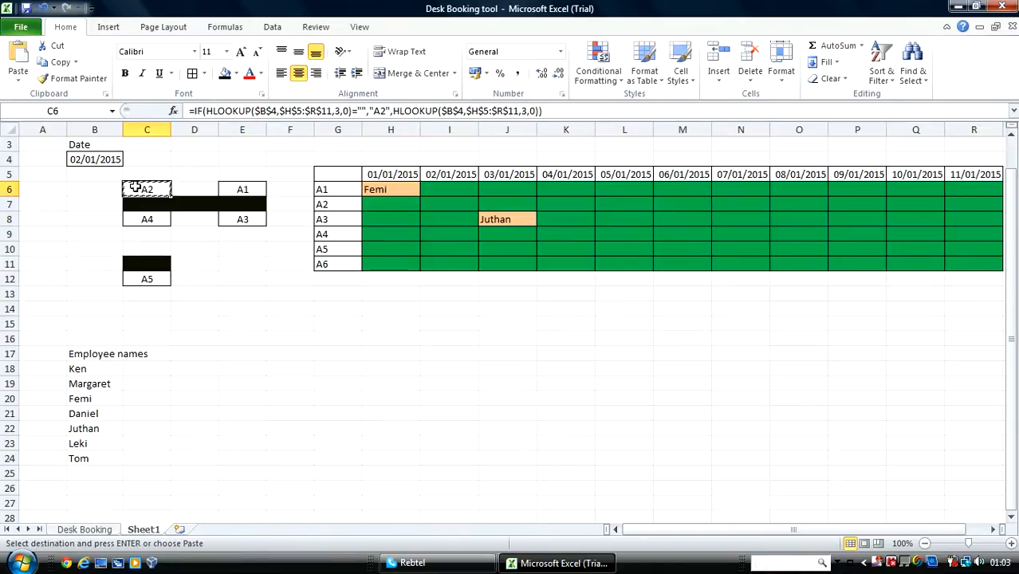
left_click(234, 216)
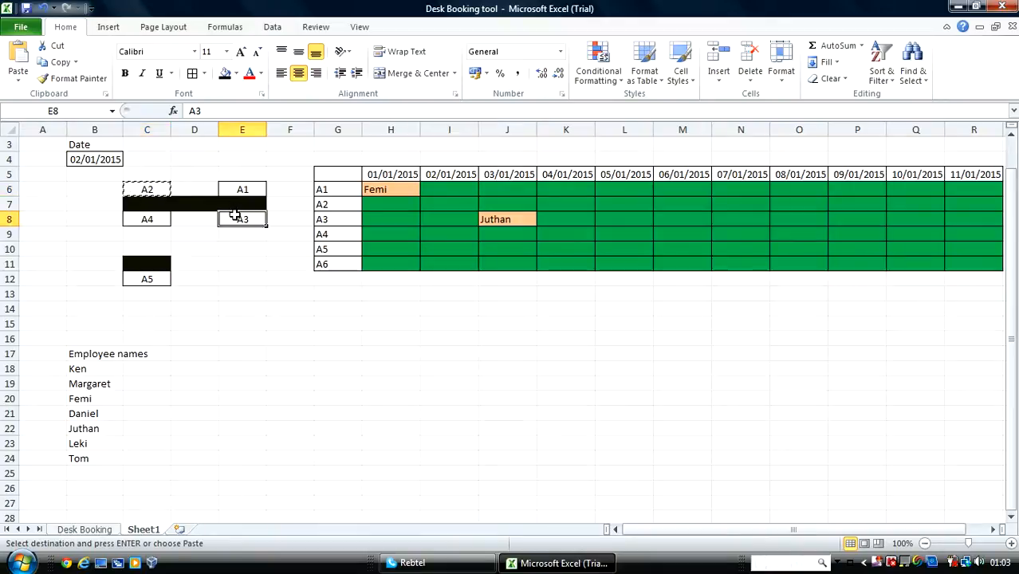
key("ctrl+v")
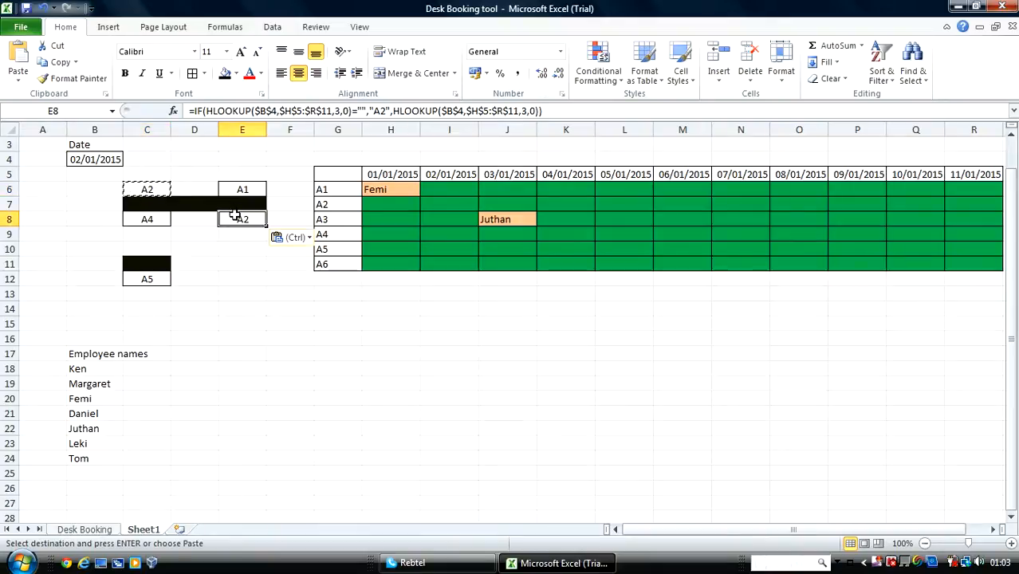
left_click(152, 220)
key("ctrl+v")
left_click(149, 279)
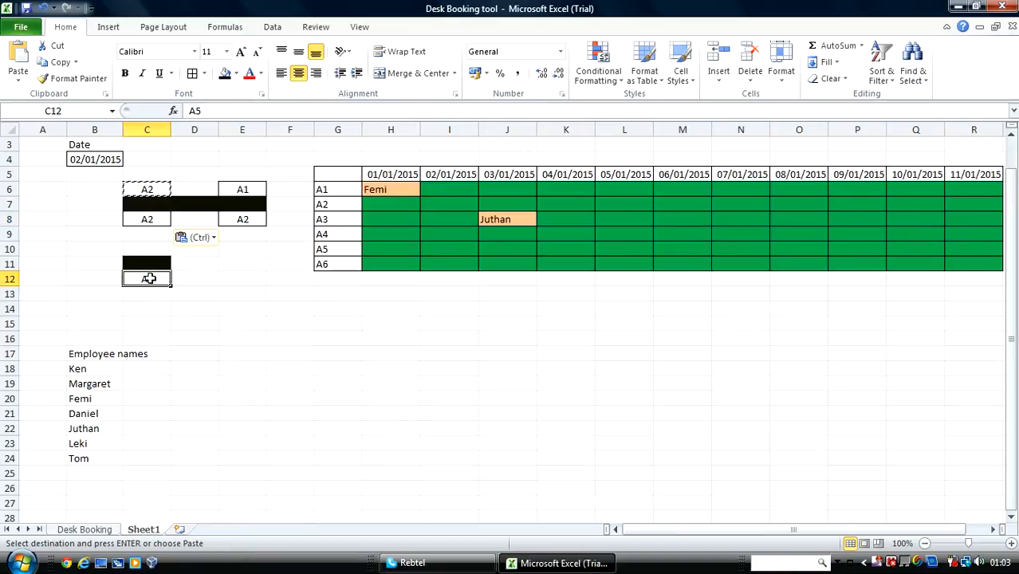
key("ctrl+v")
left_click(303, 277)
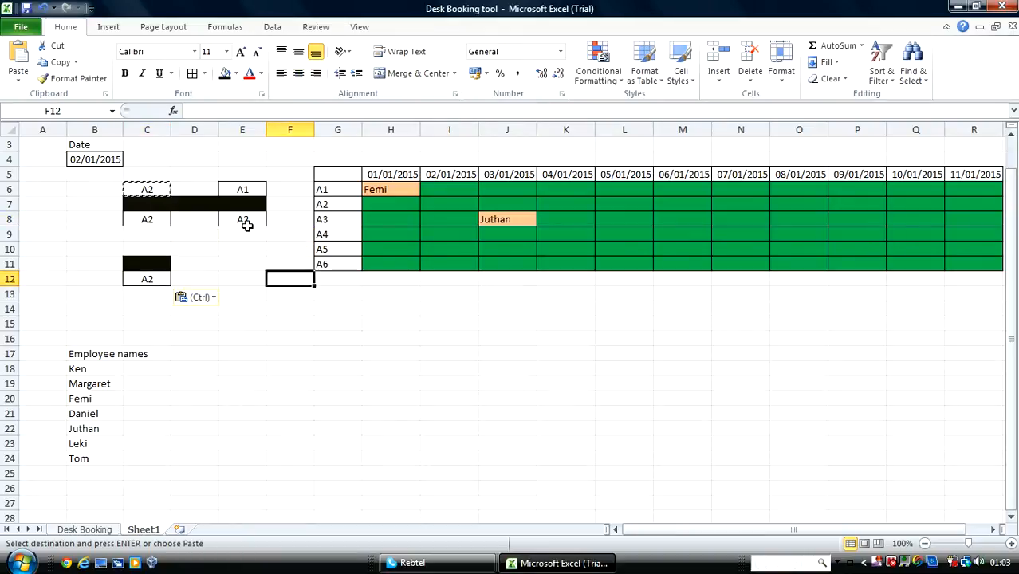
key("Escape")
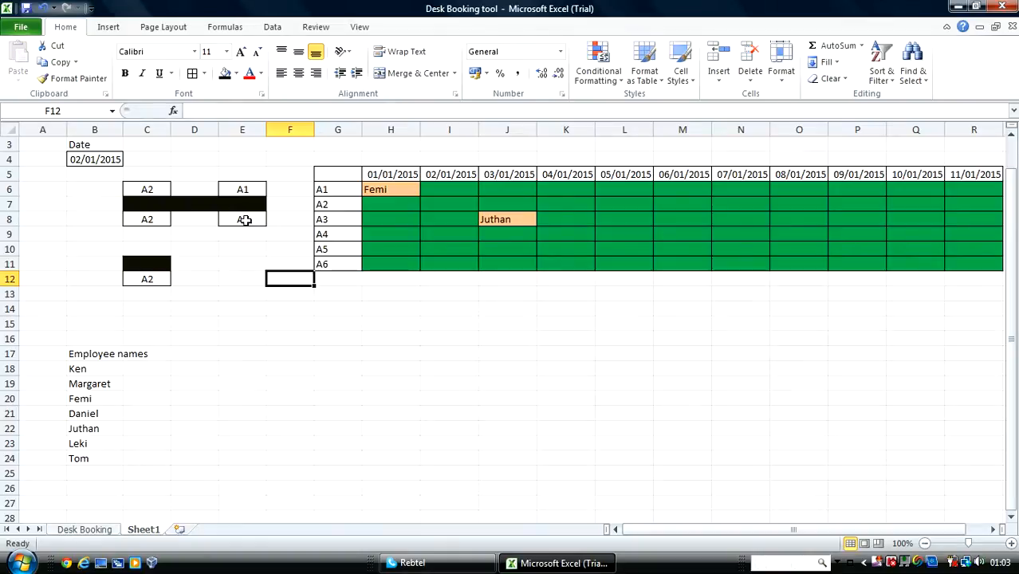
- Adapt the formula in E8 with row index 4 in both HLOOKUPs and "A3" as the value if true
left_click(244, 221)
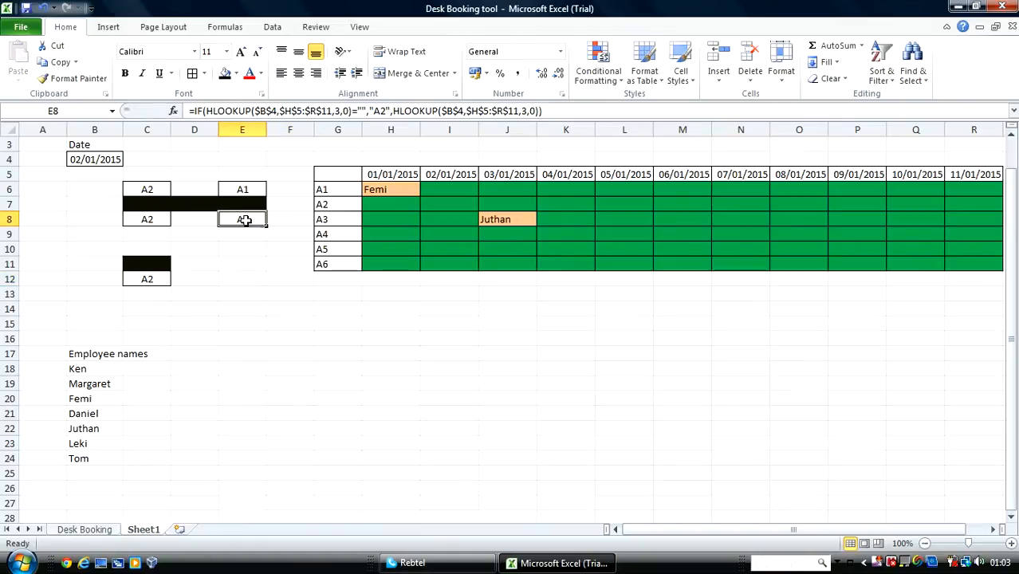
left_click(340, 113)
key("BackSpace")
type("4")
left_click(527, 112)
key("BackSpace")
type("4")
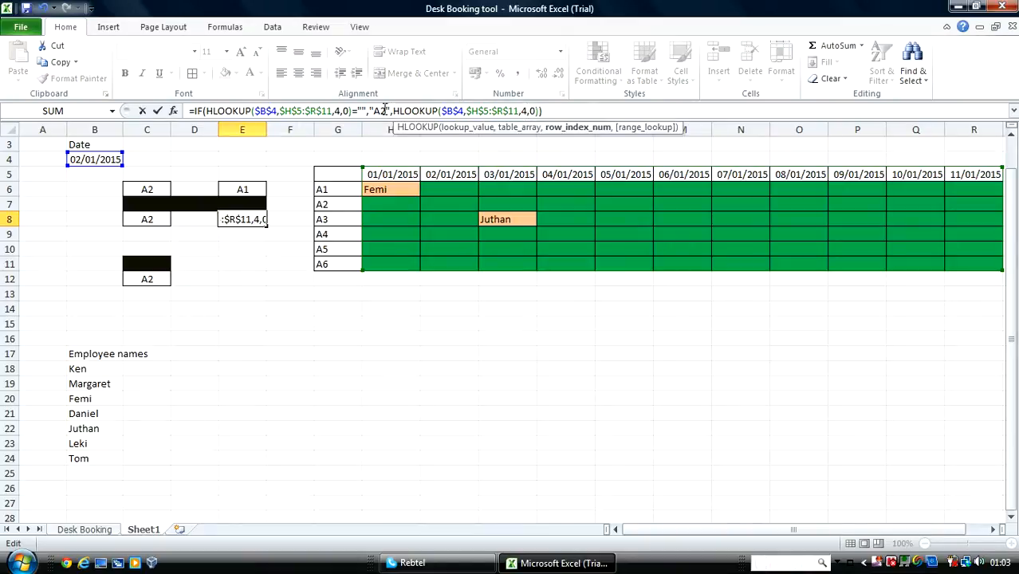
left_click(384, 111)
key("BackSpace")
type("3")
key("Return")
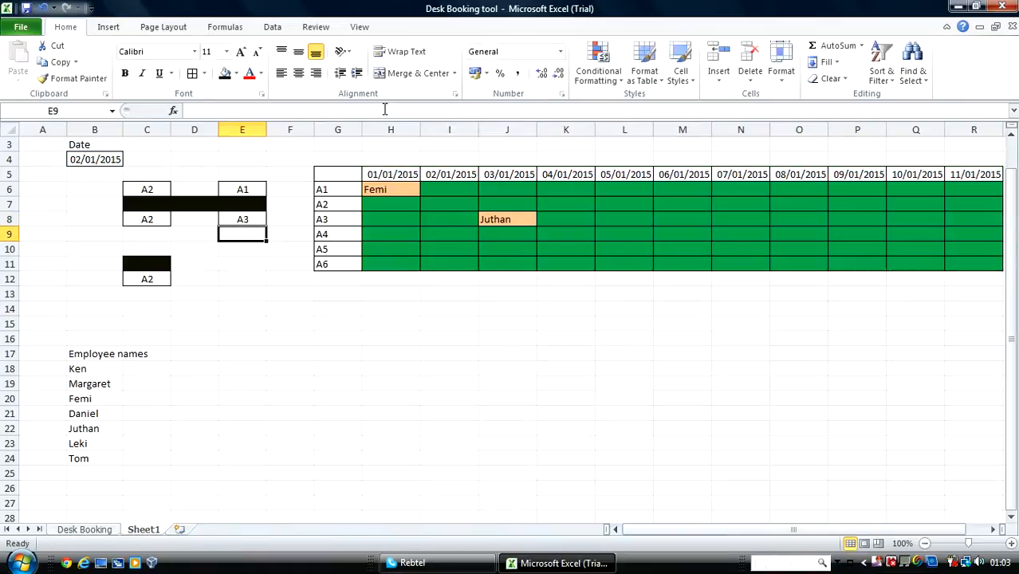
- Adapt the formula in C8 with row index 5 in both HLOOKUPs and "A4" as the value if true
left_click(151, 220)
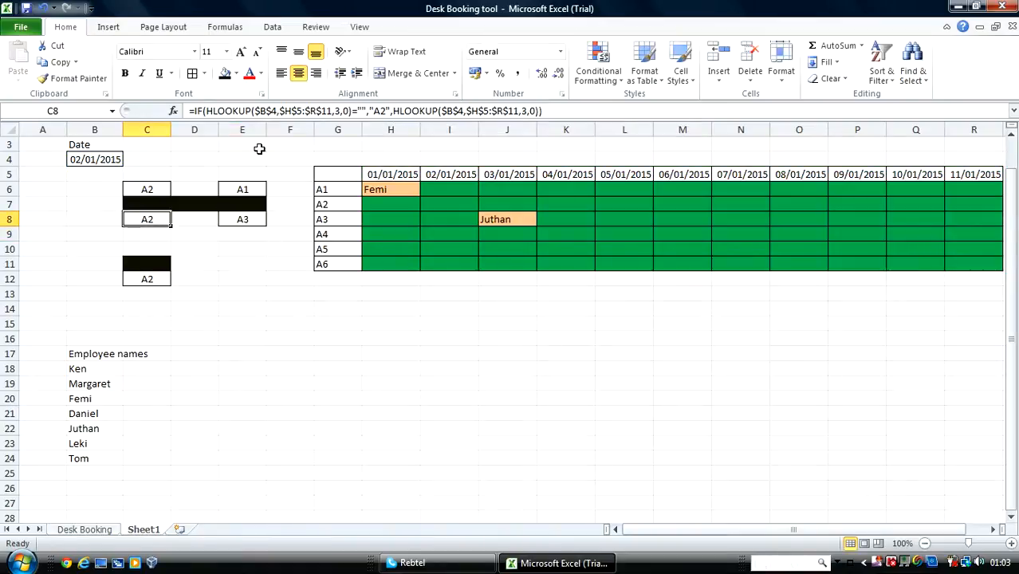
left_click(338, 111)
key("BackSpace")
type("5")
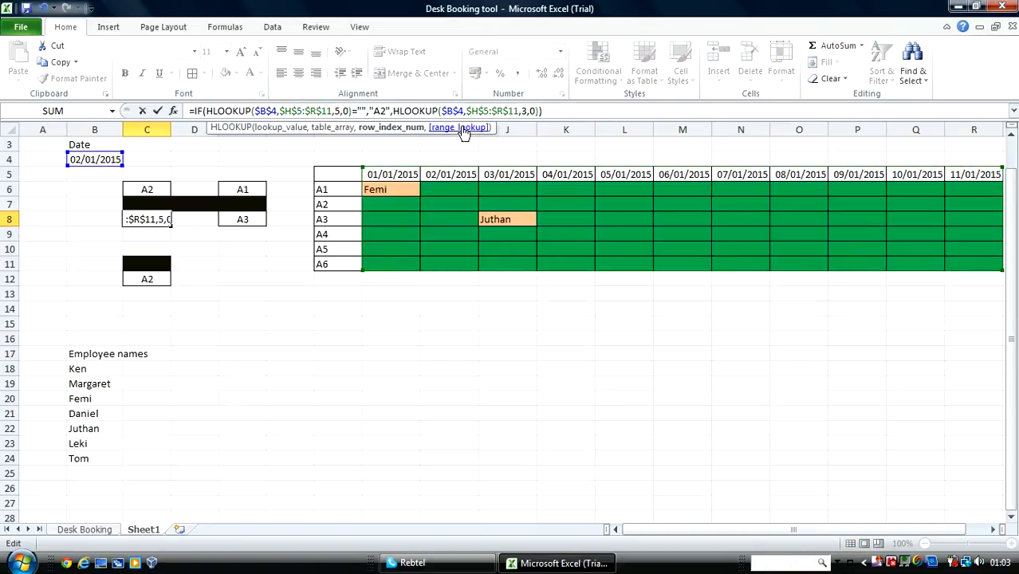
left_click(527, 111)
key("BackSpace")
type("5")
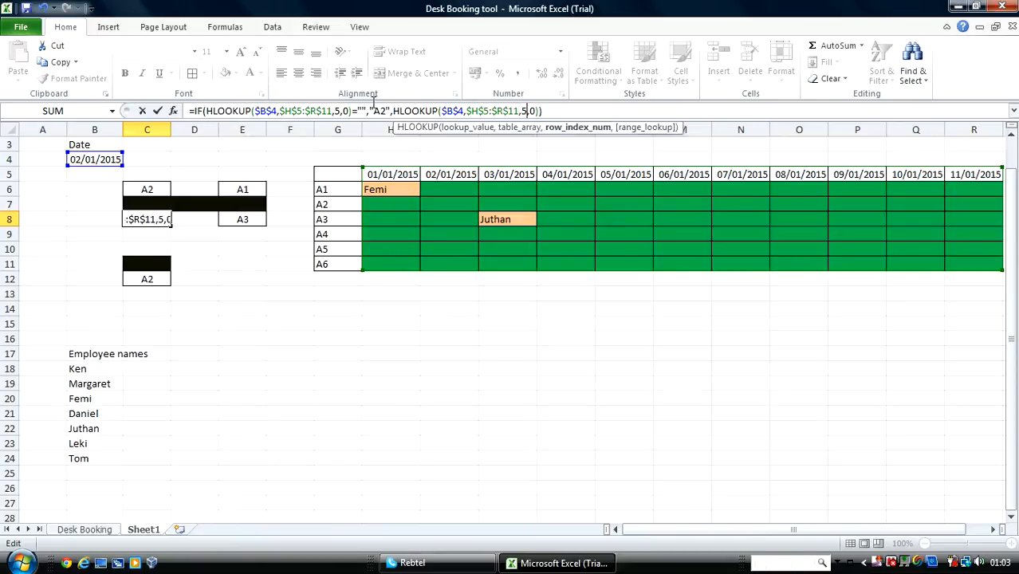
left_click(386, 111)
key("BackSpace")
type("4")
key("Return")
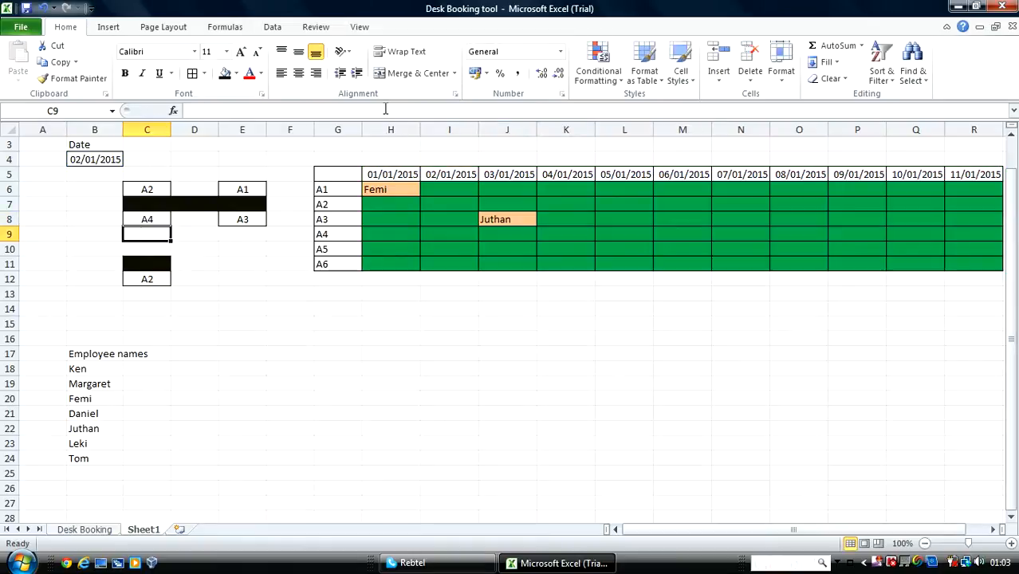
- Adapt the formula in C12 with row index 6 in both HLOOKUPs and "A5" as the value if true
left_click(162, 283)
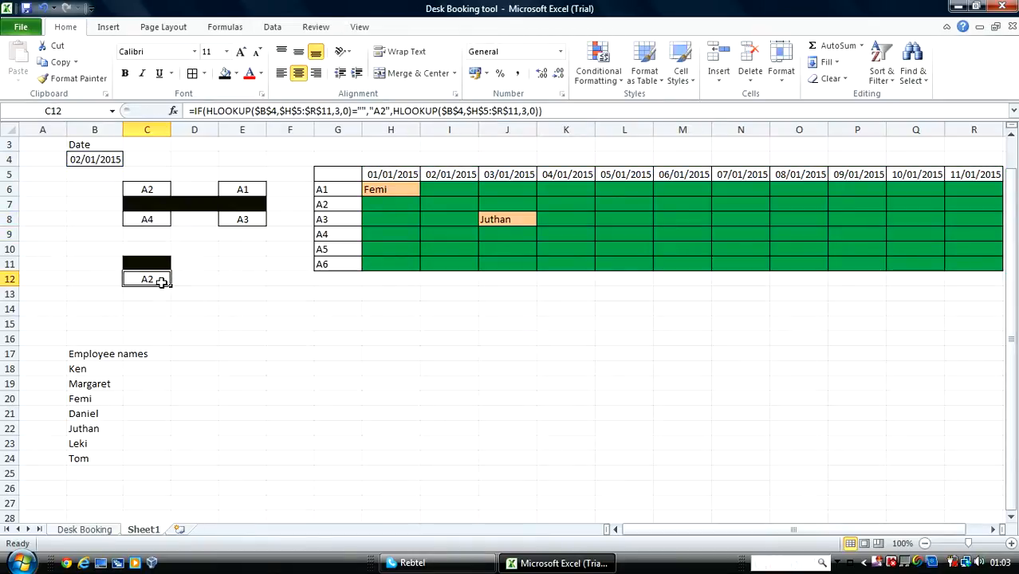
left_click(340, 112)
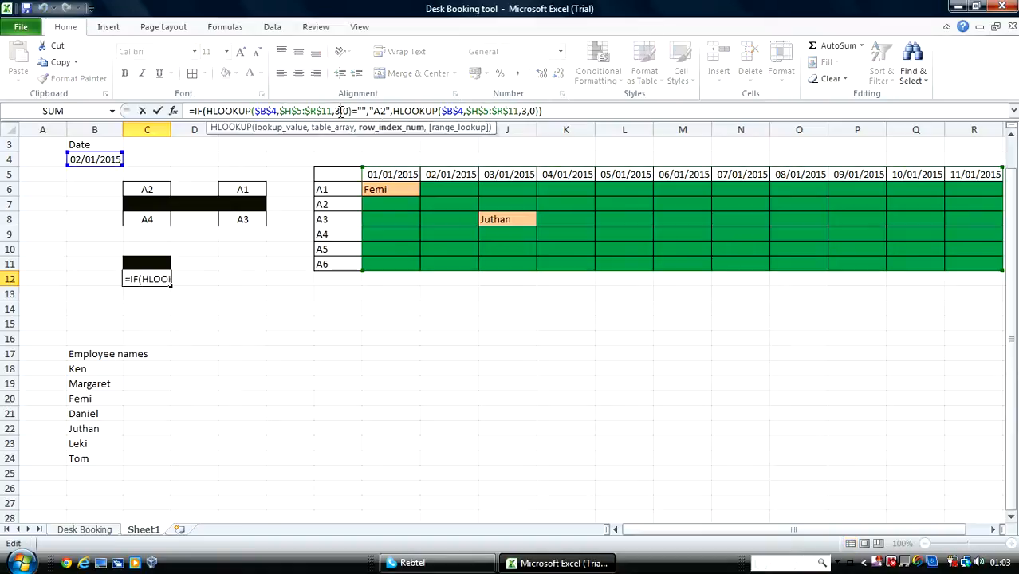
key("BackSpace")
type("6")
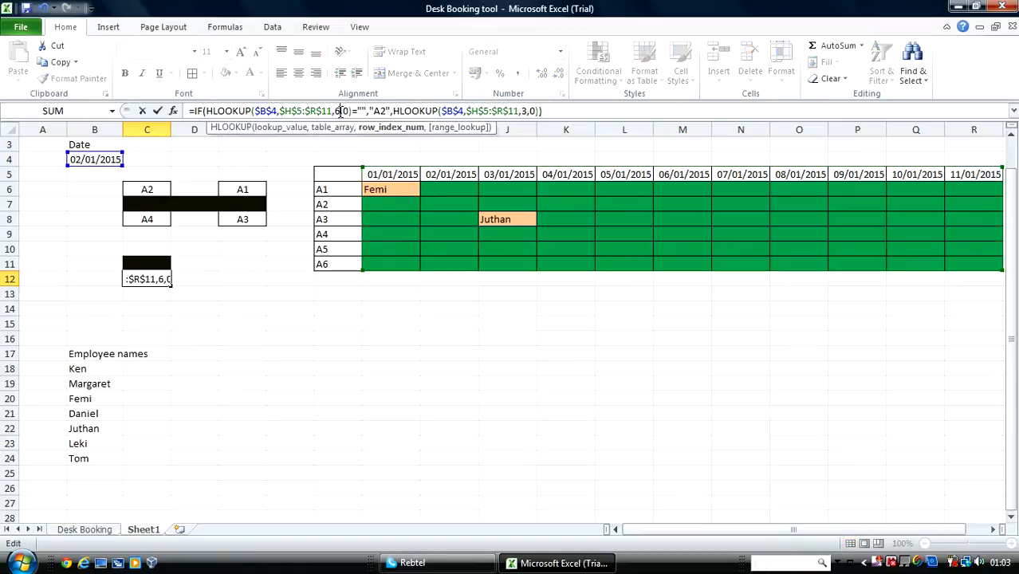
left_click(527, 112)
key("BackSpace")
type("6")
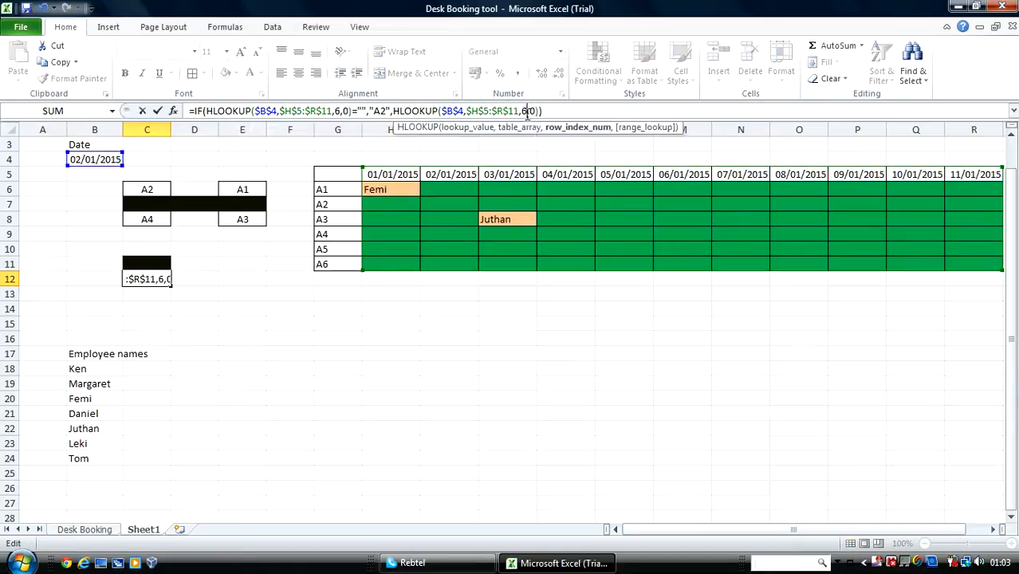
left_click(385, 111)
key("BackSpace")
type("5")
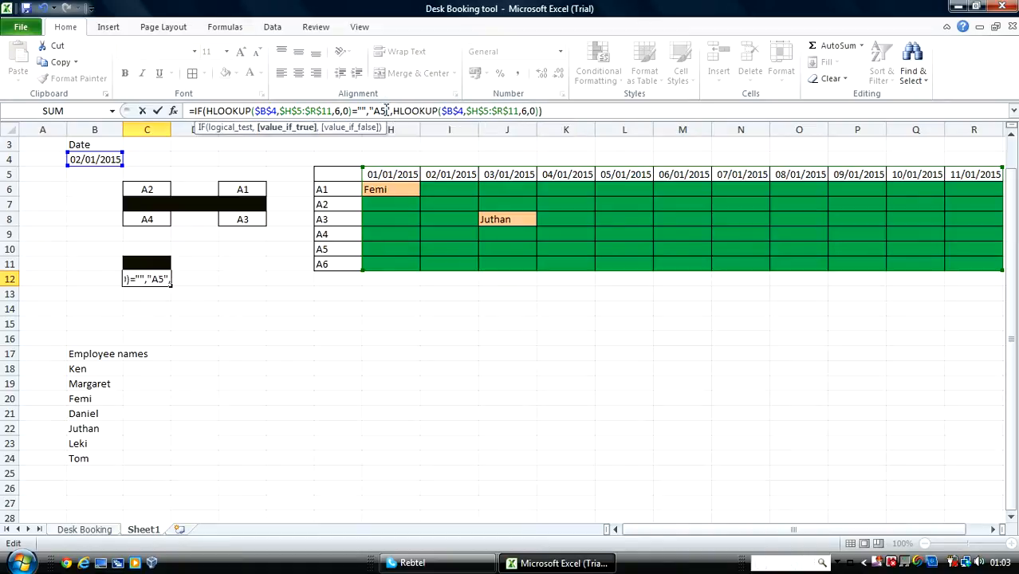
key("Return")
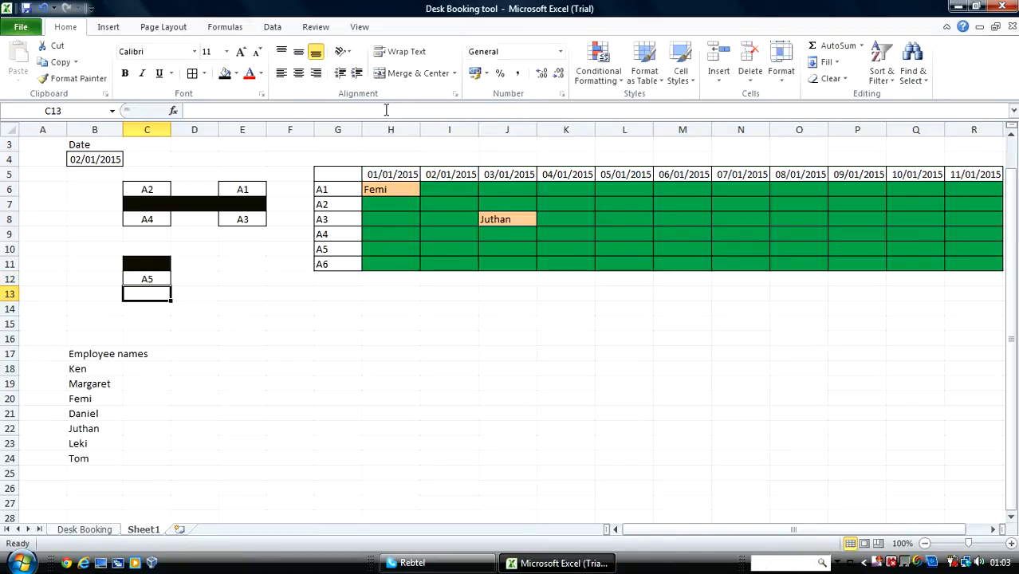
- Set the seating plan date in B4 to 01/01/2015
left_click(112, 162)
left_click(129, 160)
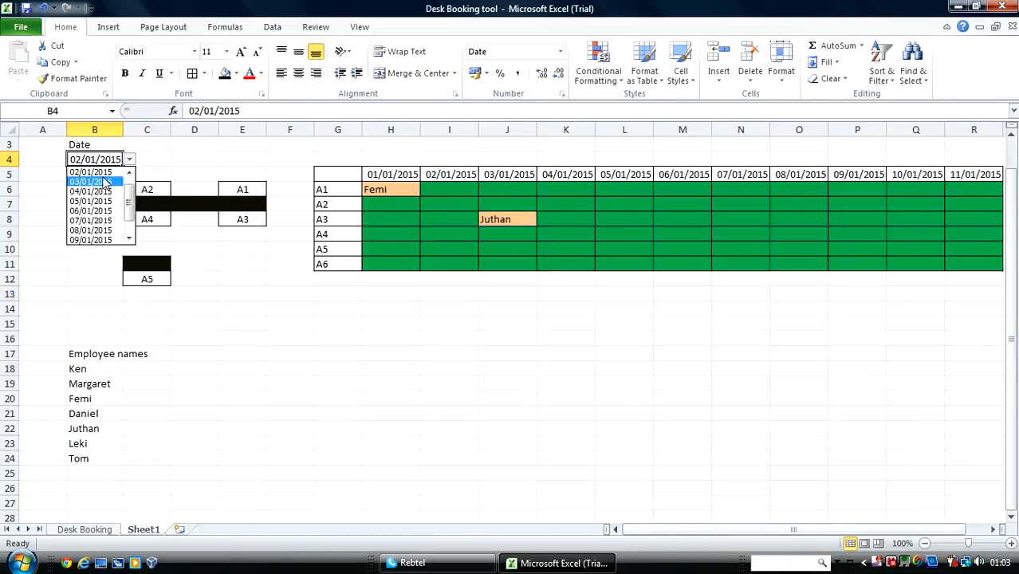
scroll(132, 201, "up", 1)
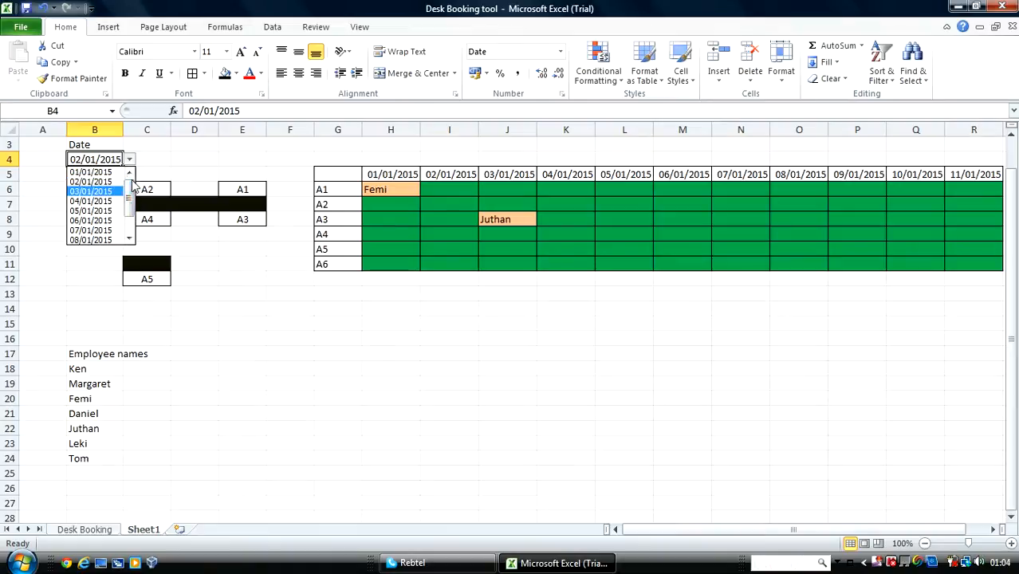
left_click(108, 172)
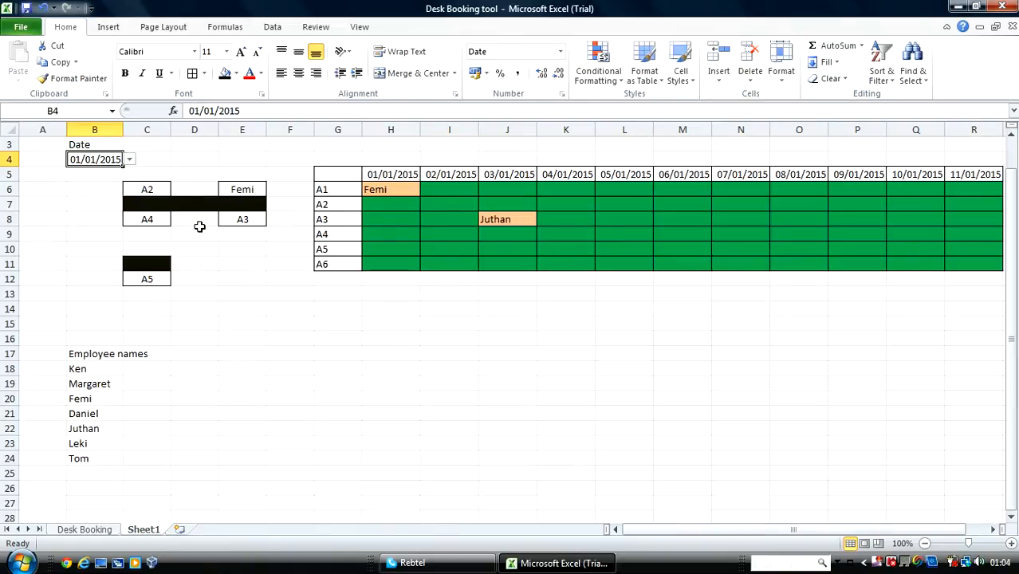
- Book one employee from the dropdown for desk A2 on 01/01/2015 and another for desk A1 on 02/01/2015
left_click(400, 208)
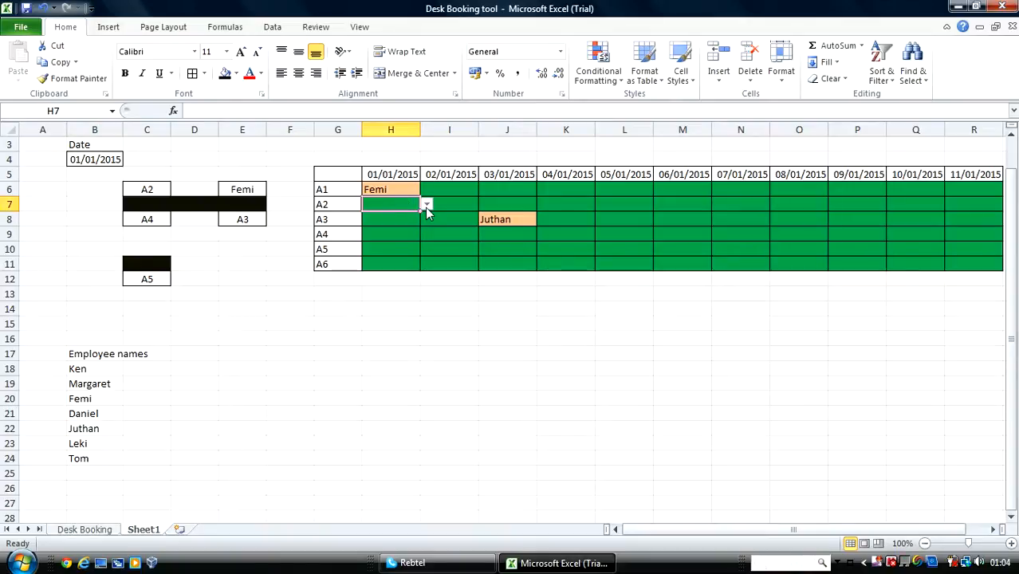
left_click(426, 205)
left_click(400, 247)
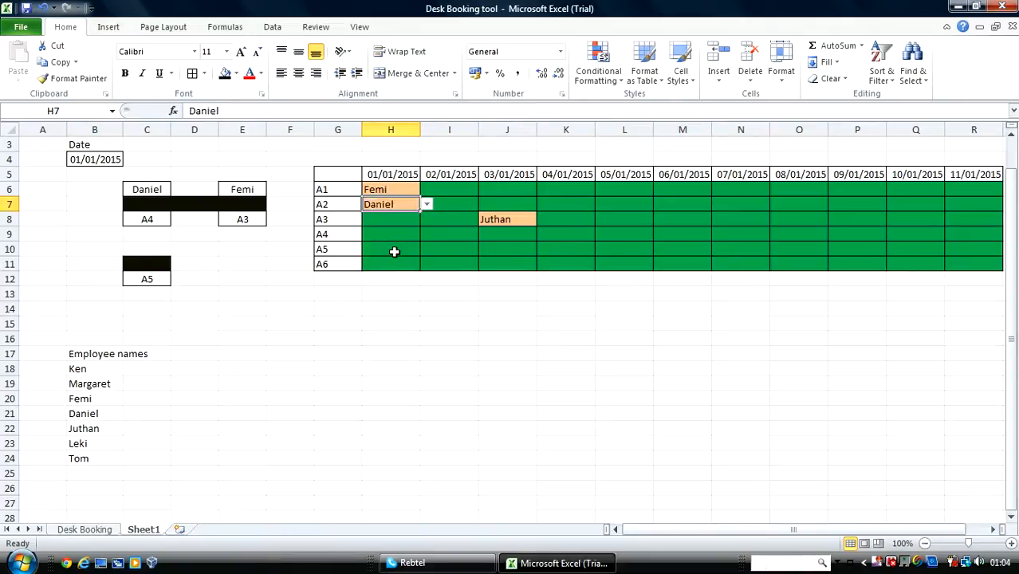
left_click(463, 192)
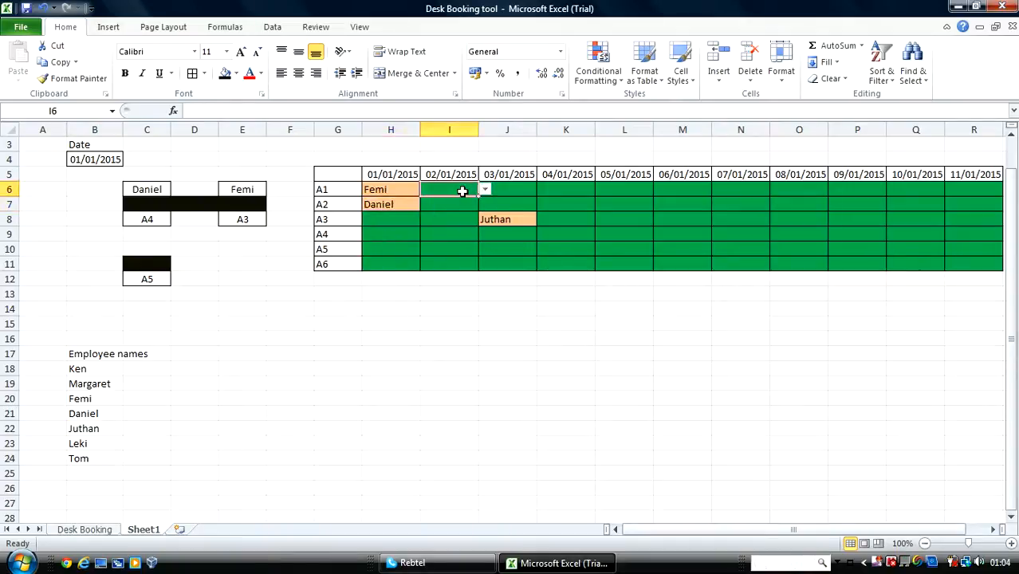
left_click(485, 189)
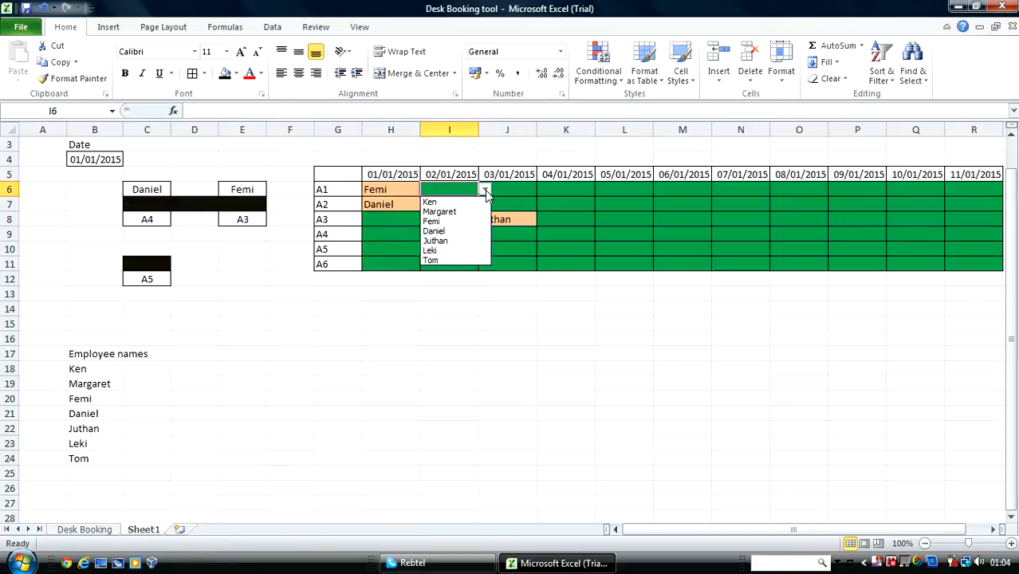
left_click(447, 241)
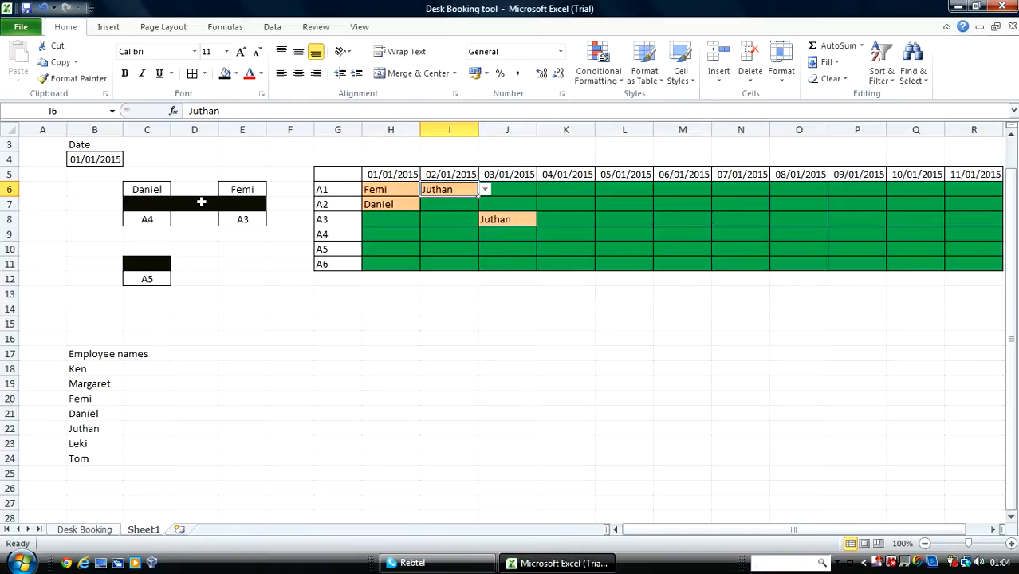
- Narrow column D between the desks and select desk A1's cell E6 in the seating plan
left_click_drag(220, 133, 193, 135)
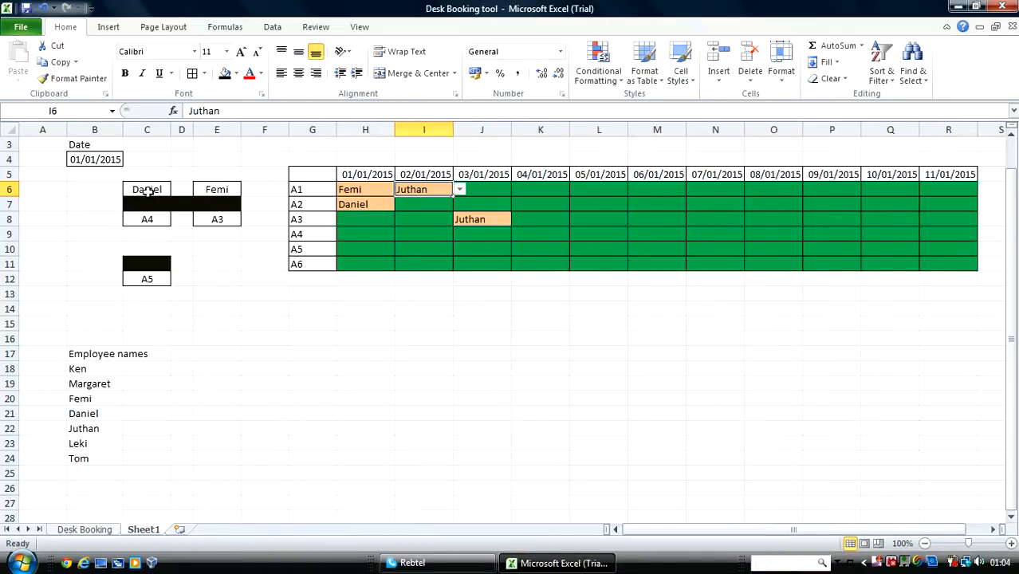
left_click(215, 191)
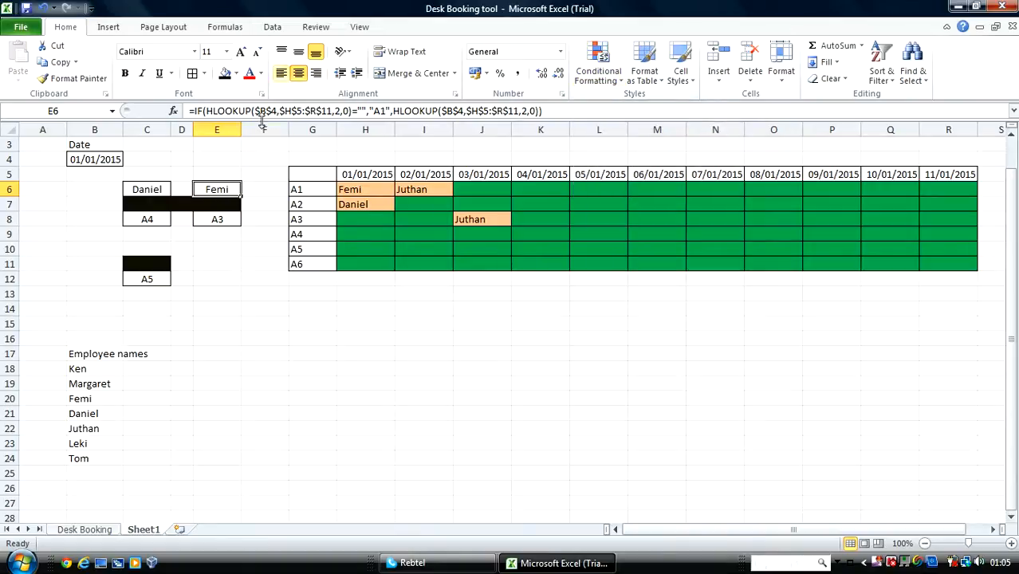
left_click(599, 72)
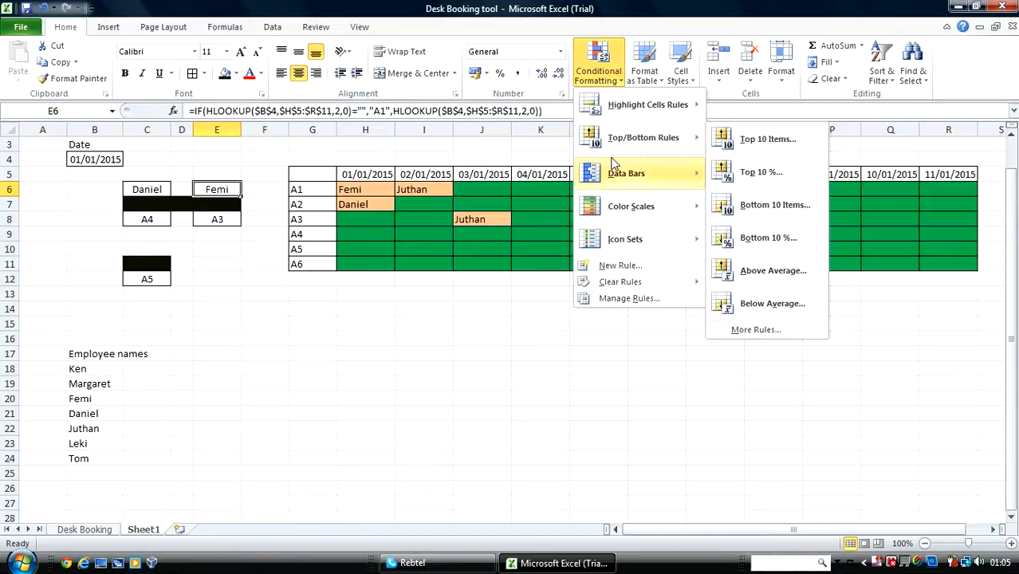
left_click(628, 299)
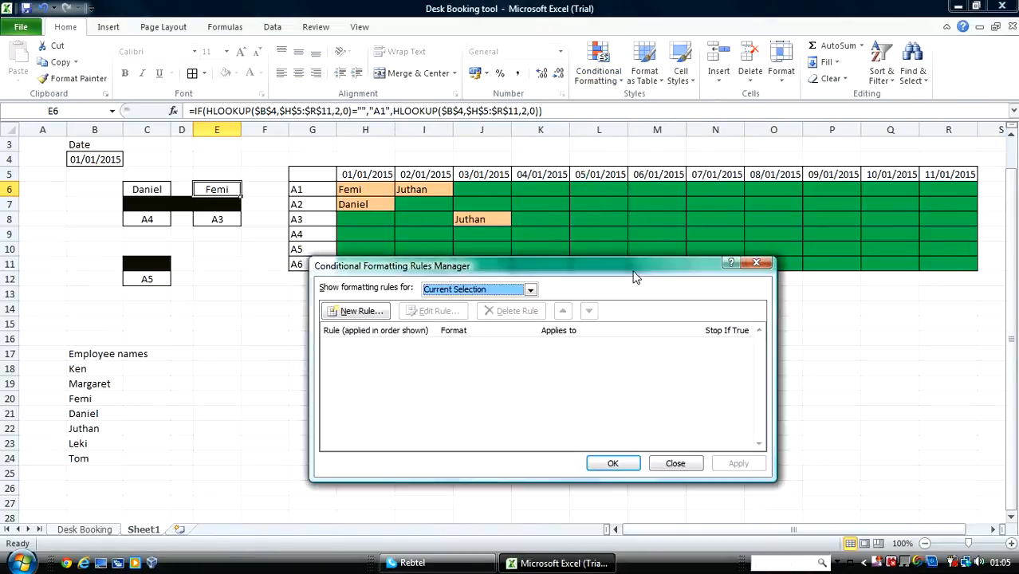
left_click(759, 264)
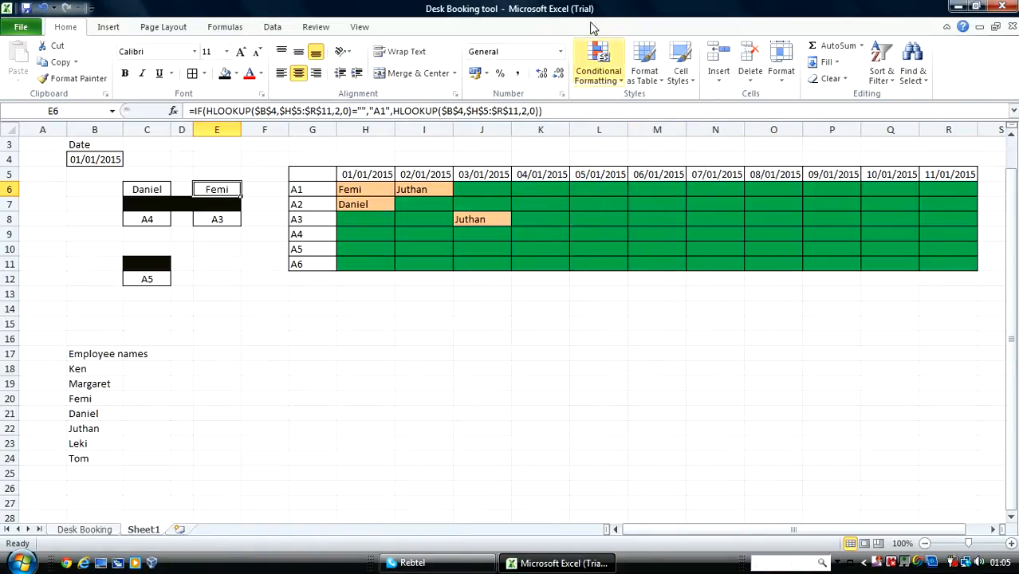
- Start a formula-based conditional formatting rule for E6, beginning its formula with =if(hlookup(
left_click(600, 56)
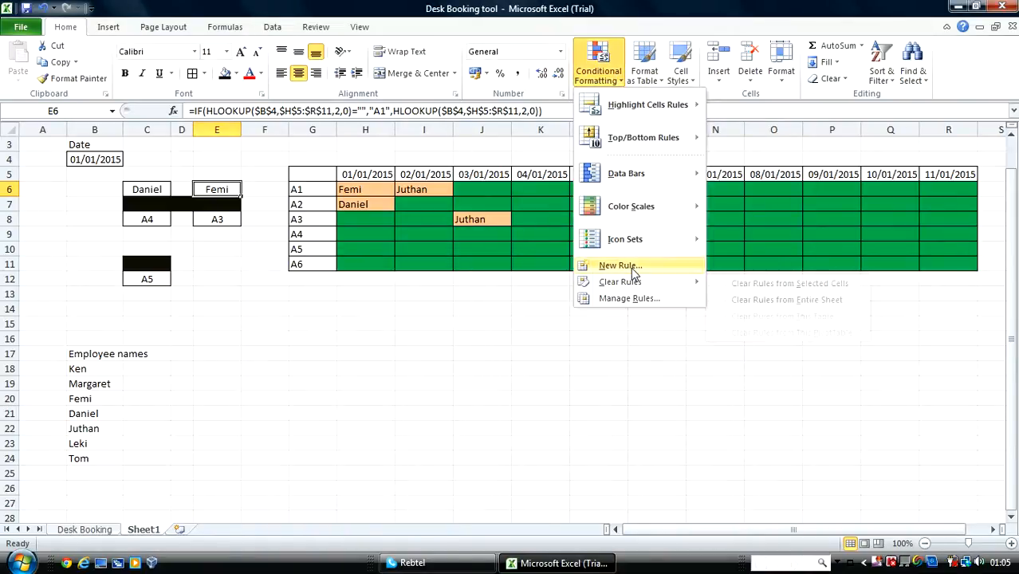
left_click(620, 266)
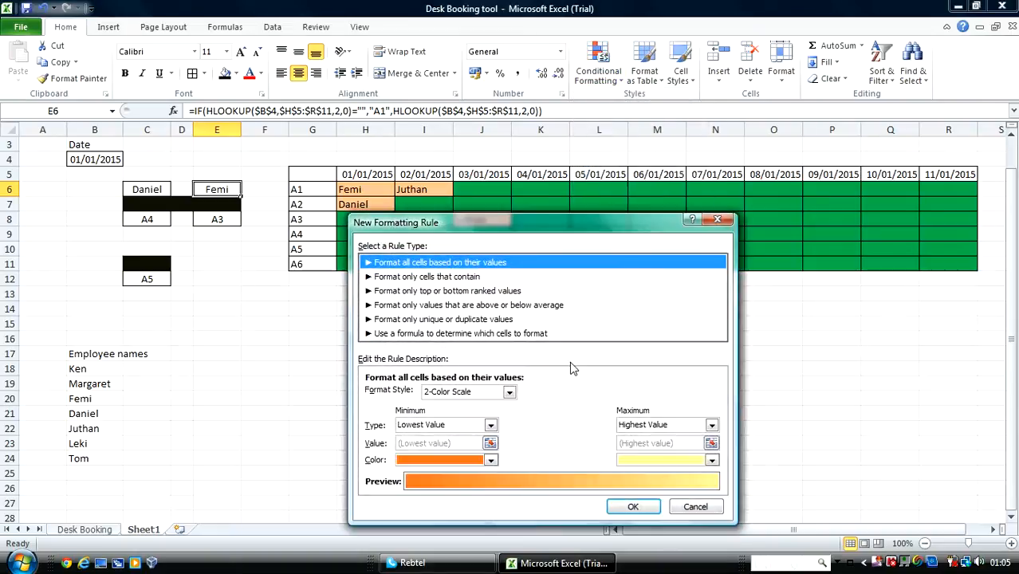
left_click(442, 334)
left_click(400, 395)
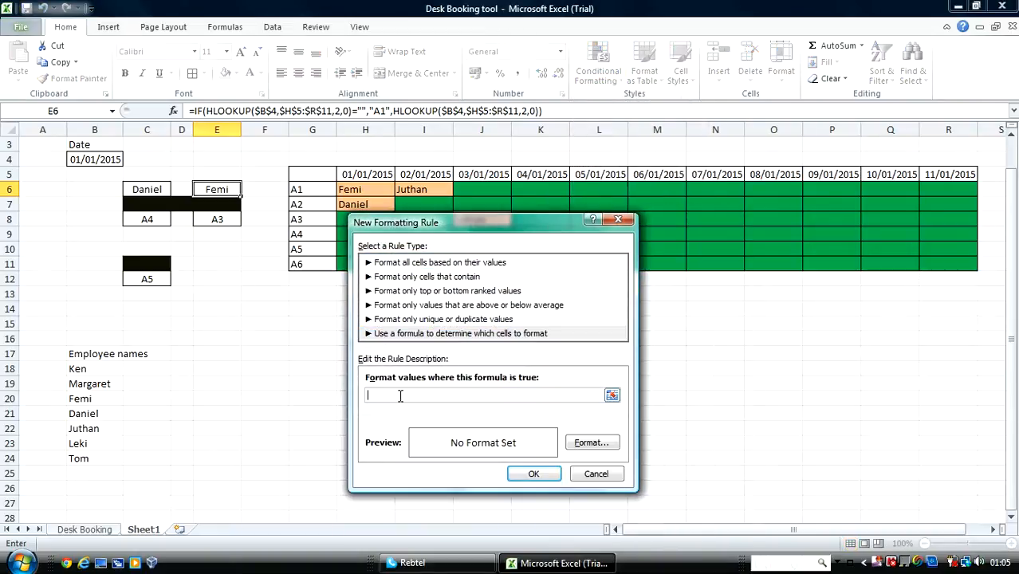
type("=")
key("BackSpace")
type("if(hlookup(")
- Give the rule's HLOOKUP the arguments $B$4, $H$5:$R$11, row index 2 and match type 0, followed by an equals sign
left_click(106, 159)
key("F4")
key("BackSpace")
key("BackSpace")
key("BackSpace")
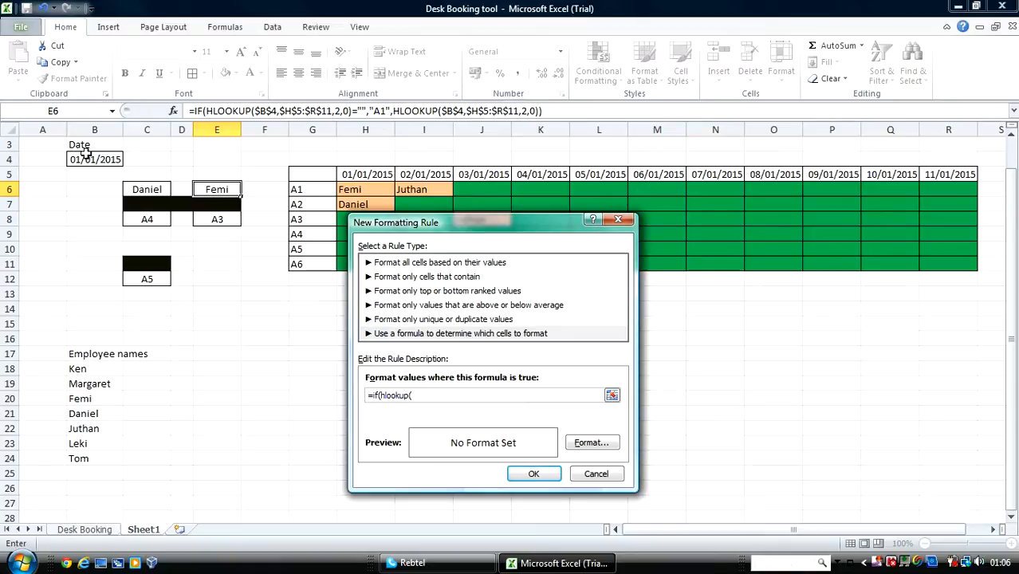
left_click(85, 157)
key("F4")
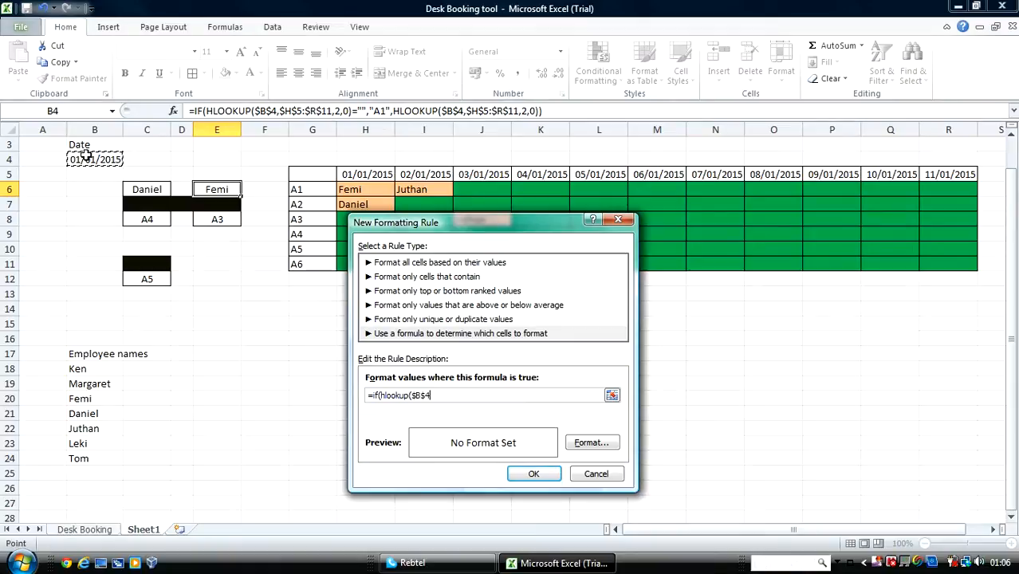
type(",")
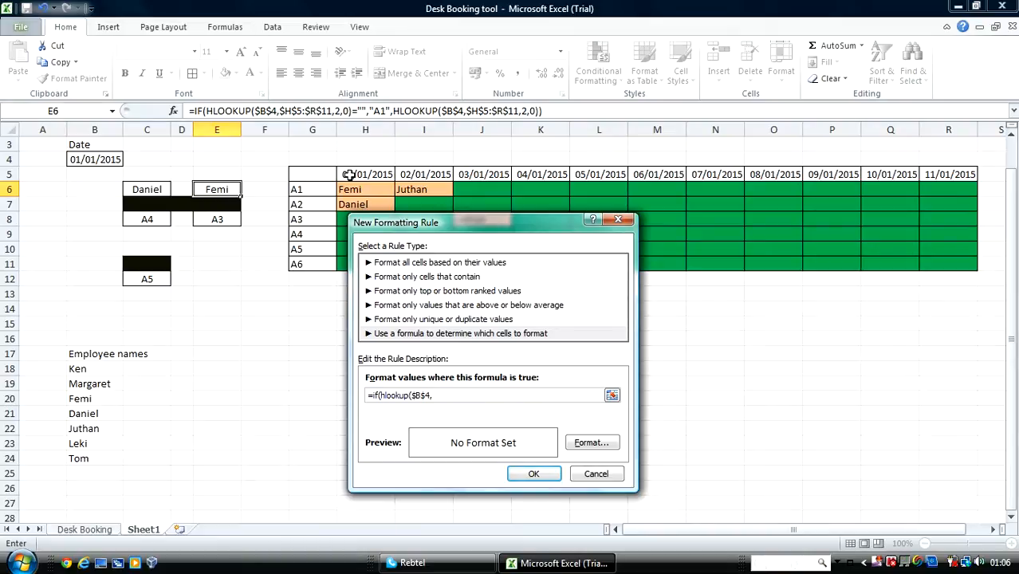
left_click_drag(348, 174, 935, 257)
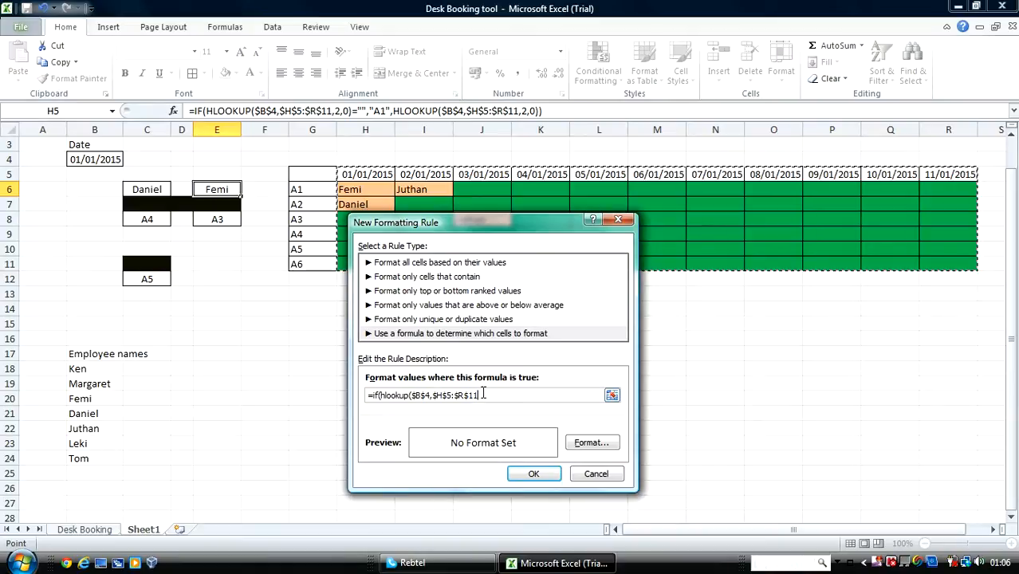
type(",2,0)=\"")
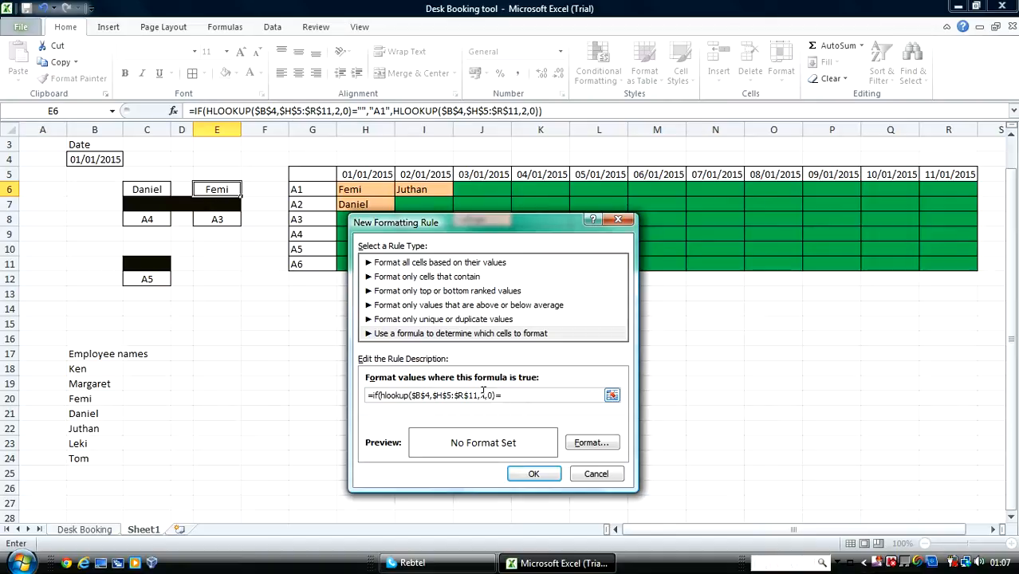
- Complete the comparison with an empty string and remove the opening IF, making the rule formula =hlookup($B$4,$H$5:$R$11,2,0)=""
type("\"")
key("BackSpace")
key("BackSpace")
key("BackSpace")
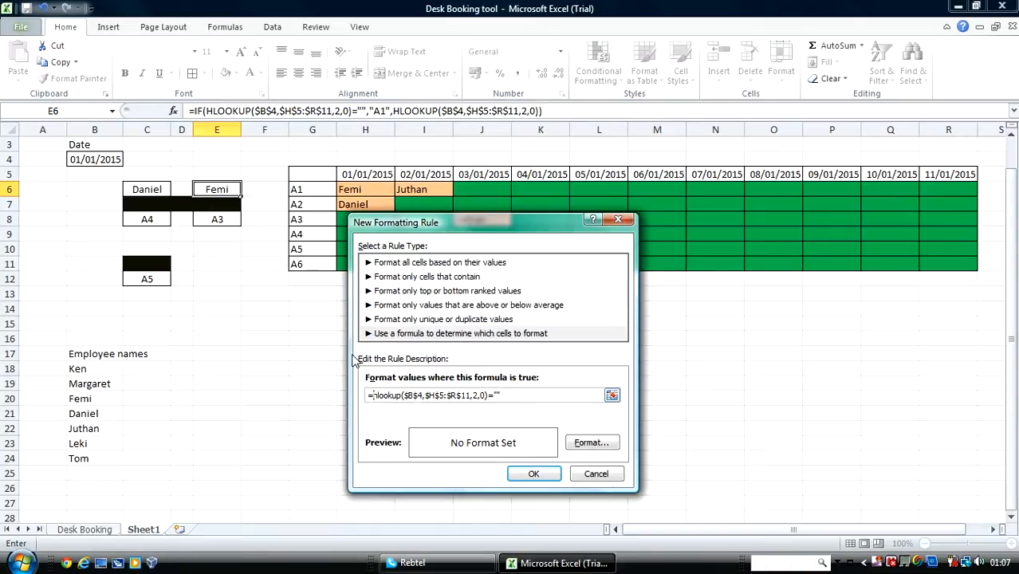
left_click(106, 161)
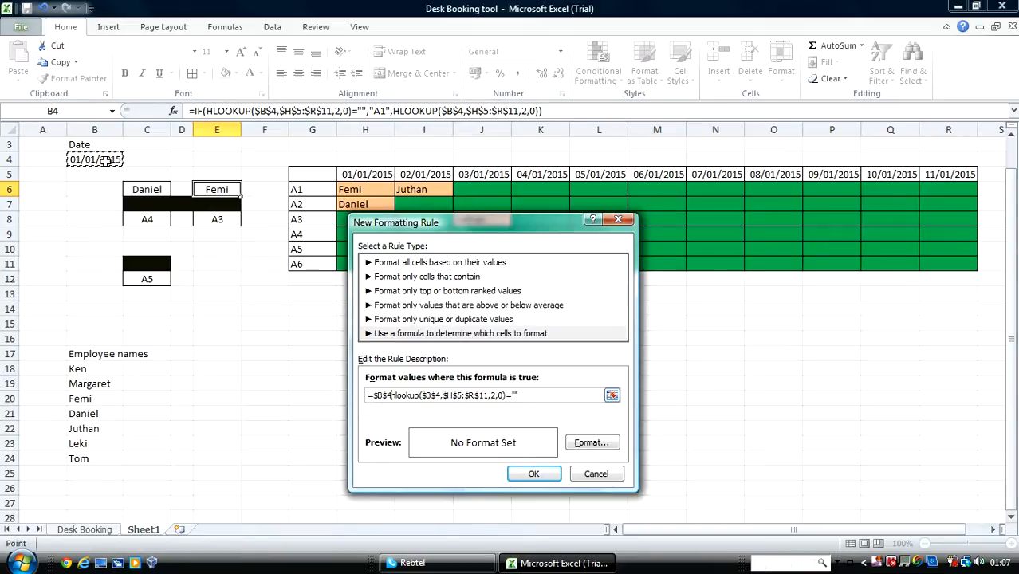
key("BackSpace")
key("BackSpace")
key("BackSpace")
key("BackSpace")
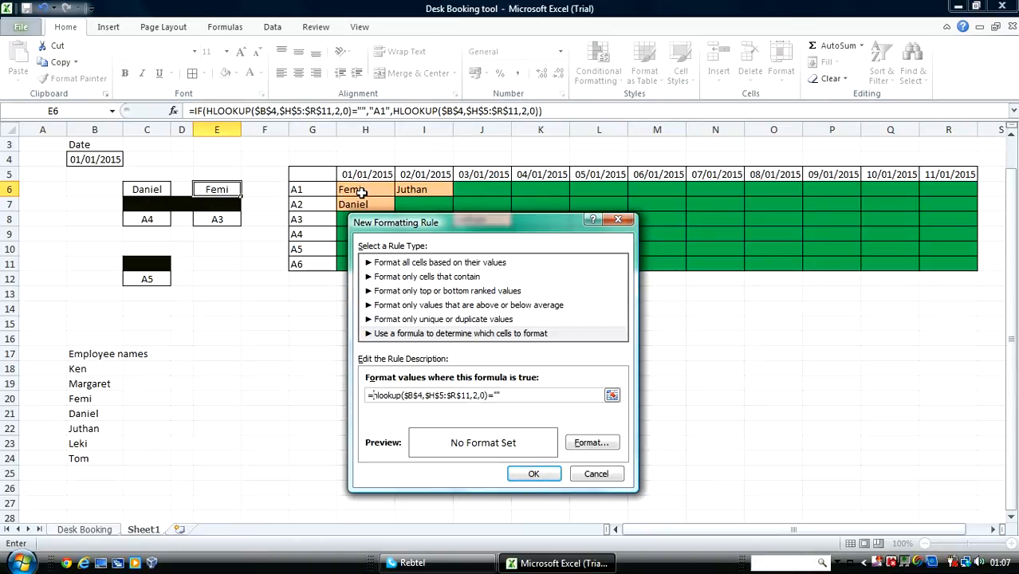
- Give the formatting rule a green background fill and apply it to E6
left_click(590, 443)
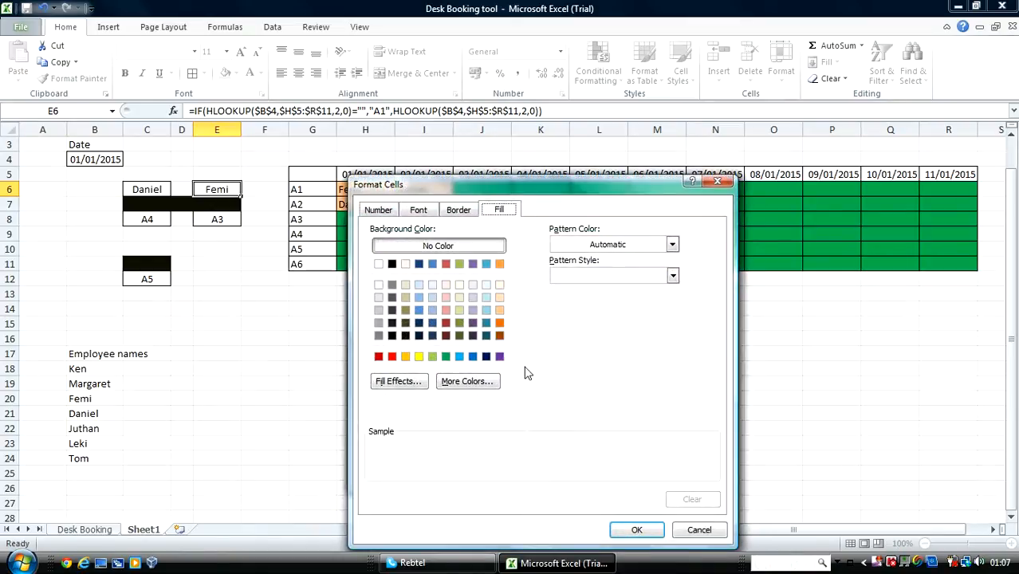
left_click(446, 358)
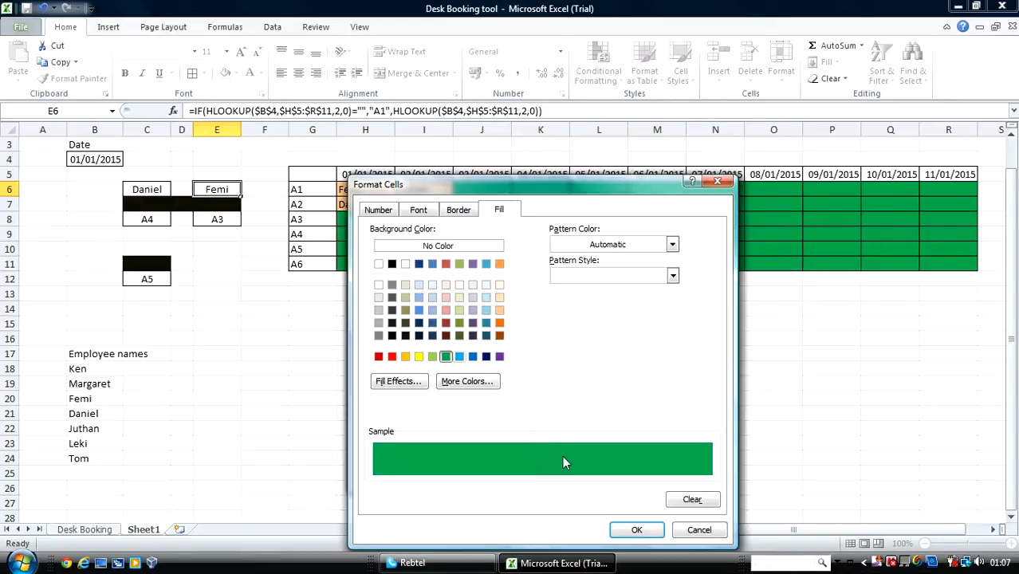
left_click(630, 531)
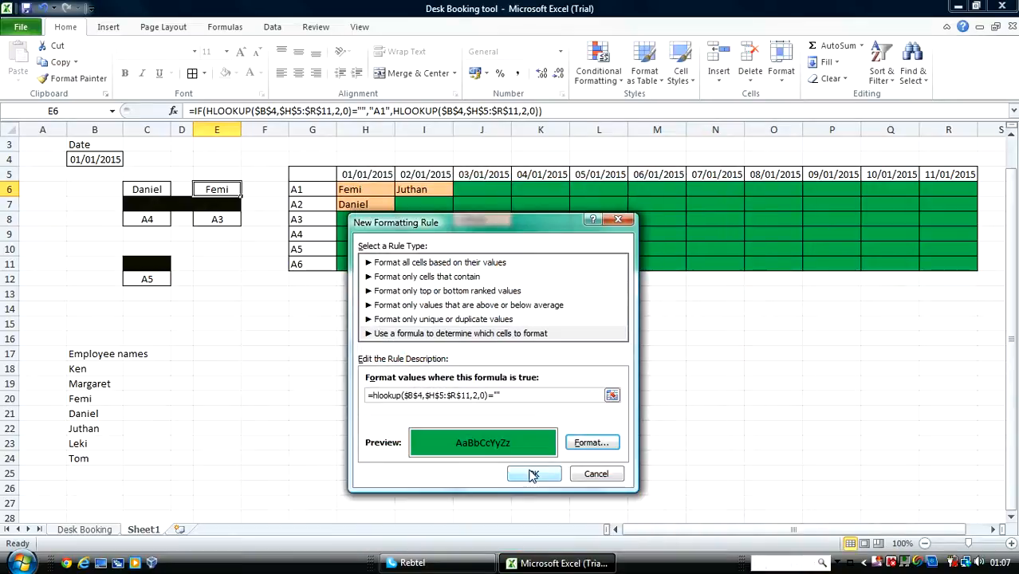
left_click(528, 476)
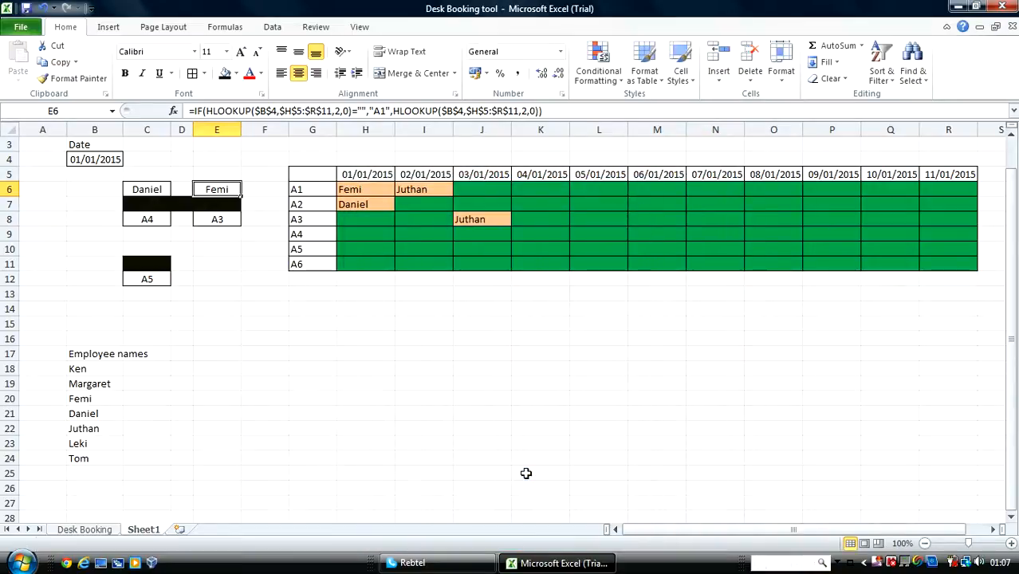
left_click(391, 401)
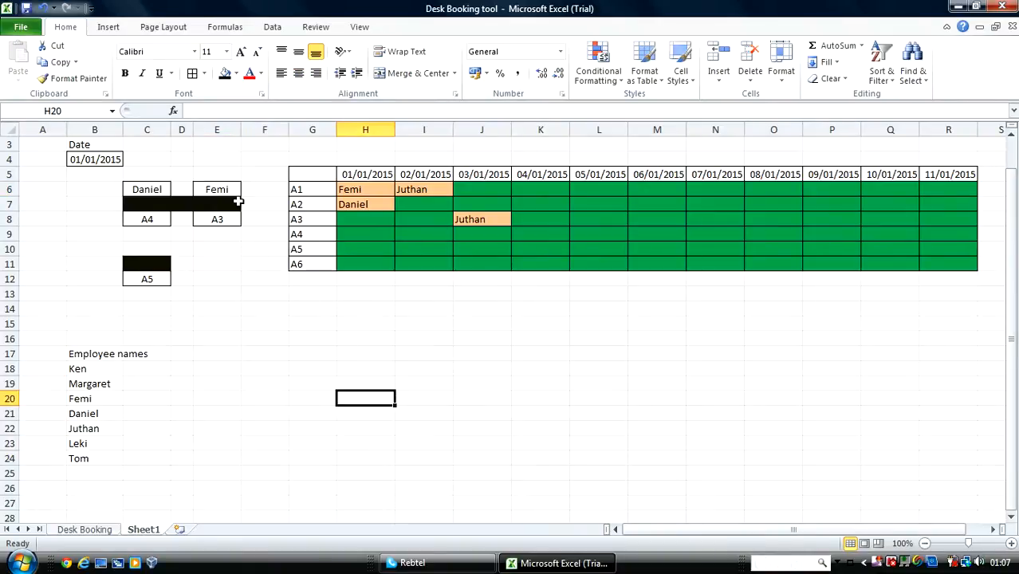
- Test the rule by switching desk A1's booking in H6 to another employee and then clearing that booking
left_click(383, 190)
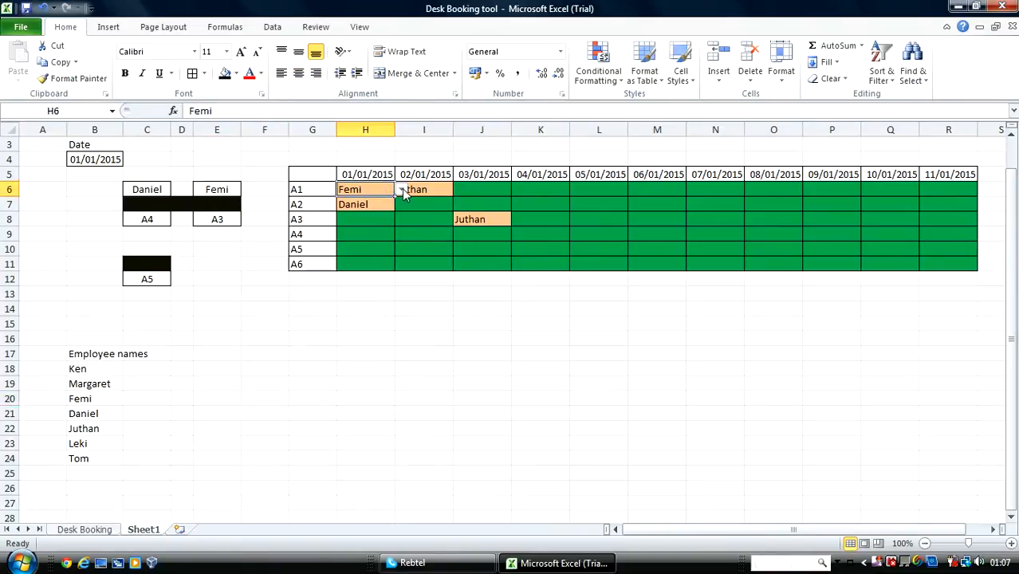
left_click(402, 189)
left_click(374, 240)
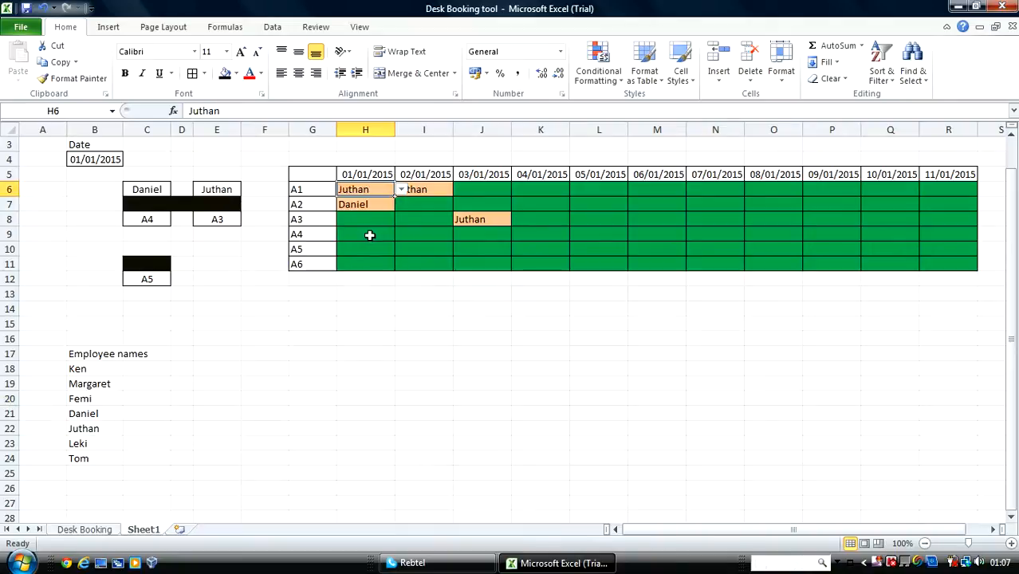
key("Delete")
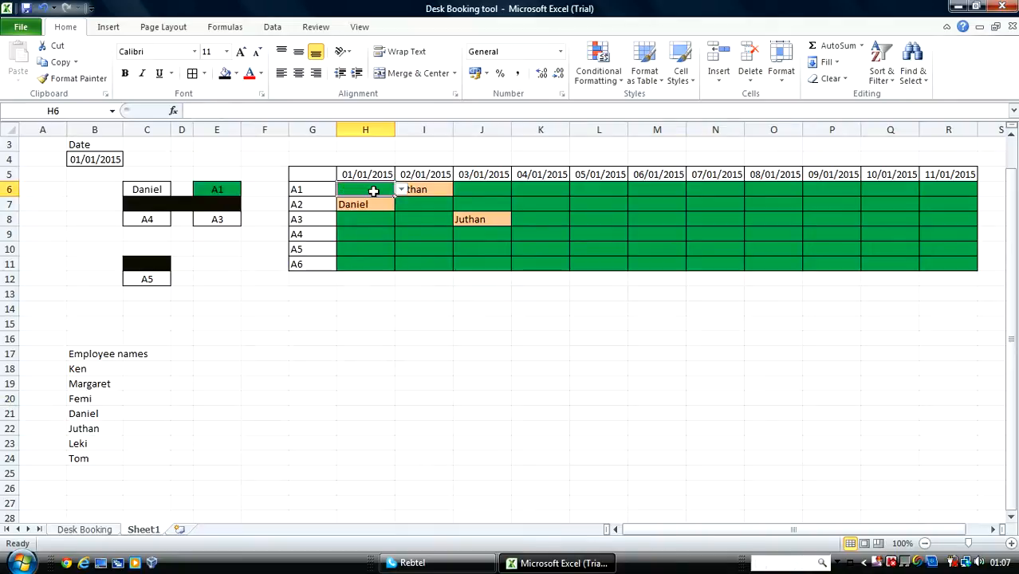
left_click(369, 295)
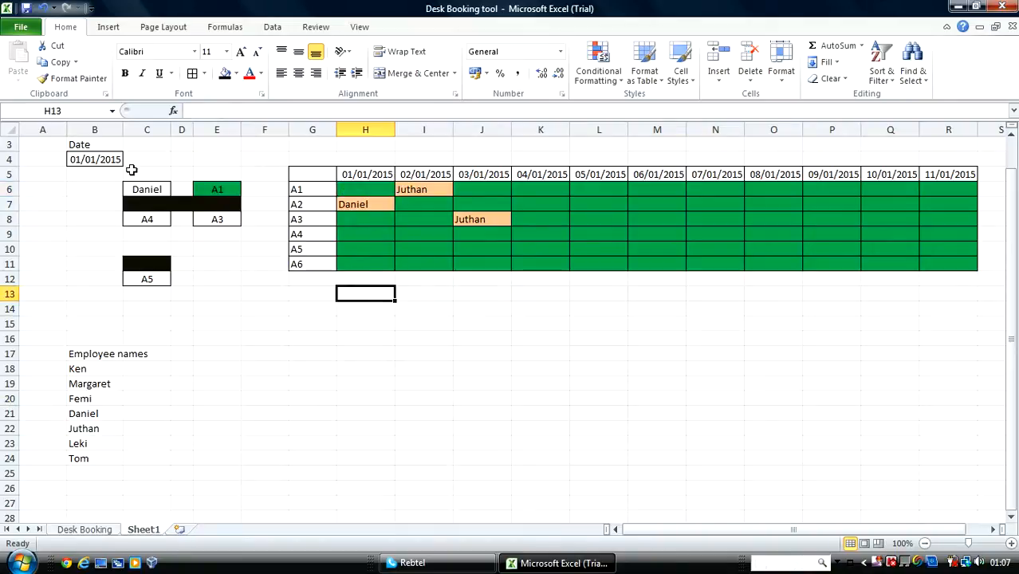
- Fill the seating plan's desk cells E6, C6, C8, E8 and C12 with the recently used orange
left_click(215, 188)
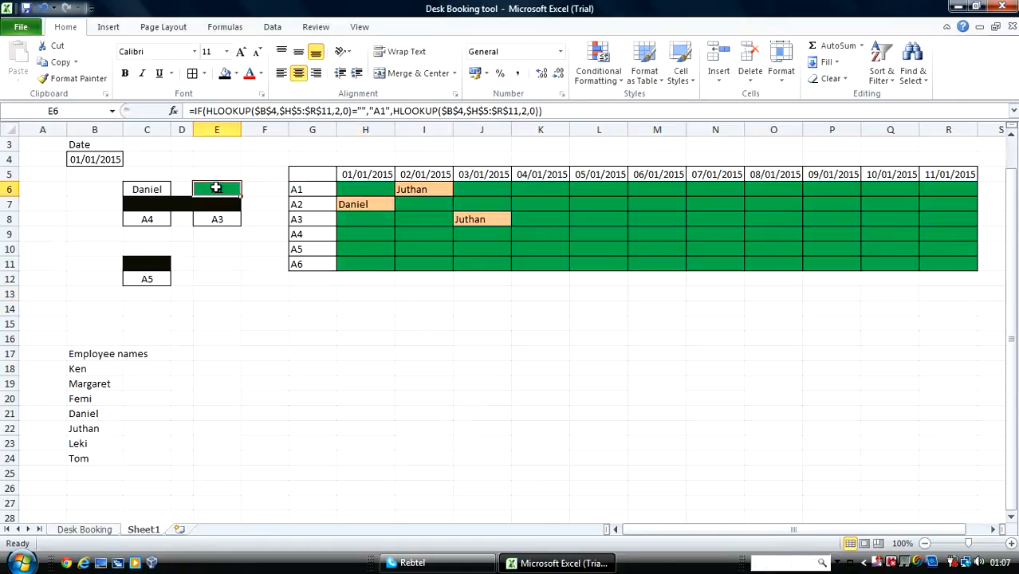
left_click(236, 73)
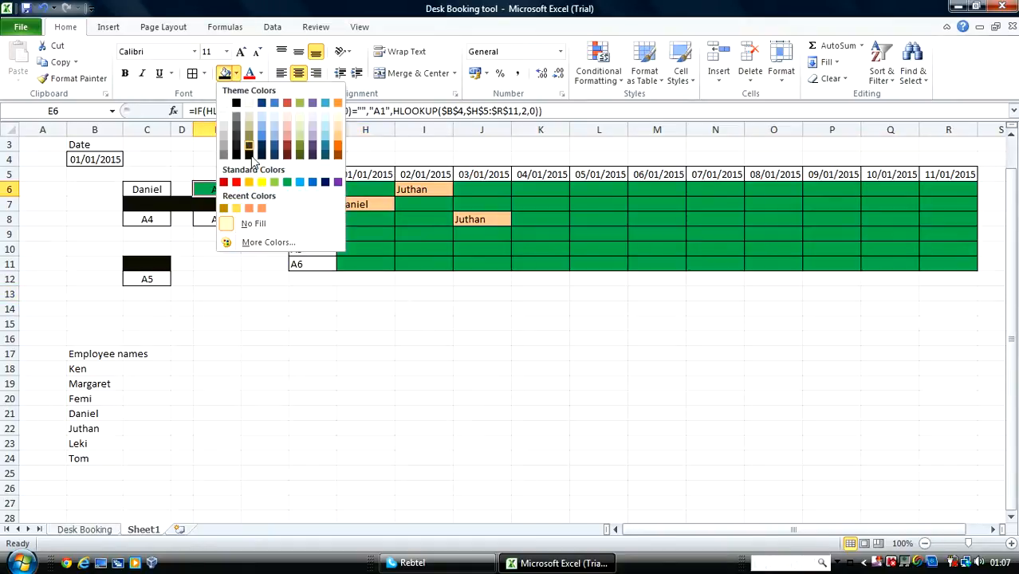
left_click(256, 208)
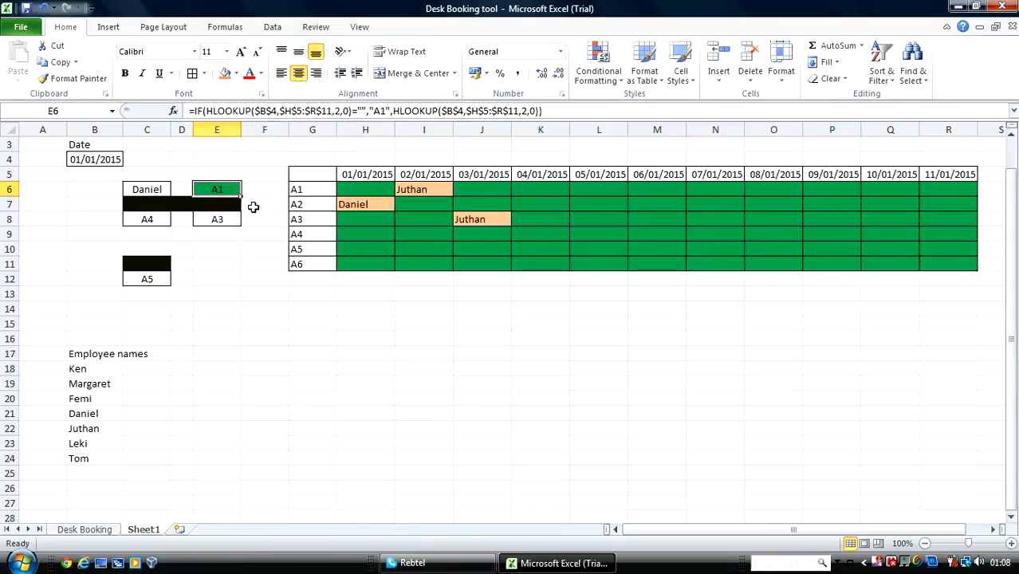
left_click(160, 189)
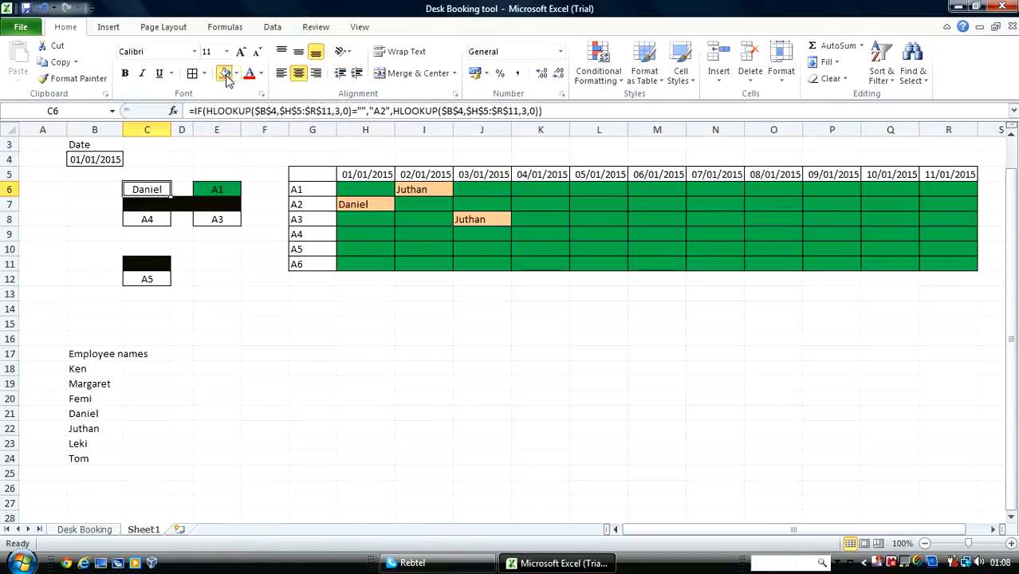
left_click(225, 74)
left_click(162, 223)
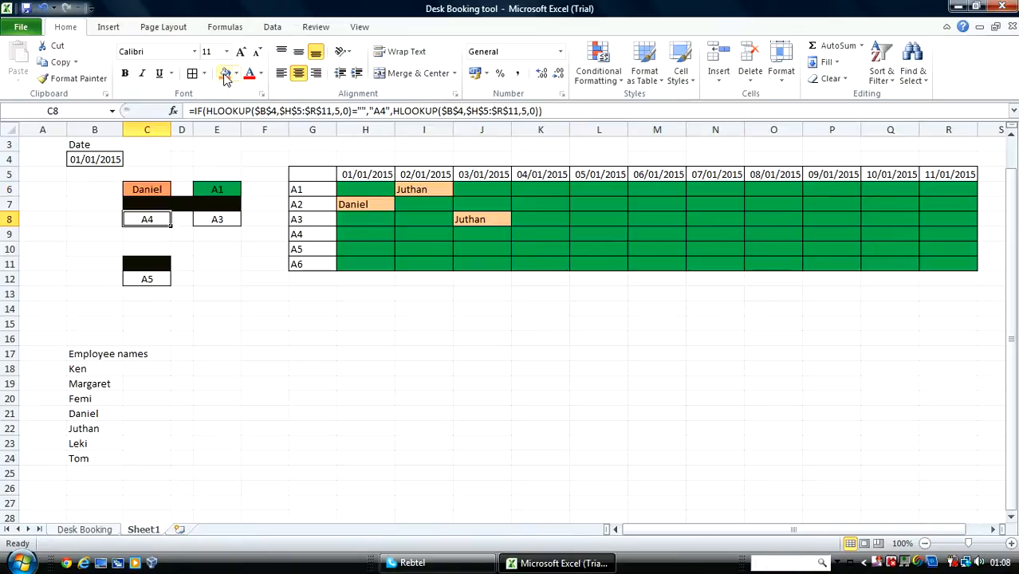
left_click(226, 73)
left_click(221, 219)
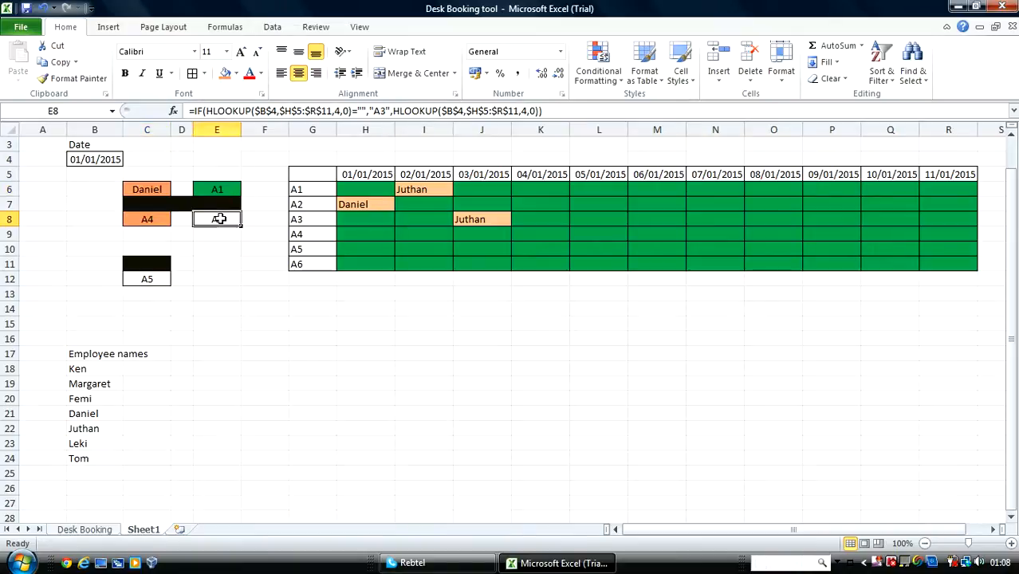
left_click(227, 73)
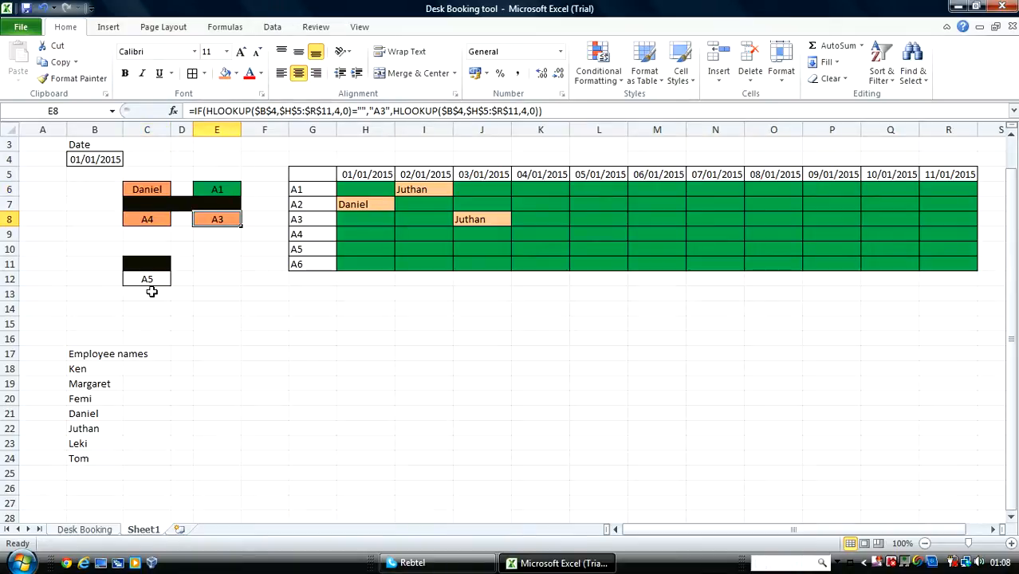
left_click(151, 275)
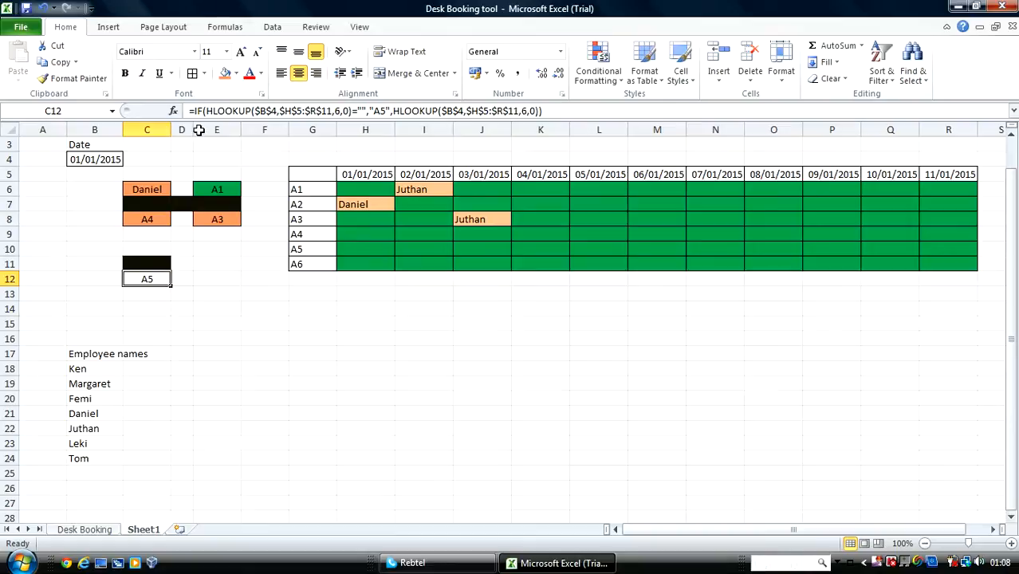
left_click(226, 73)
left_click(252, 267)
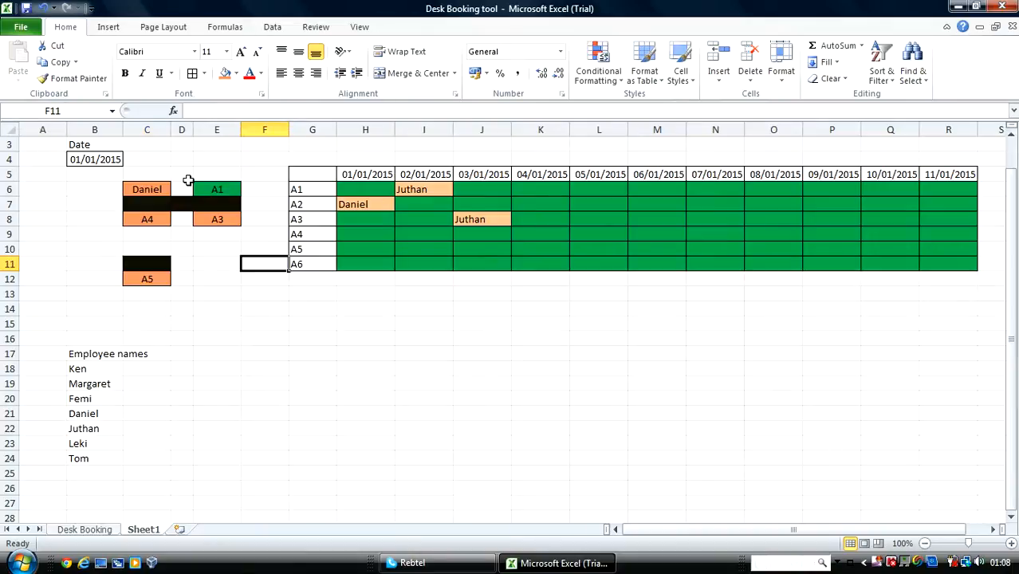
- Book desk A1 for 01/01/2015 by choosing the second employee from the dropdown in H6
left_click(356, 189)
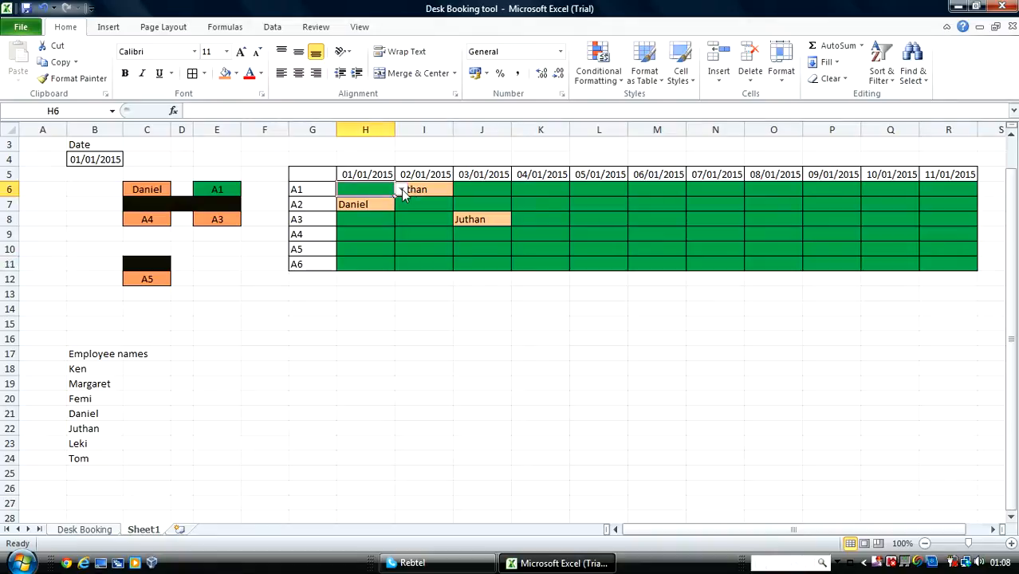
left_click(401, 189)
left_click(367, 213)
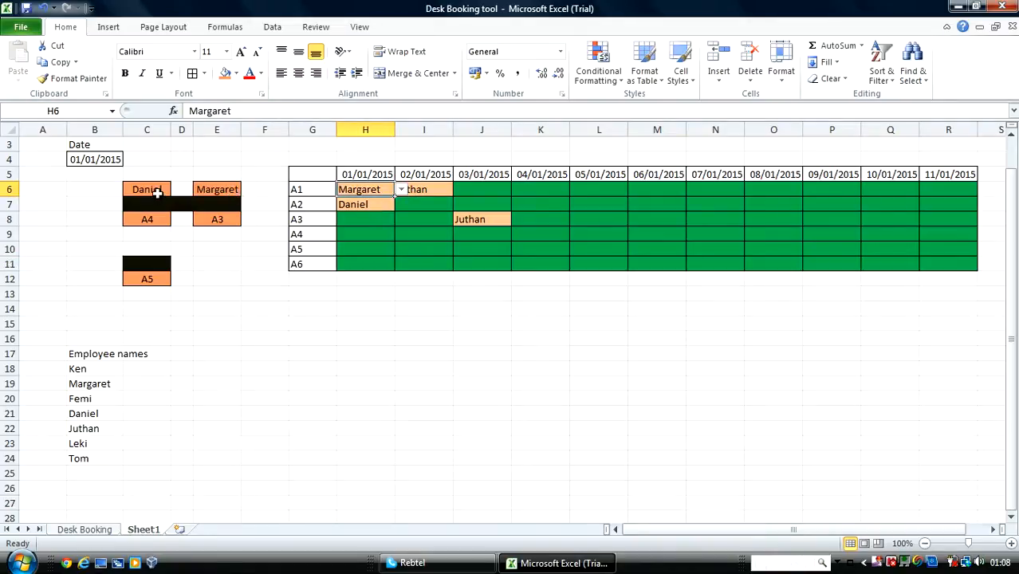
- Copy the formula of E6's conditional formatting rule, leaving the rule itself unedited
left_click(157, 192)
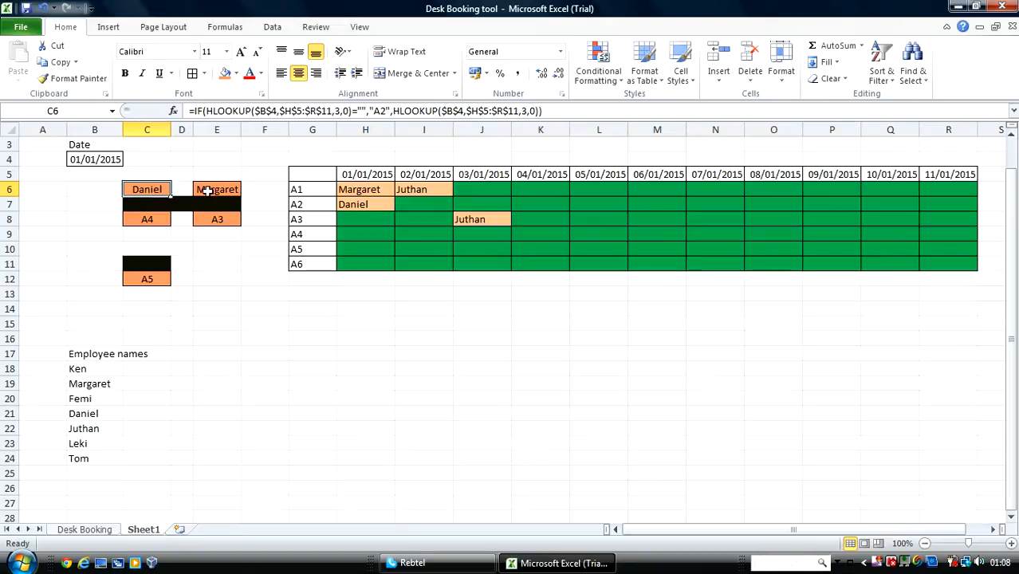
left_click(206, 189)
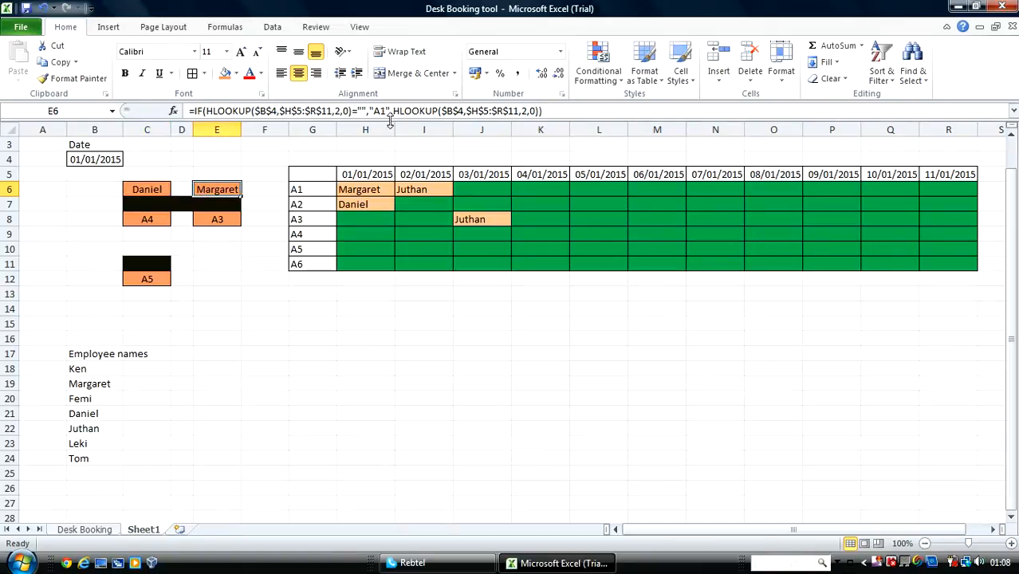
left_click(602, 84)
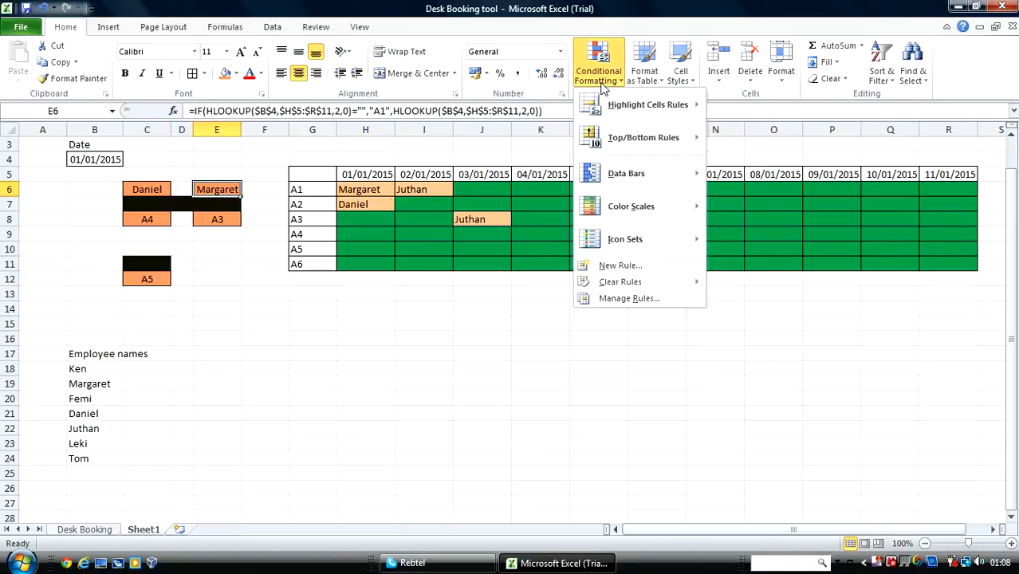
left_click(630, 298)
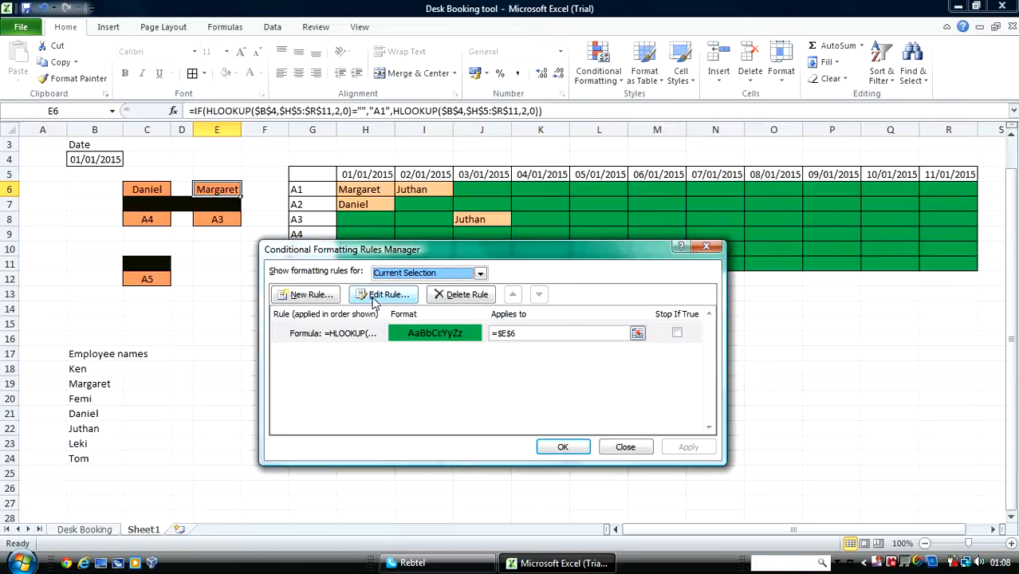
left_click(374, 300)
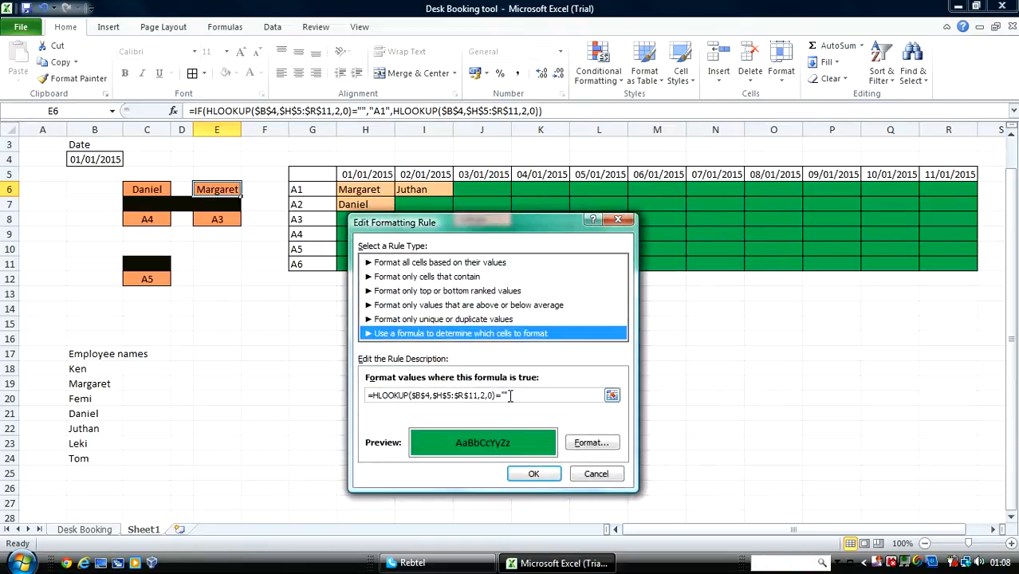
left_click_drag(509, 395, 369, 399)
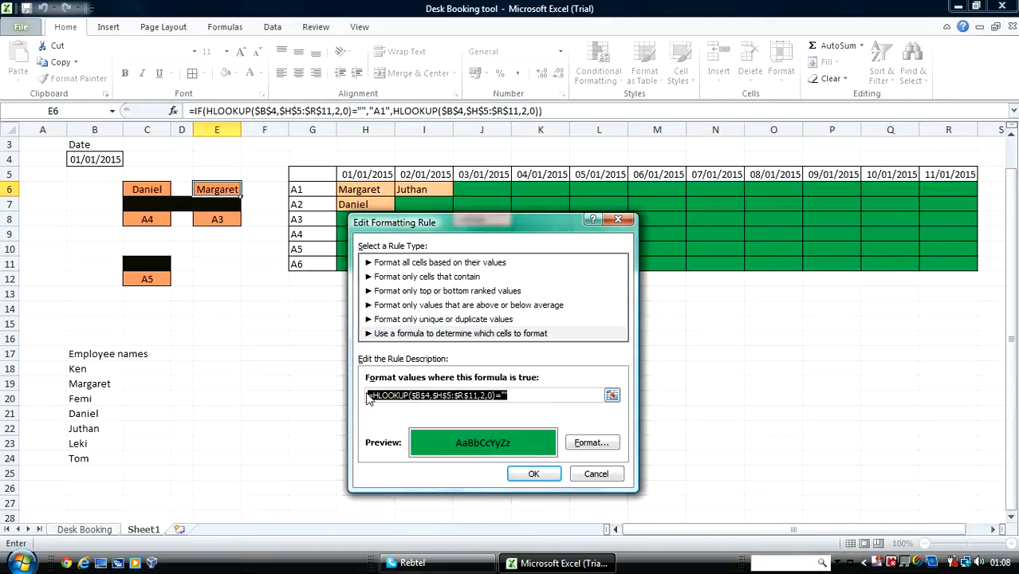
key("ctrl+c")
key("Escape")
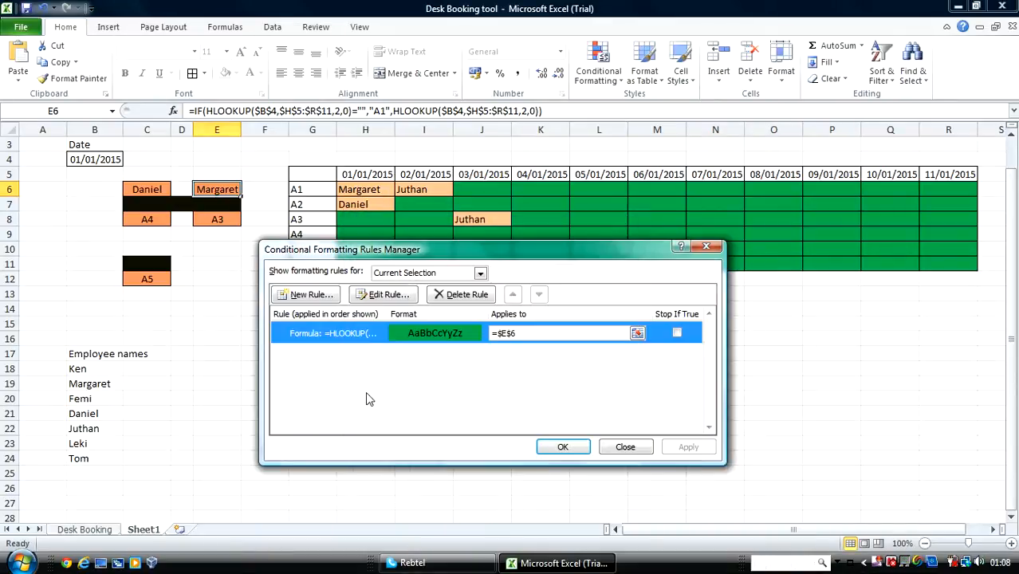
left_click(624, 447)
- Create a formula-based formatting rule for C6 from the copied formula with row index 3, making it =HLOOKUP($B$4,$H$5:$R$11,3,0)=""
left_click(143, 189)
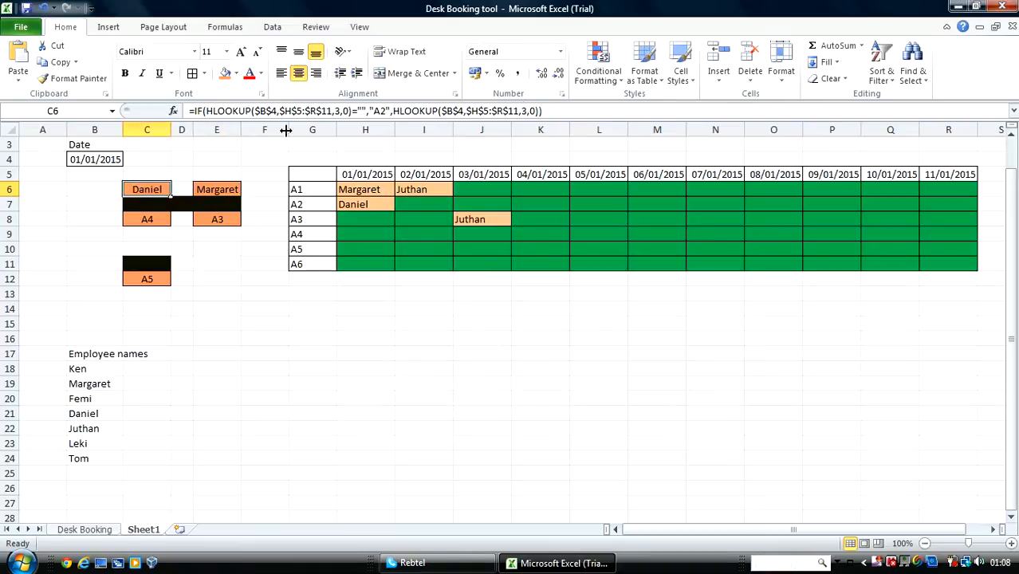
left_click(596, 70)
mouse_move(652, 283)
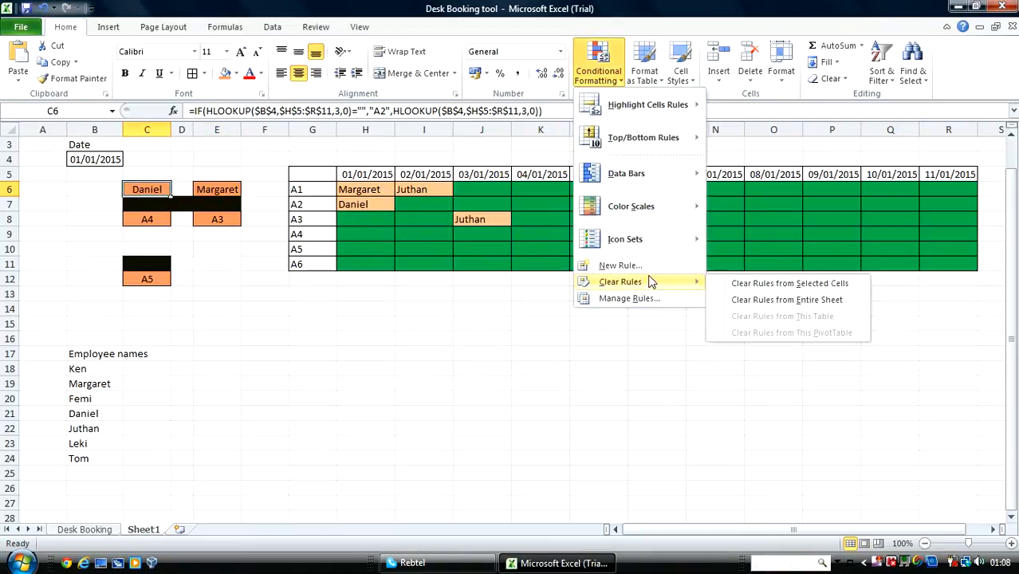
left_click(647, 268)
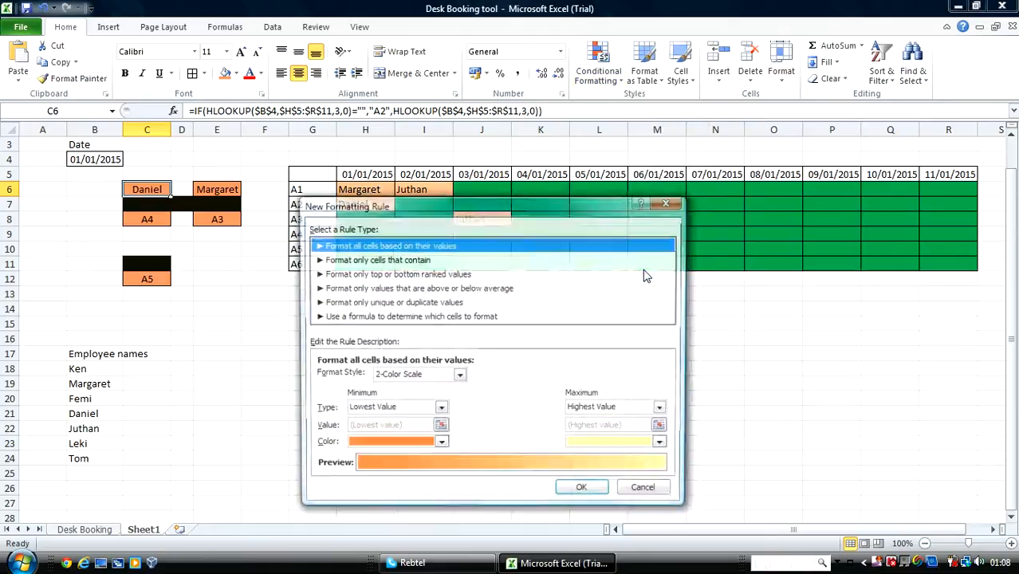
left_click(428, 317)
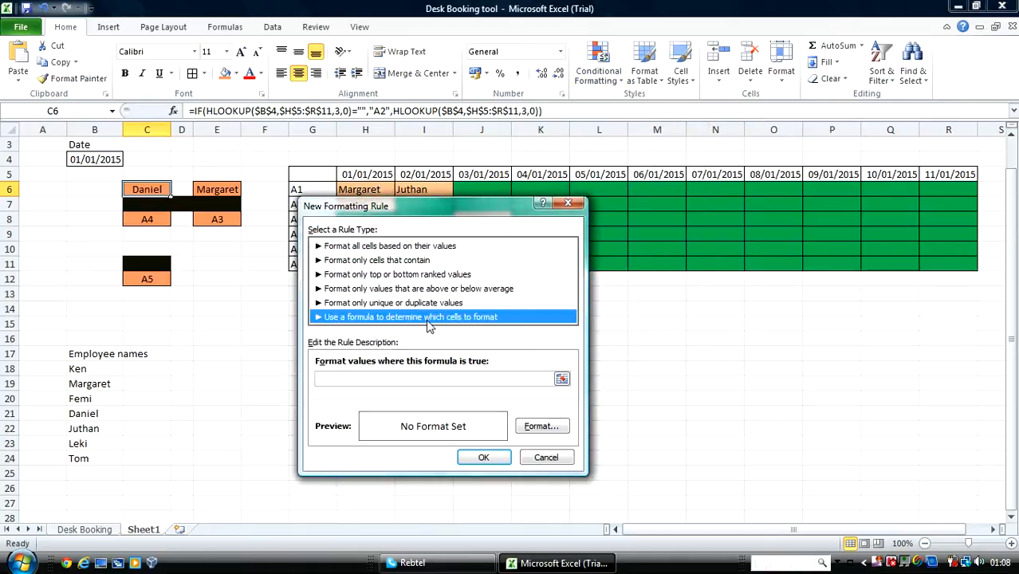
left_click(393, 380)
key("ctrl+v")
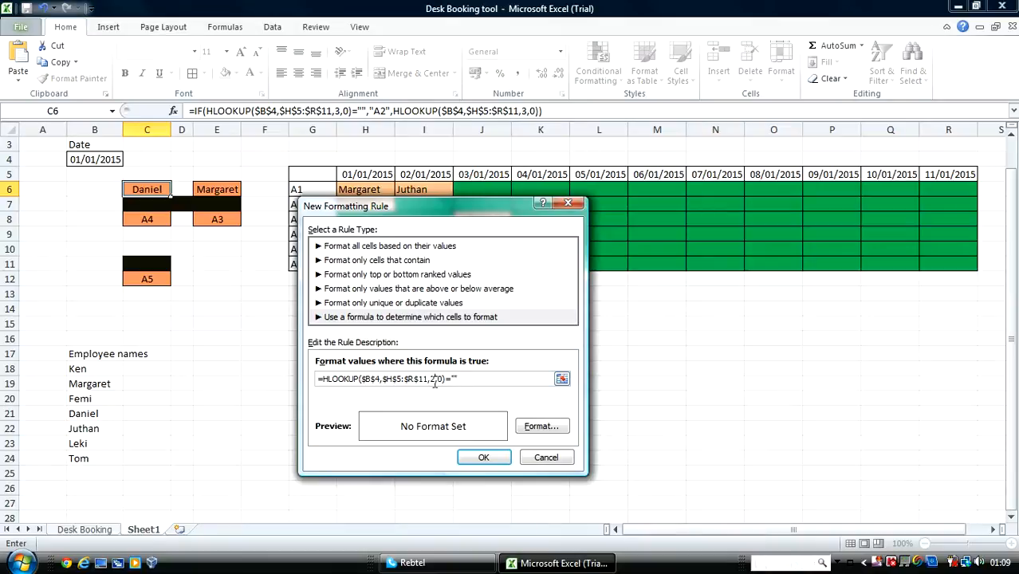
key("BackSpace")
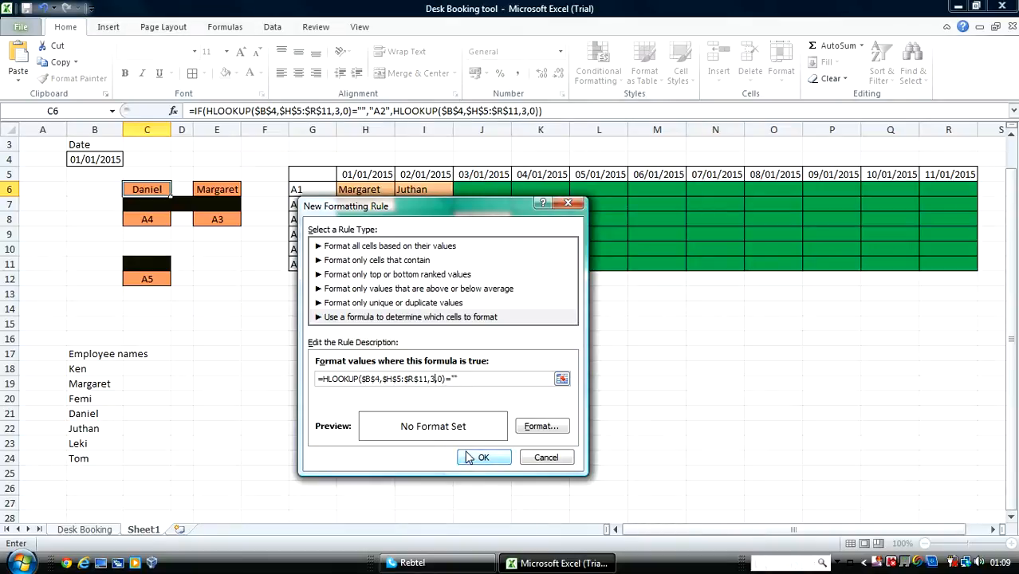
- Give C6's new formatting rule a green background fill and apply the rule
left_click(541, 426)
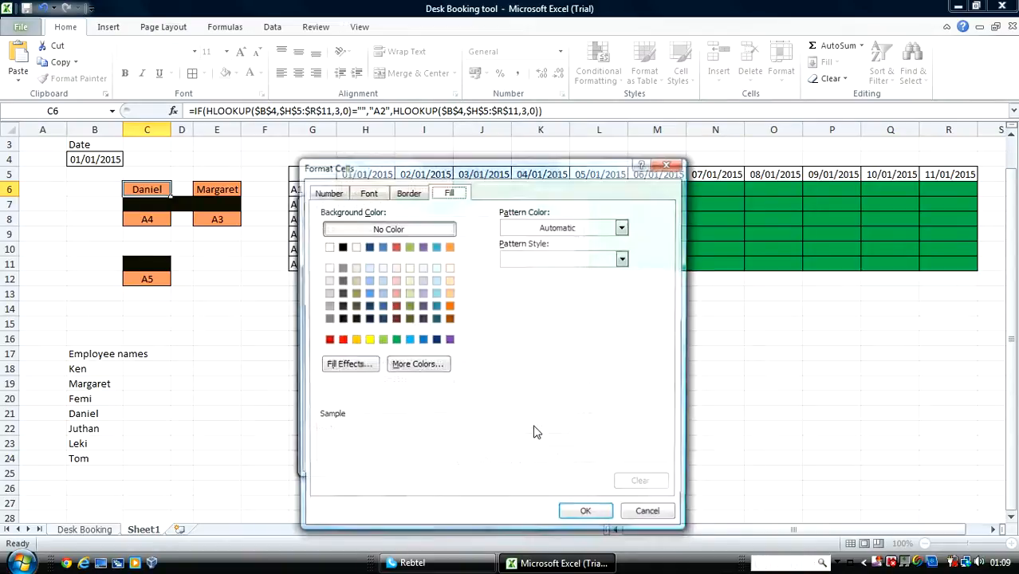
left_click(396, 341)
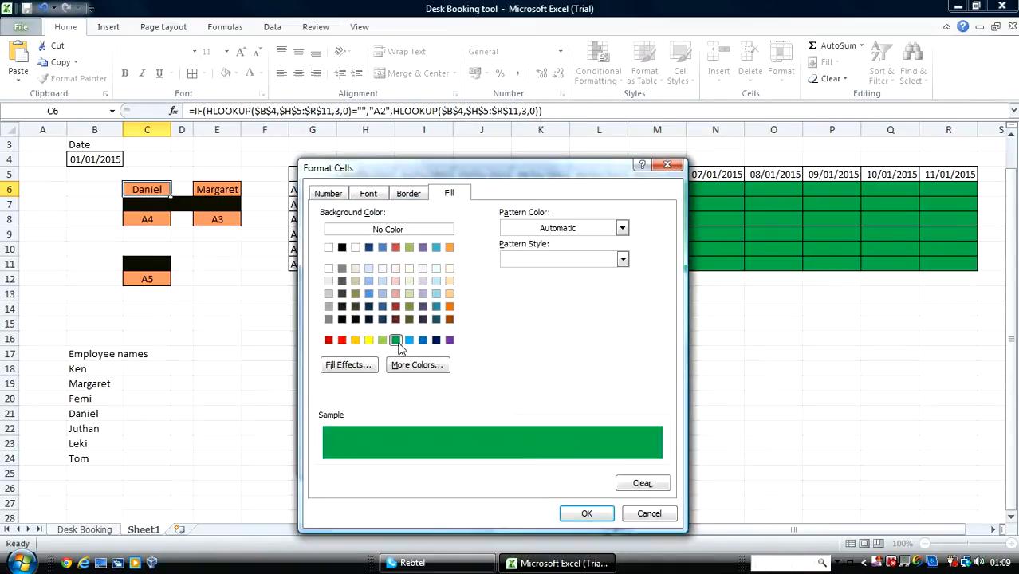
left_click(588, 514)
left_click(483, 456)
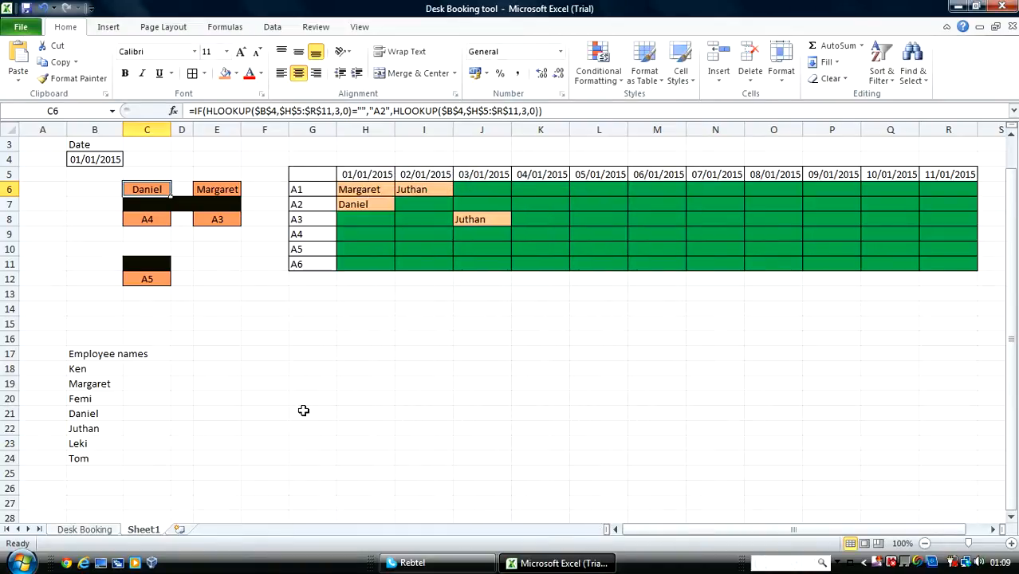
- Test C6's rule by clearing desk A2's booking for 01/01/2015 in H7
left_click(302, 410)
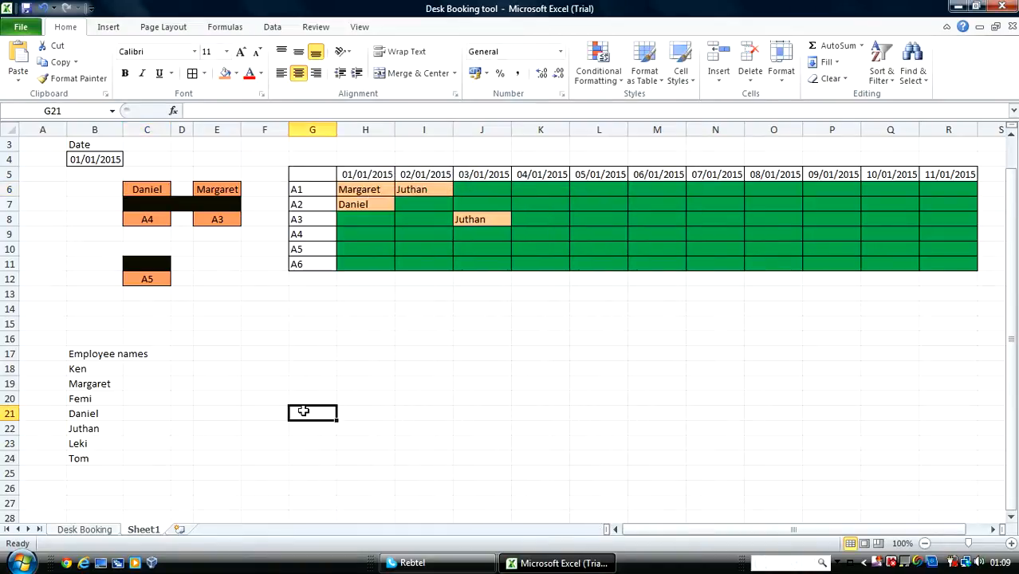
left_click(369, 206)
key("Delete")
left_click(367, 303)
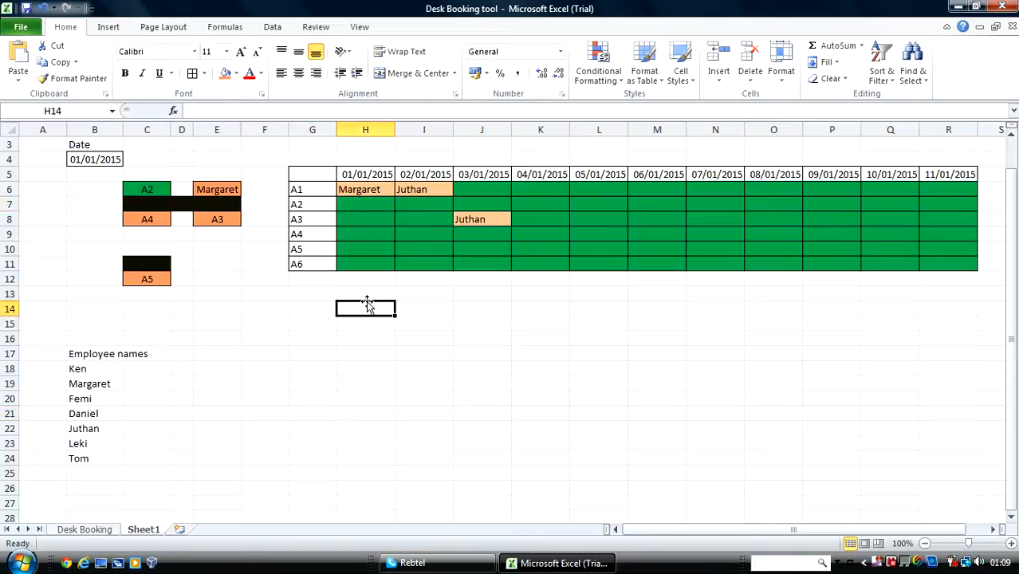
- Copy C6's formatting to desk cell C8 and from there to E8 with Format Painter
left_click(146, 191)
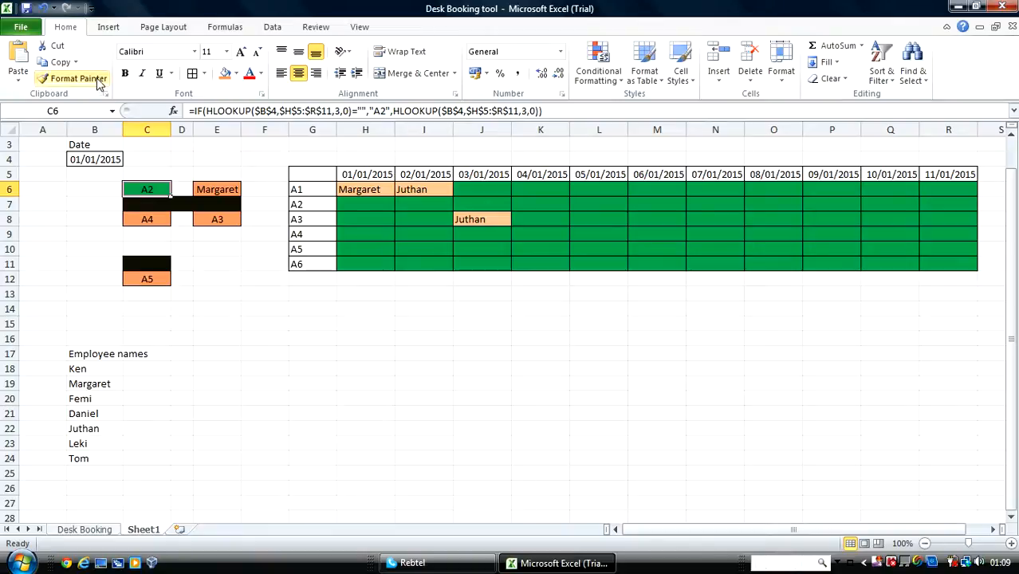
left_click(97, 82)
left_click(149, 220)
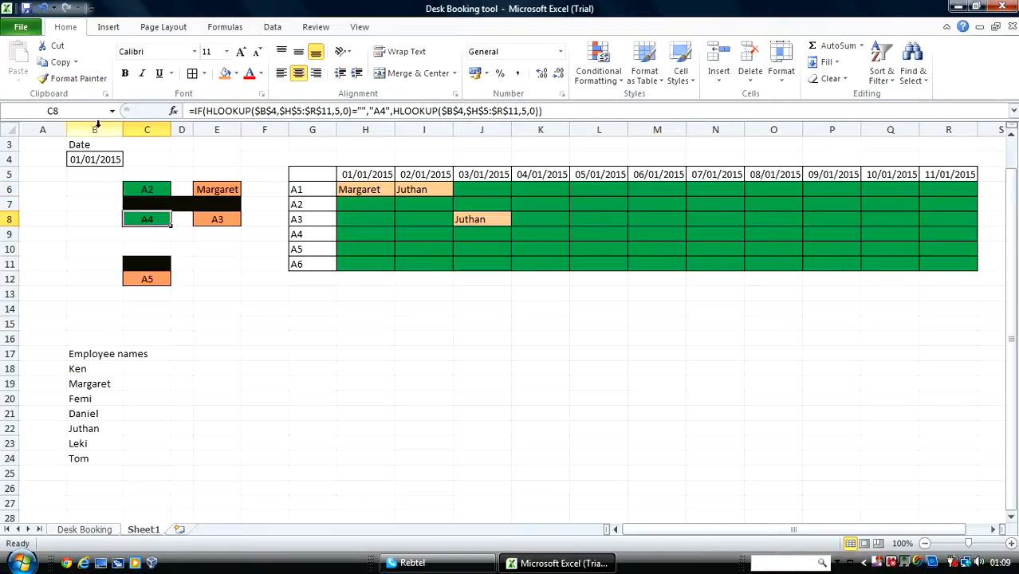
left_click(94, 80)
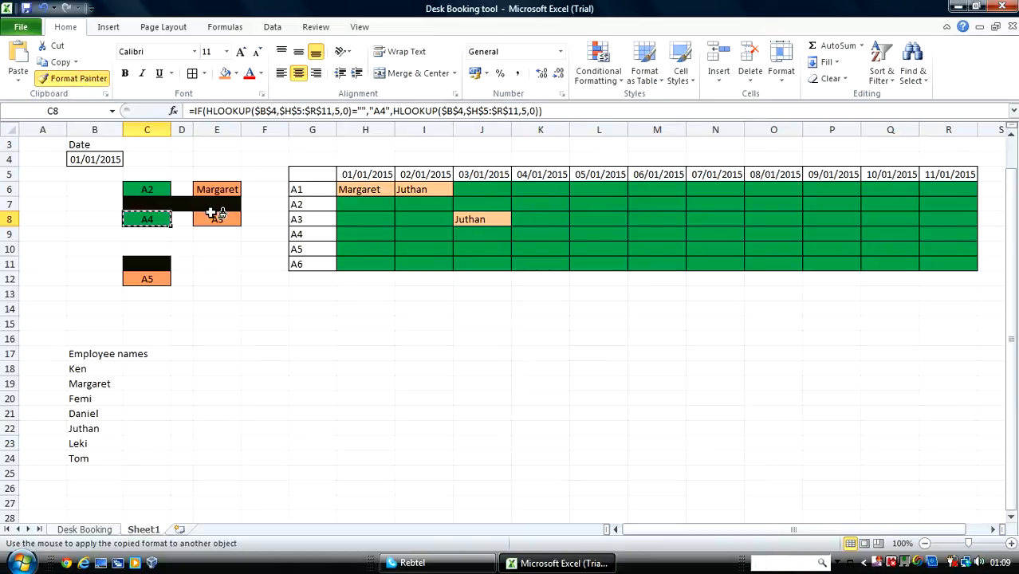
left_click(215, 219)
- Copy E8's formatting, including its conditional rule, to desk cell C12 with Format Painter
left_click(86, 79)
left_click(145, 279)
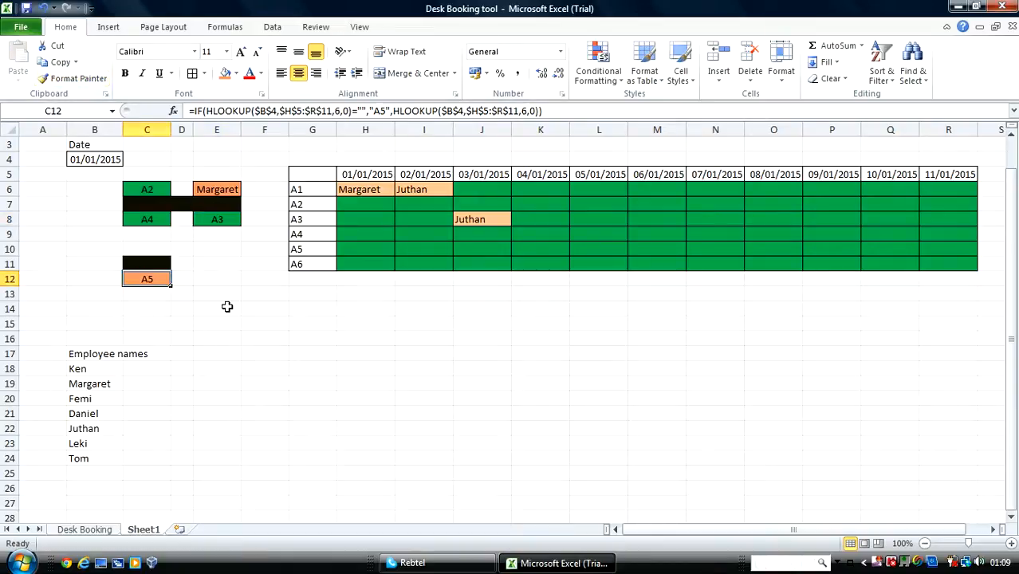
left_click(201, 221)
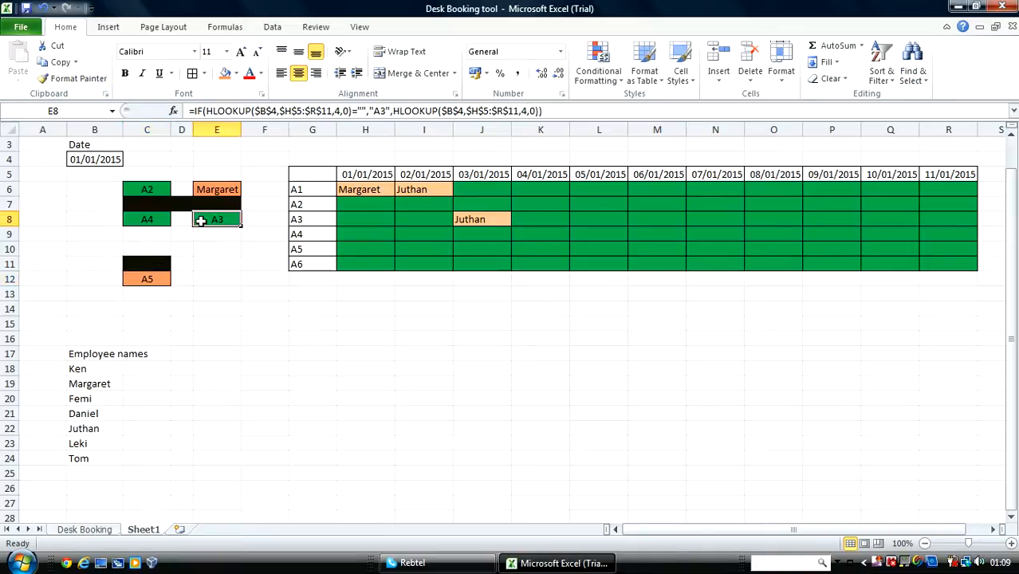
left_click(80, 79)
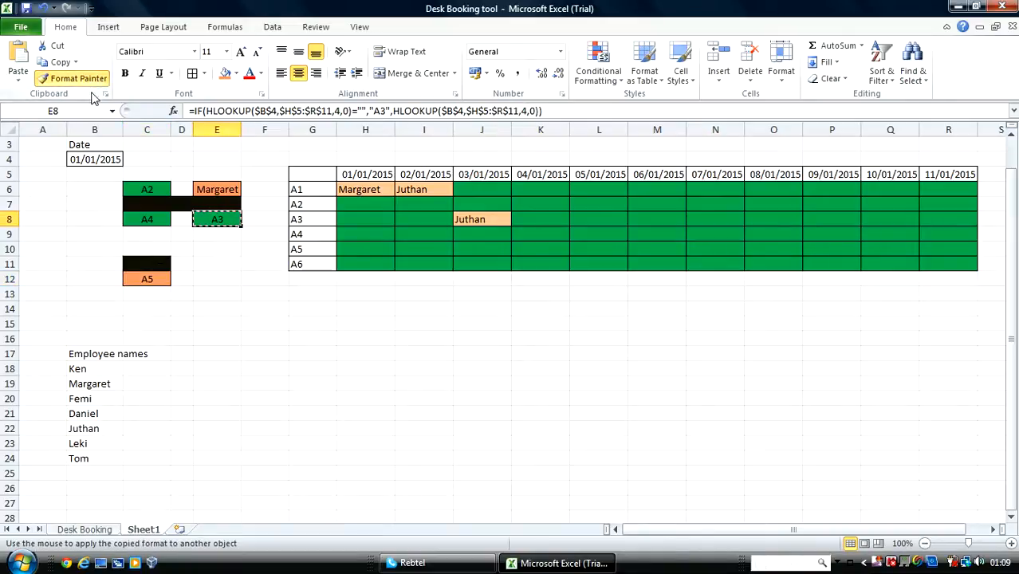
left_click(152, 285)
left_click(207, 312)
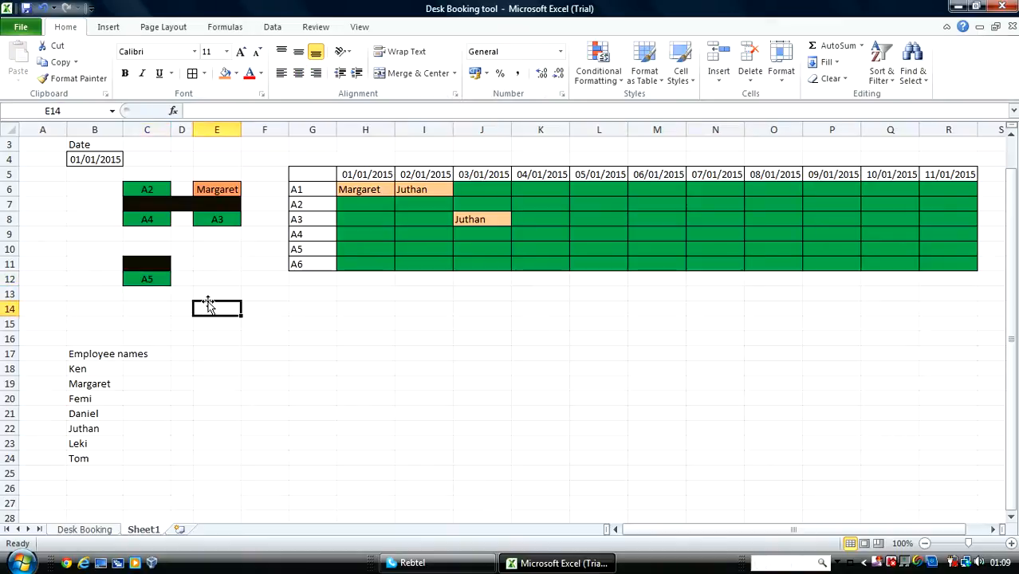
- Test the seating plan by booking desk A3 for 01/01/2015 in H8 with the fifth employee in the dropdown list
left_click(346, 223)
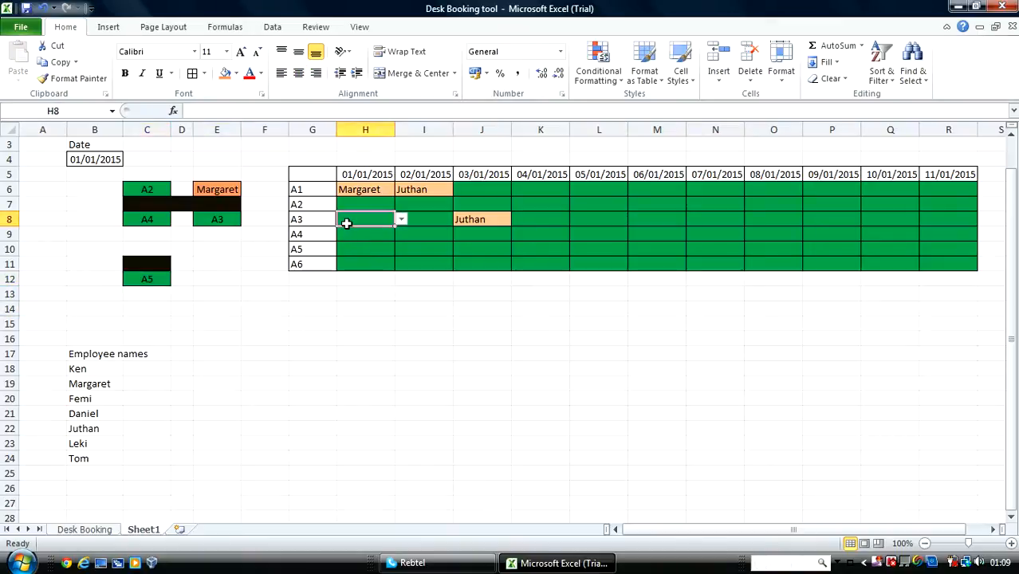
left_click(401, 219)
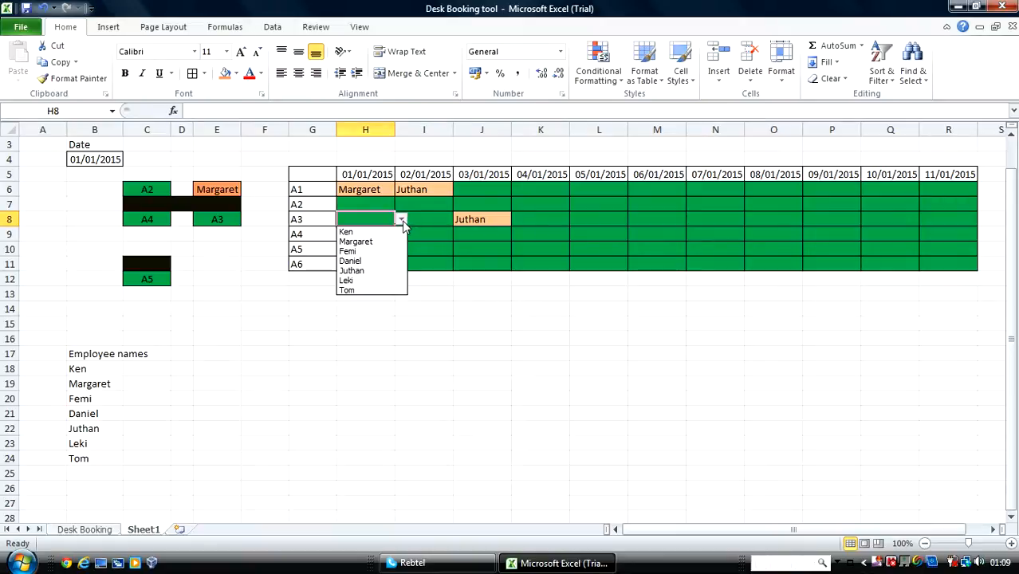
left_click(368, 271)
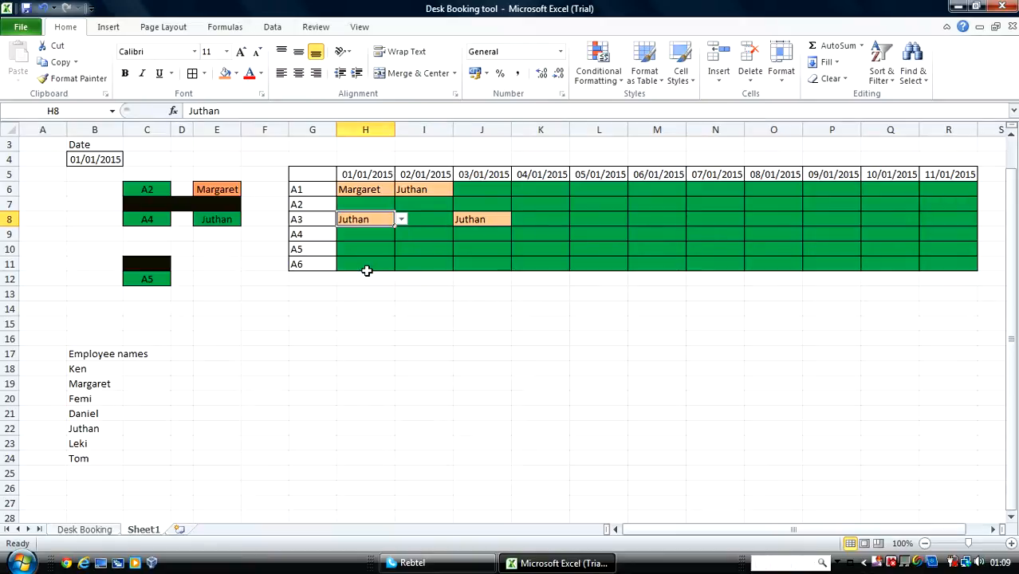
left_click(304, 268)
left_click(220, 247)
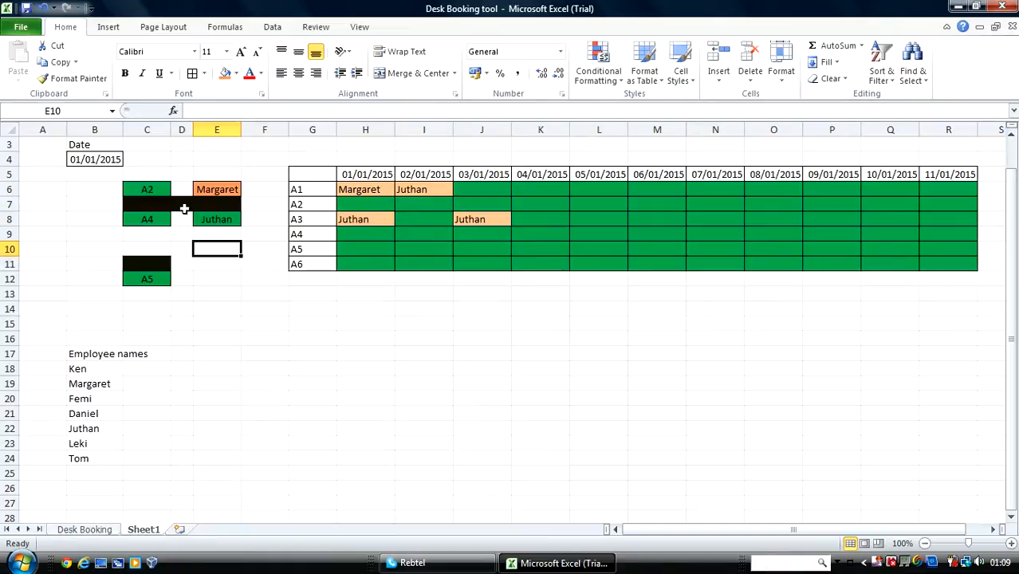
- Book desk A2 for 01/01/2015 in H7 with the third employee in the dropdown list
left_click(369, 205)
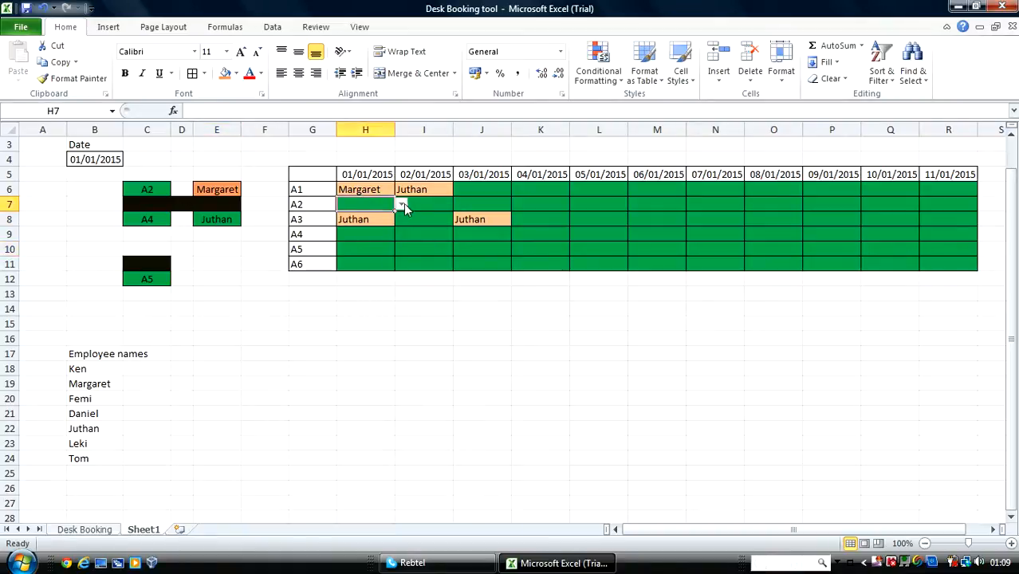
left_click(401, 204)
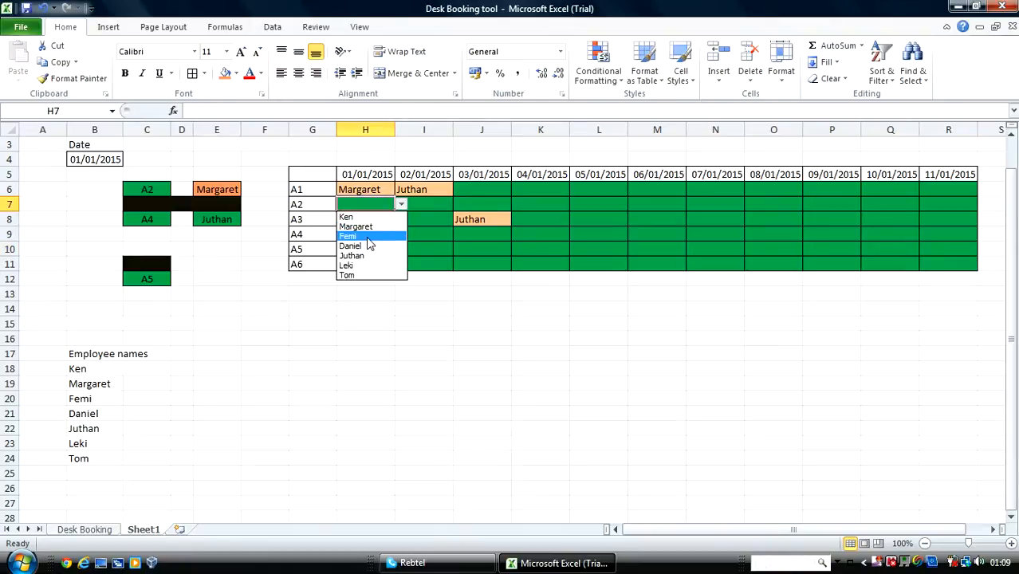
left_click(365, 237)
left_click(296, 296)
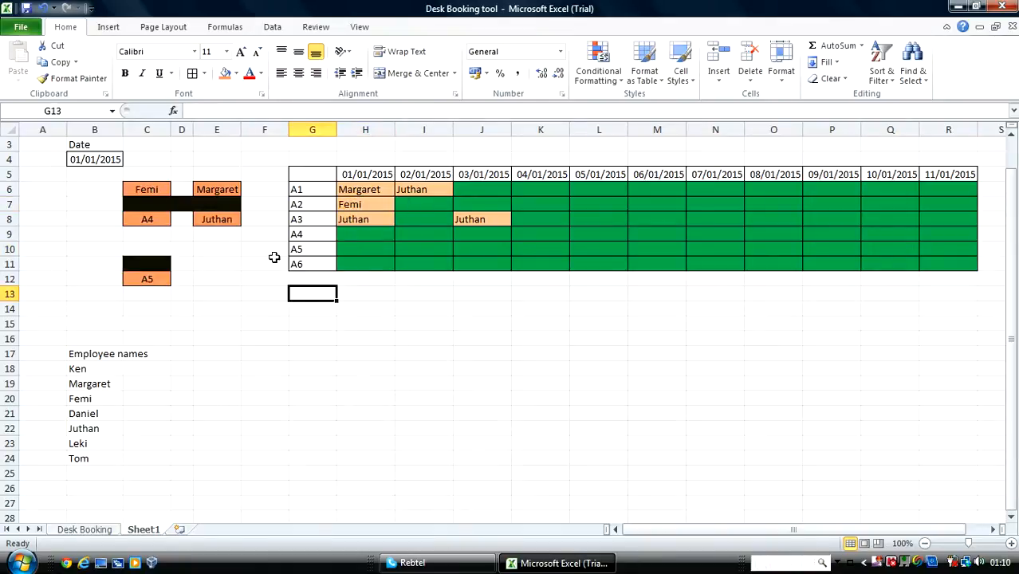
- Edit E8's conditional formatting rule to use row index 4, making it =HLOOKUP($B$4,$H$5:$R$11,4,0)="", and apply it
left_click(205, 220)
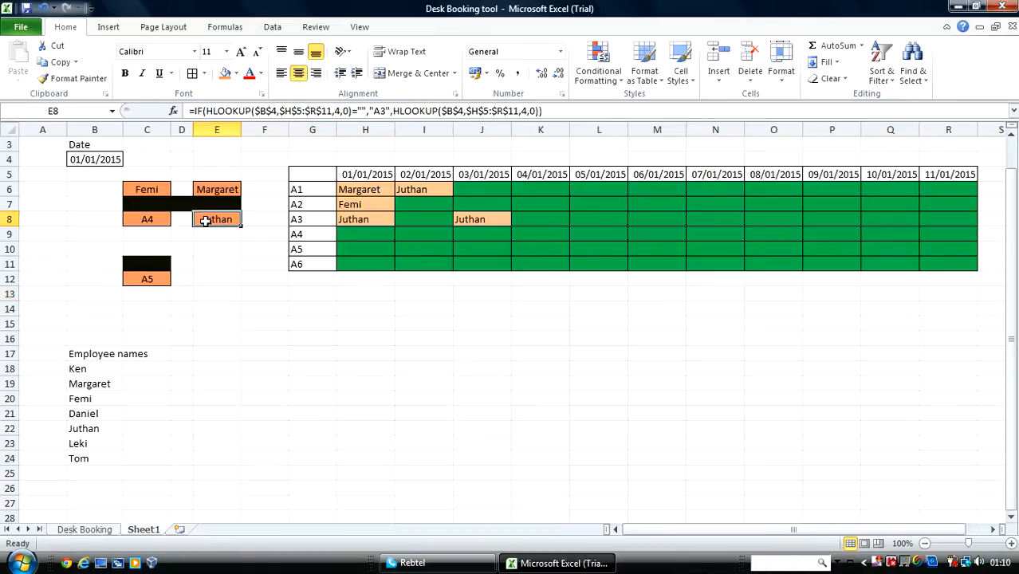
left_click(597, 80)
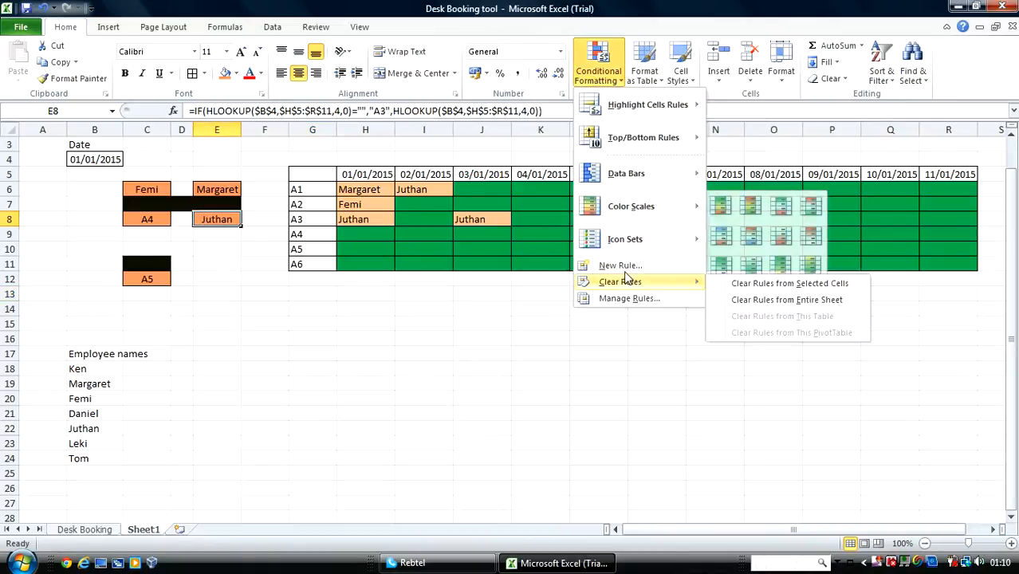
left_click(627, 296)
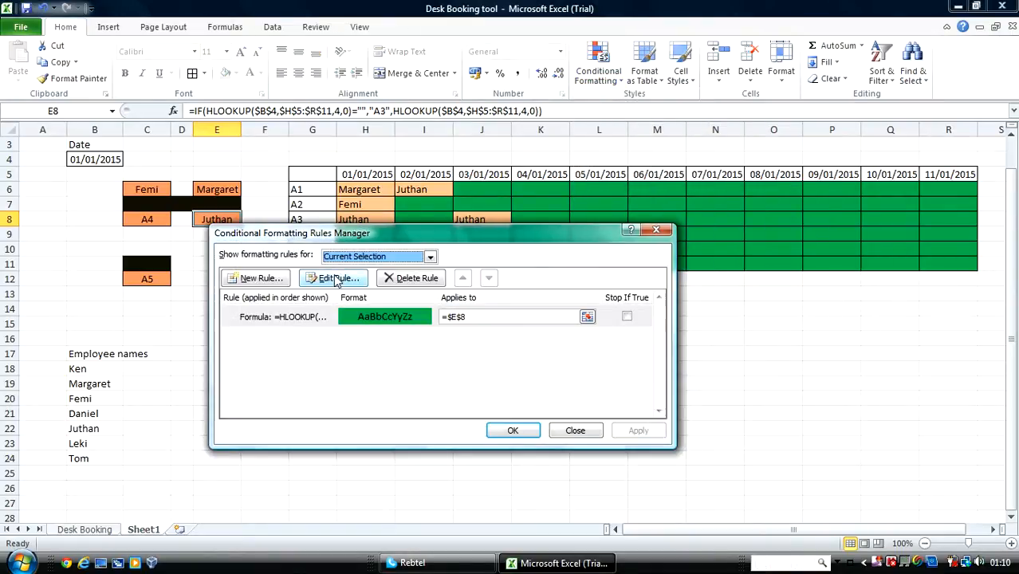
left_click(336, 279)
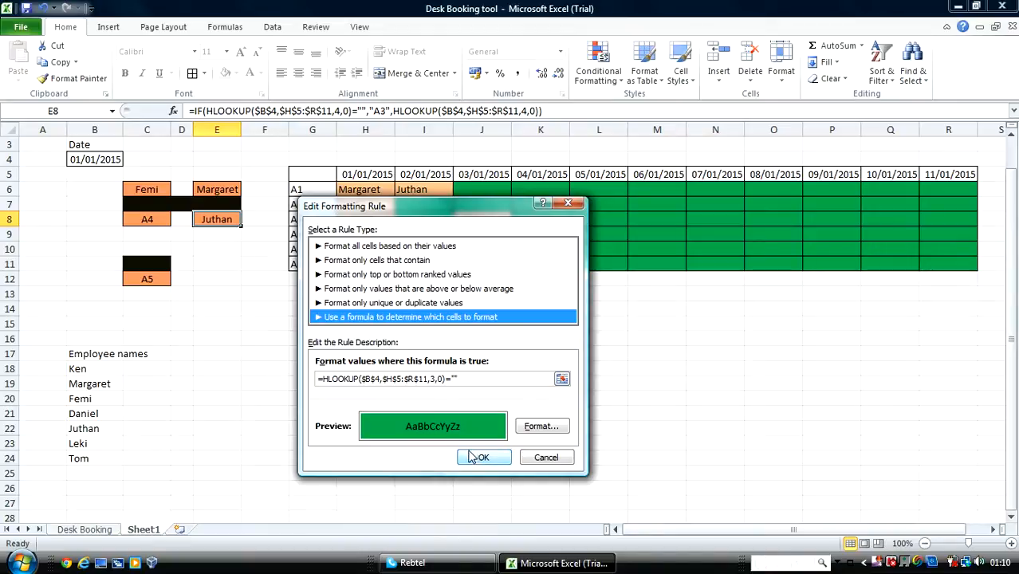
left_click_drag(464, 204, 596, 276)
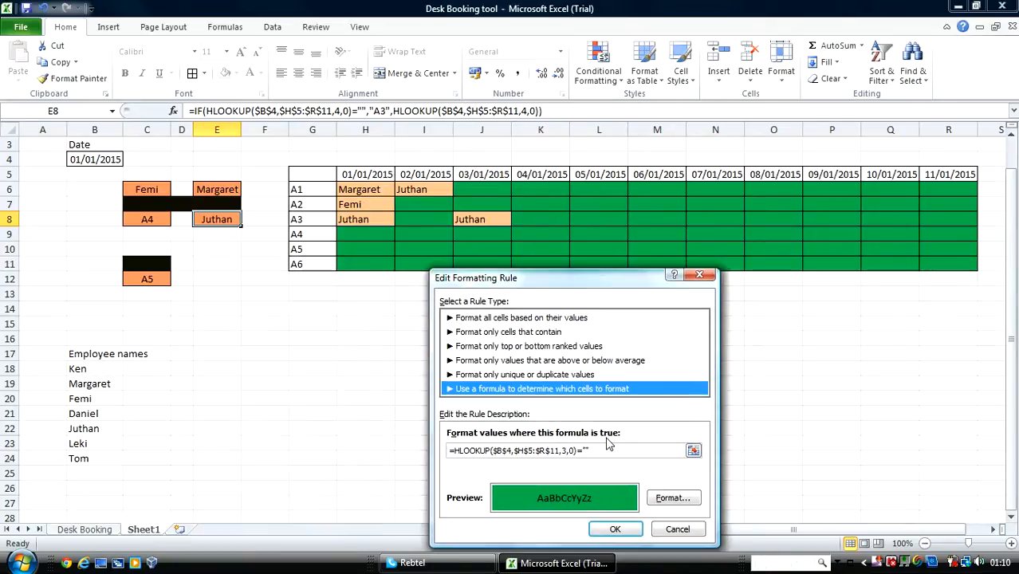
left_click(567, 449)
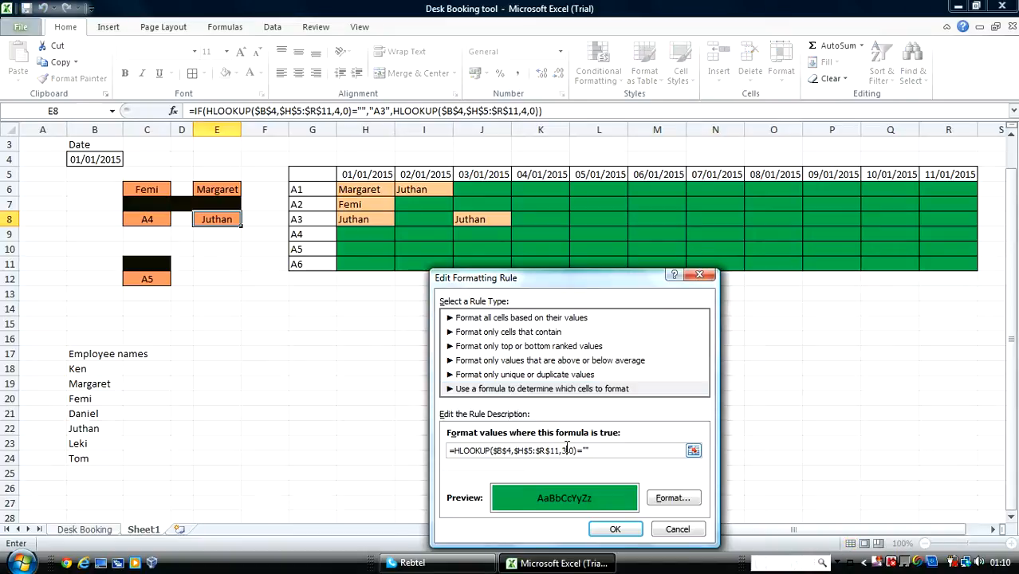
key("BackSpace")
type("4")
left_click(611, 529)
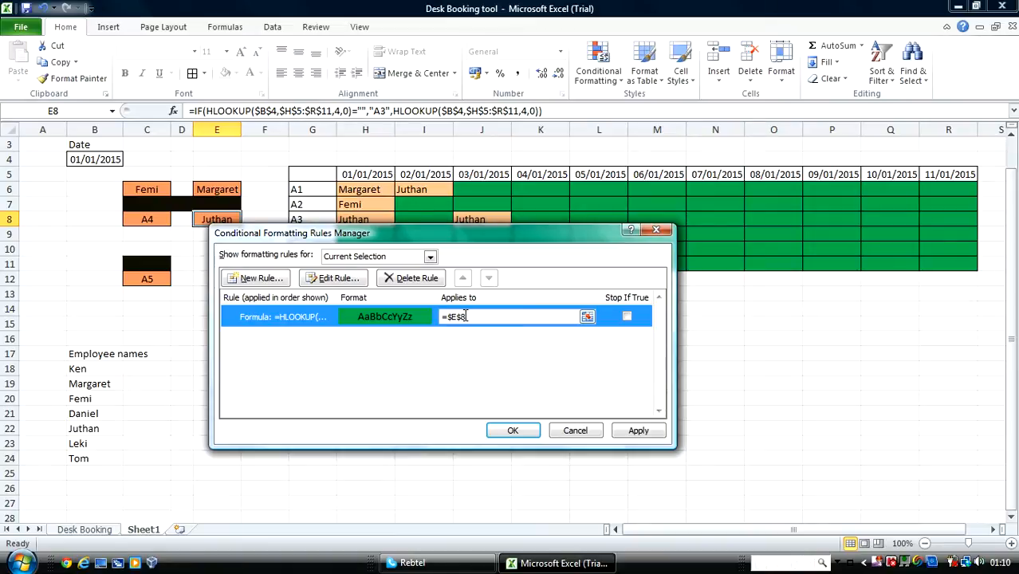
left_click(512, 429)
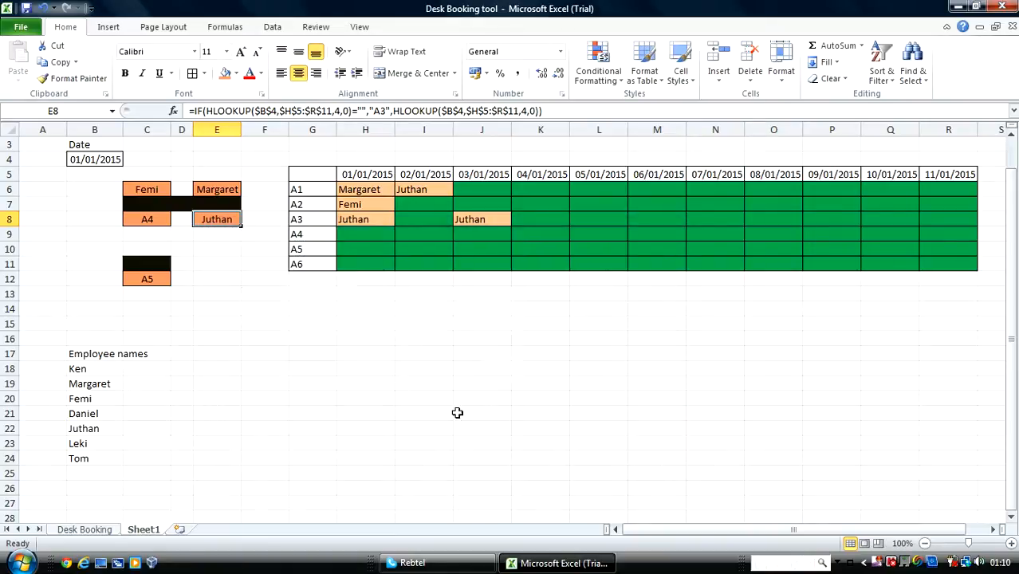
- Test E8's rule by clearing desk A3's booking for 01/01/2015 in H8
left_click(391, 395)
left_click(363, 223)
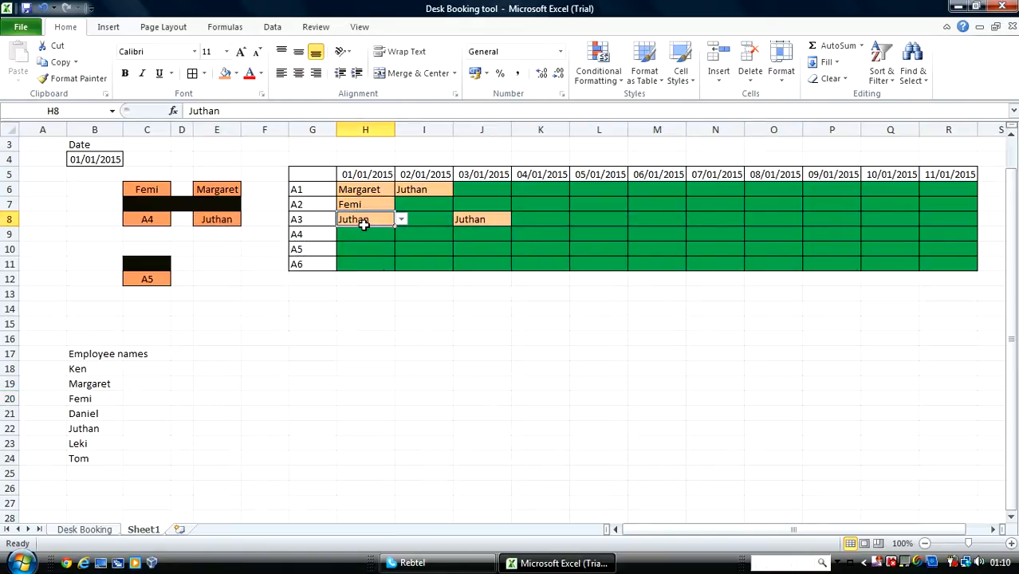
key("Delete")
left_click(355, 278)
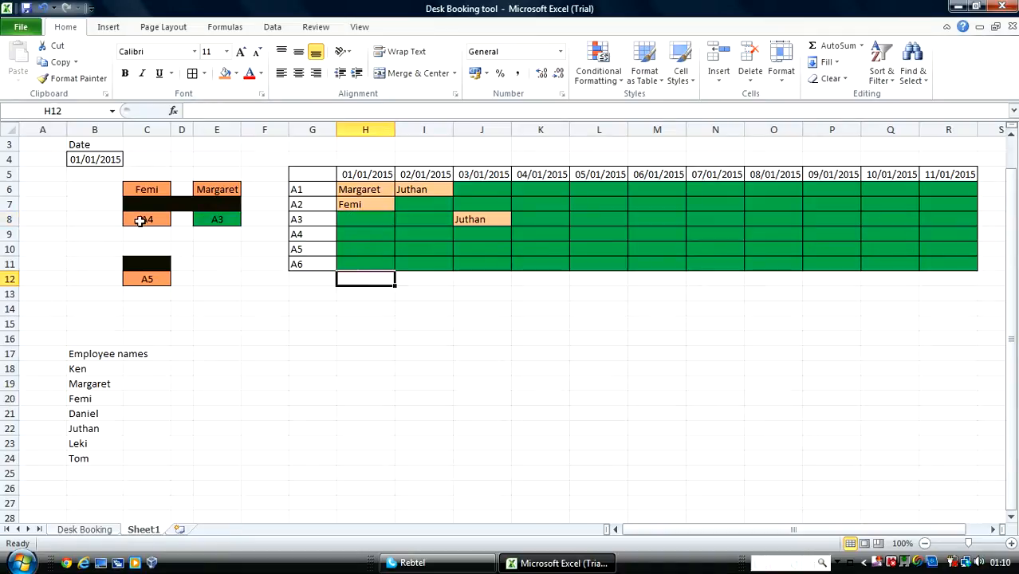
- Edit C8's conditional formatting rule to use row index 5, making it =HLOOKUP($B$4,$H$5:$R$11,5,0)="", and apply it
left_click(140, 222)
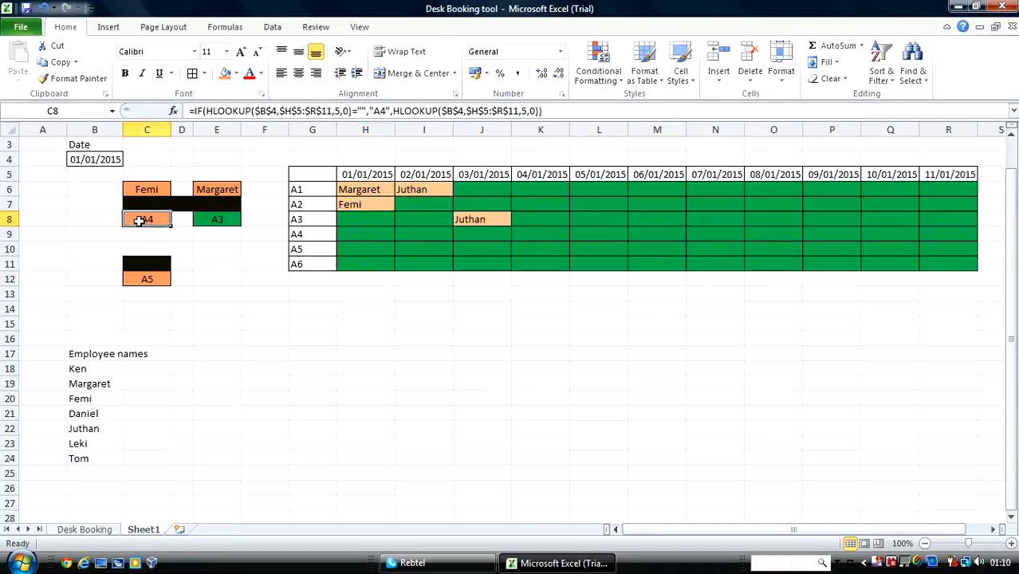
left_click(594, 83)
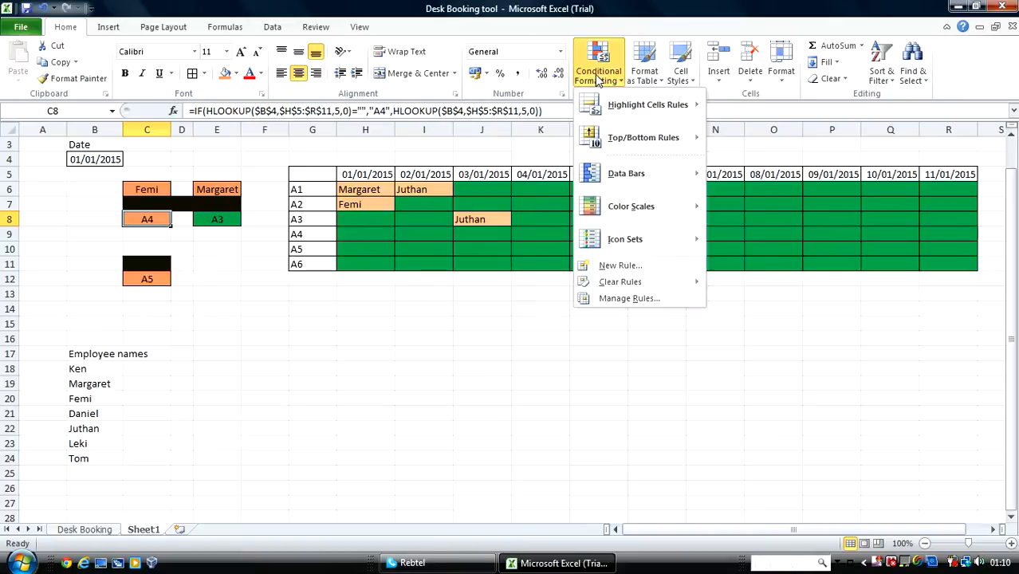
left_click(641, 297)
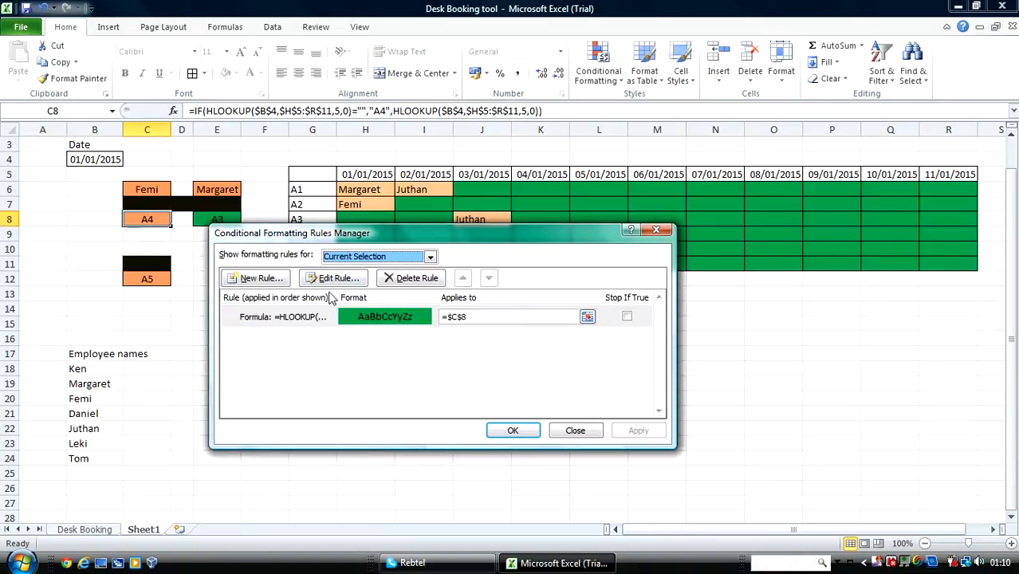
left_click(331, 284)
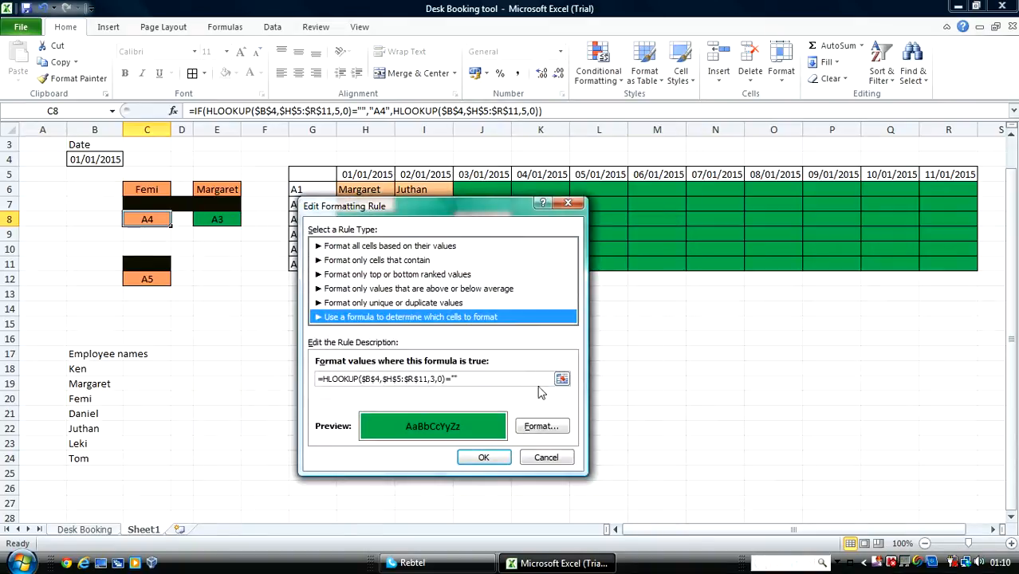
left_click(435, 378)
key("BackSpace")
type("5")
left_click(483, 457)
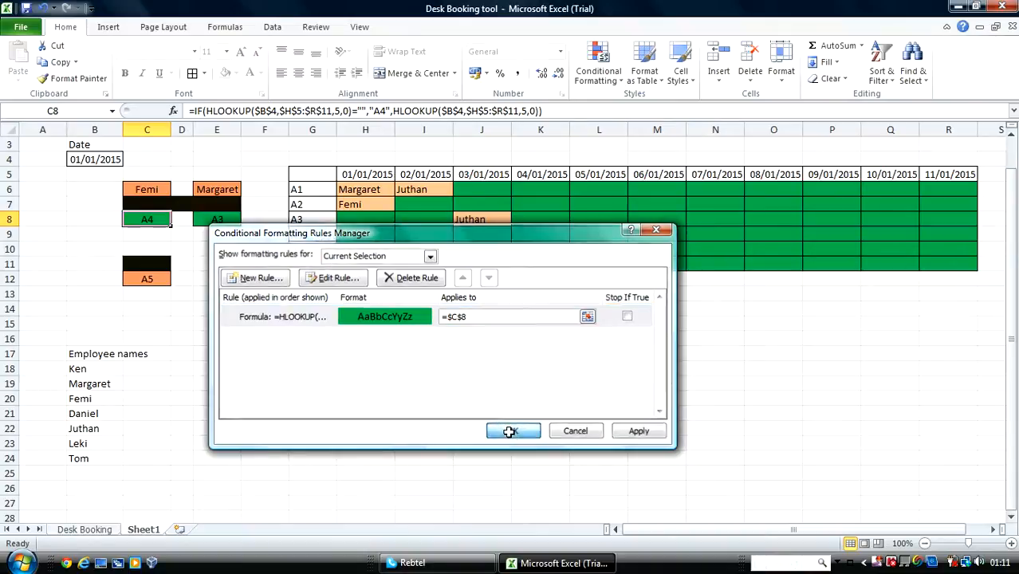
left_click(512, 431)
- Edit C12's conditional formatting rule to use row index 6, making it =HLOOKUP($B$4,$H$5:$R$11,6,0)="", and apply it
left_click(147, 276)
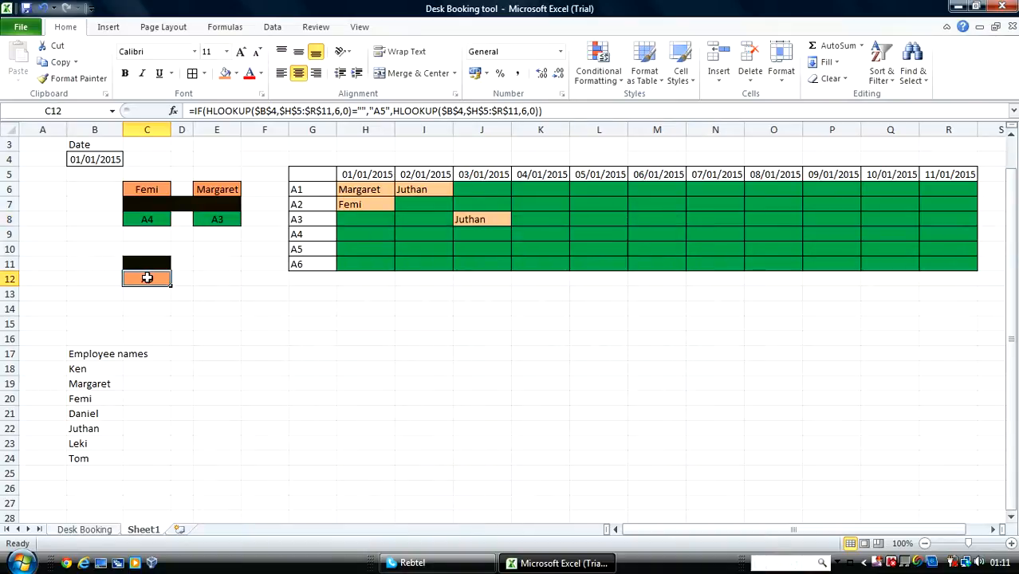
left_click(598, 72)
left_click(631, 299)
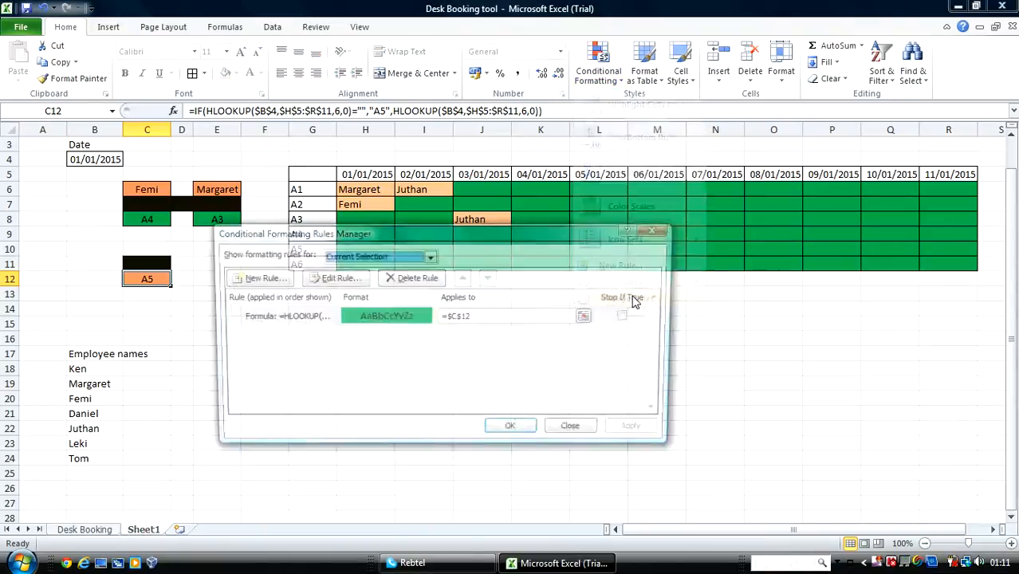
left_click(336, 277)
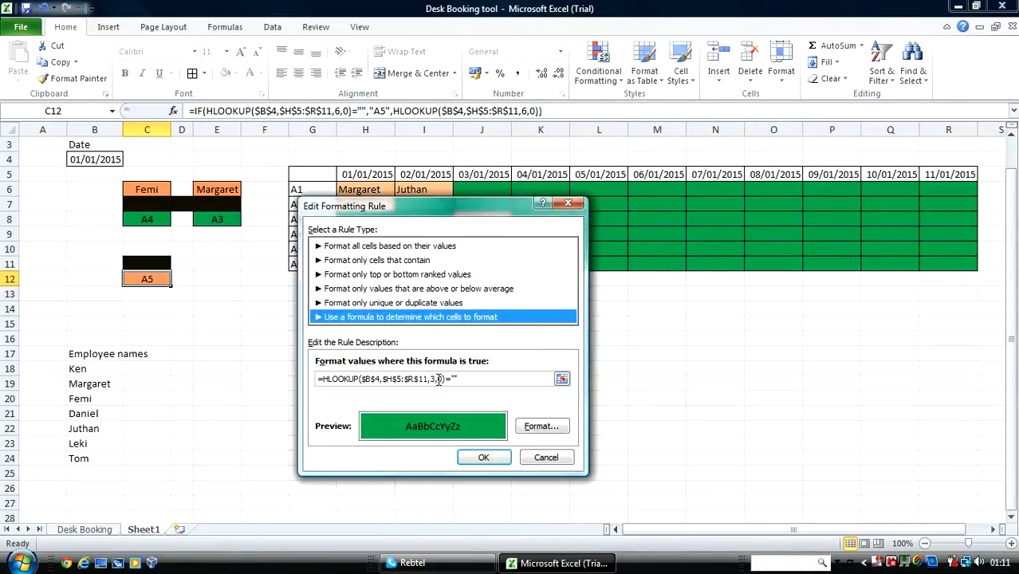
left_click(435, 380)
key("BackSpace")
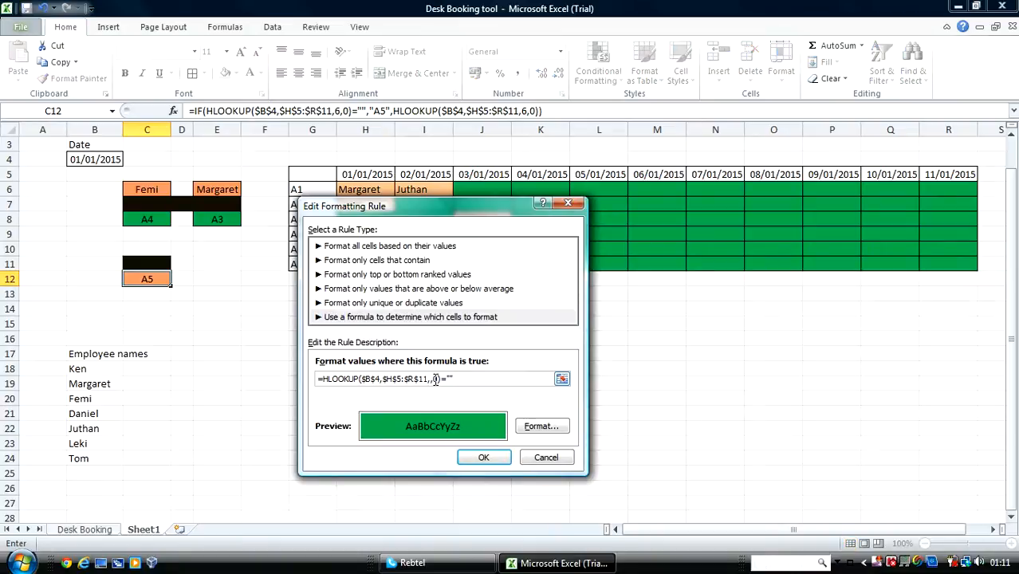
left_click(483, 457)
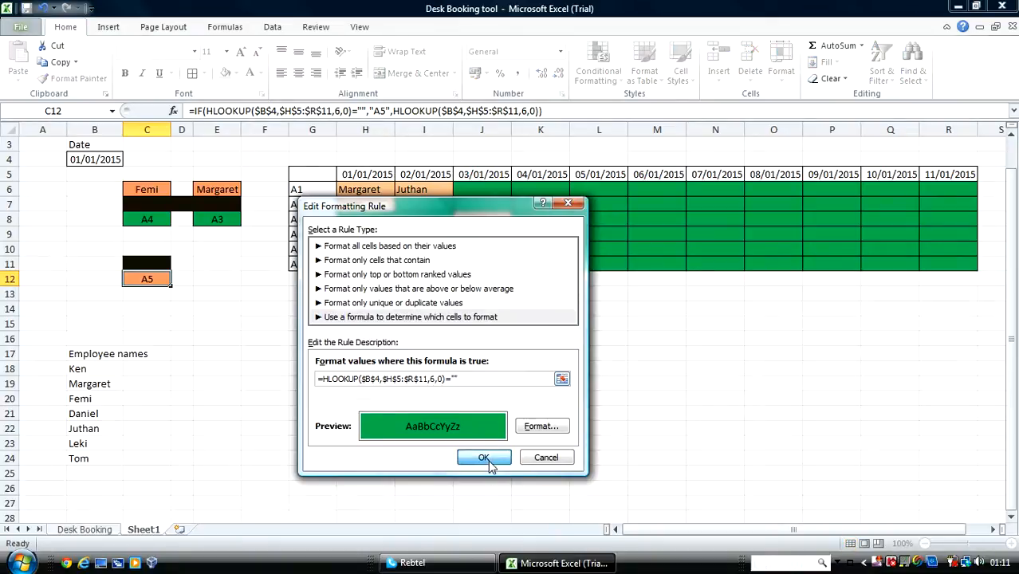
left_click(512, 431)
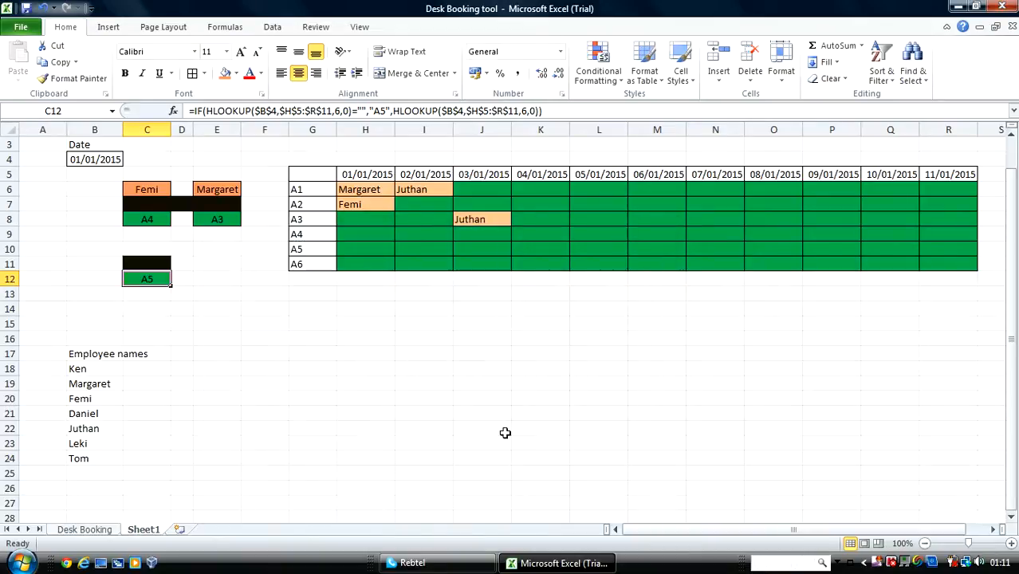
left_click(339, 444)
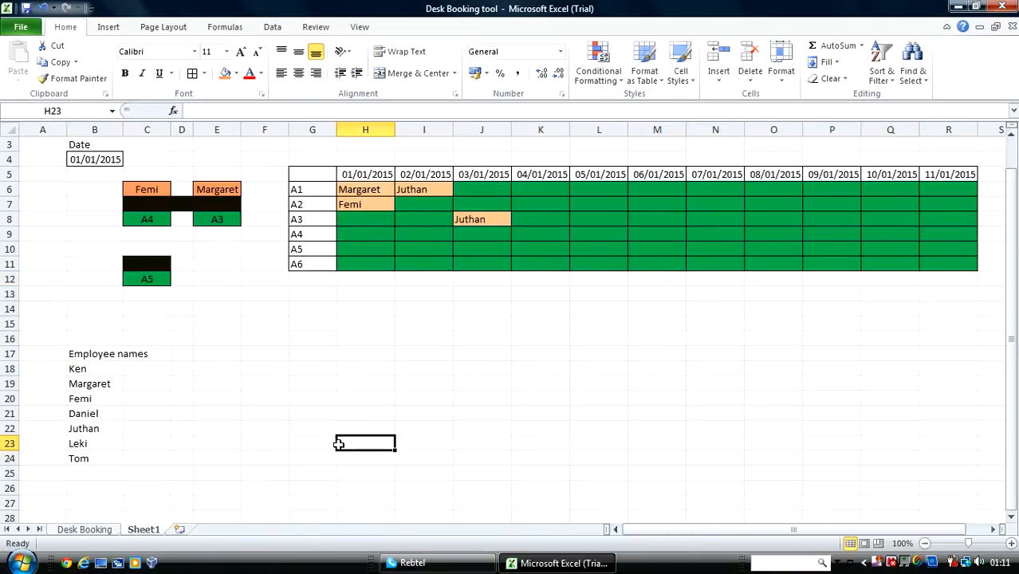
- Switch the seating plan's date in B4 to 02/01/2015 to test the desk colours
left_click(112, 160)
left_click(129, 160)
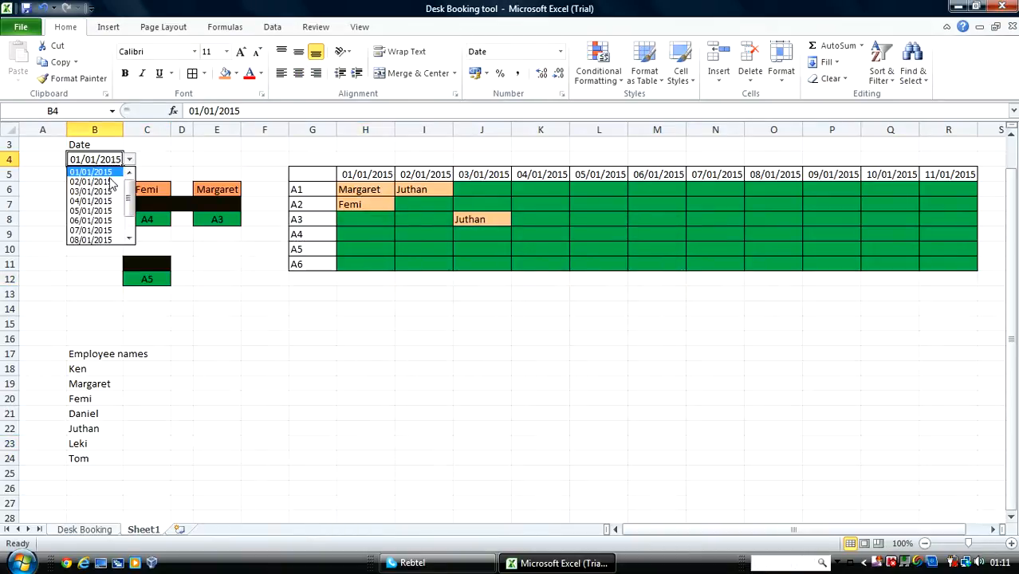
left_click(102, 184)
left_click(212, 302)
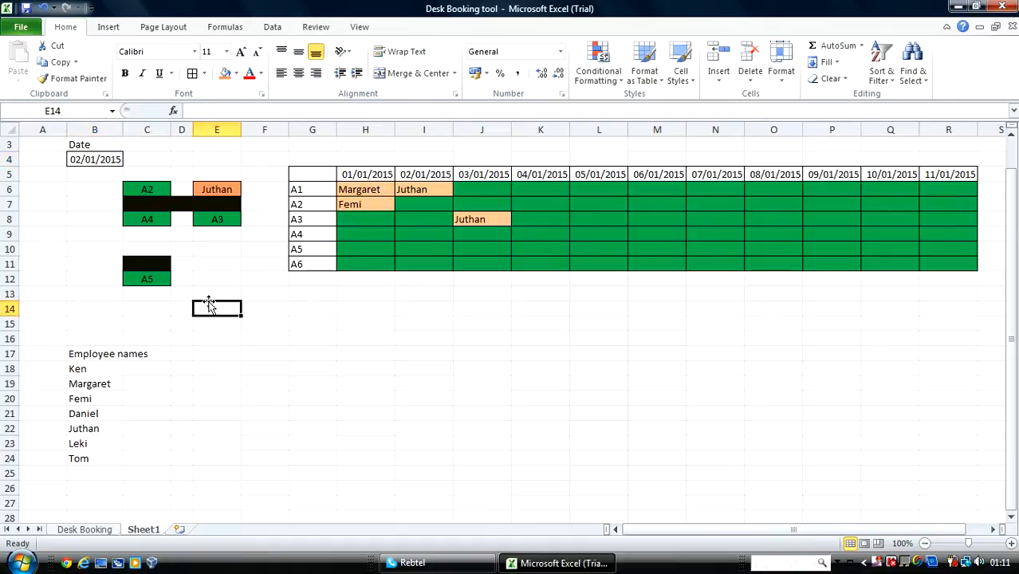
- Switch the seating plan's date in B4 to 11/01/2015 to test the desk colours
left_click(98, 160)
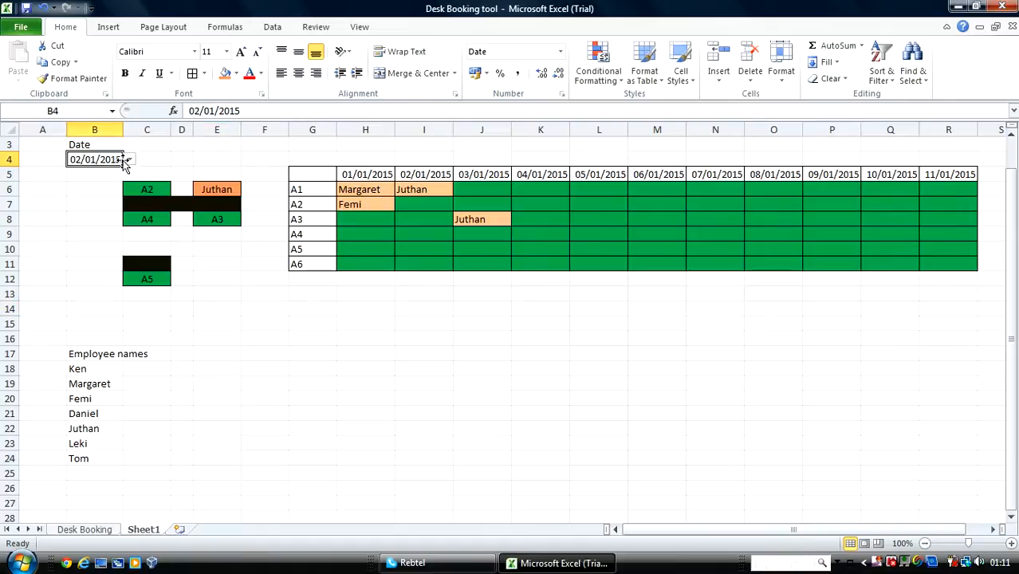
left_click(129, 160)
scroll(124, 227, "down", 1)
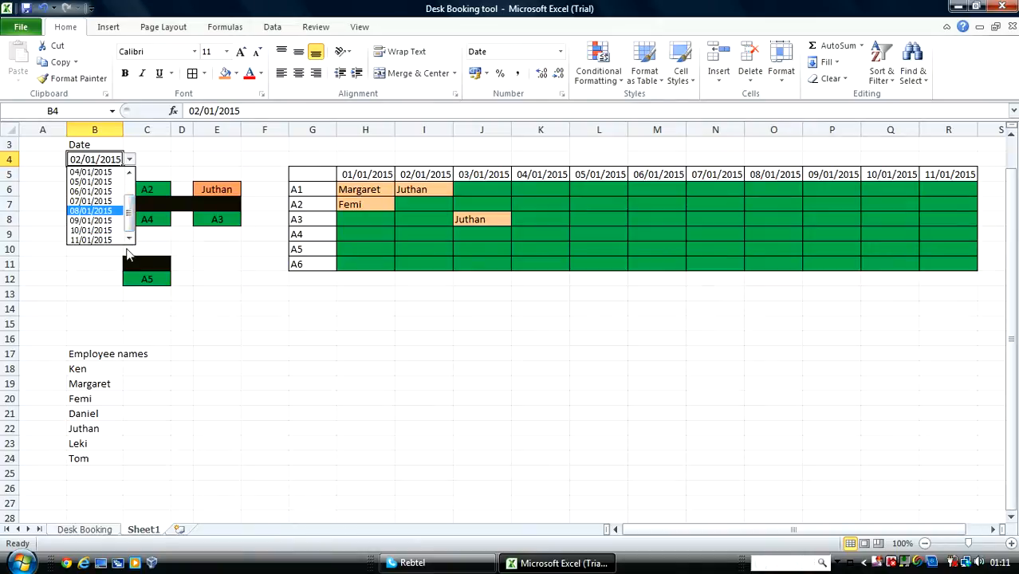
left_click(110, 240)
left_click(262, 320)
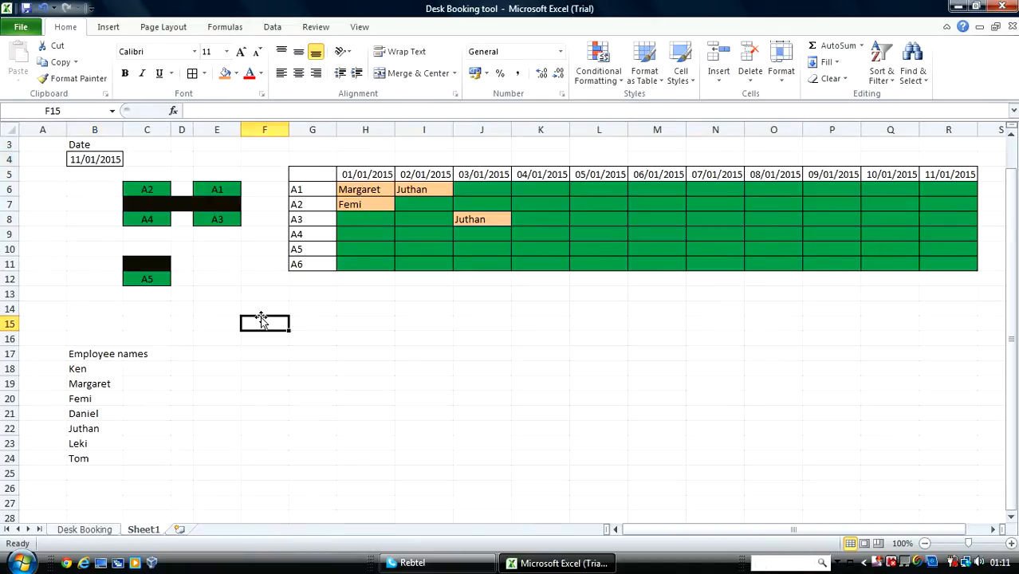
- Hide the worksheet's gridlines
left_click(315, 27)
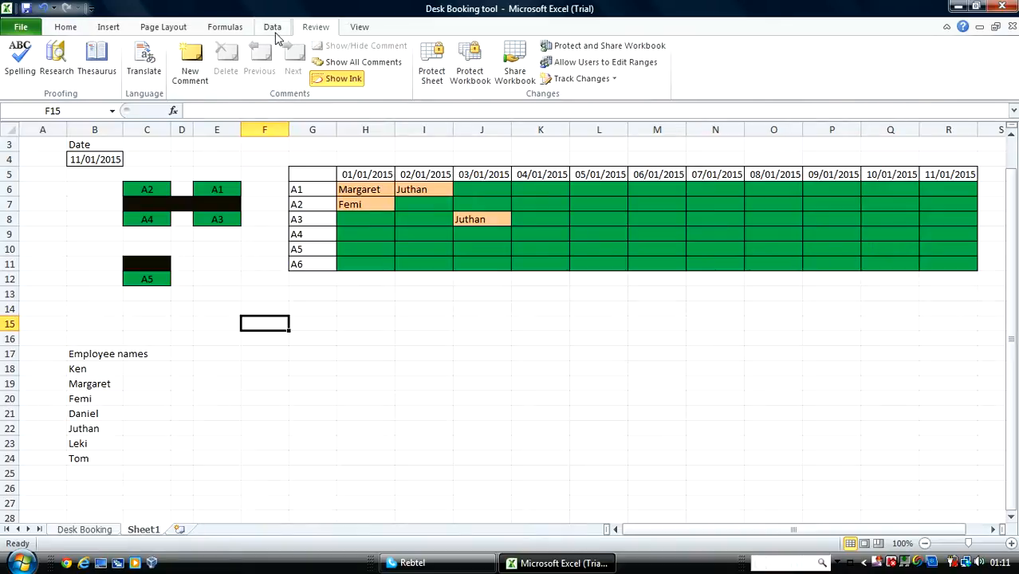
left_click(359, 28)
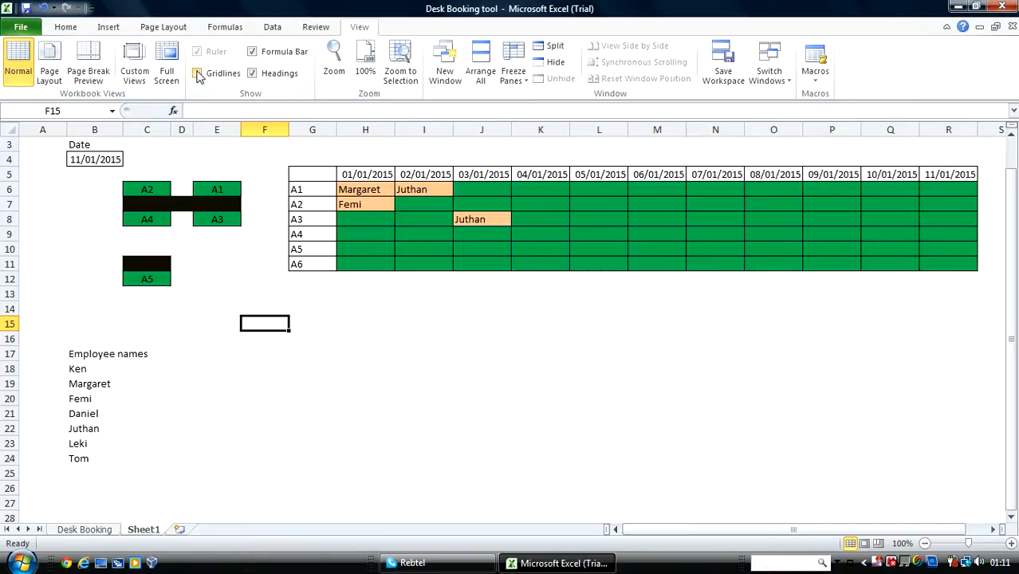
left_click(386, 381)
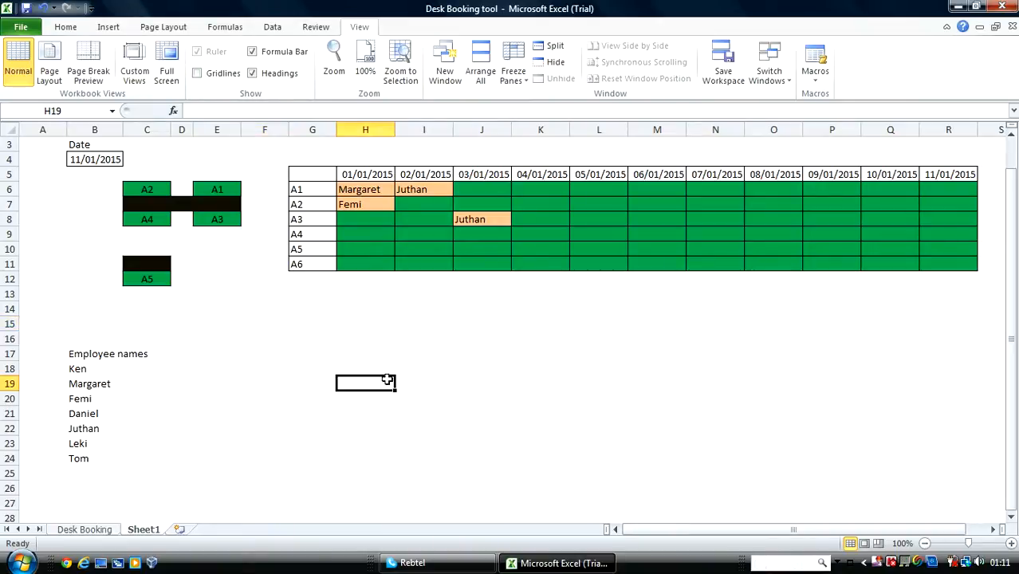
left_click(469, 412)
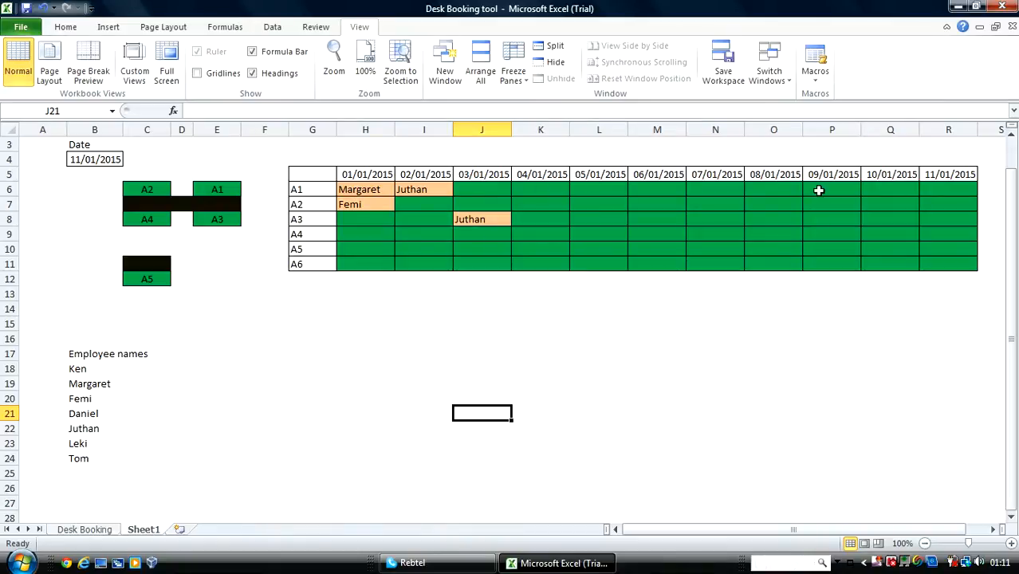
- Add two more employee first names to the end of the employee list, in B25 and B26
left_click(80, 470)
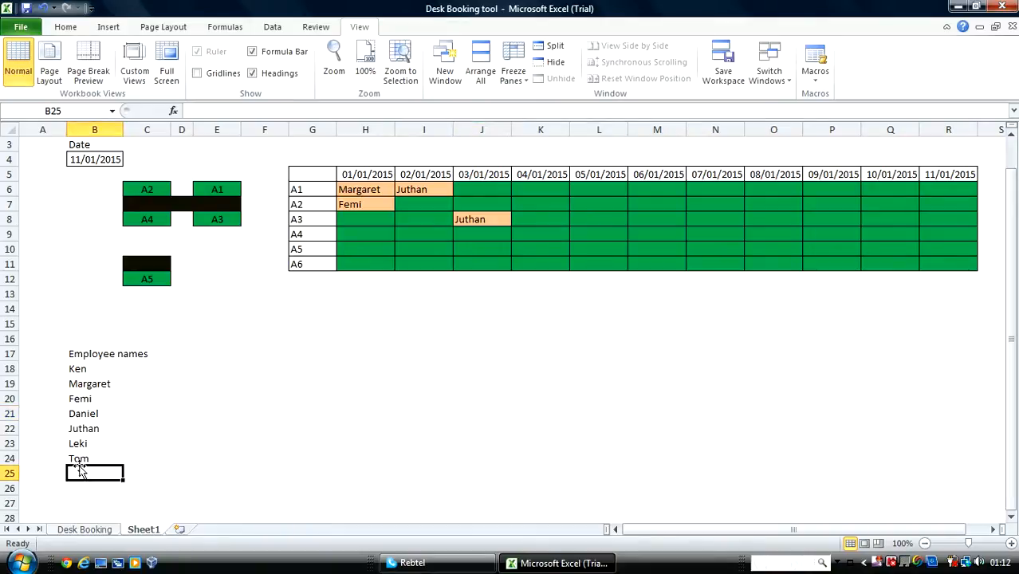
type("Ema")
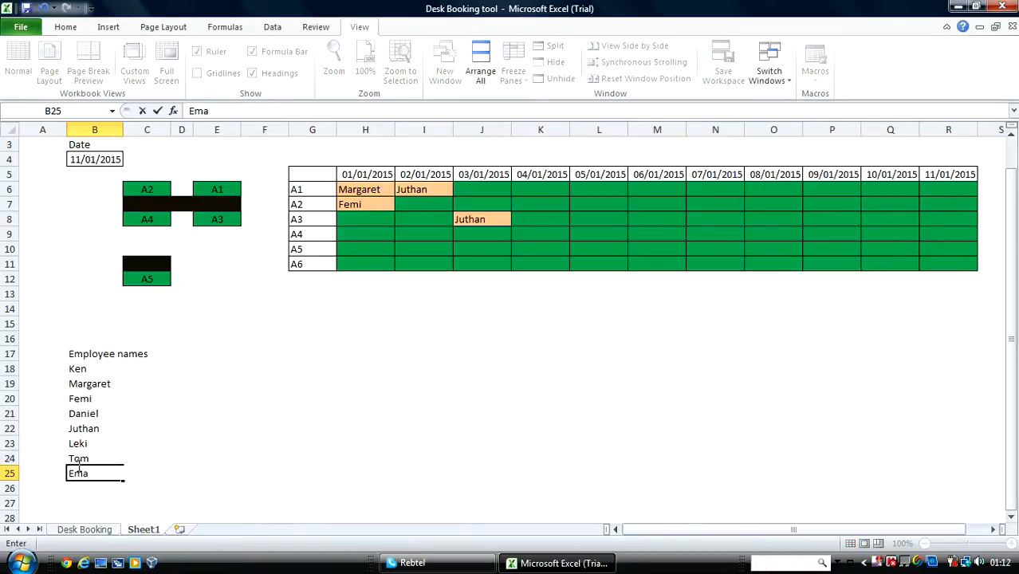
key("Return")
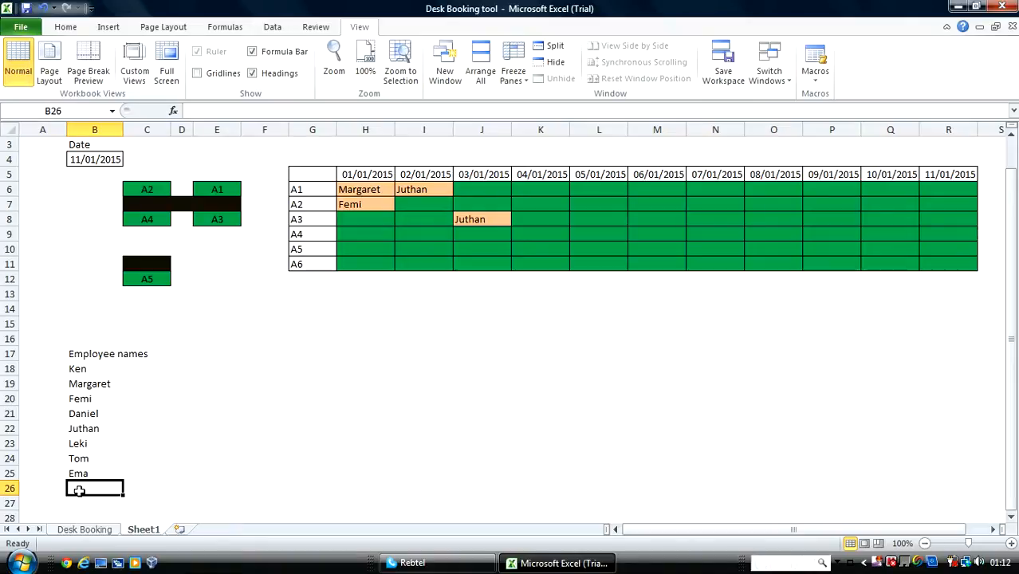
key("alt+i")
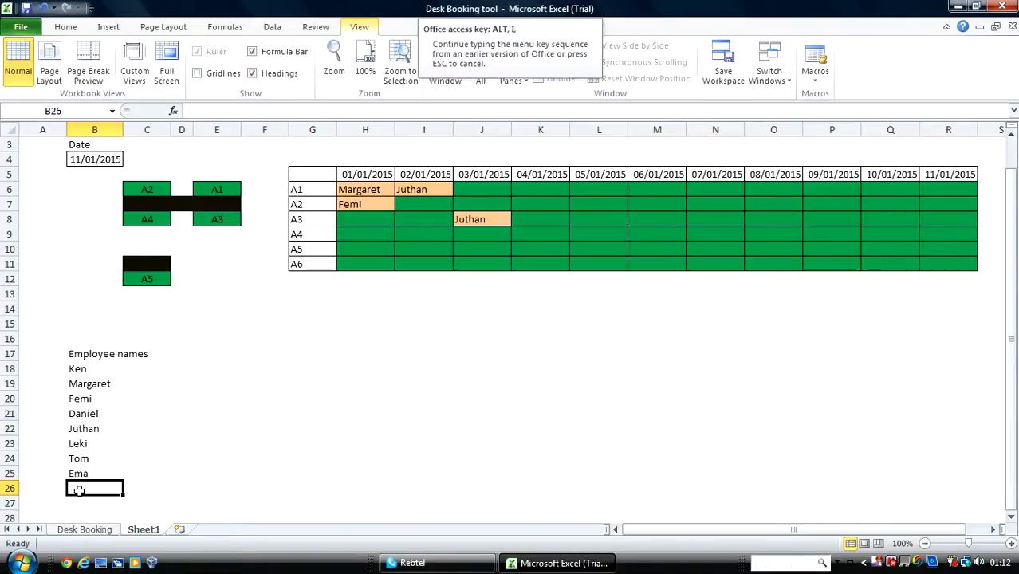
key("Escape")
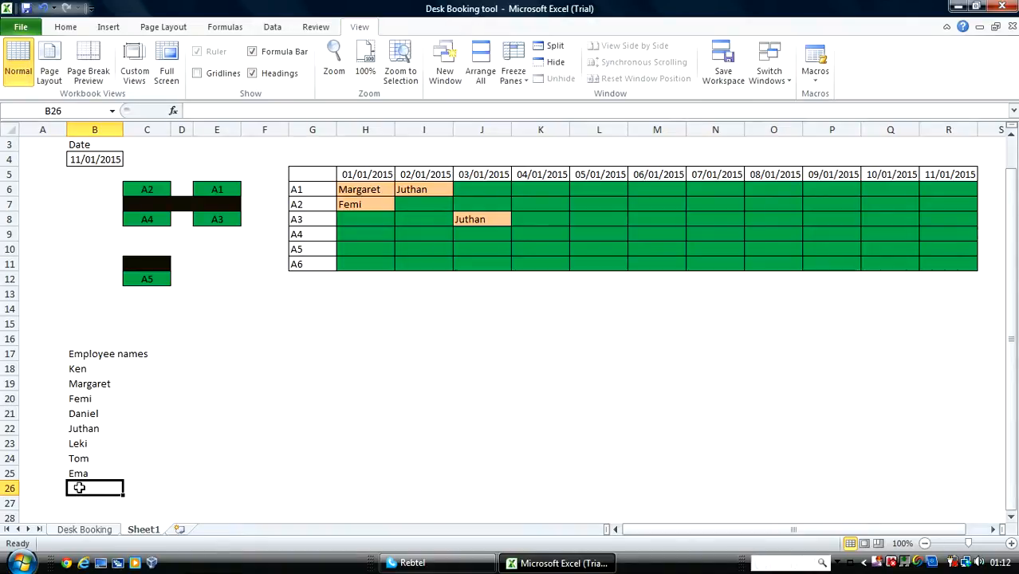
type("S")
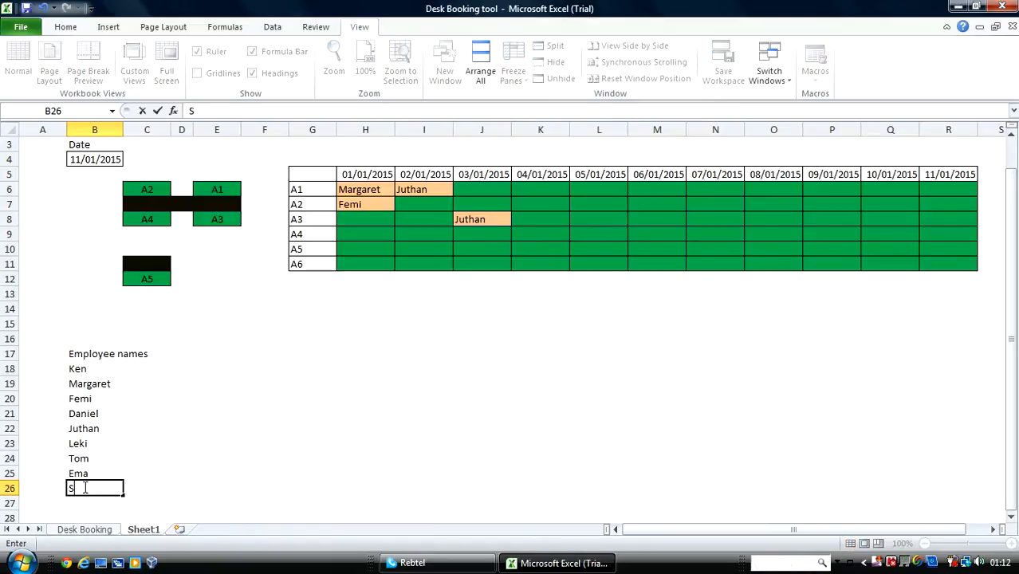
type("haron")
left_click(279, 426)
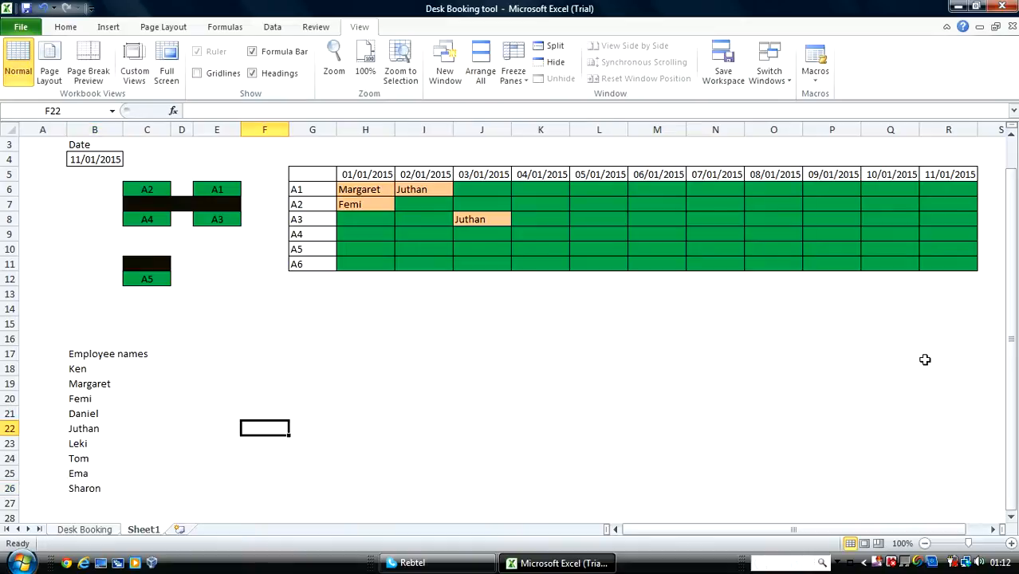
- Check desk A3's dropdown in H8 for the two names added to the employee list
left_click_drag(1014, 348, 1010, 403)
left_click(368, 219)
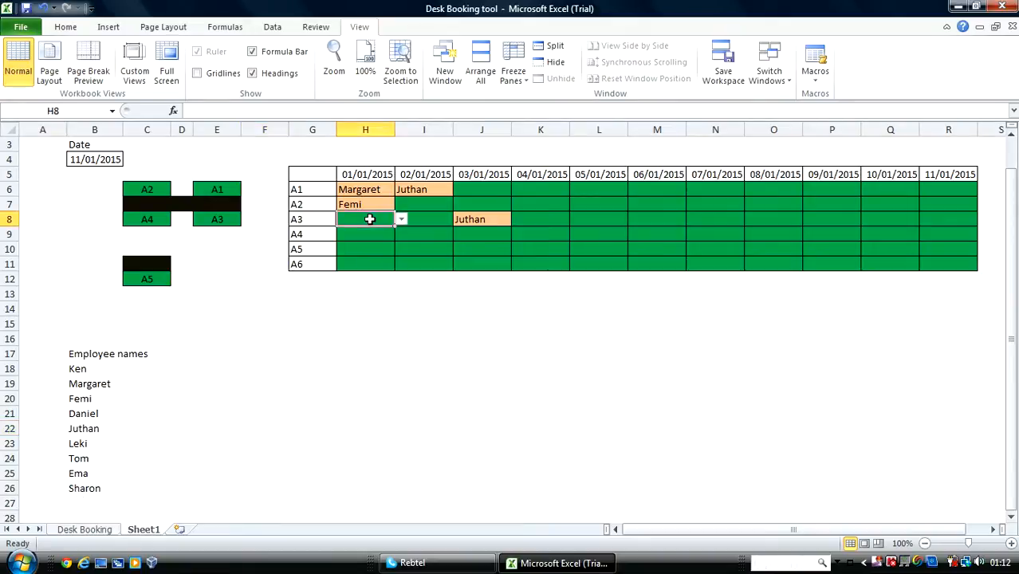
left_click(402, 220)
left_click_drag(399, 259, 396, 295)
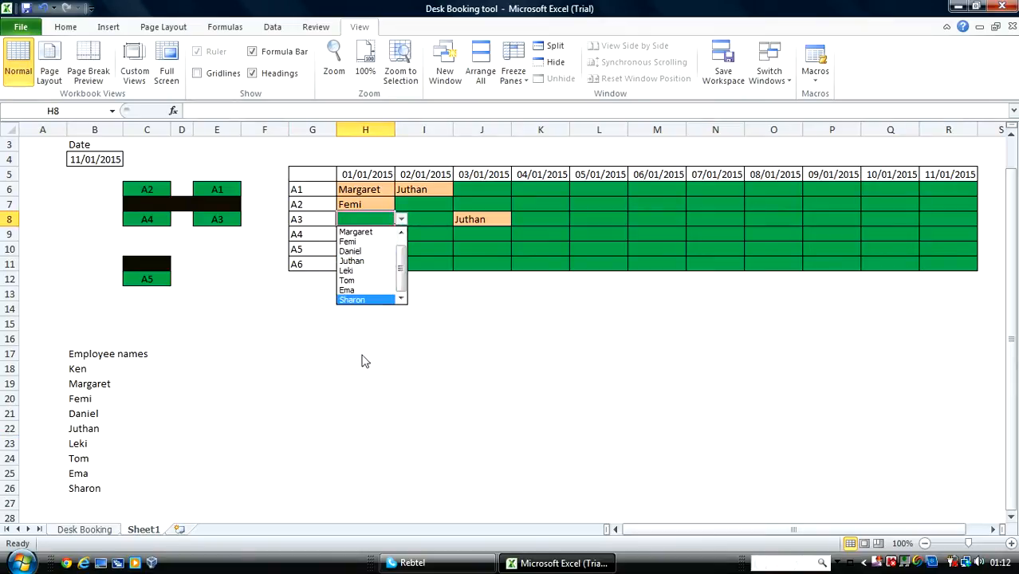
left_click(83, 490)
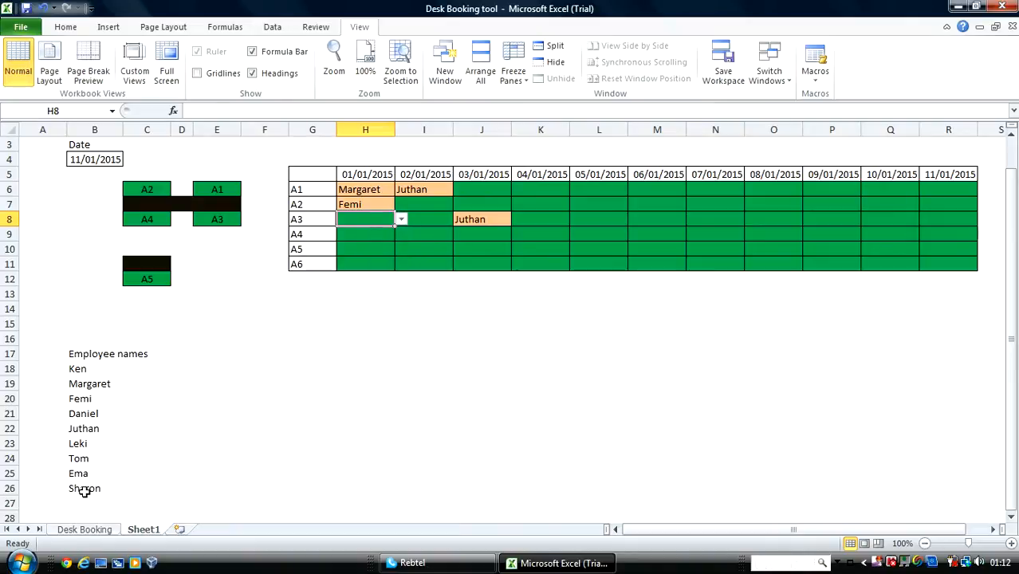
- Insert four blank rows within the employee list at rows 23 to 26
left_click(84, 490)
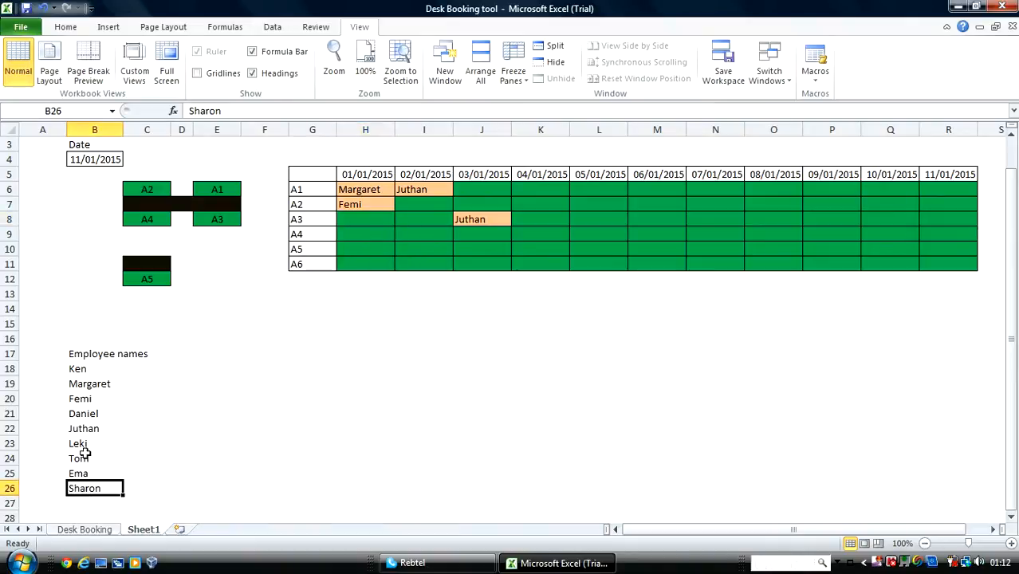
left_click_drag(80, 444, 82, 485)
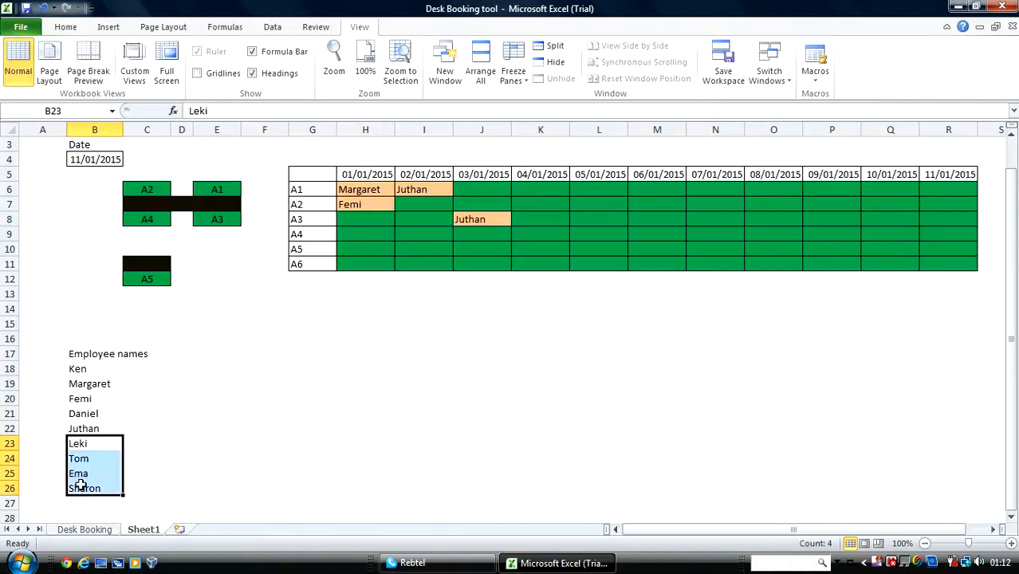
key("alt+i")
key("r")
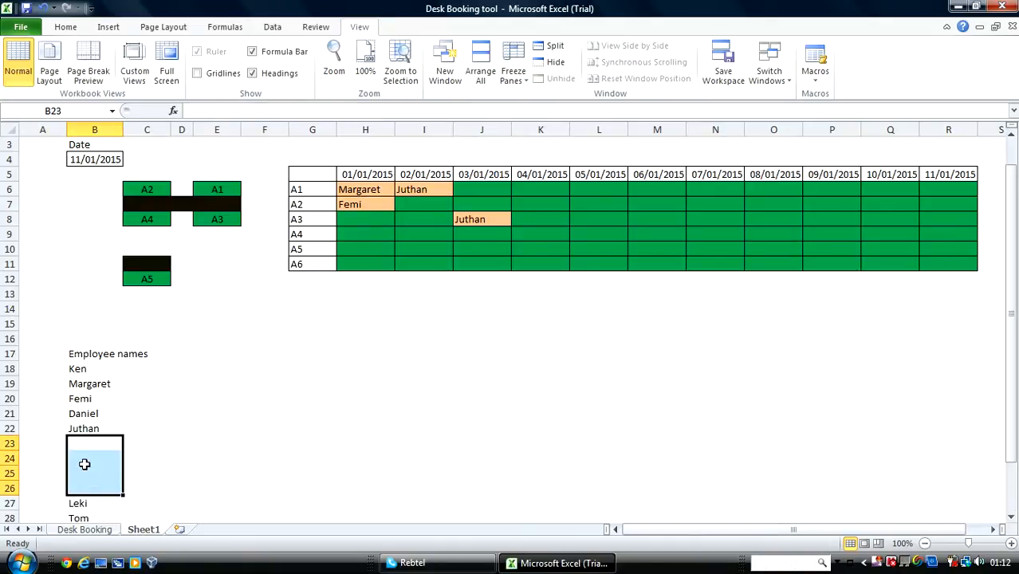
- Fill the blank cells B23 to B26 with four more employee first names
left_click(85, 447)
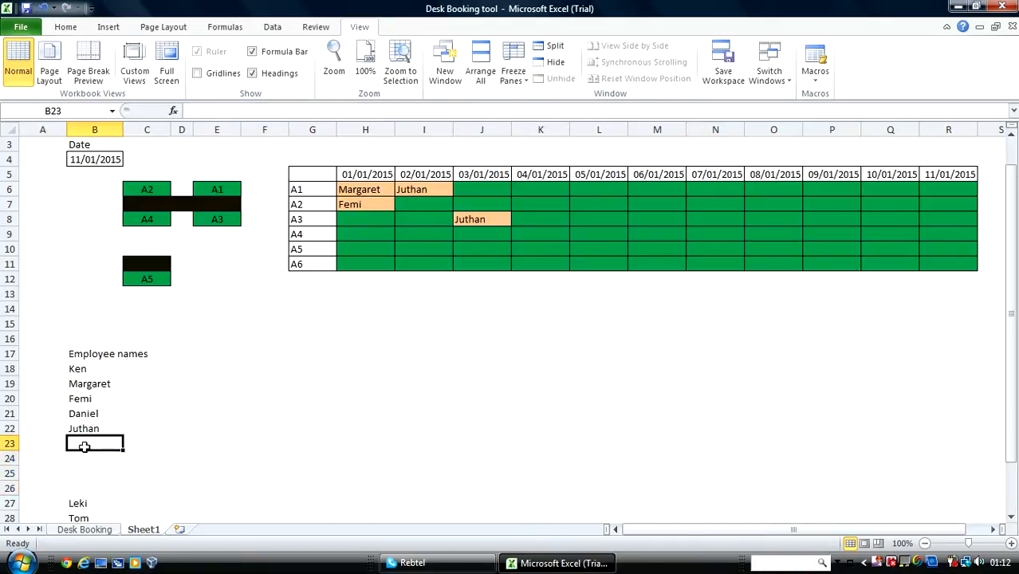
type("Funke")
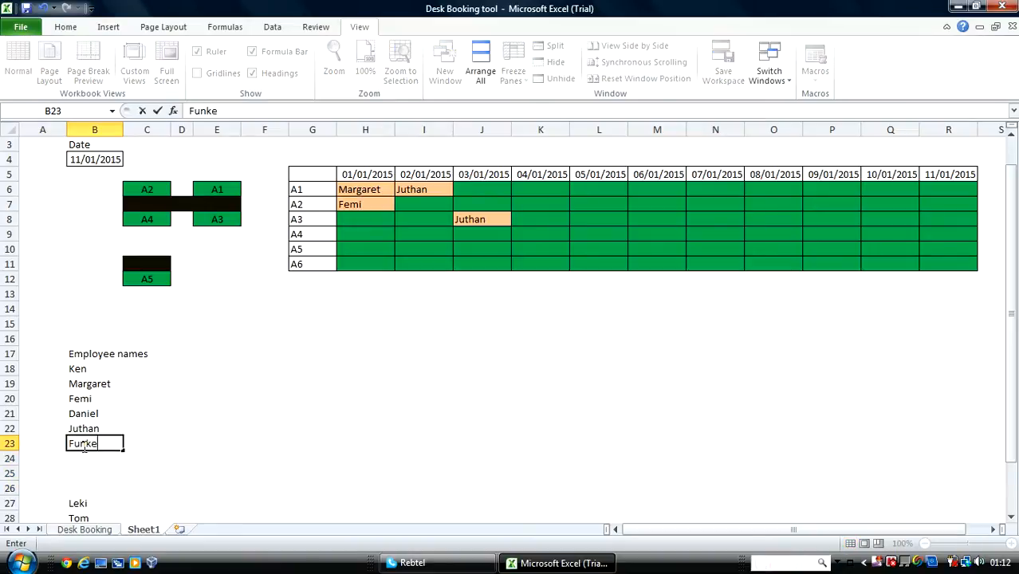
key("Return")
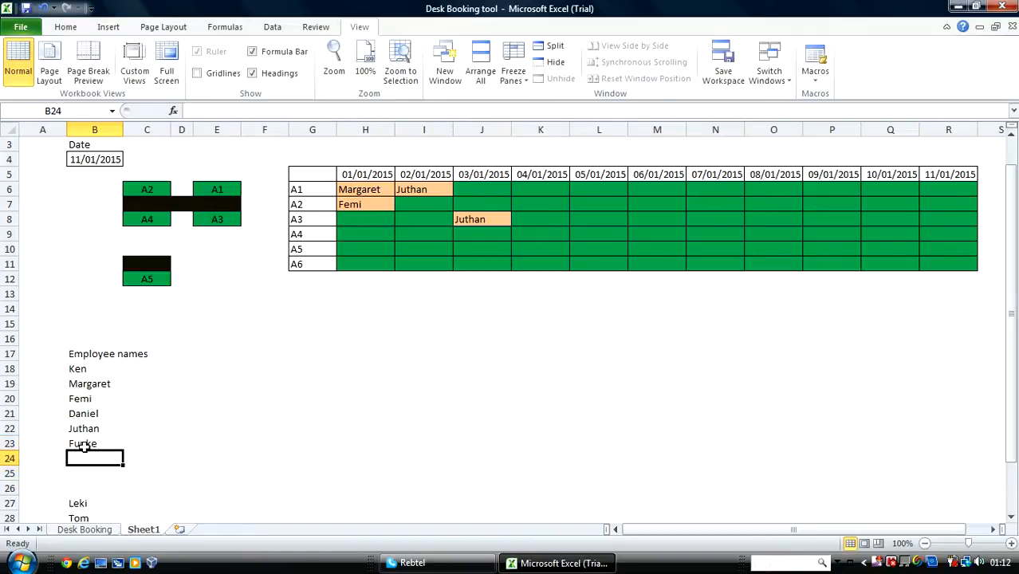
type("Sam")
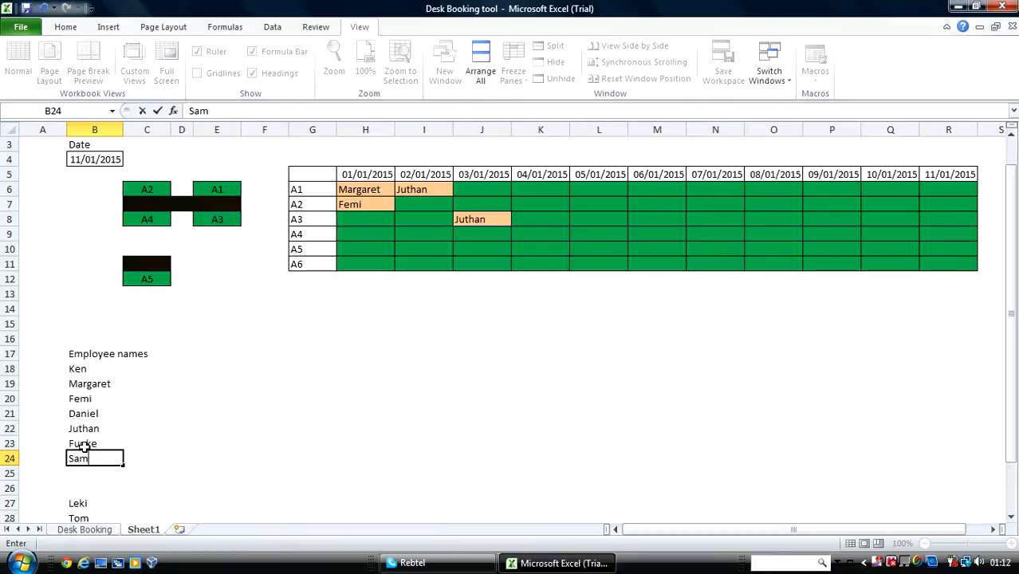
key("Return")
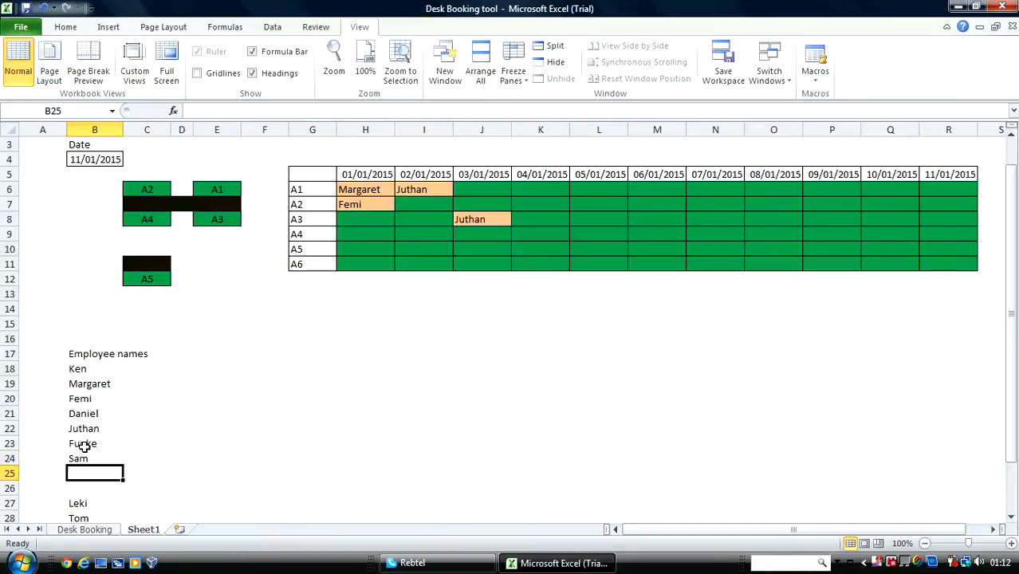
type("Alan")
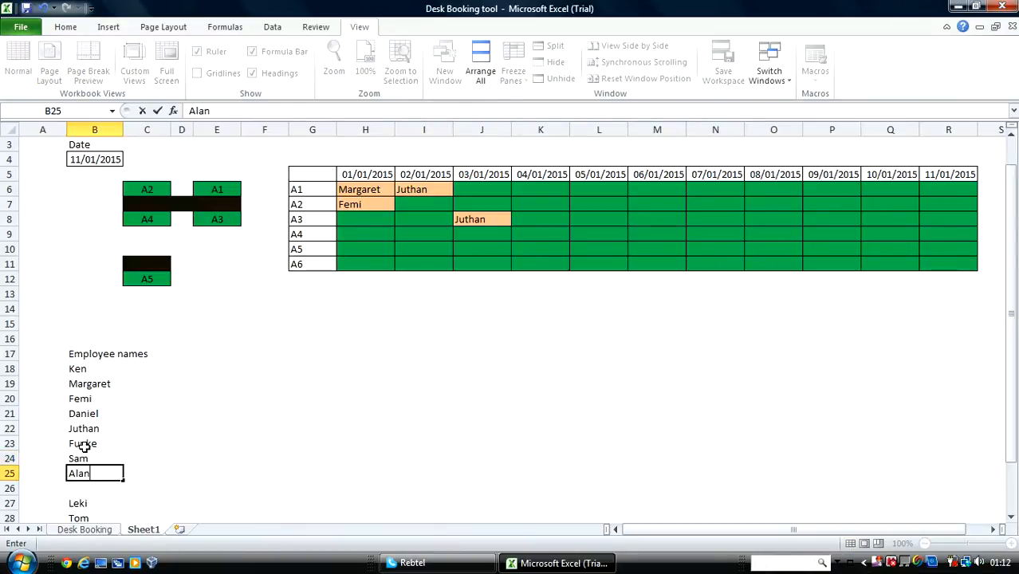
key("Return")
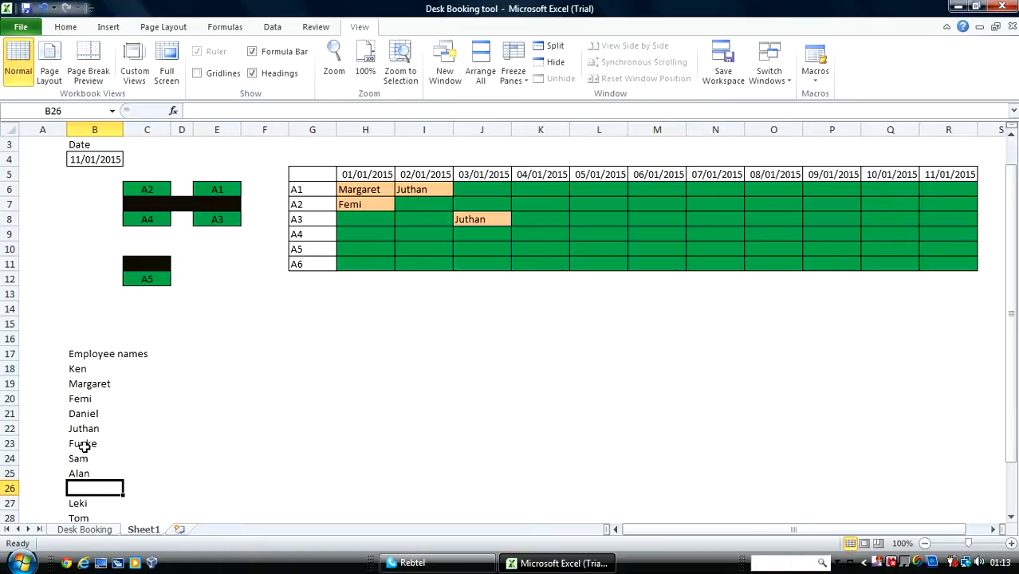
type("Tas")
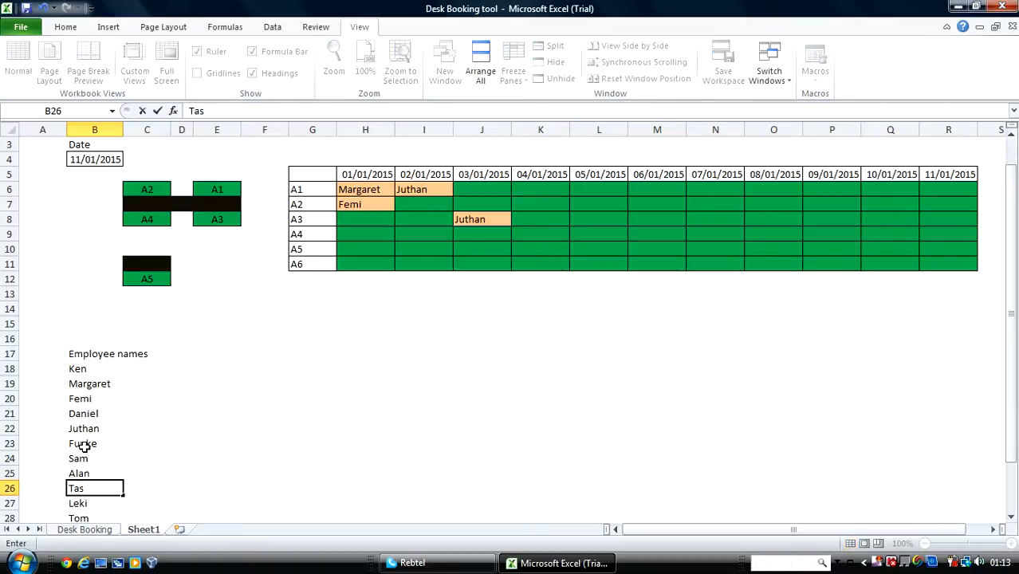
key("Return")
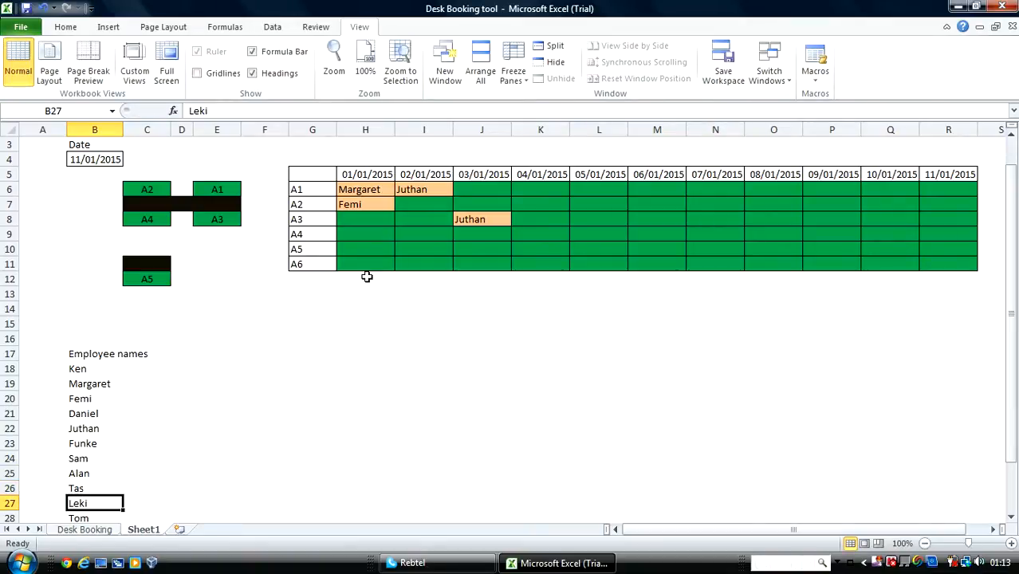
- For 01/01/2015, book desk A3 in H8 for the employee listed in B23 and desk A4 in H9 for the one in B24
left_click(379, 213)
left_click(401, 220)
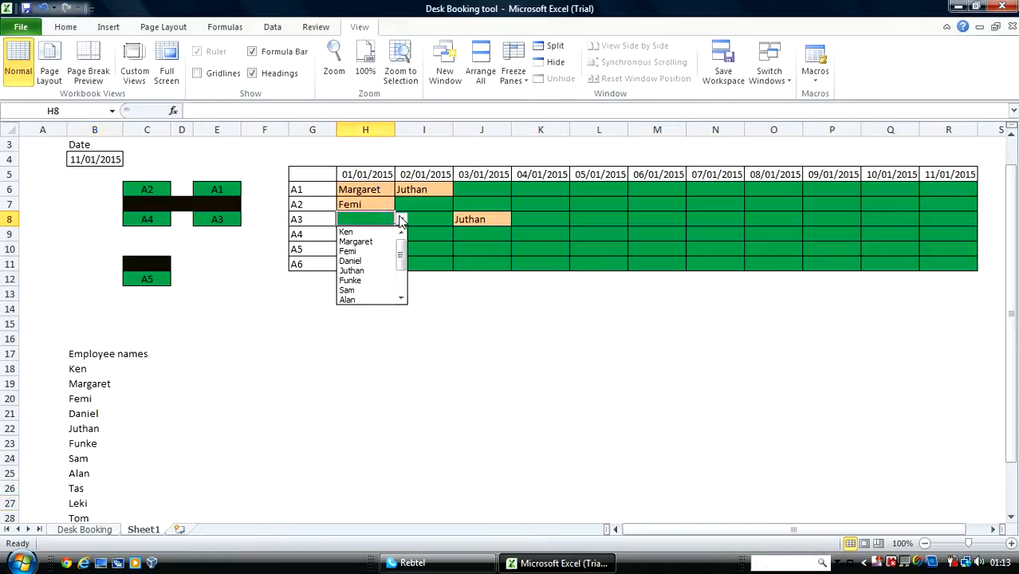
left_click(366, 282)
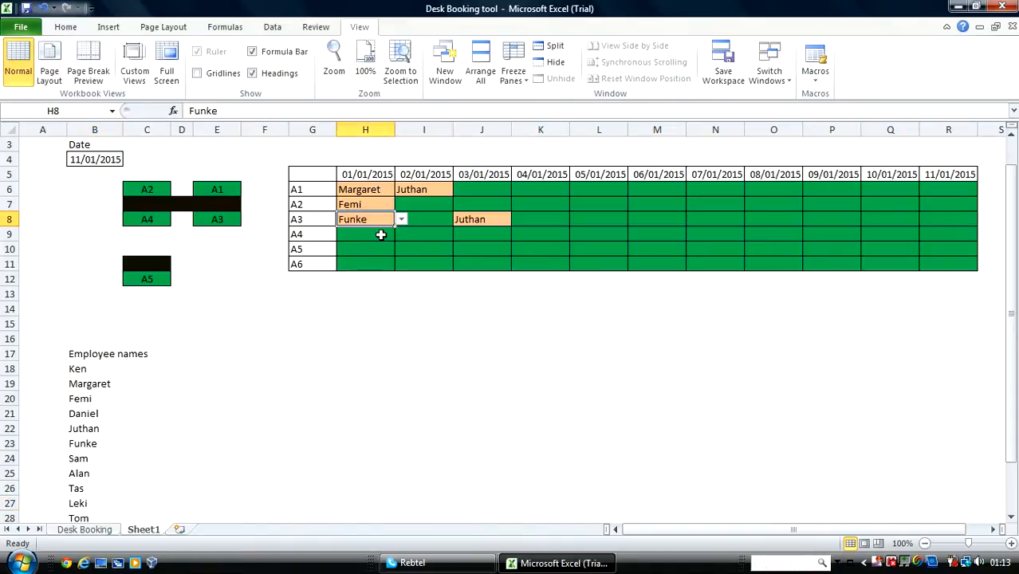
left_click(379, 232)
left_click(400, 235)
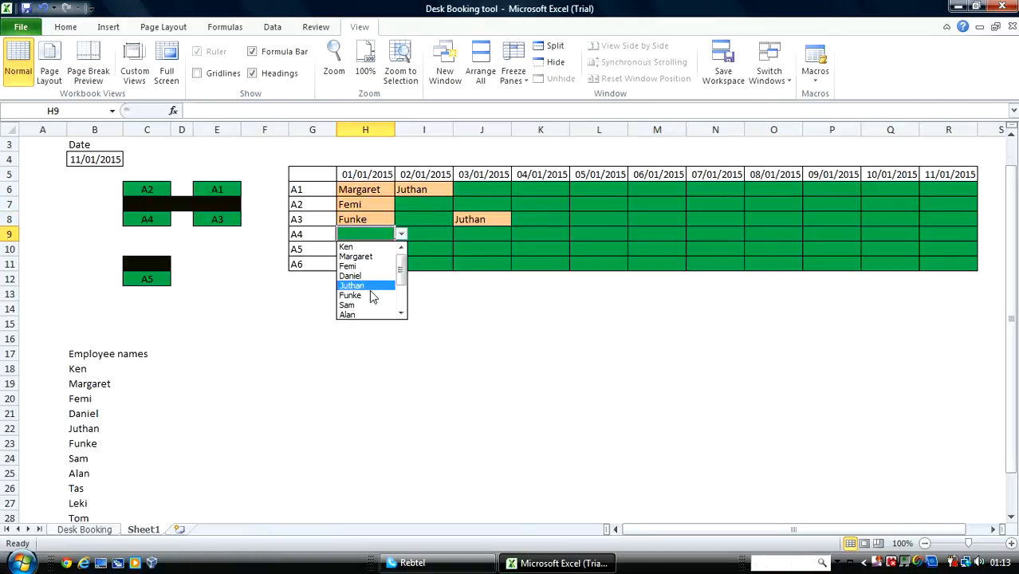
left_click(362, 307)
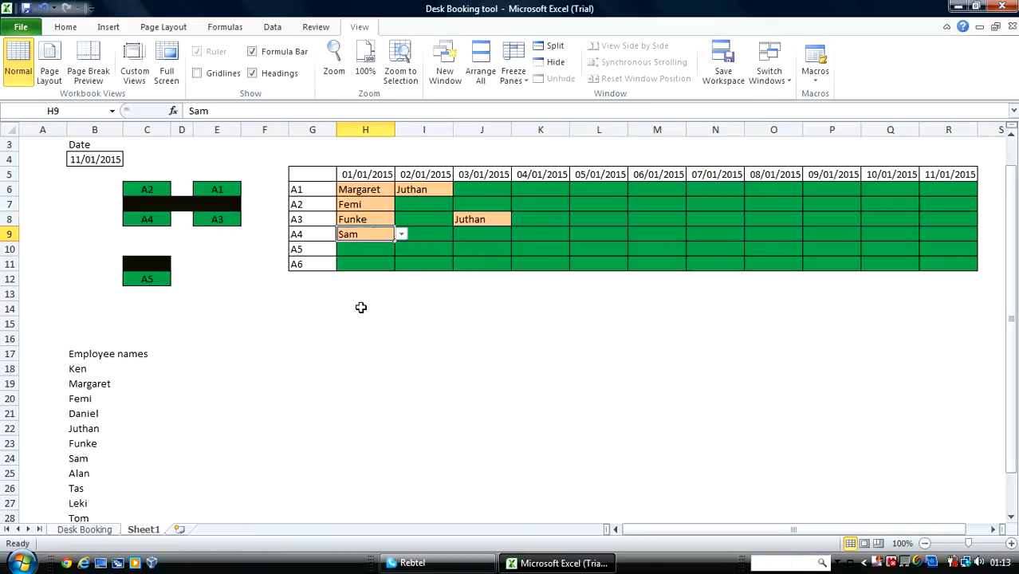
- Set the seating plan's date in B4 to 01/01/2015 to check the booked desks
left_click(111, 160)
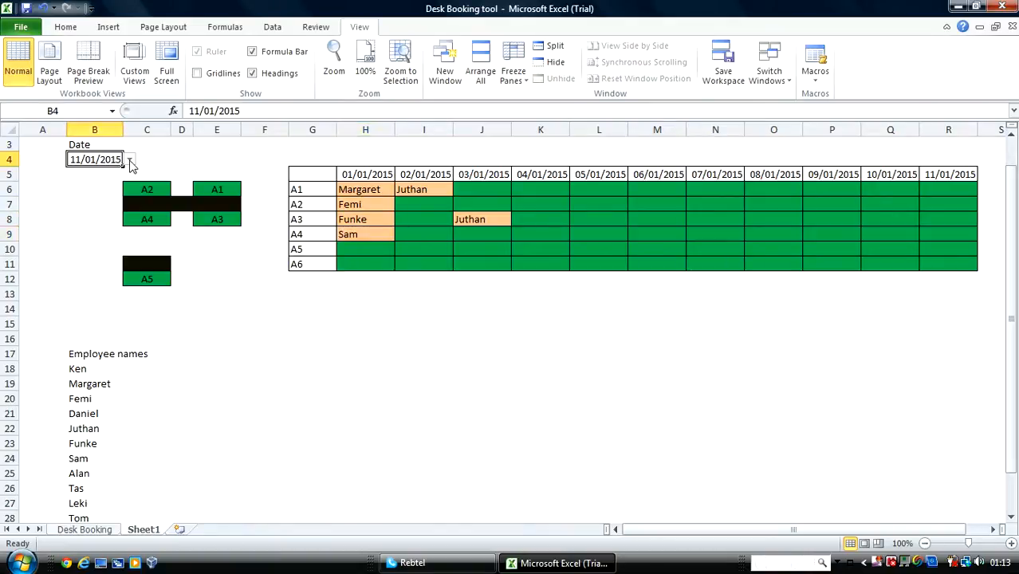
left_click(129, 160)
scroll(132, 190, "up", 1)
left_click(114, 172)
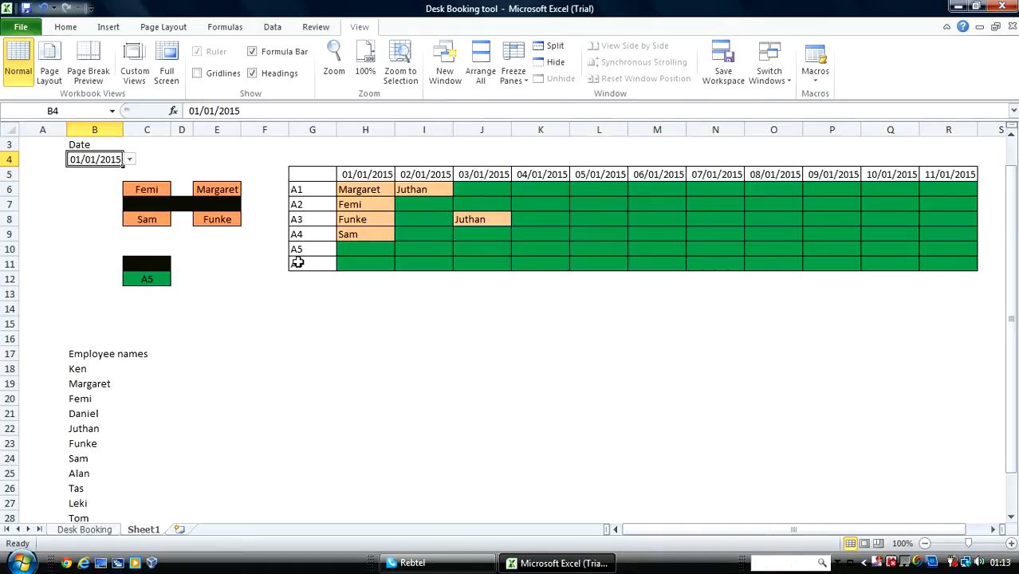
- Clear the contents and formatting of the desk A6 row in the booking table, G11 to R11
mouse_move(297, 266)
left_mouse_down()
mouse_move(797, 263)
mouse_move(924, 241)
mouse_move(910, 250)
mouse_move(948, 252)
mouse_move(341, 274)
mouse_move(308, 266)
left_mouse_up()
left_click(961, 336)
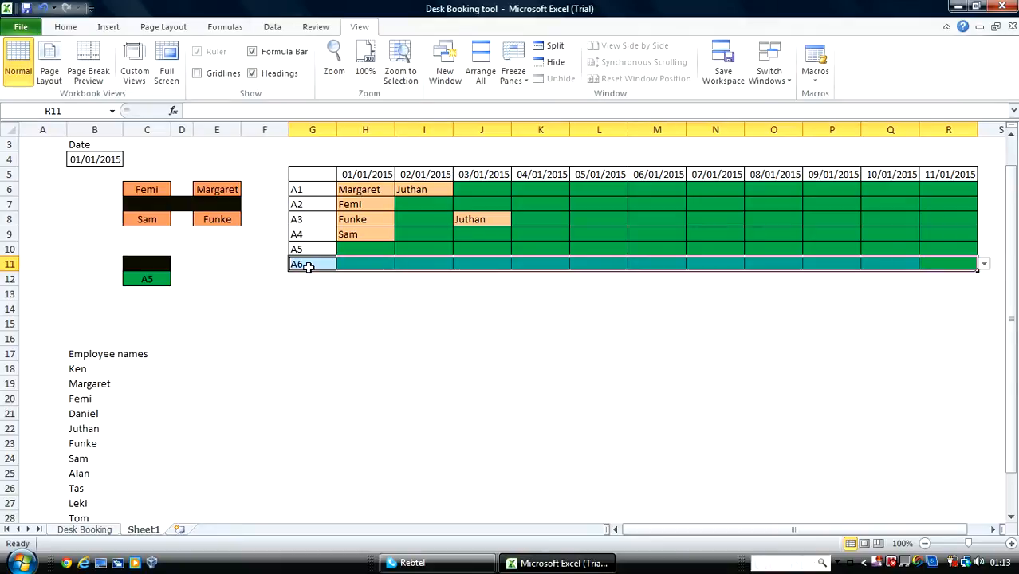
key("alt+e")
key("a")
key("a")
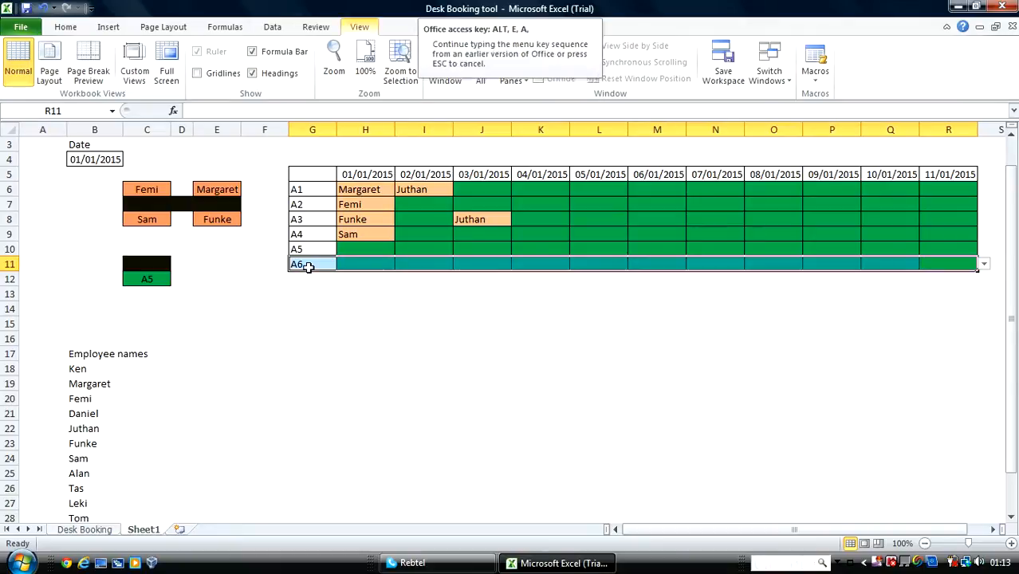
left_click(364, 342)
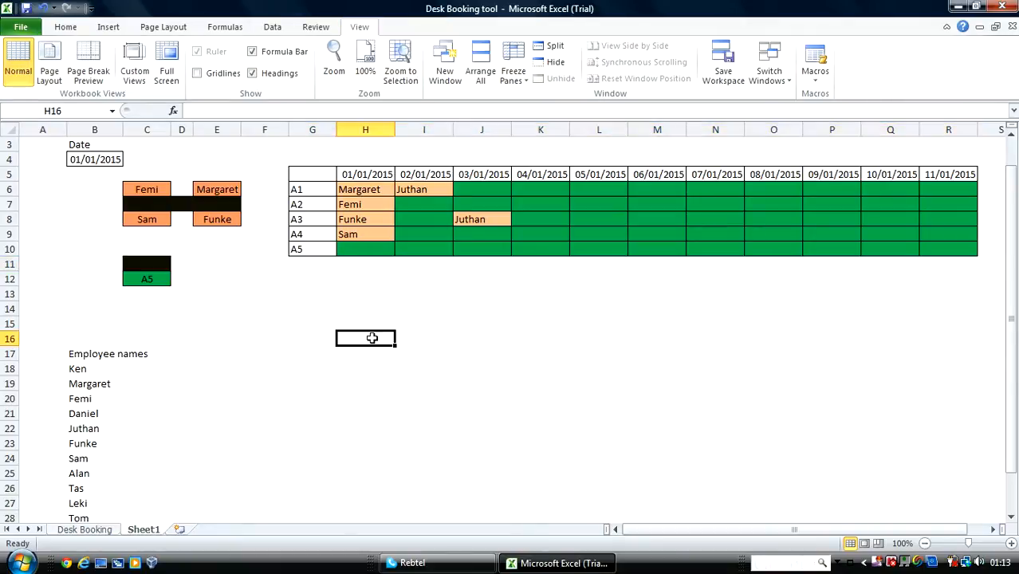
left_click(593, 351)
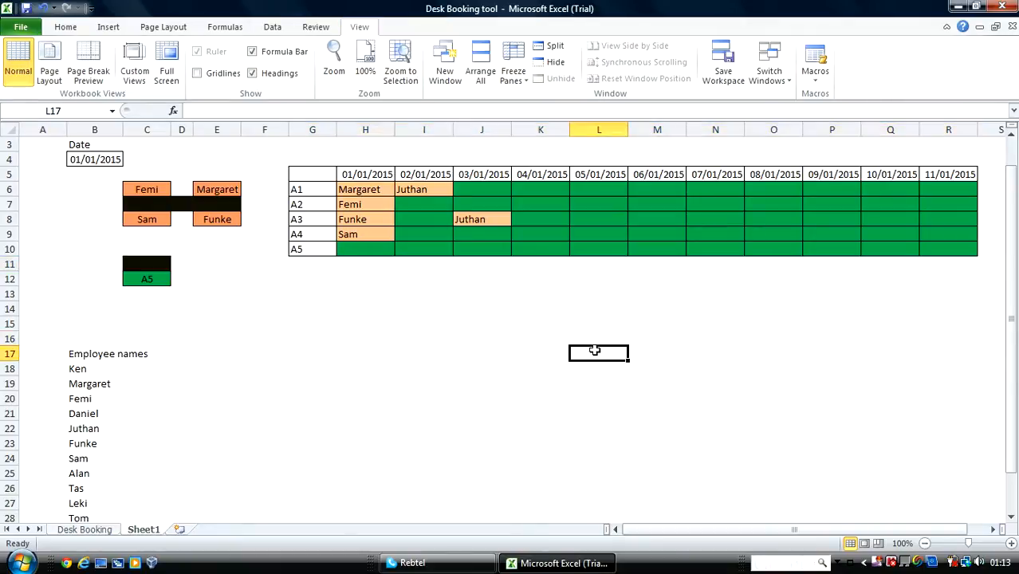
- On the Desk Booking sheet, switch the display option in F3 to Desk and back to Name
left_click(81, 533)
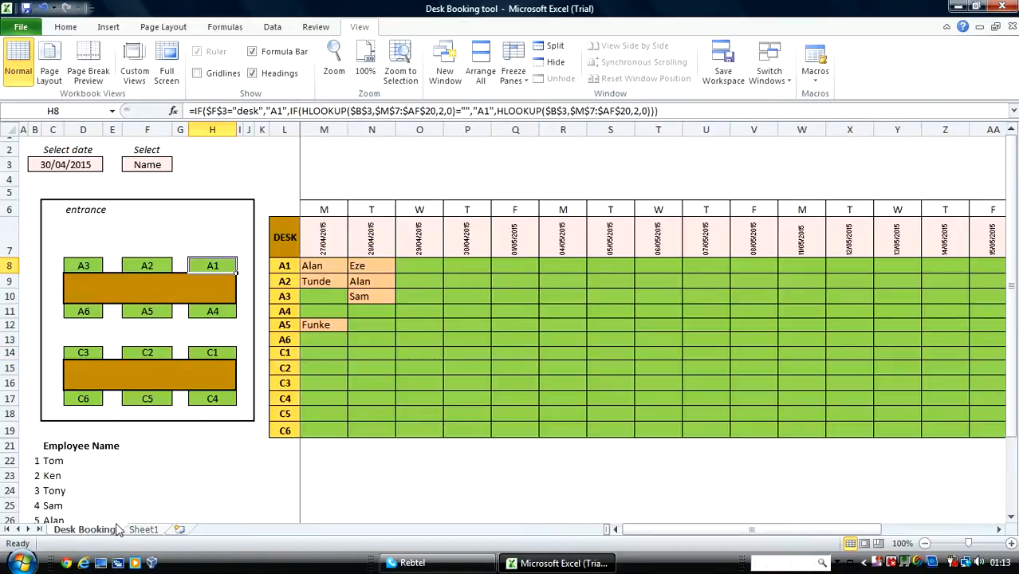
left_click(146, 165)
left_click(178, 165)
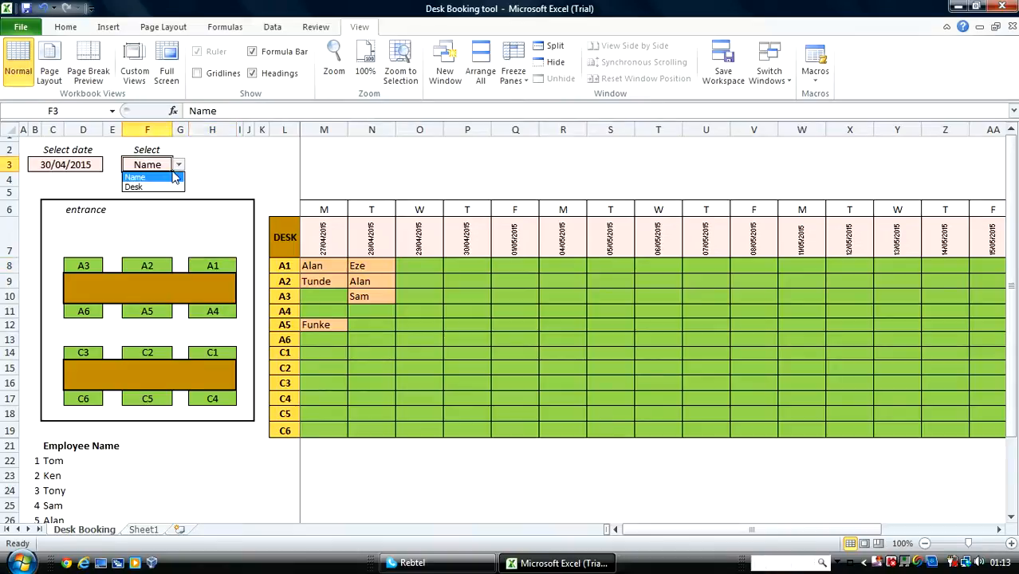
left_click(158, 187)
left_click(179, 164)
left_click(165, 177)
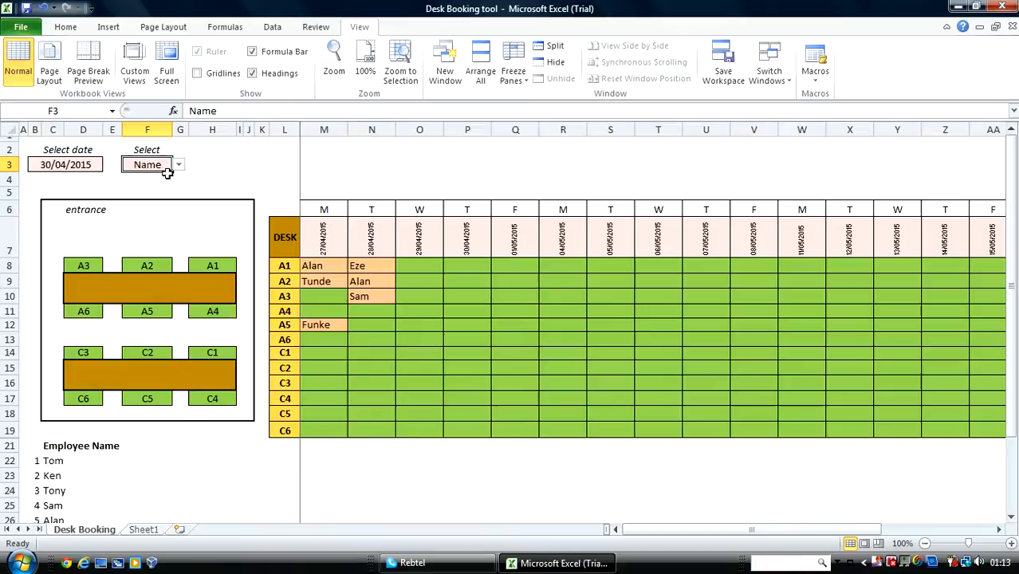
- Set the Desk Booking seating plan's date in B3 to 27/04/2015
left_click(88, 163)
left_click(109, 164)
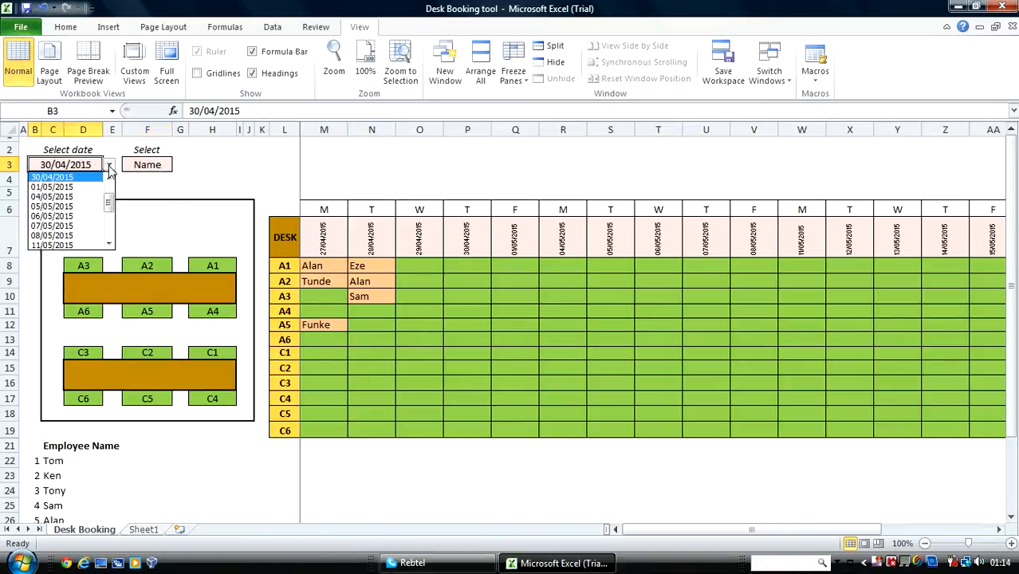
scroll(103, 194, "up", 3)
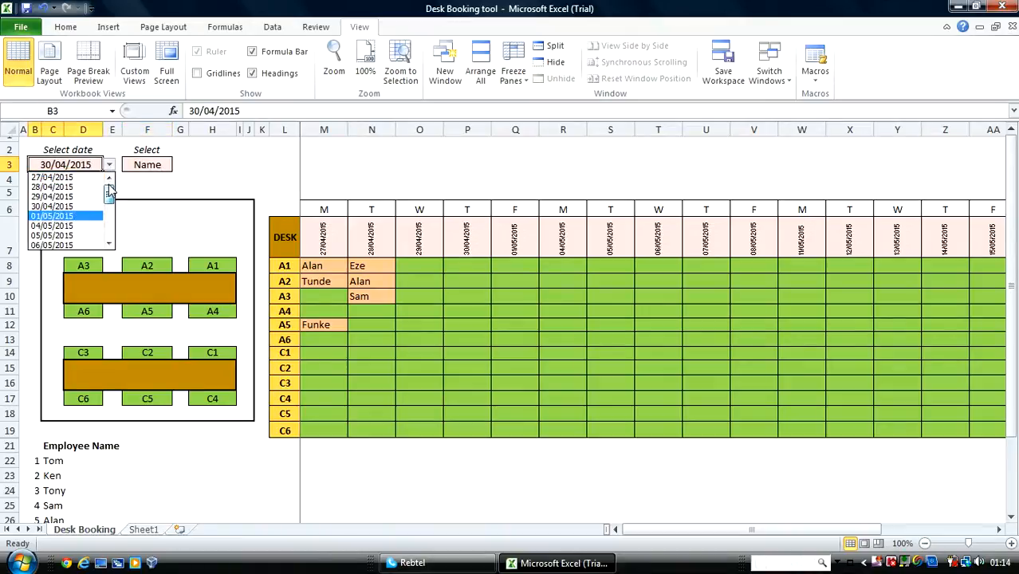
left_click(90, 179)
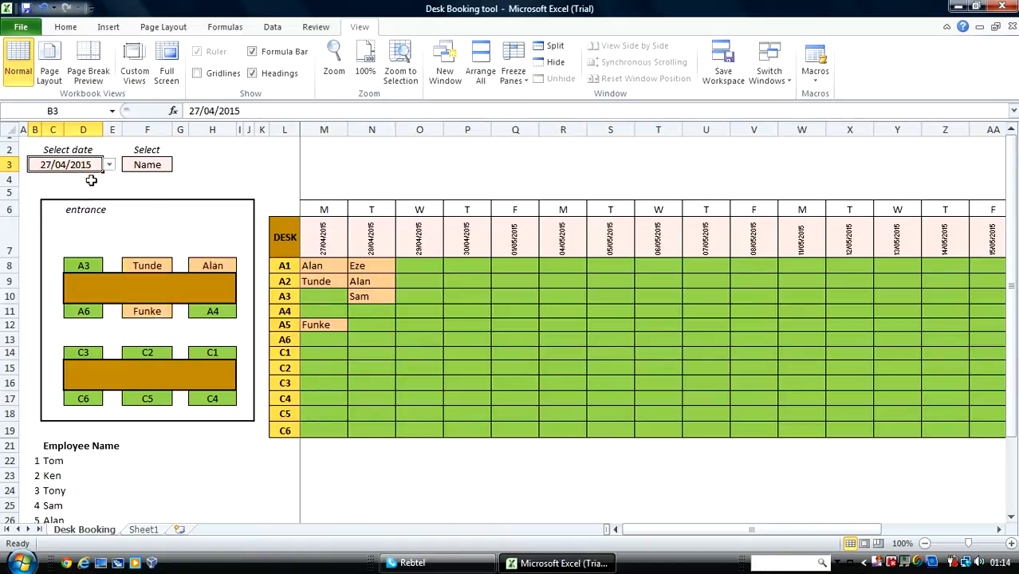
- Set the display option in F3 to Desk so the seating plan shows desk labels
left_click(156, 165)
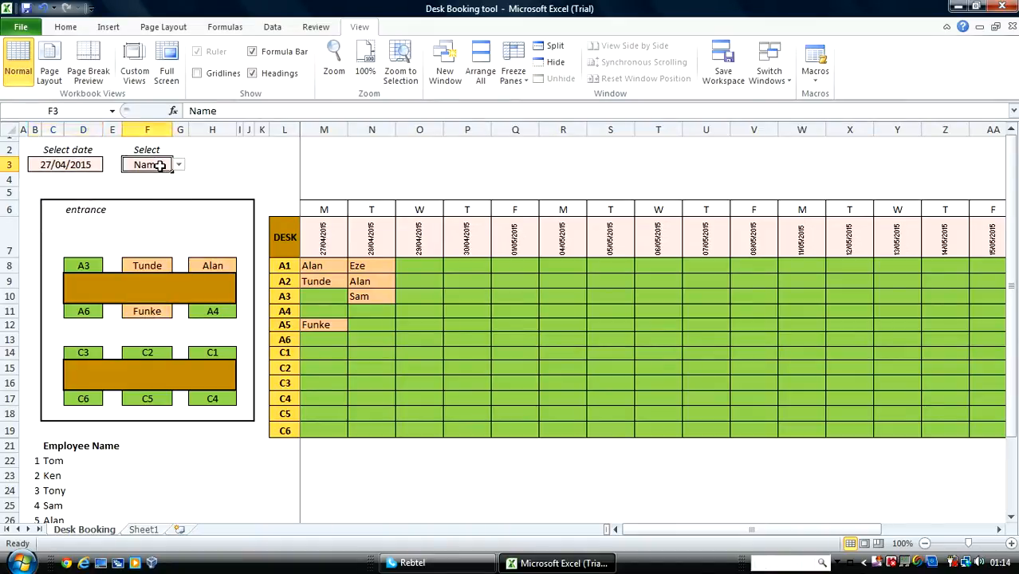
left_click(179, 166)
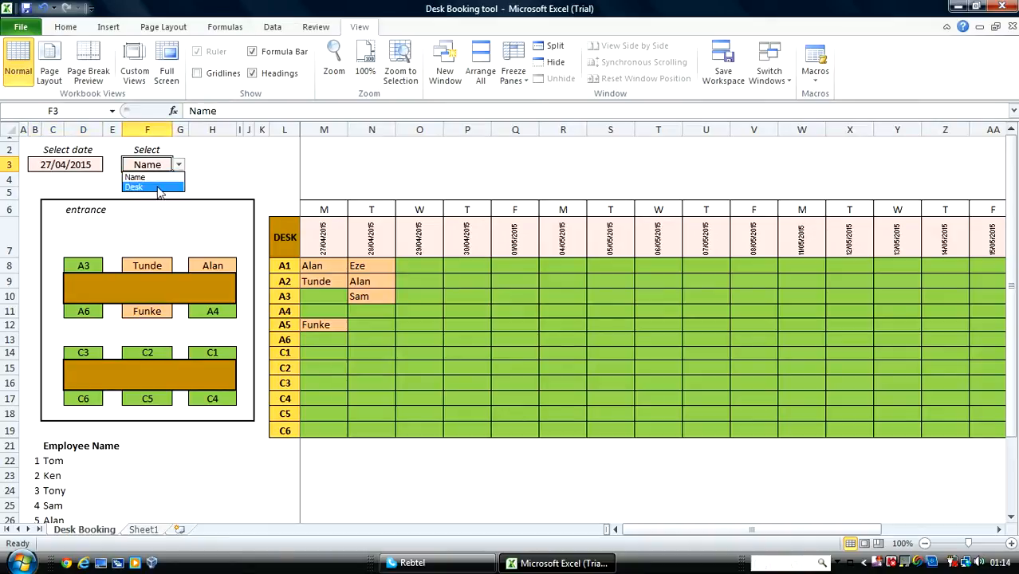
left_click(158, 188)
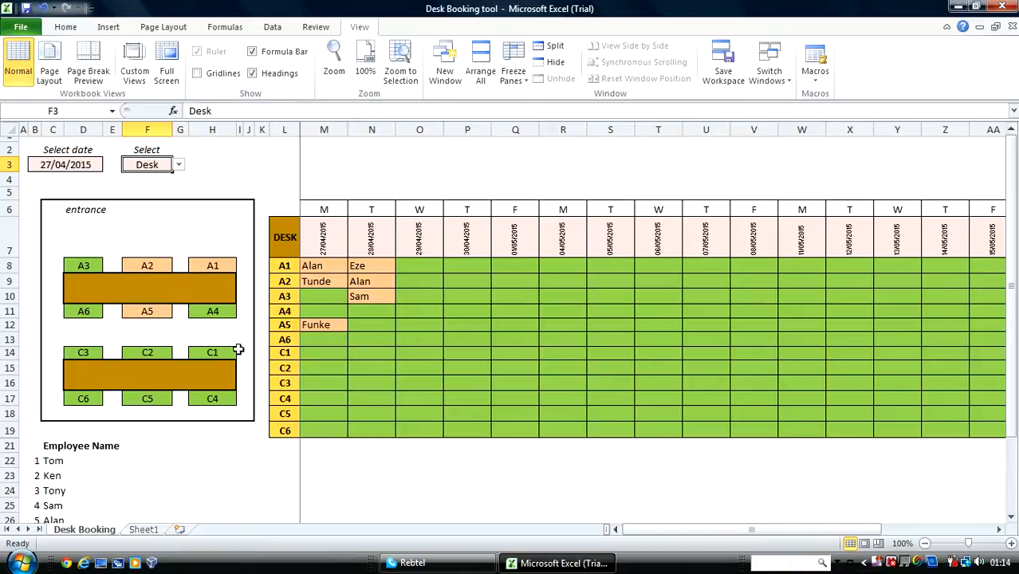
- Examine the formula behind desk A1 in H8, and return to Sheet1
left_click(212, 267)
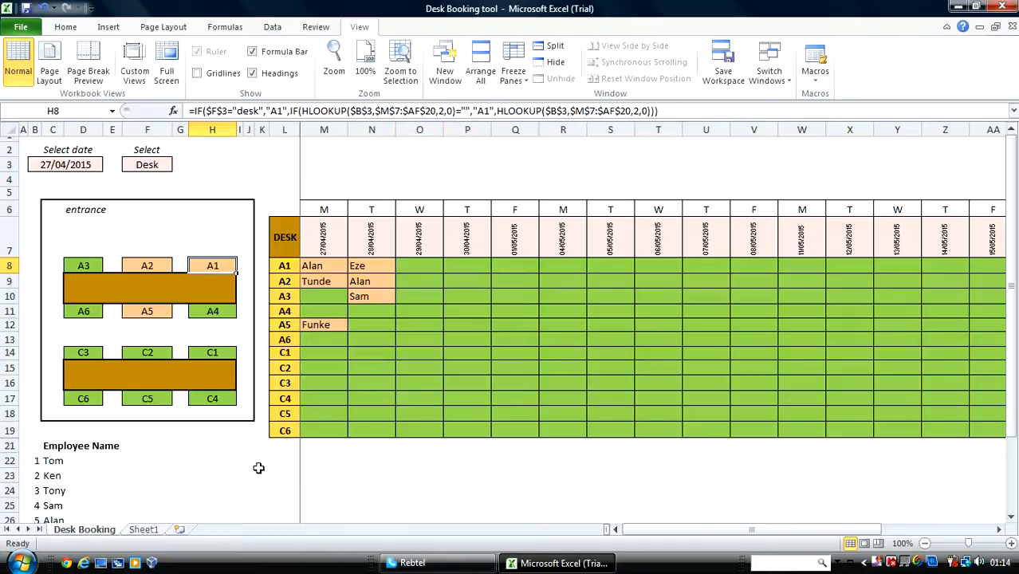
left_click(144, 530)
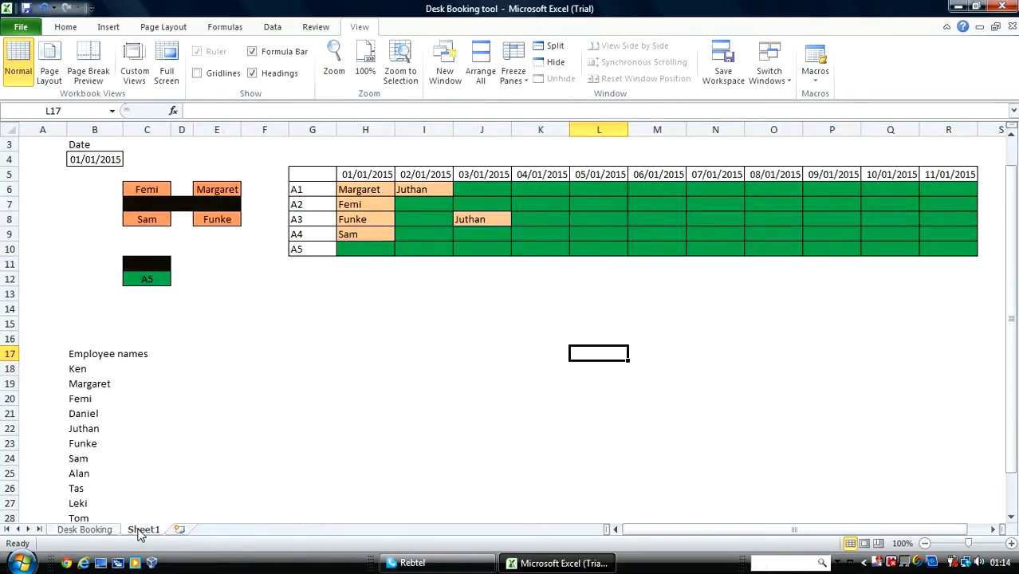